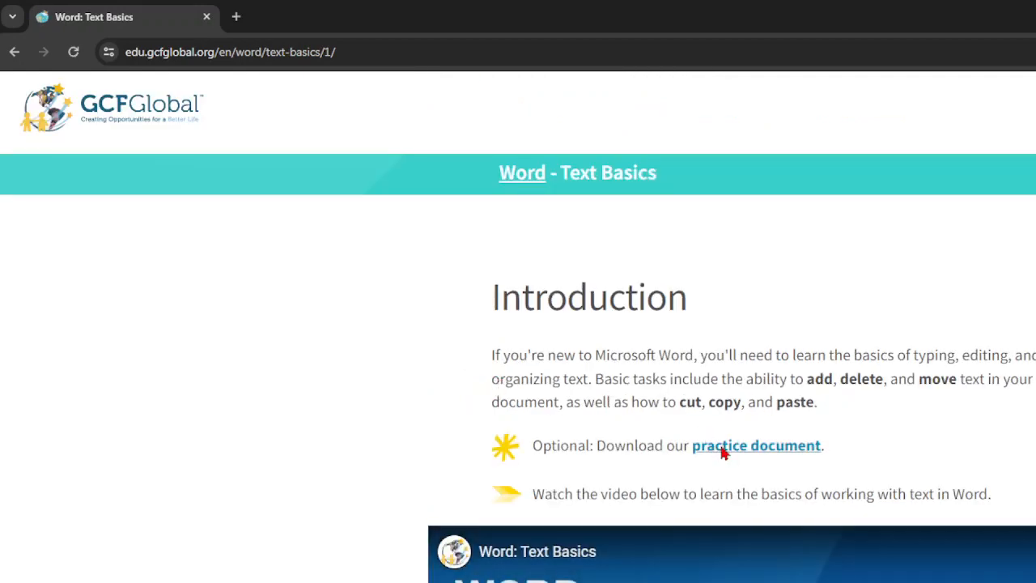
Step: Download word_textbasics_practice.docx into Downloads, overwriting the existing copy
left_click(722, 456)
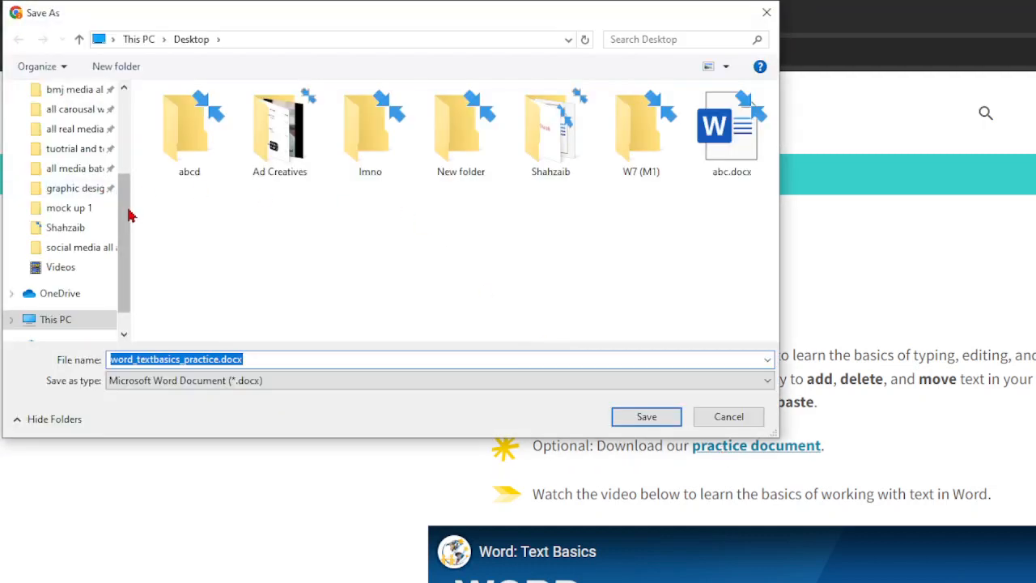
left_click_drag(128, 213, 110, 89)
left_click(67, 127)
left_click(69, 142)
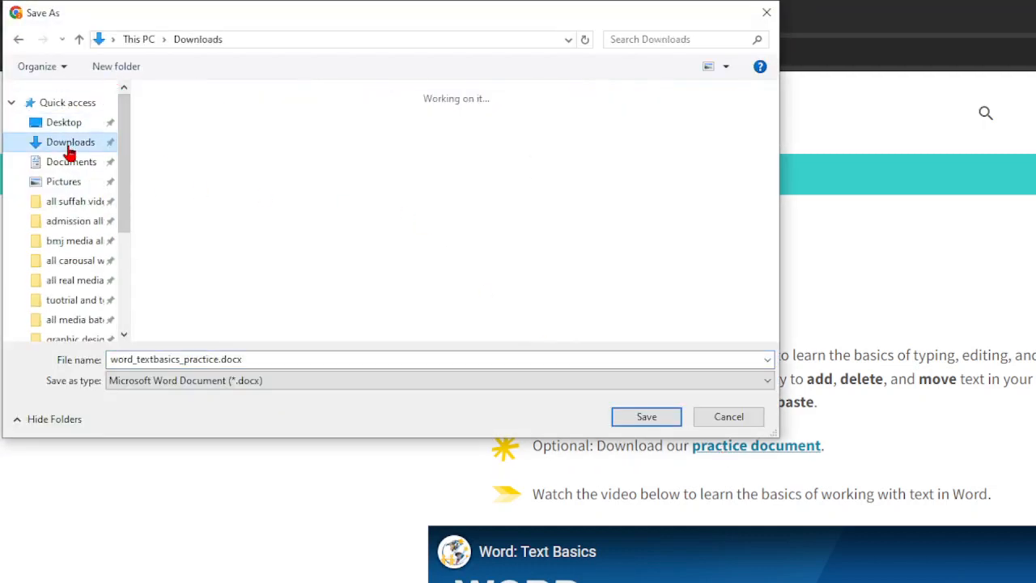
left_click(652, 417)
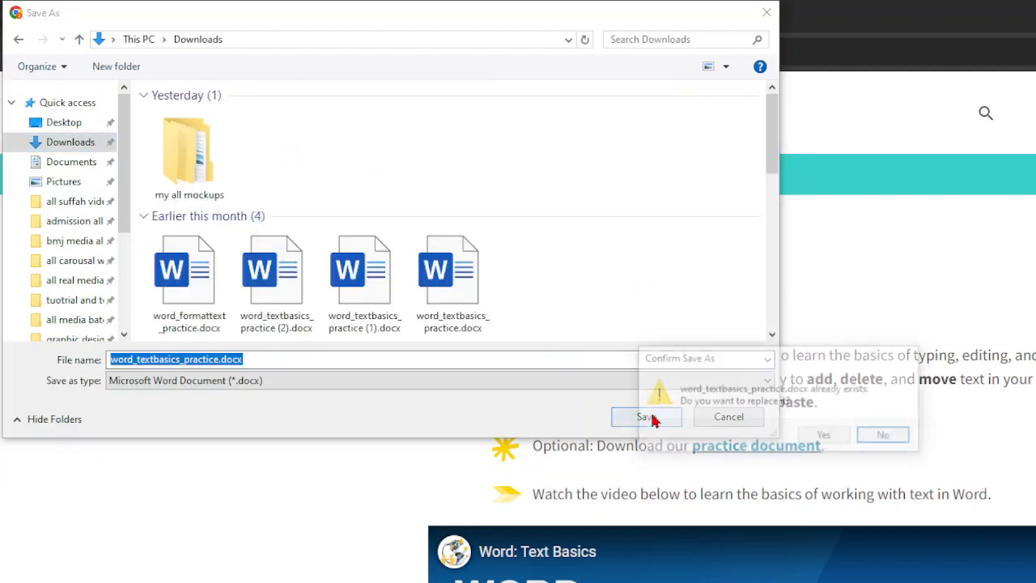
left_click(823, 436)
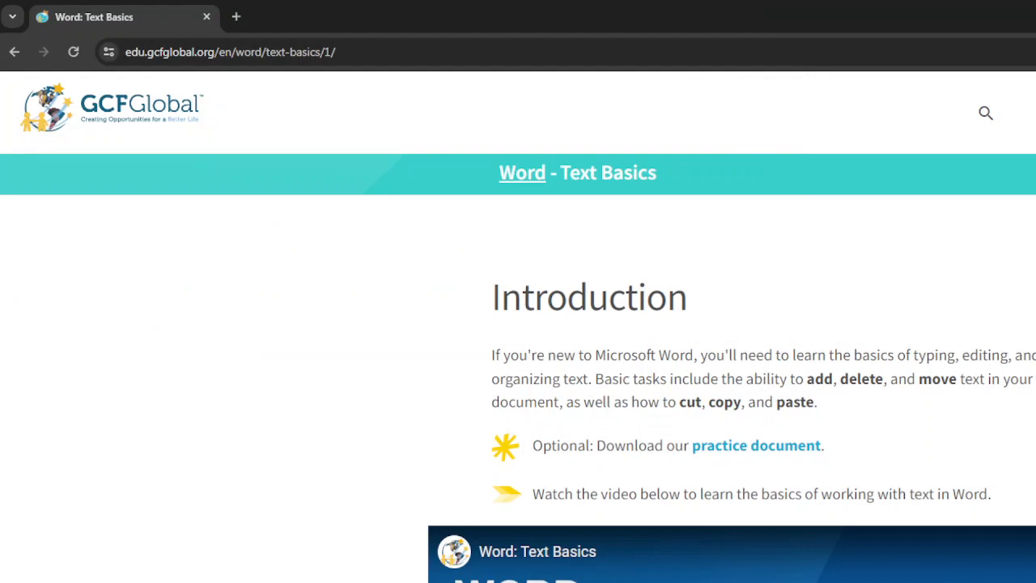
Step: Enable editing on the downloaded document and scroll the lesson down to 'Selecting text'
scroll(894, 488, "down", 8)
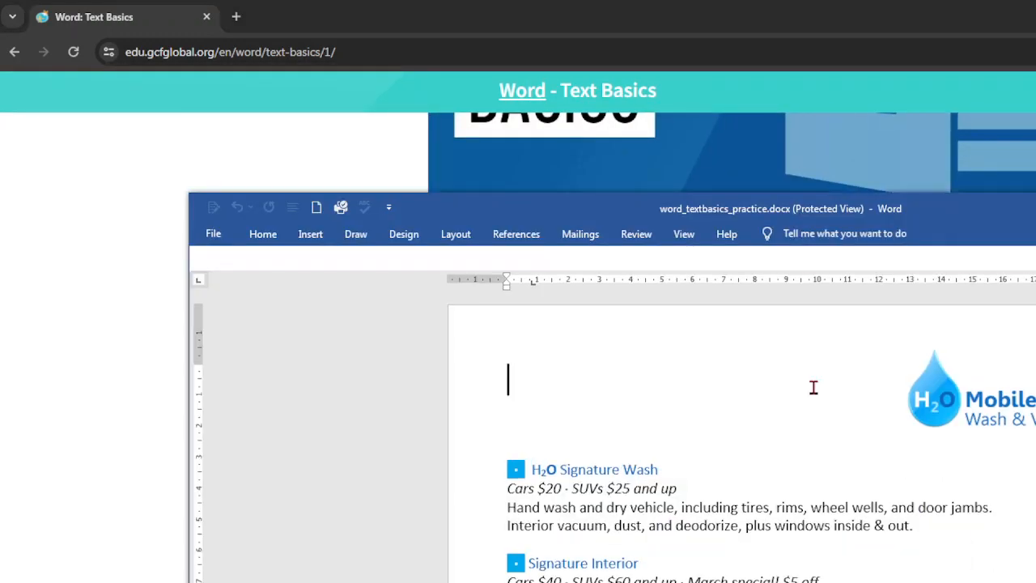
left_click(893, 259)
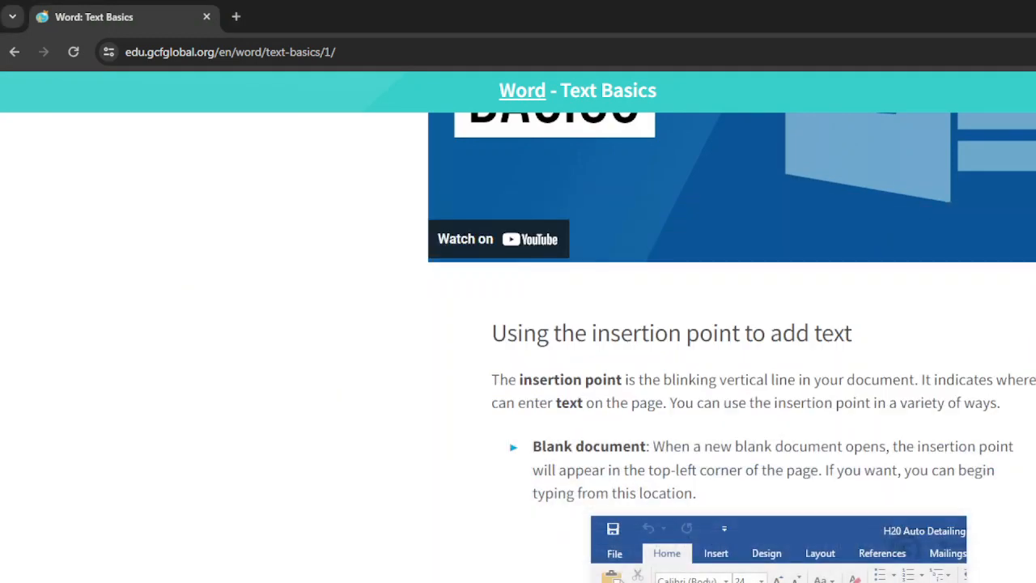
scroll(636, 528, "down", 1)
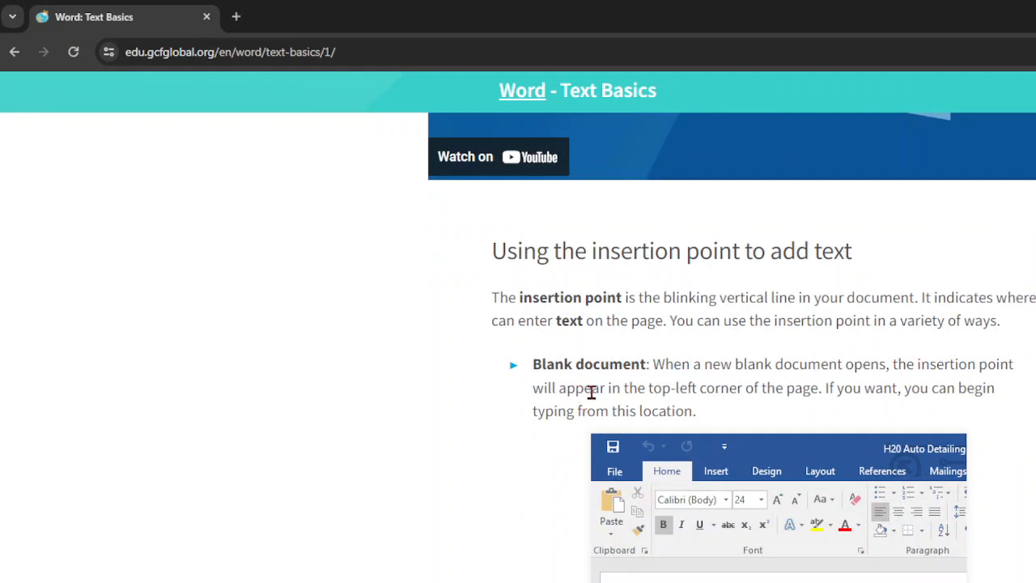
scroll(731, 444, "down", 2)
scroll(704, 526, "down", 1)
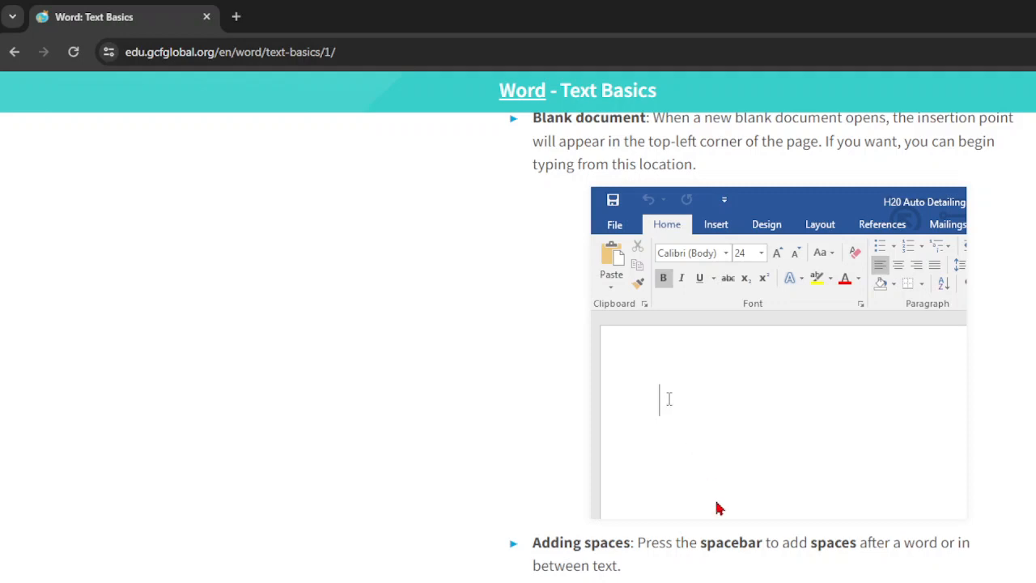
scroll(715, 510, "down", 2)
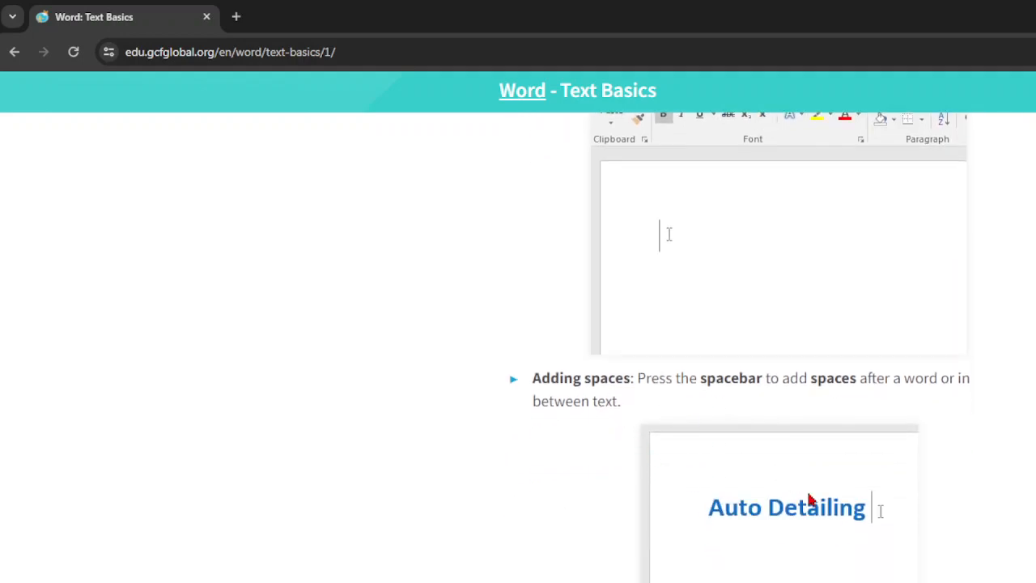
scroll(812, 496, "down", 2)
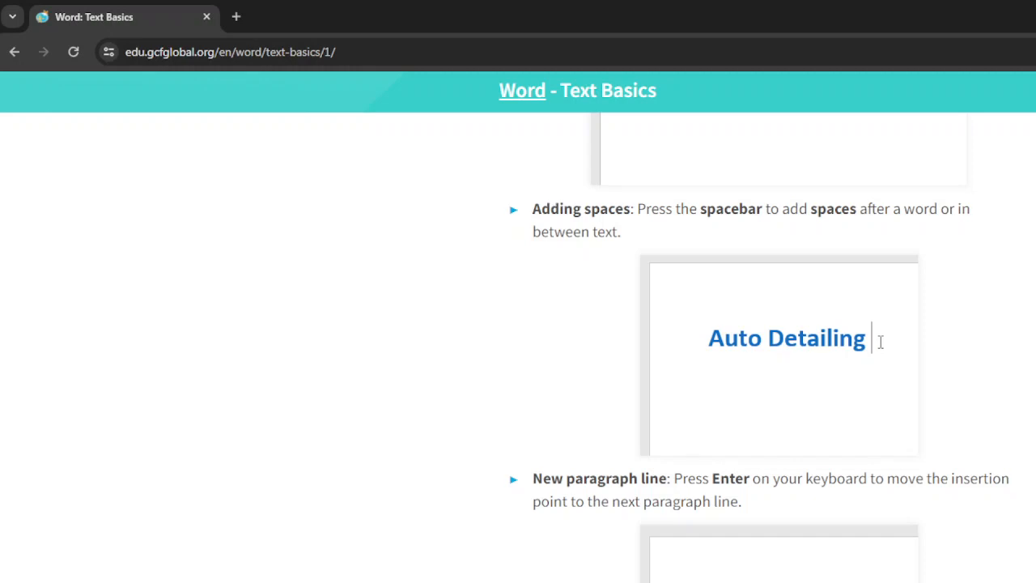
scroll(776, 348, "down", 4)
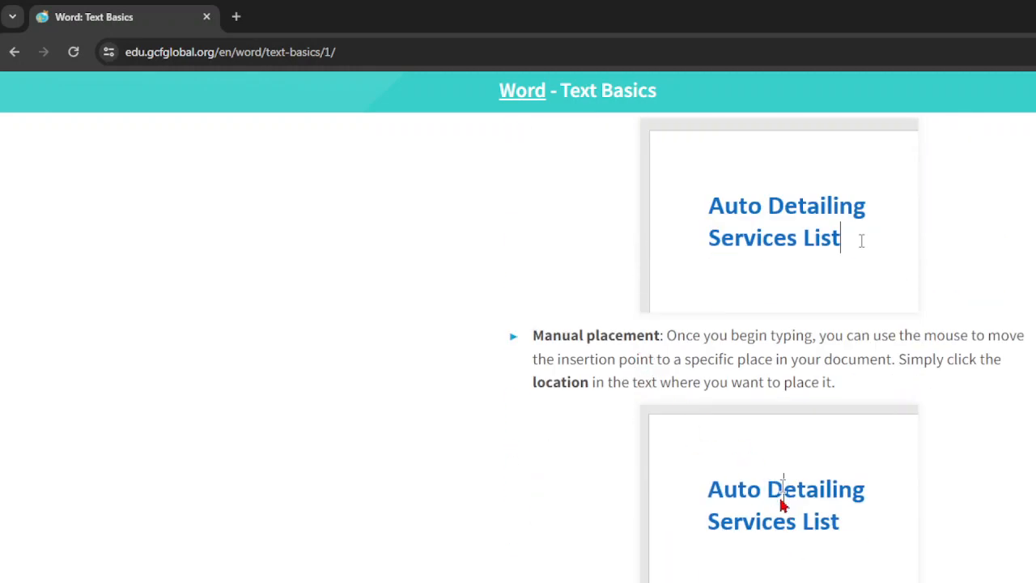
scroll(785, 496, "down", 3)
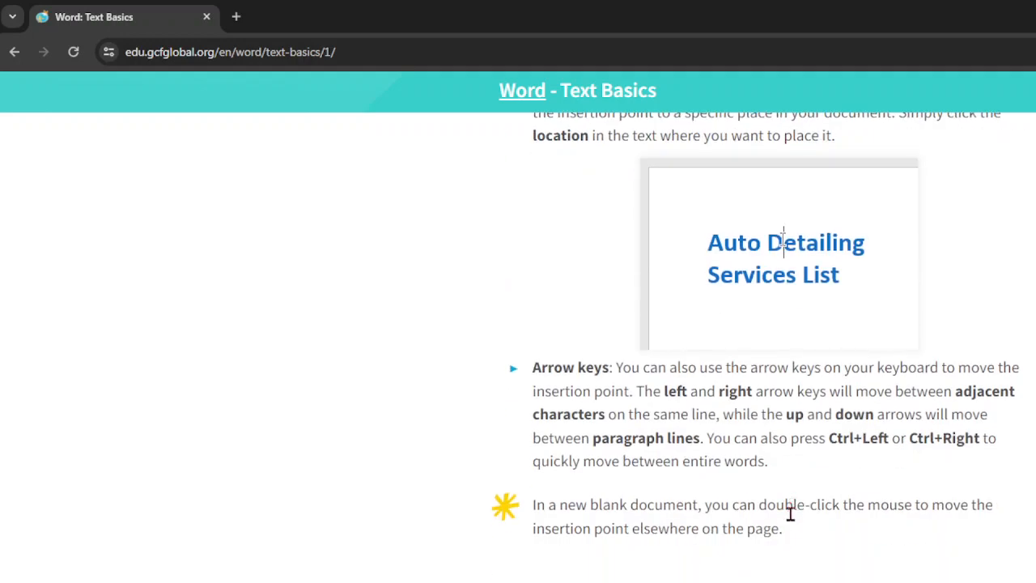
scroll(802, 532, "down", 3)
key("alt+Tab")
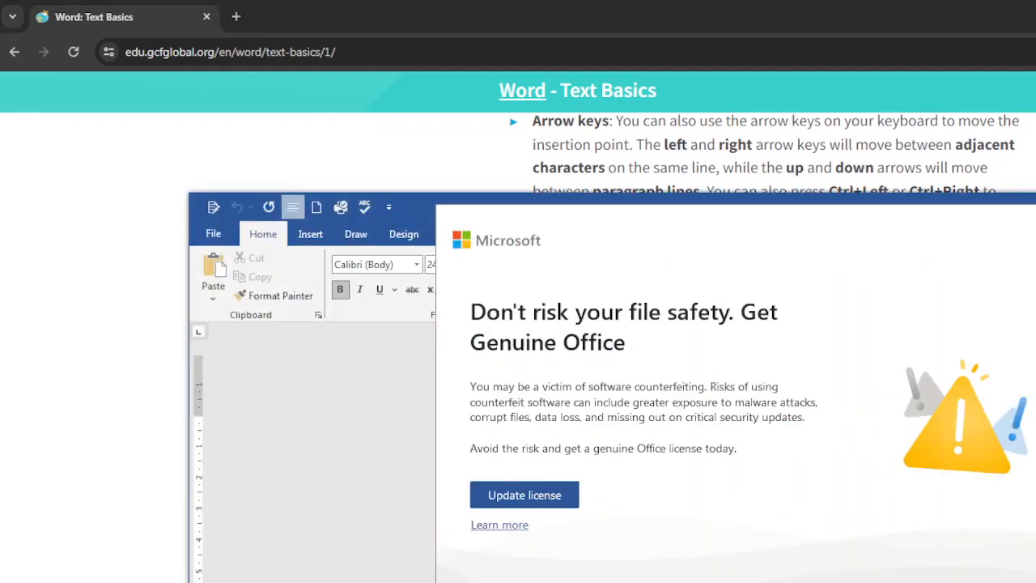
Step: Dismiss the 'Get Genuine Office' notice covering the Word document
key("alt+Tab")
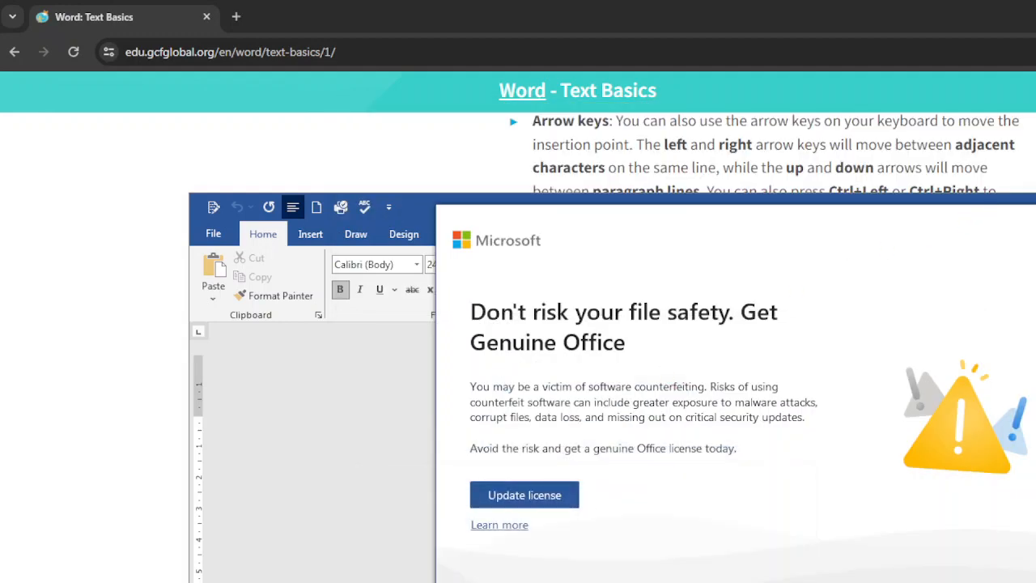
key("Escape")
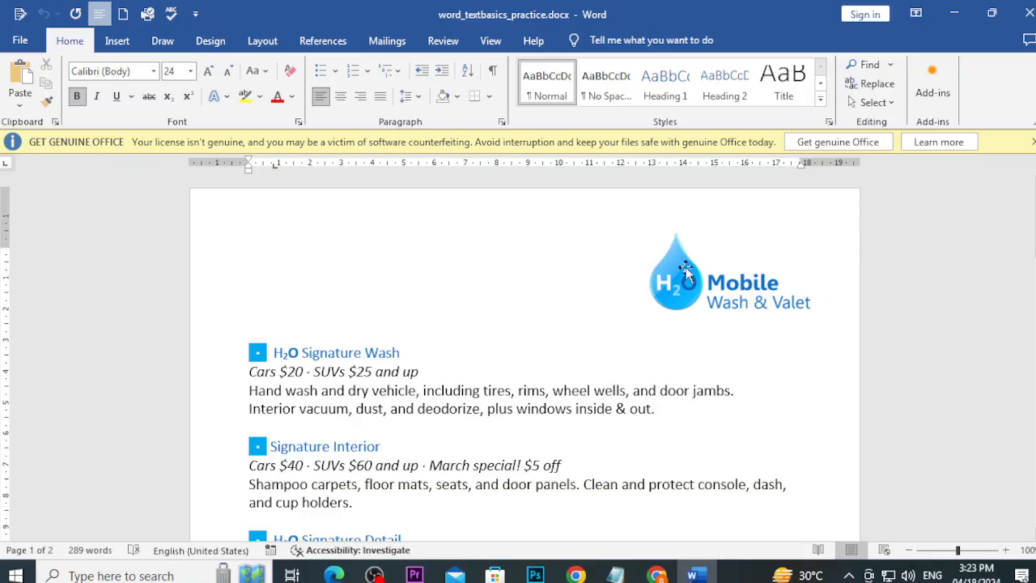
Step: Remove 'Wash' so the first heading reads 'H2O Signature'
left_click(314, 352)
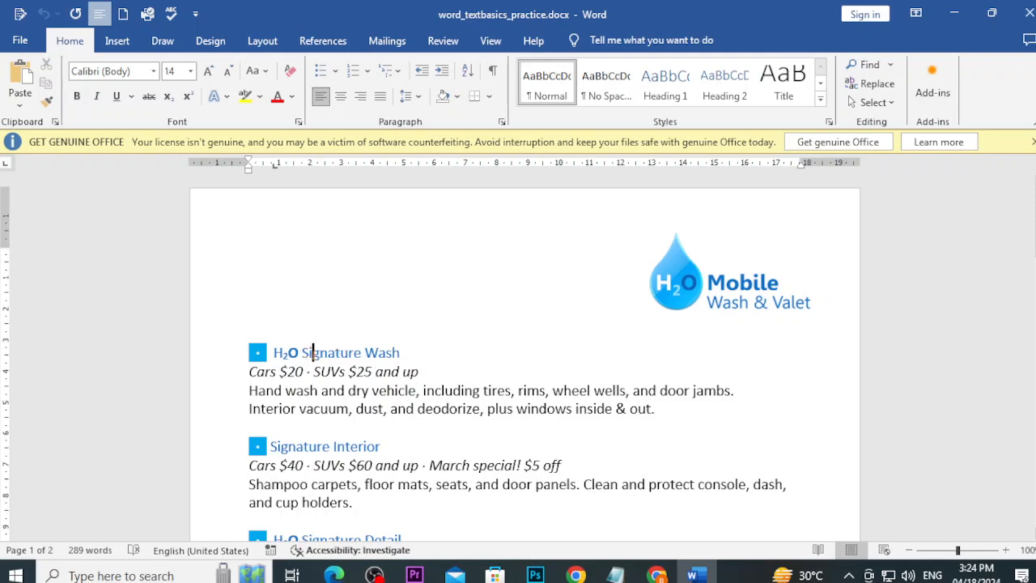
type("n")
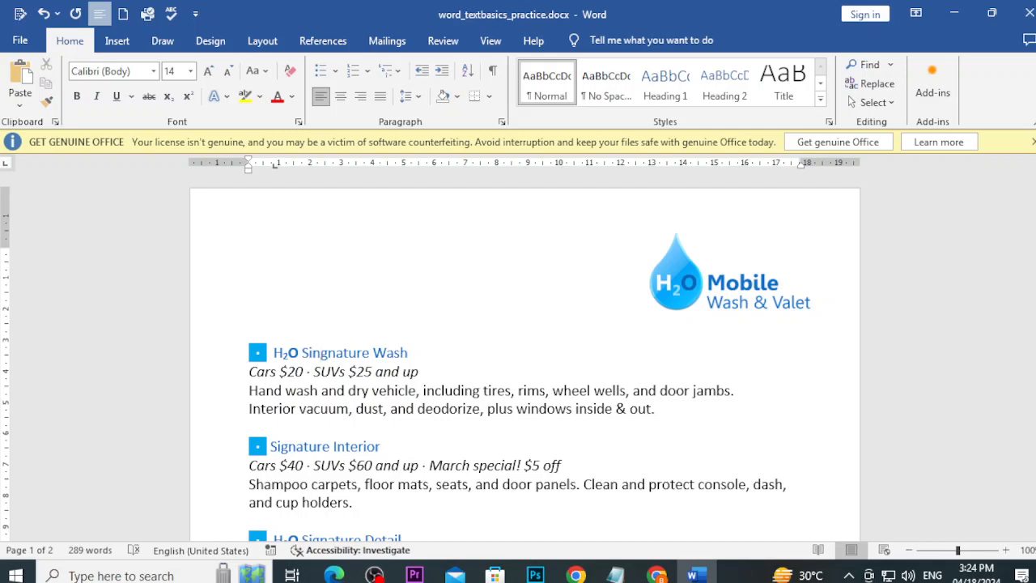
key("BackSpace")
left_click(408, 353)
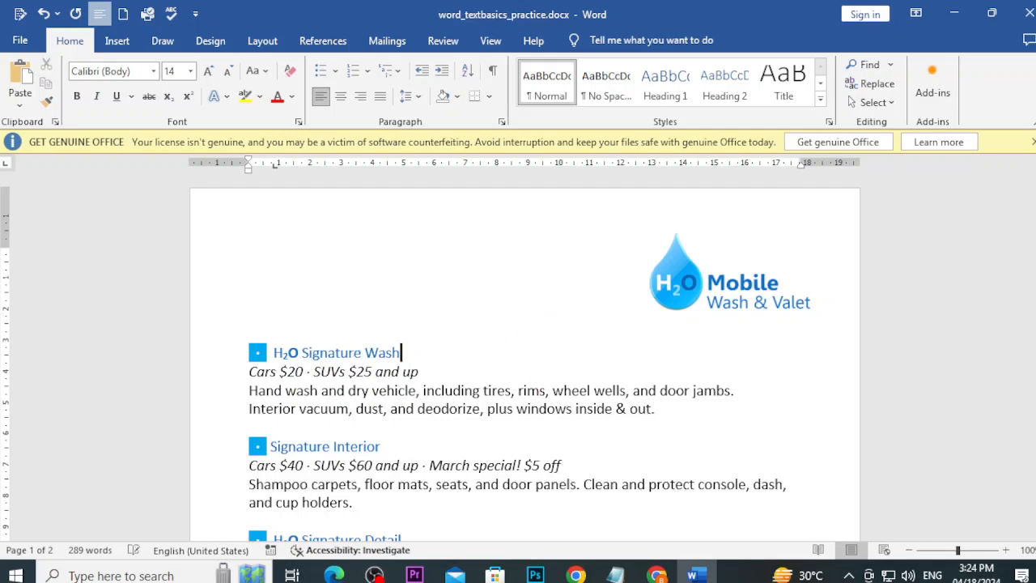
key("BackSpace")
key("BackSpace")
key("BackSpace")
key("BackSpace")
type("Wash")
left_click(365, 353)
key("Delete")
key("Delete")
key("Delete")
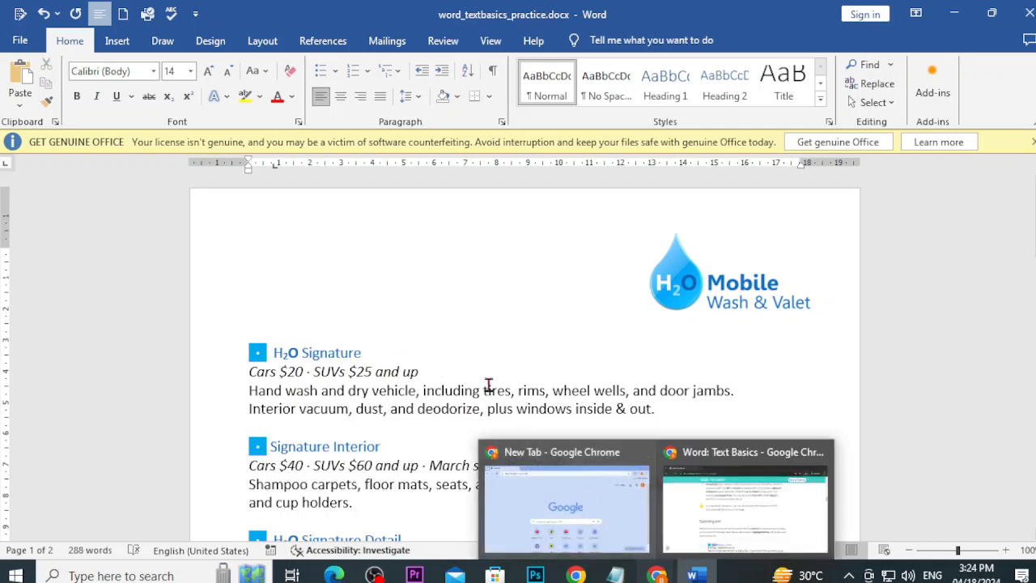
Step: Break the italic price line after '$25 and' so 'up' starts a new line
left_click(378, 371)
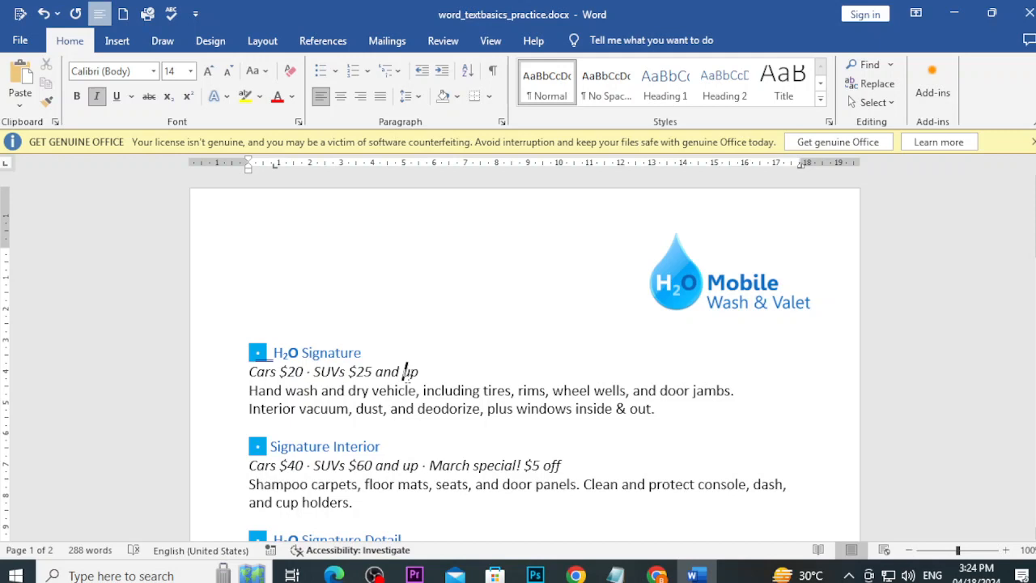
key("Return")
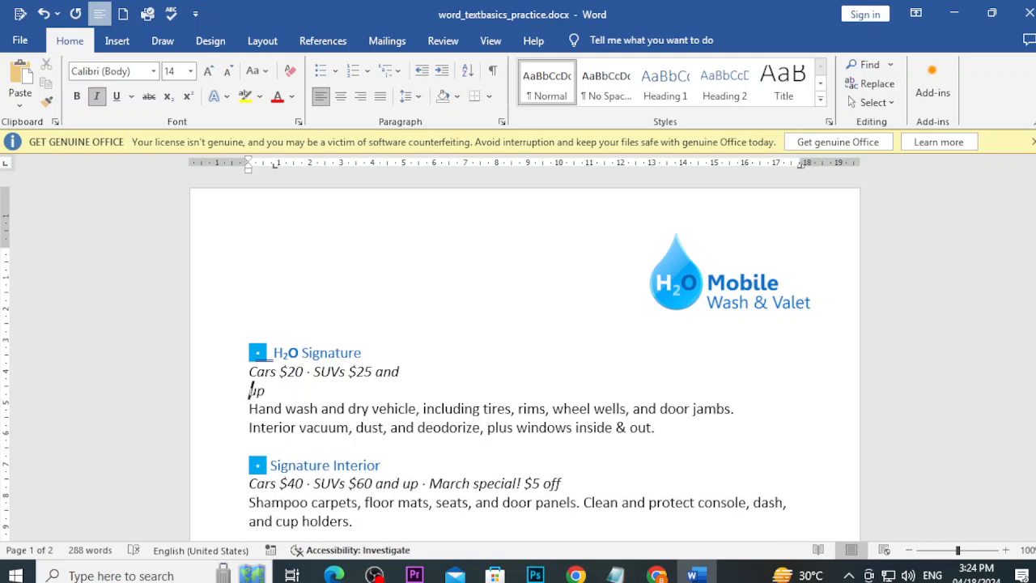
mouse_move(657, 574)
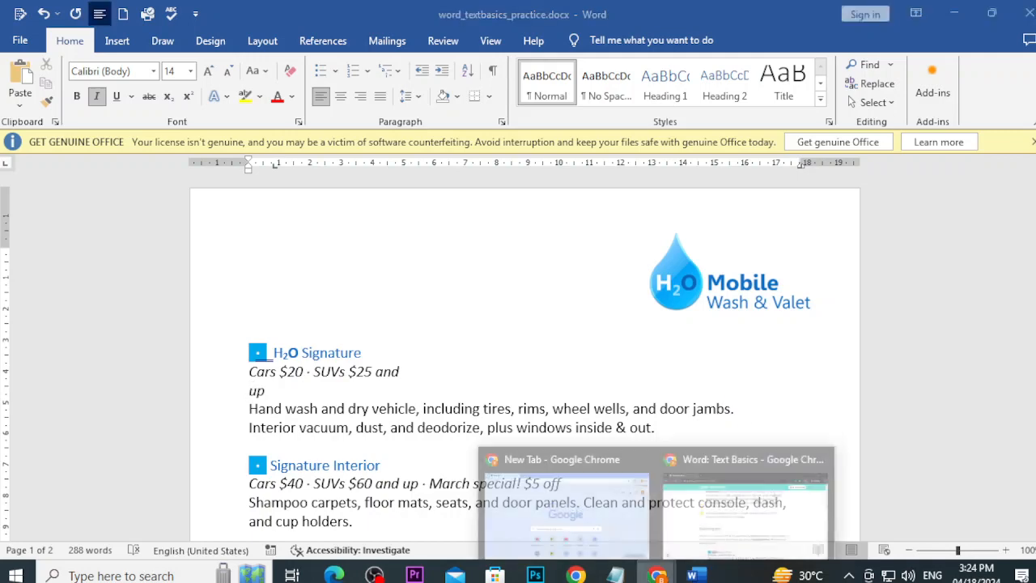
left_click(687, 553)
scroll(620, 483, "down", 4)
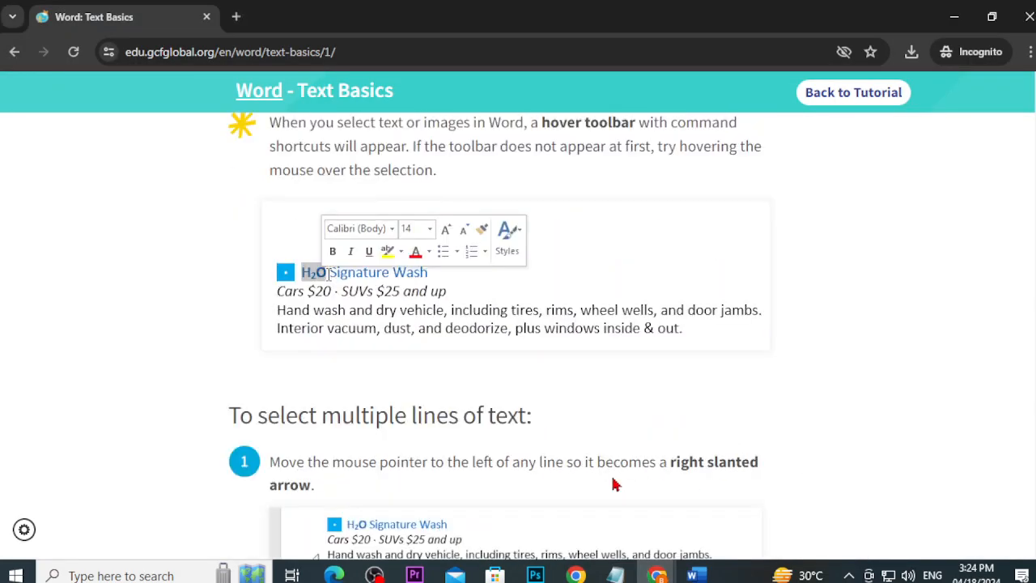
scroll(613, 484, "down", 3)
scroll(613, 481, "up", 4)
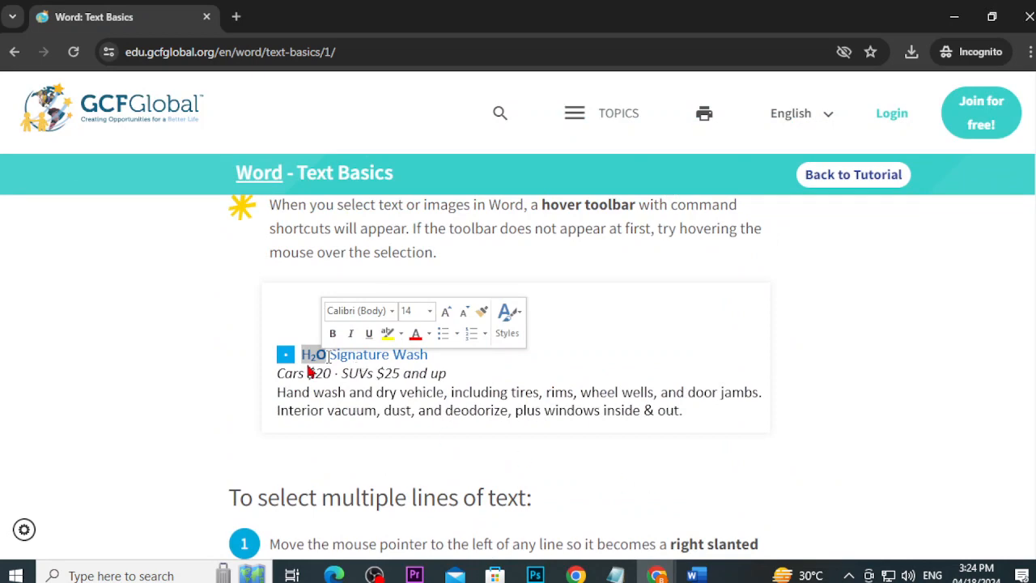
scroll(308, 369, "down", 4)
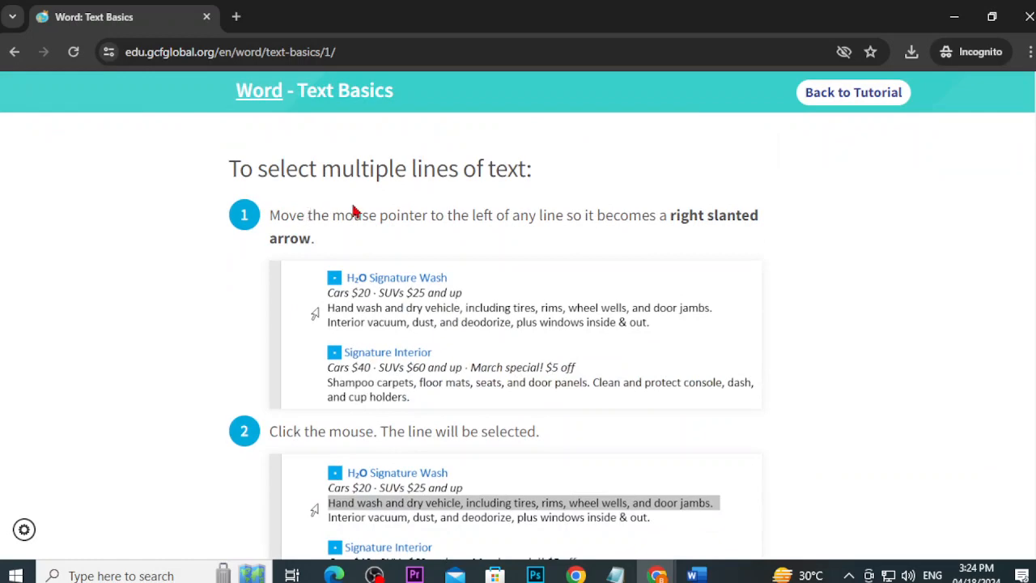
scroll(558, 372, "down", 2)
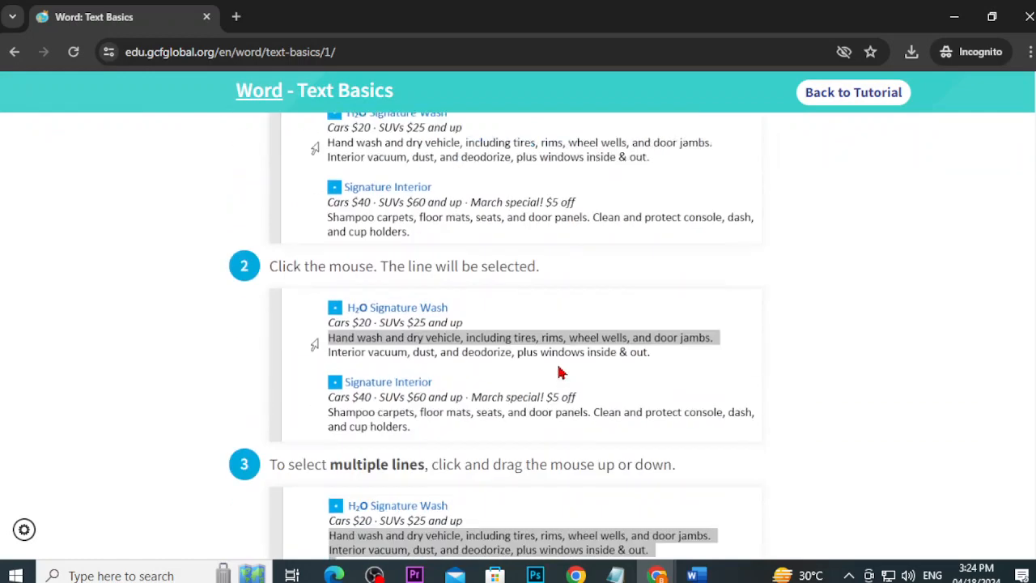
scroll(558, 373, "down", 5)
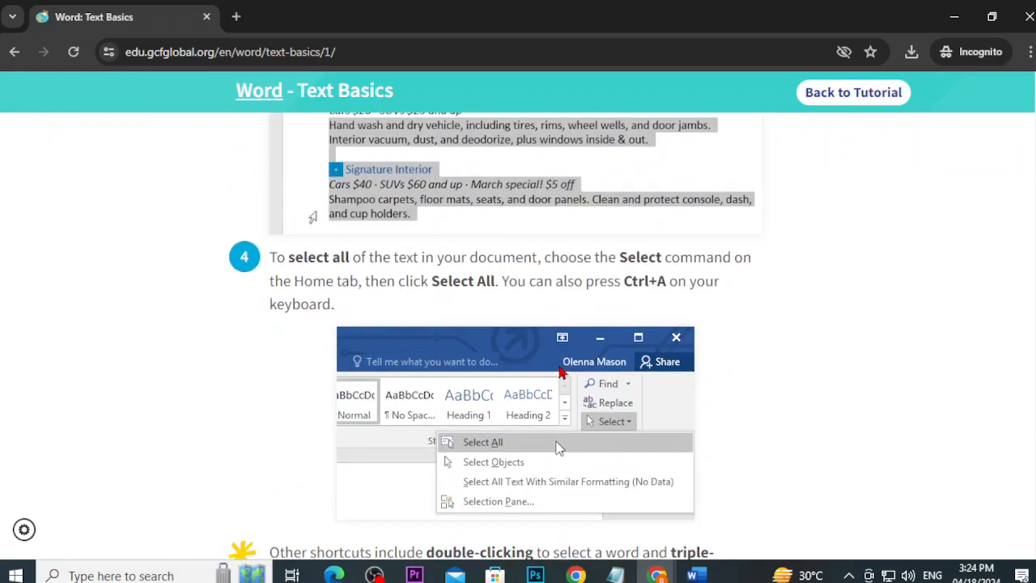
scroll(562, 373, "down", 4)
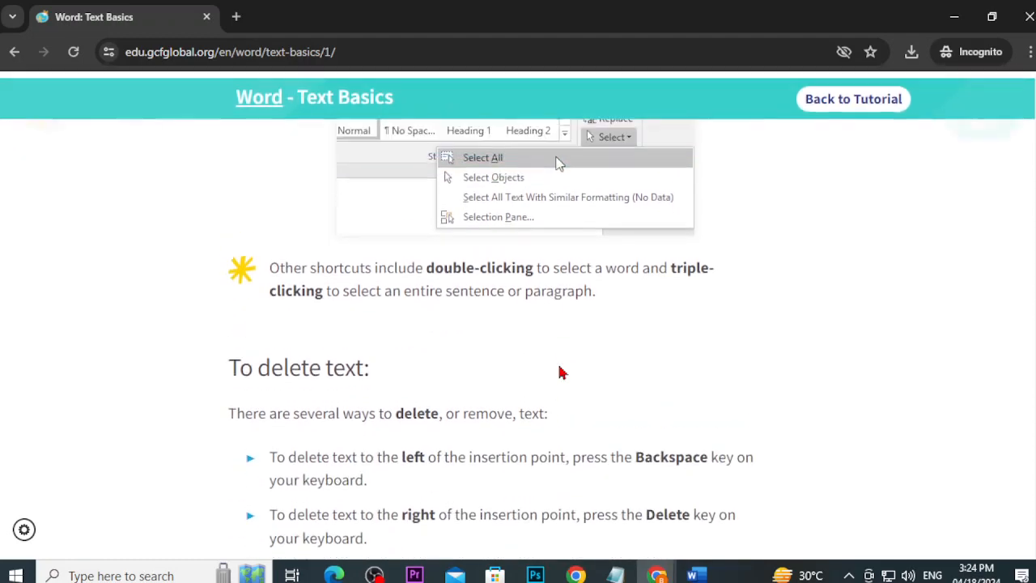
scroll(563, 373, "down", 3)
left_click(694, 575)
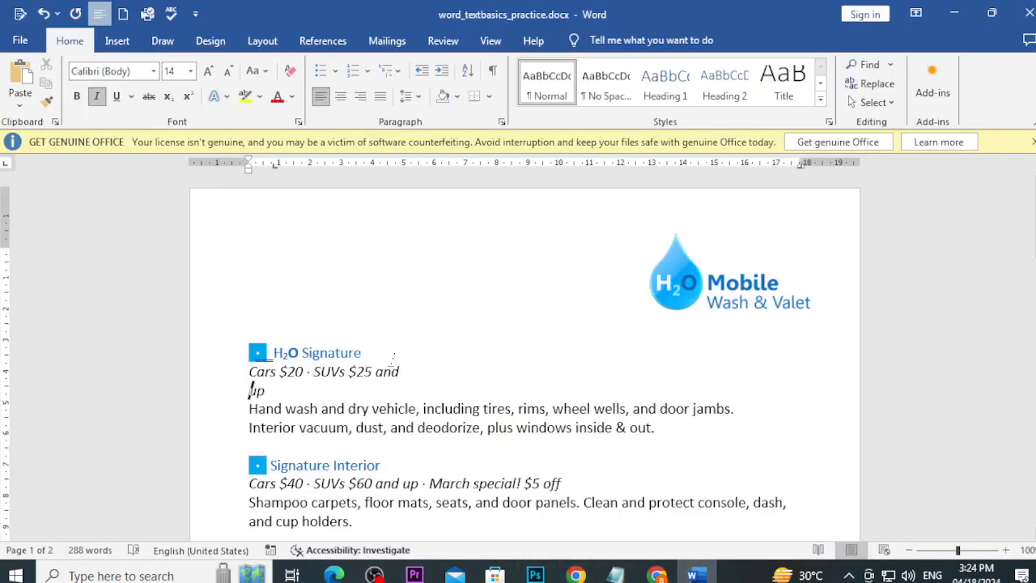
Step: Select the first two service entries, then return to the Word: Text Basics lesson in Chrome
left_click_drag(249, 409, 763, 409)
scroll(534, 489, "down", 1)
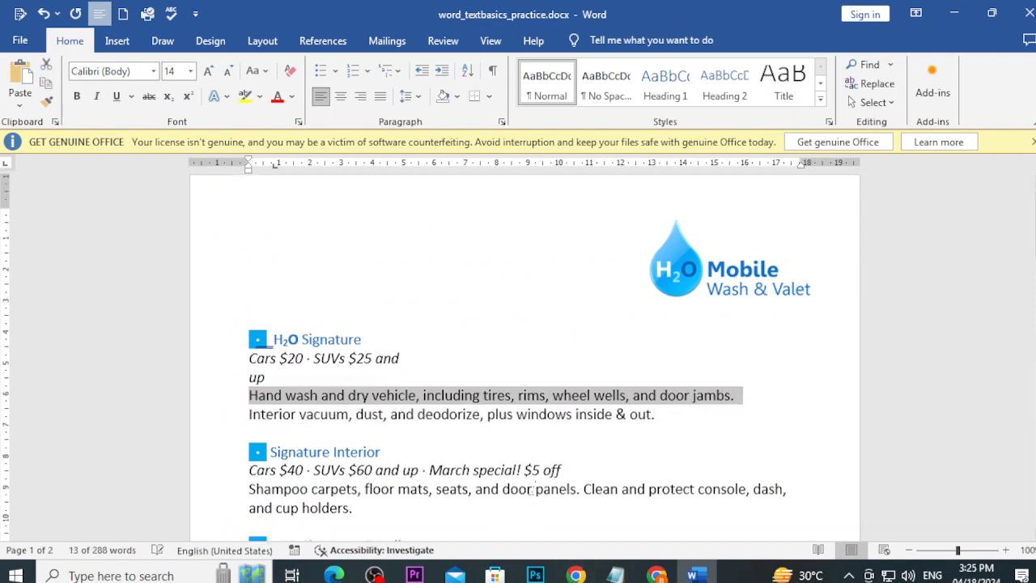
scroll(534, 489, "down", 5)
scroll(509, 386, "up", 3)
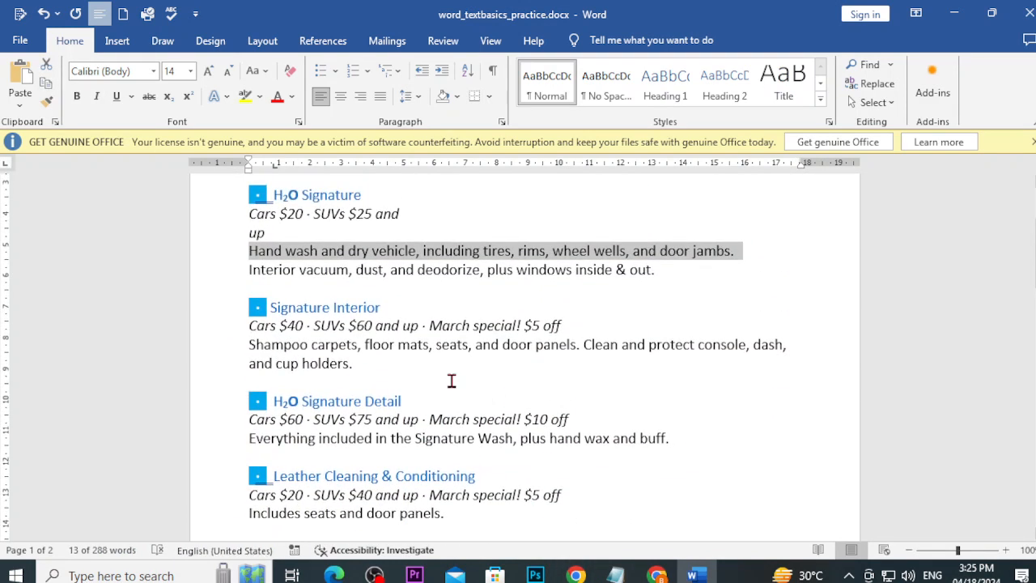
left_click_drag(451, 381, 234, 181)
scroll(267, 300, "down", 2)
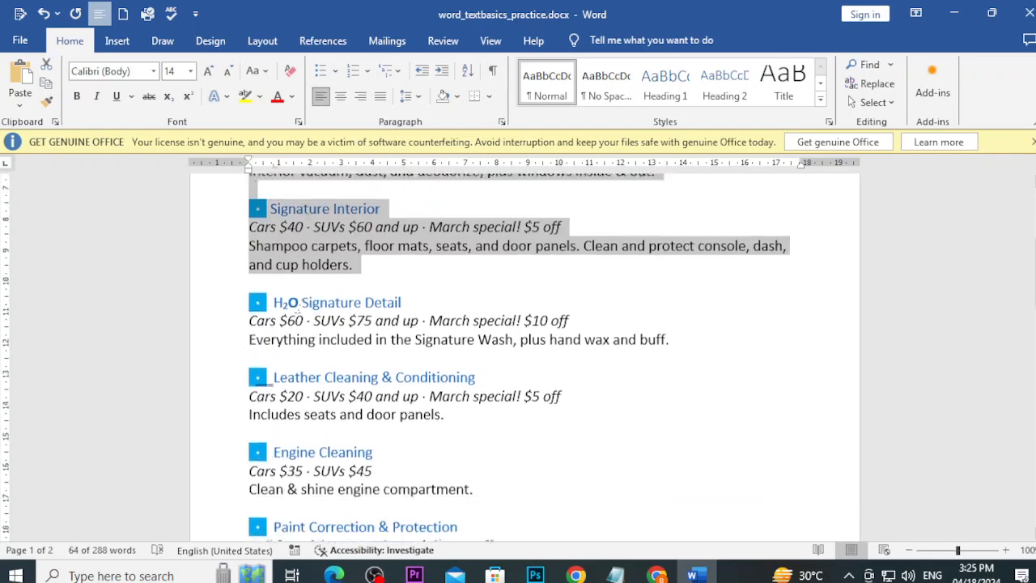
scroll(297, 310, "up", 4)
left_click(655, 573)
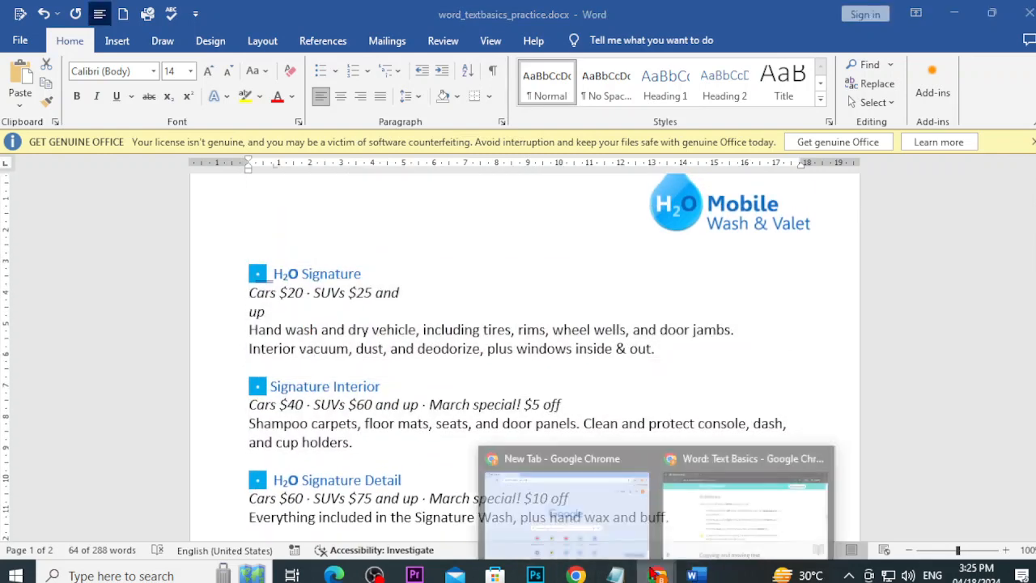
left_click(686, 484)
Step: Scroll the lesson to 'To copy and paste text', then return to the Word document
scroll(422, 386, "down", 3)
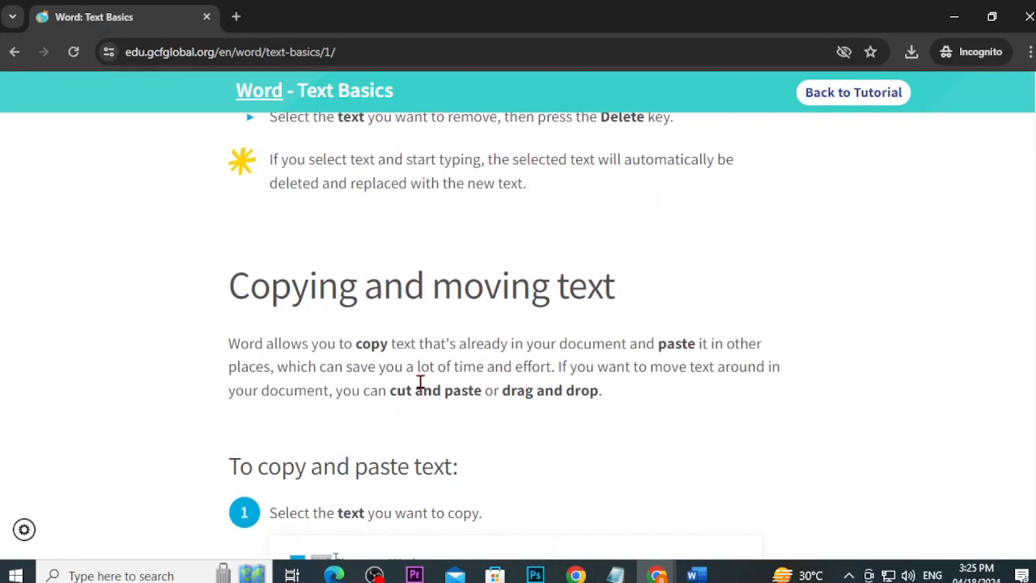
scroll(485, 372, "up", 3)
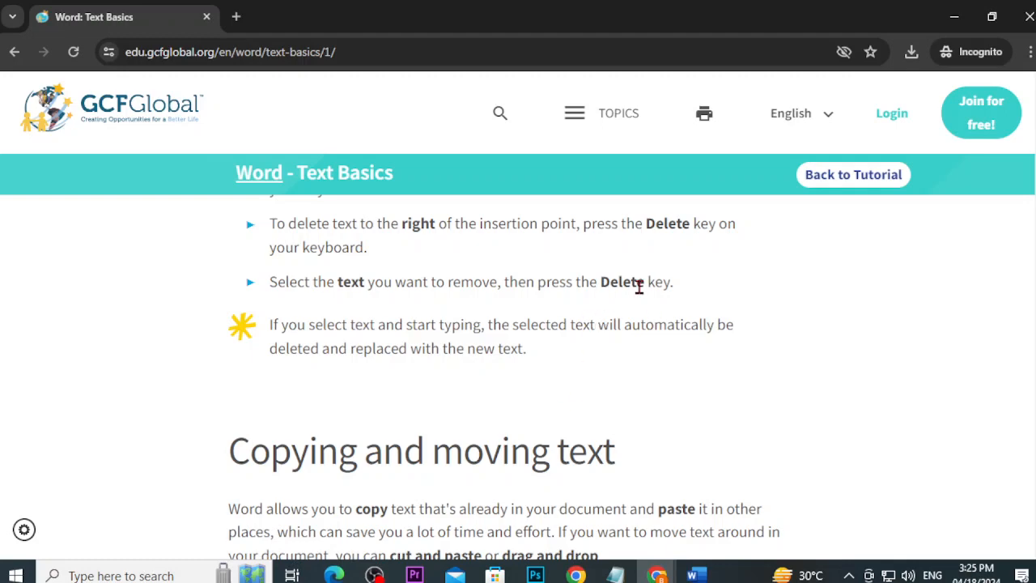
scroll(654, 301, "down", 2)
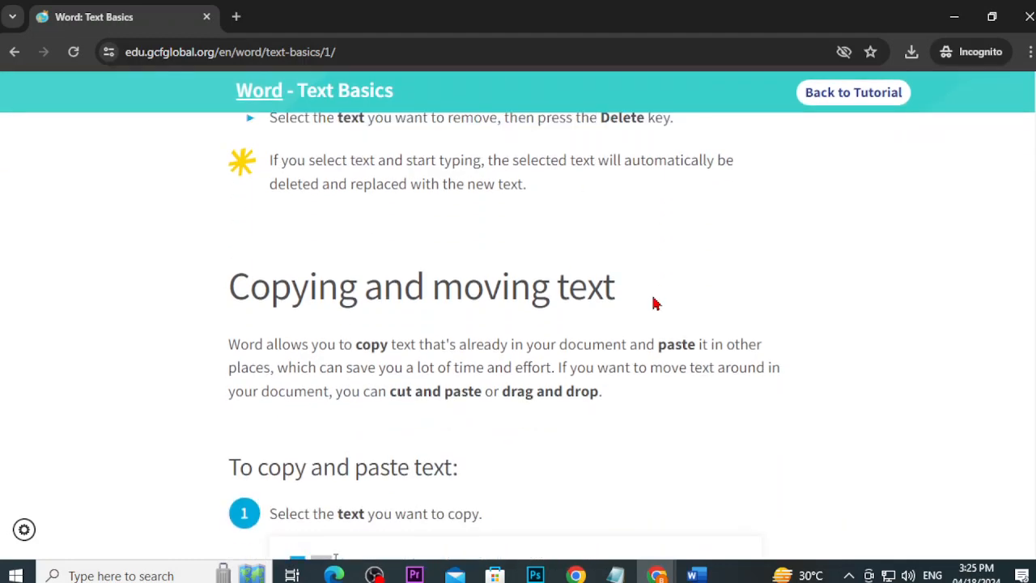
scroll(655, 303, "down", 3)
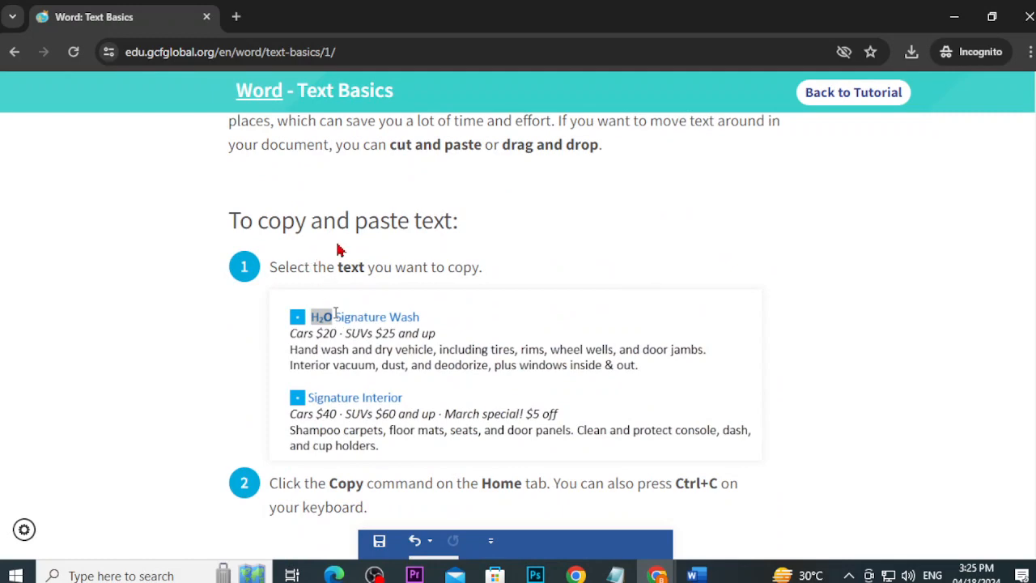
left_click(697, 573)
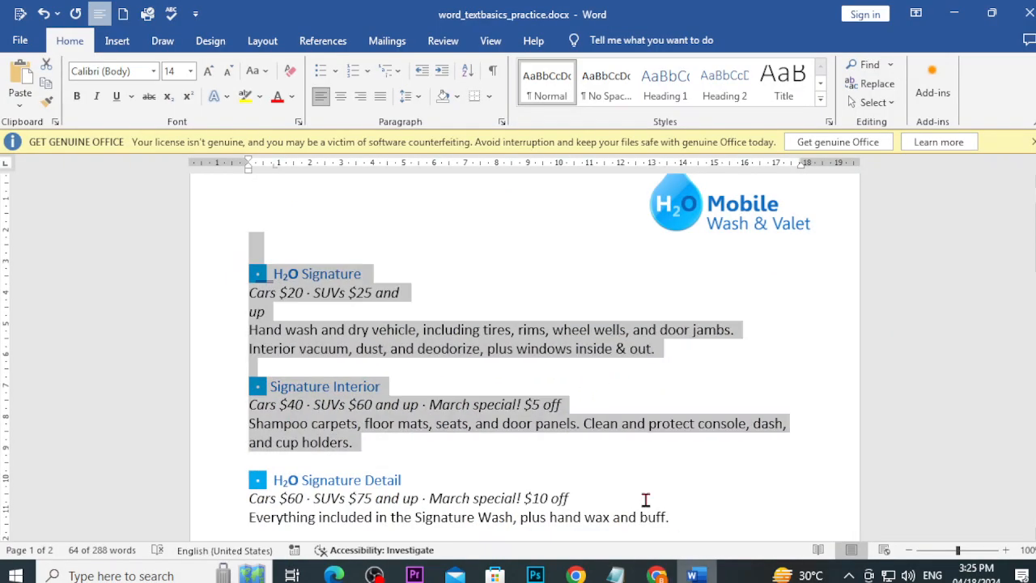
Step: Select and copy the 'H2O Signature' heading text
scroll(570, 420, "down", 1)
scroll(569, 419, "down", 1)
left_click(522, 362)
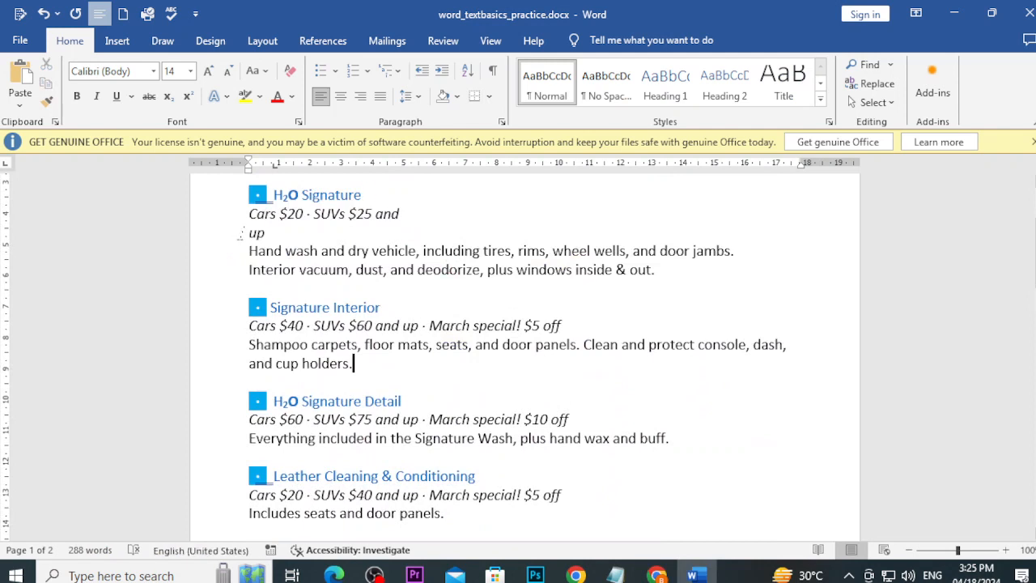
left_click_drag(387, 196, 275, 195)
key("ctrl+c")
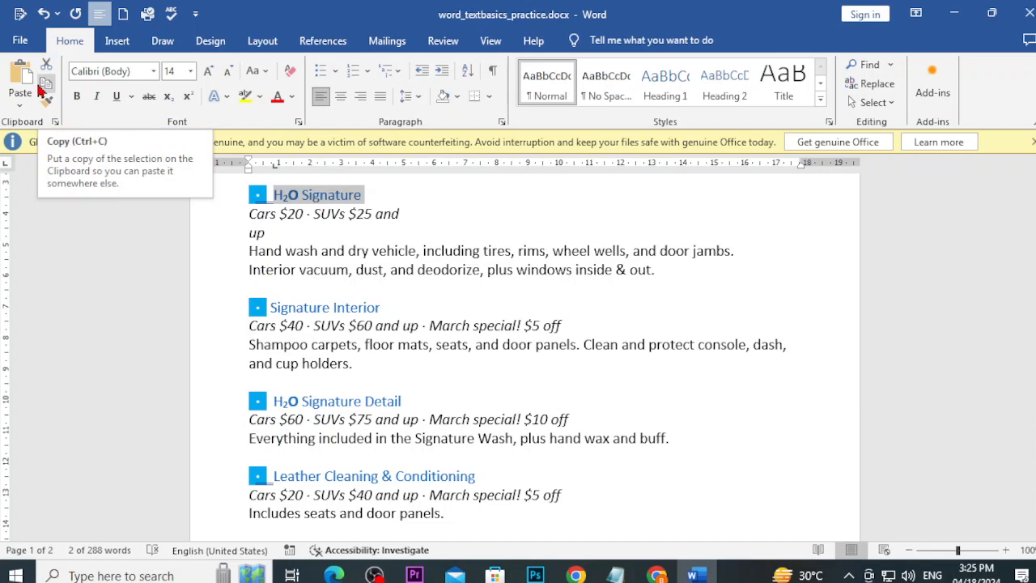
Step: Paste 'H2O Signature' on a new line below the closing tagline
scroll(643, 478, "down", 9)
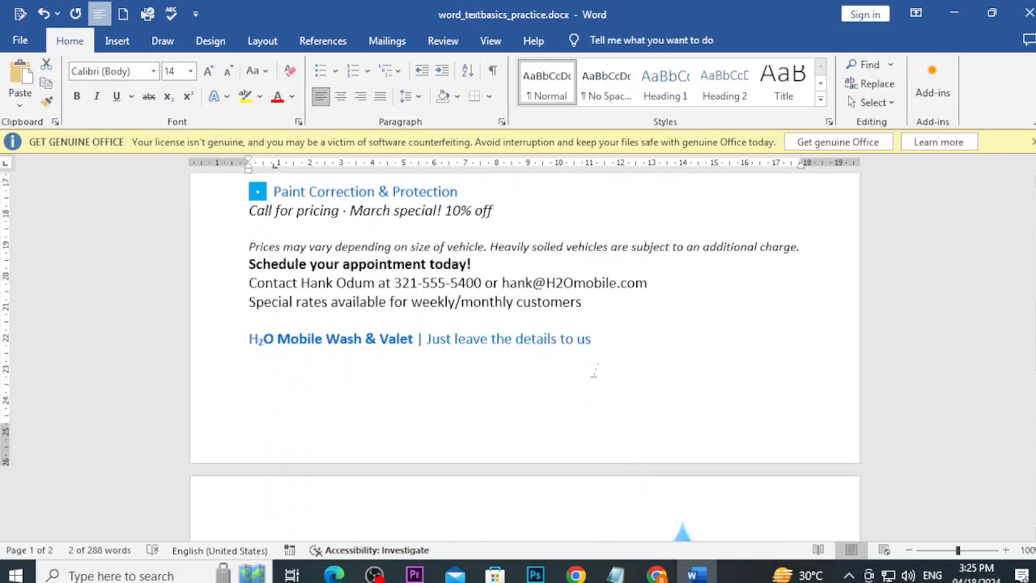
left_click(599, 340)
key("Return")
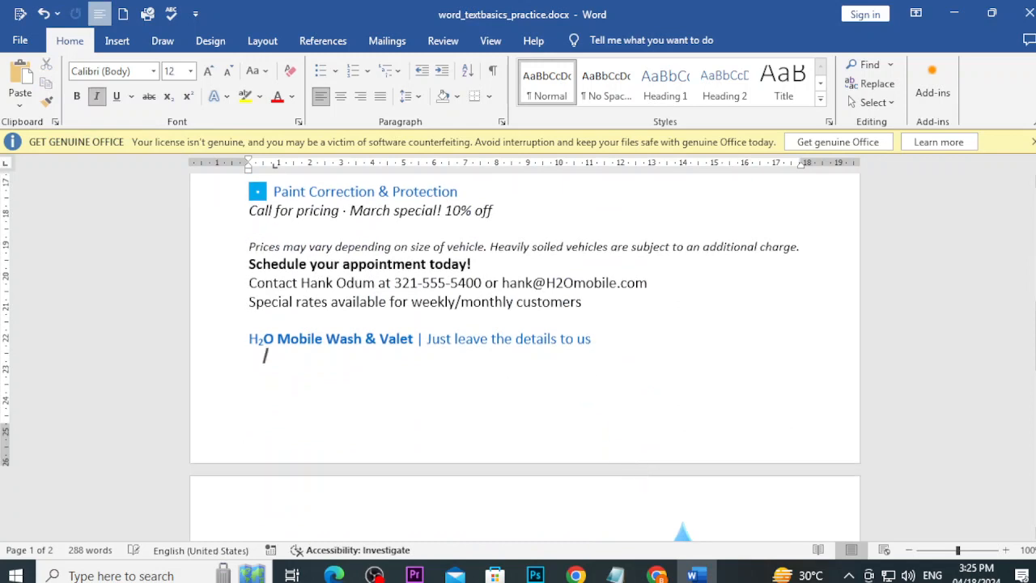
key("ctrl+v")
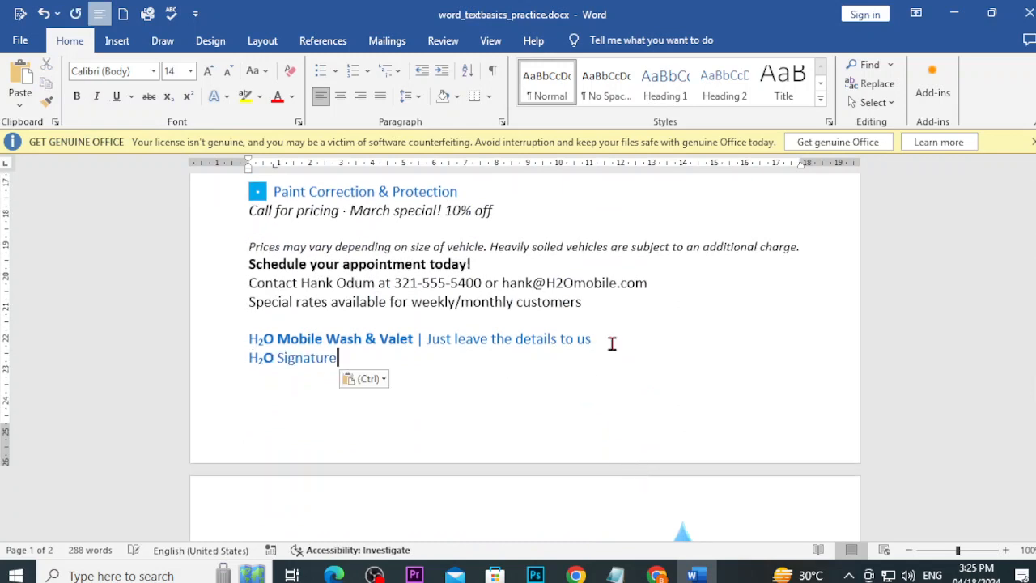
left_click(22, 110)
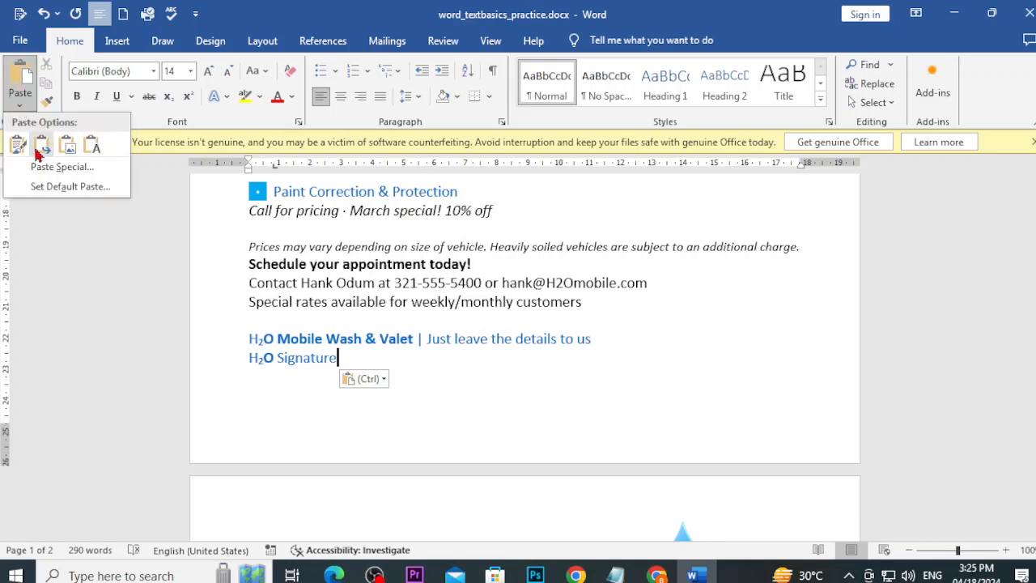
left_click(387, 401)
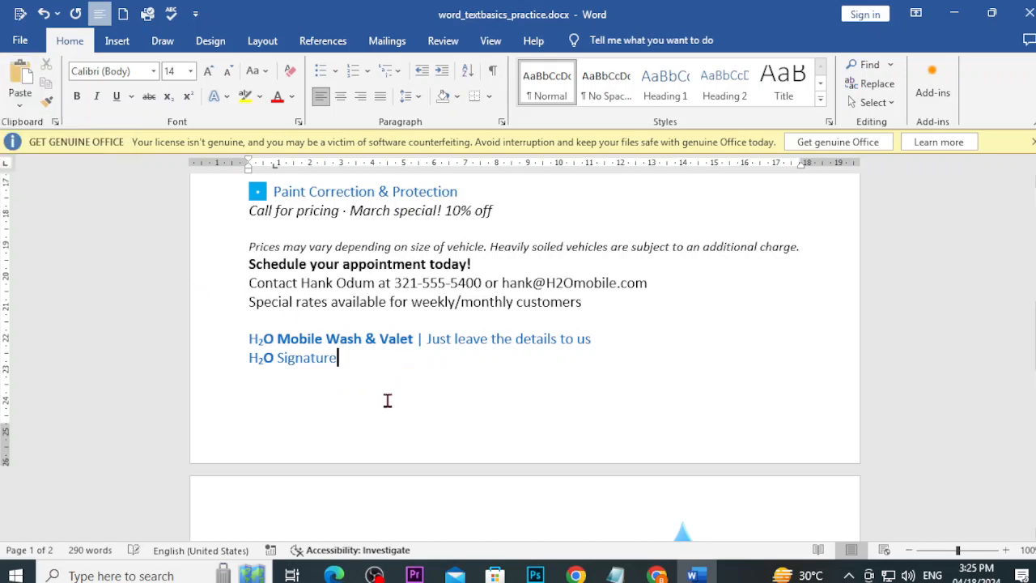
double_click(407, 407)
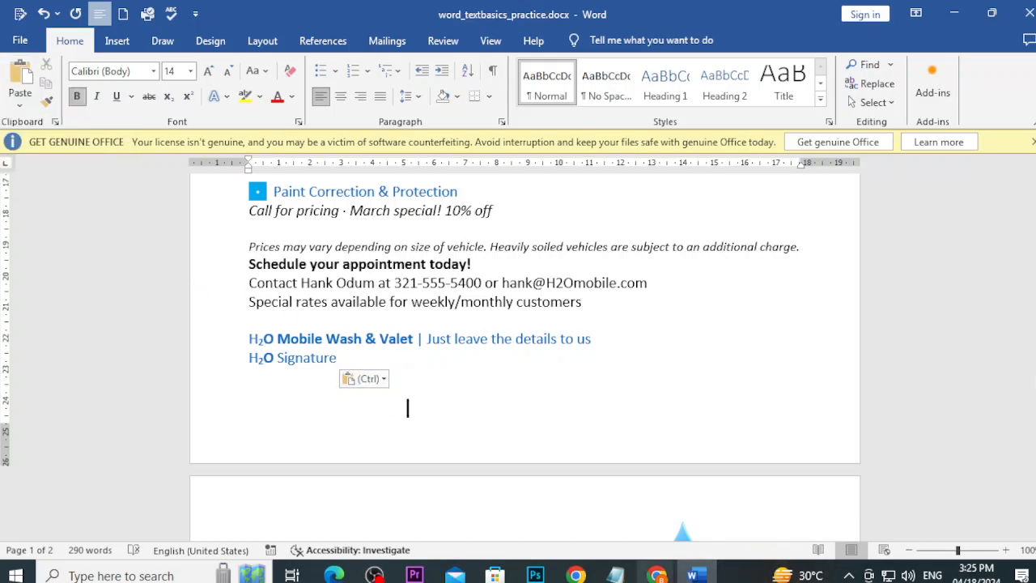
mouse_move(656, 573)
left_click(716, 526)
Step: Scroll the Text Basics lesson to its 'To cut and paste text' steps
scroll(684, 358, "down", 4)
scroll(684, 359, "down", 2)
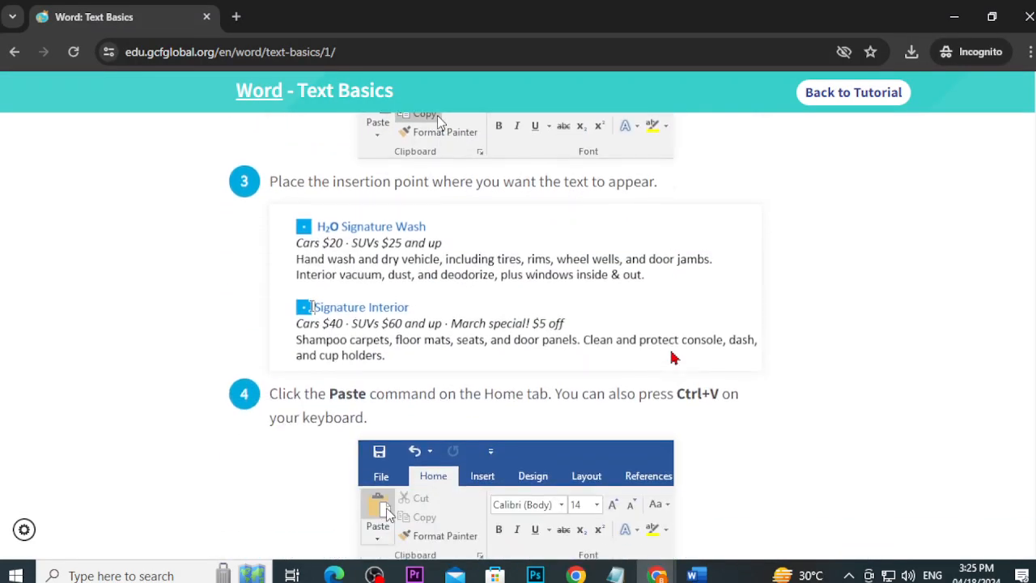
scroll(455, 351, "down", 5)
scroll(455, 352, "down", 4)
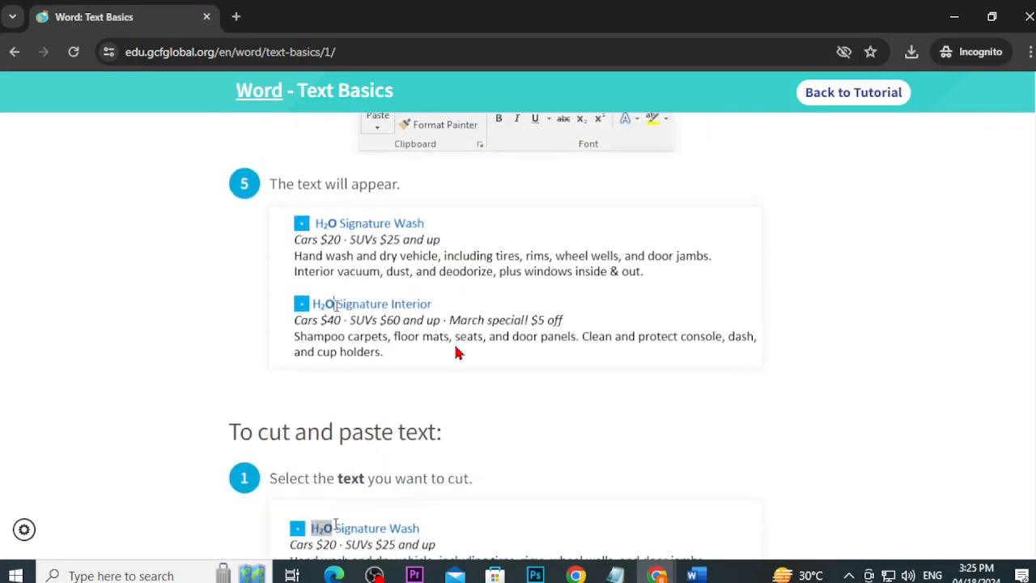
scroll(341, 344, "up", 2)
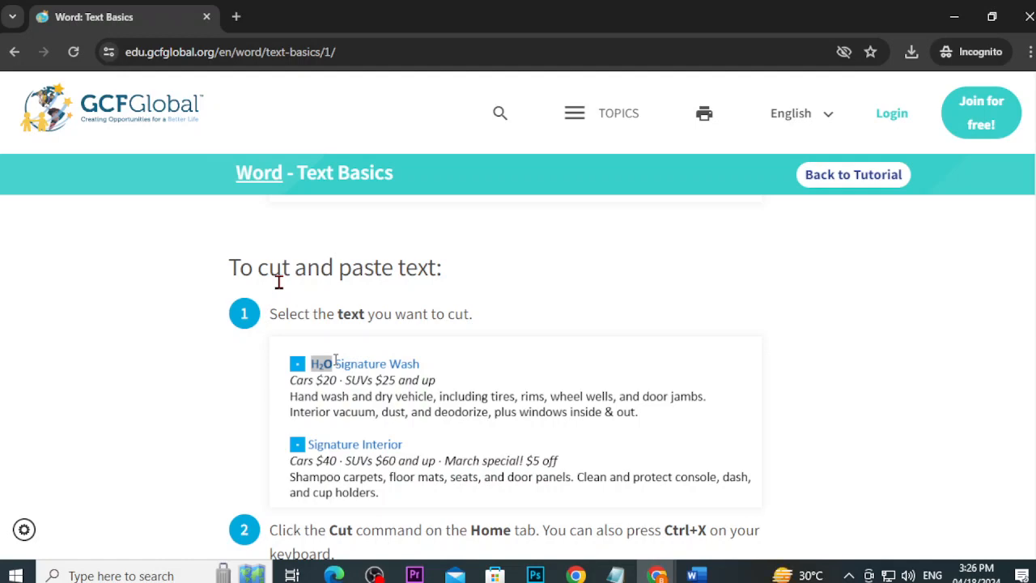
scroll(361, 339, "down", 2)
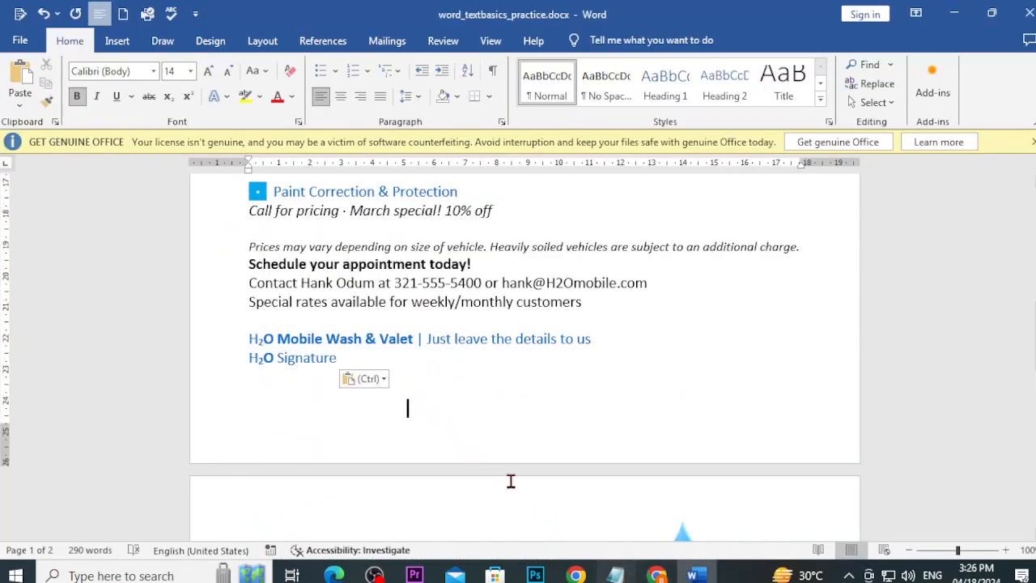
scroll(413, 453, "up", 5)
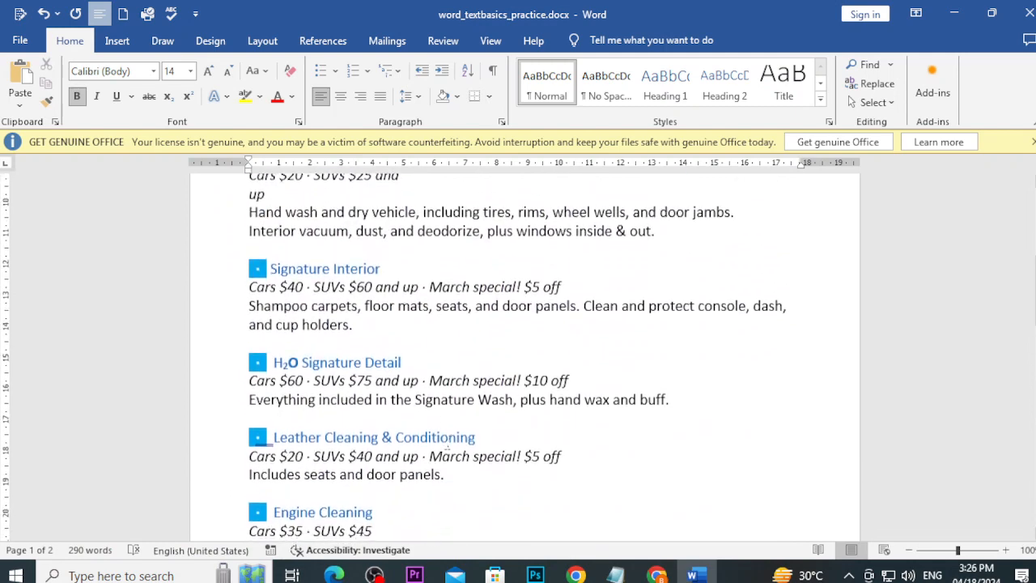
Step: Select the first entry's 'H2O Signature' heading, undoing an accidental deletion
scroll(413, 467, "down", 5)
scroll(413, 466, "down", 1)
left_click(235, 319)
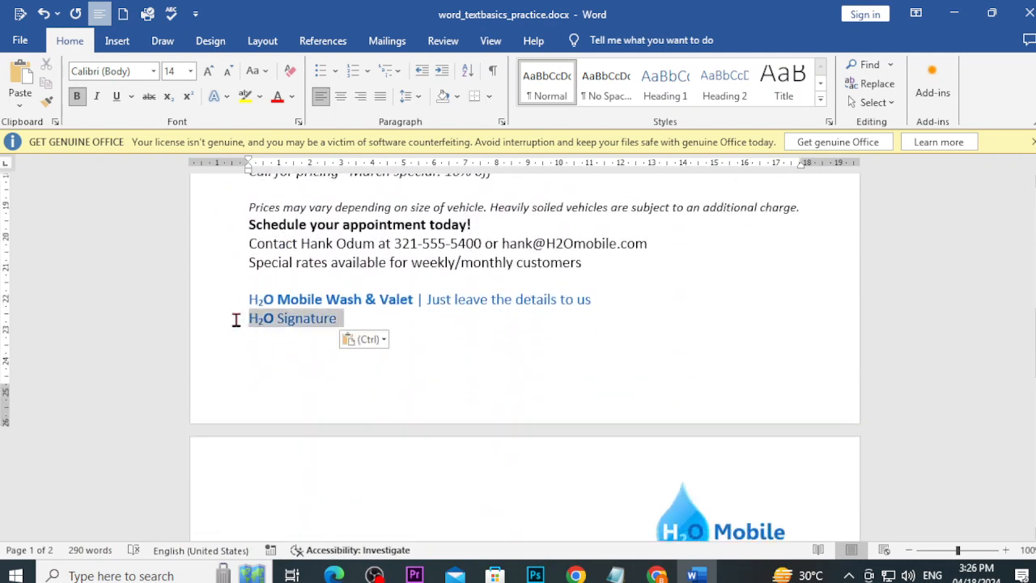
scroll(316, 275, "up", 8)
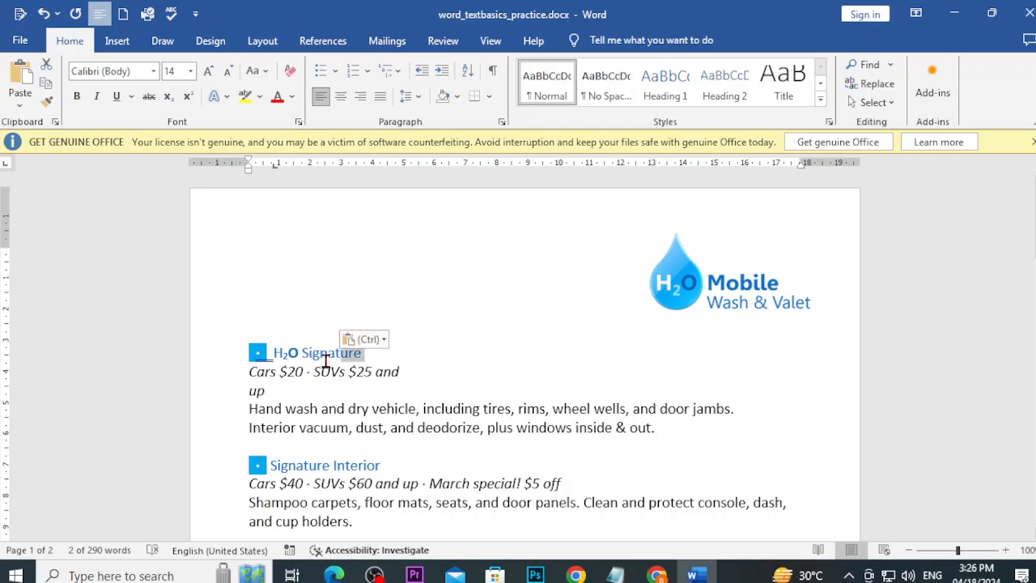
left_click_drag(362, 353, 273, 352)
key("Delete")
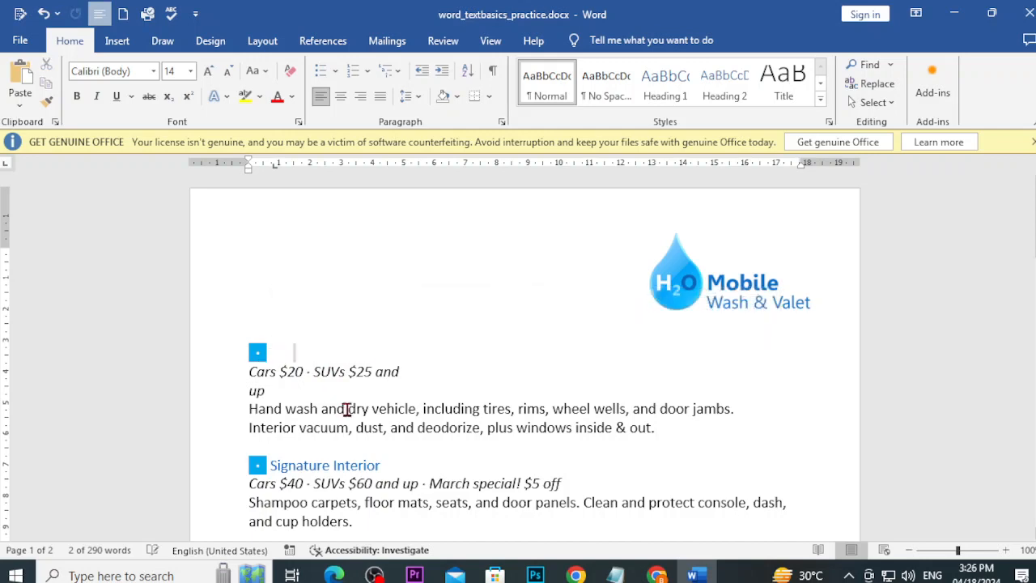
key("ctrl+z")
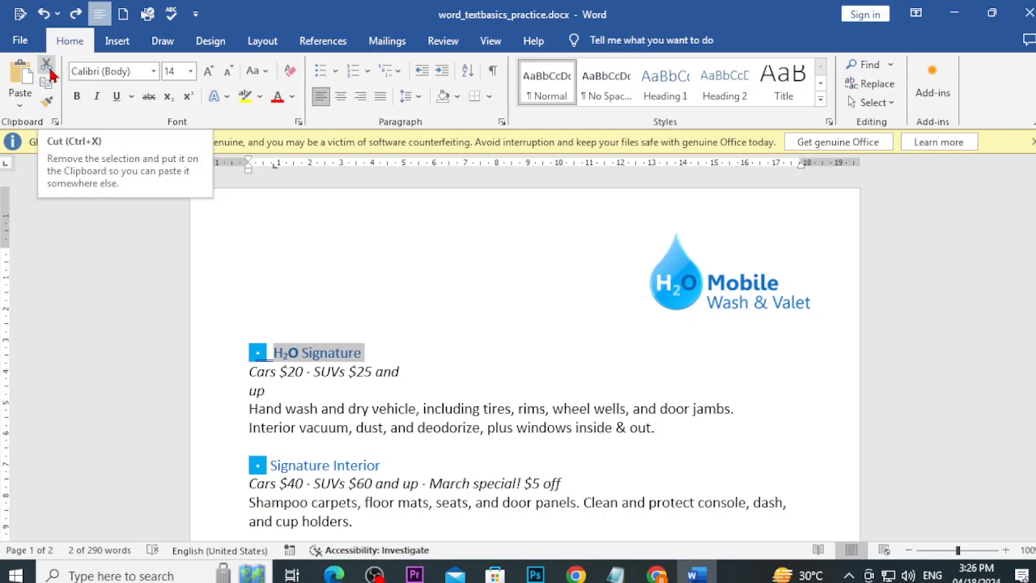
Step: Cut the heading and paste it above the H2O Signature Detail Plan on page 2
left_click(46, 64)
scroll(422, 425, "down", 8)
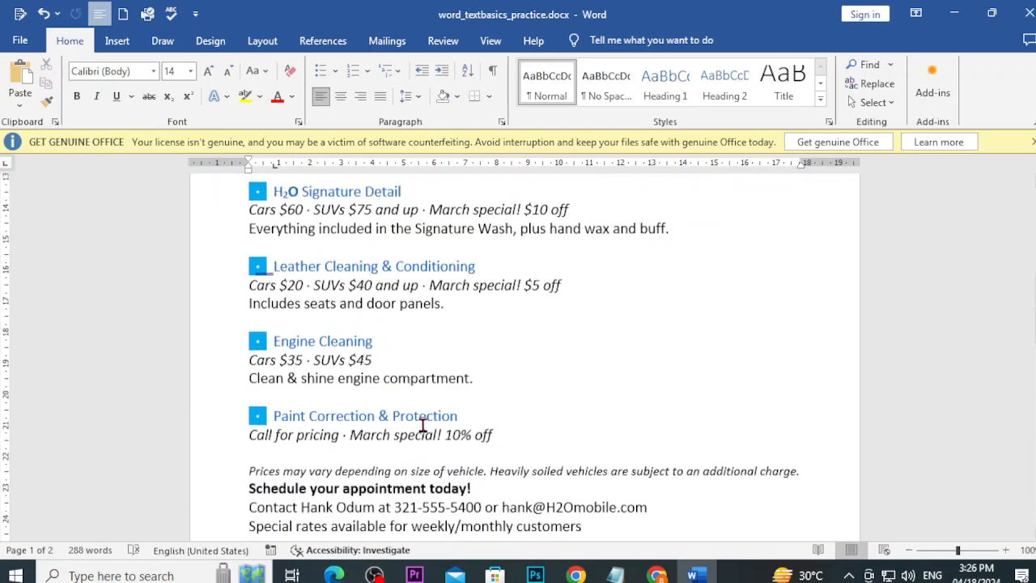
scroll(421, 424, "down", 10)
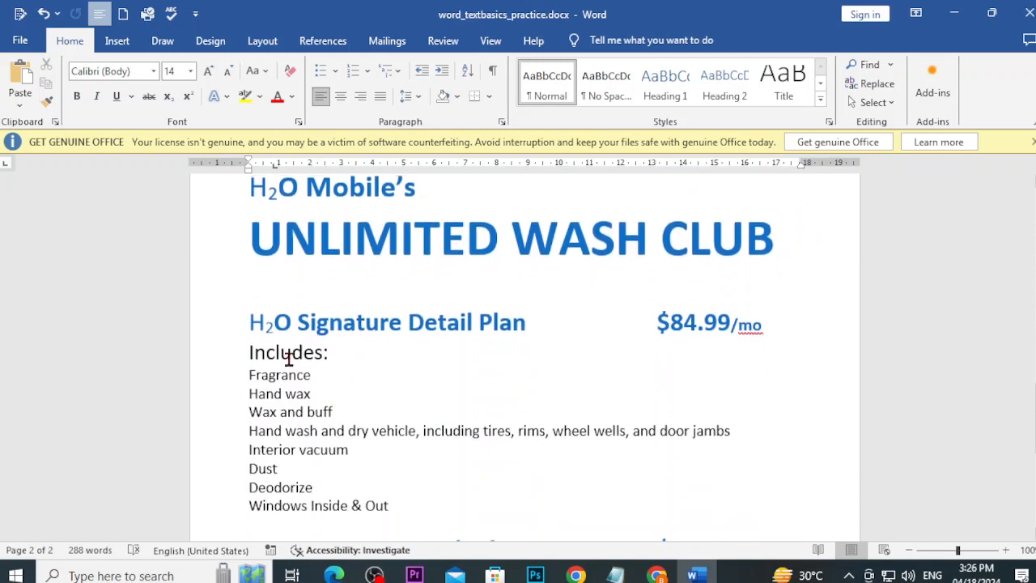
left_click(252, 287)
key("ctrl+v")
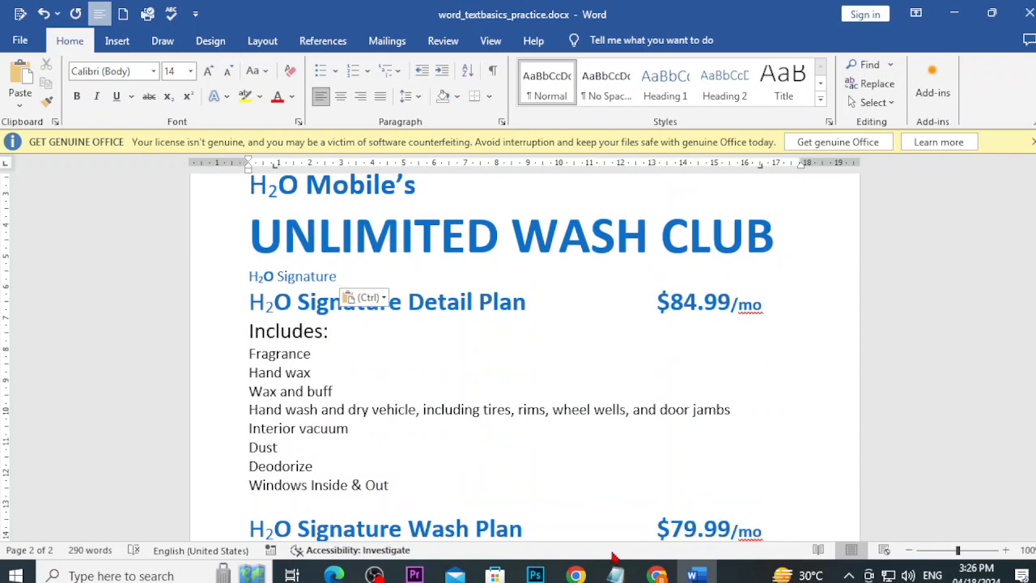
Step: Read the lesson through Undo and Redo down to Symbols, then go back to Word
mouse_move(657, 570)
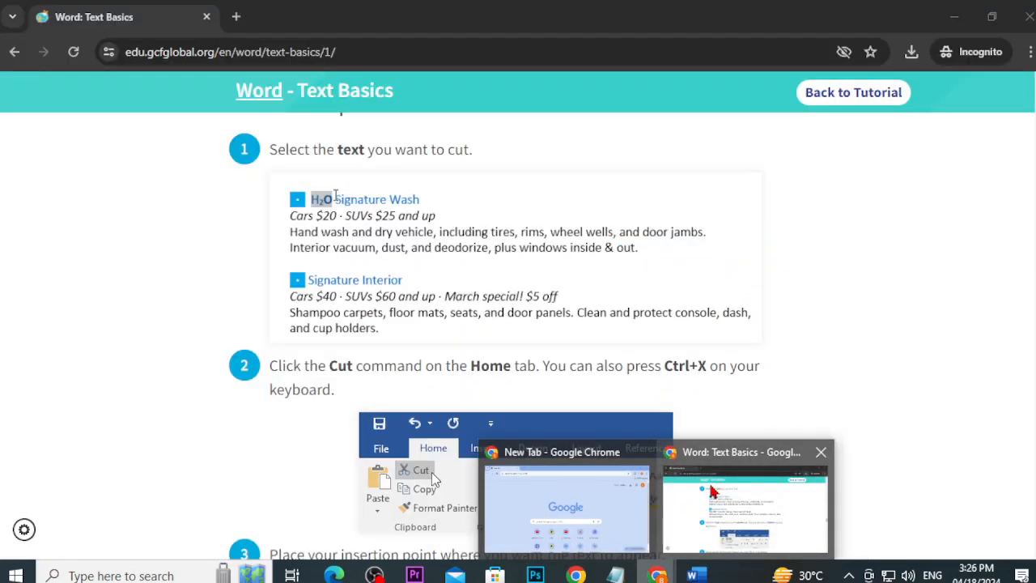
left_click(712, 491)
scroll(356, 316, "down", 15)
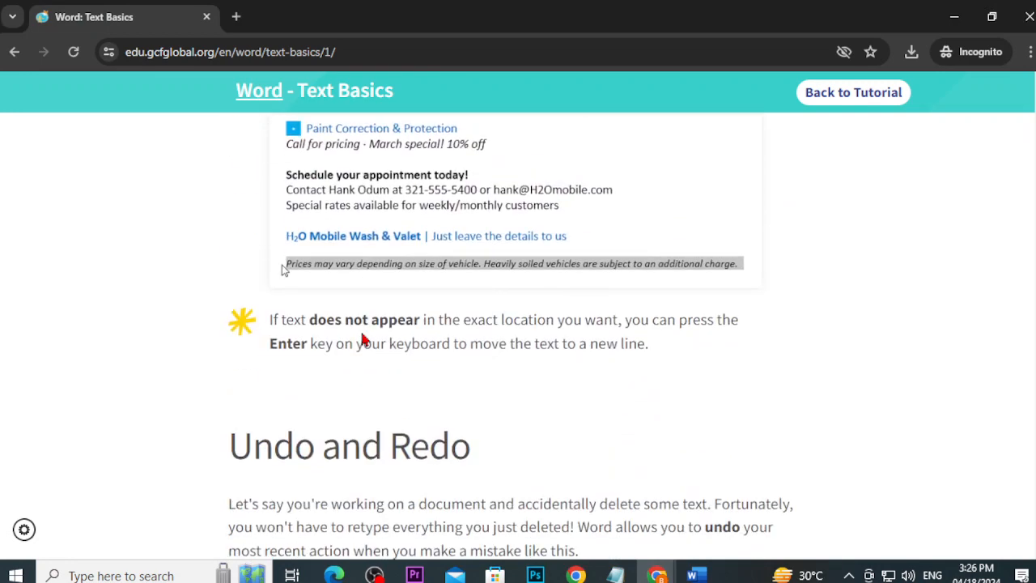
scroll(363, 340, "down", 5)
scroll(363, 340, "up", 5)
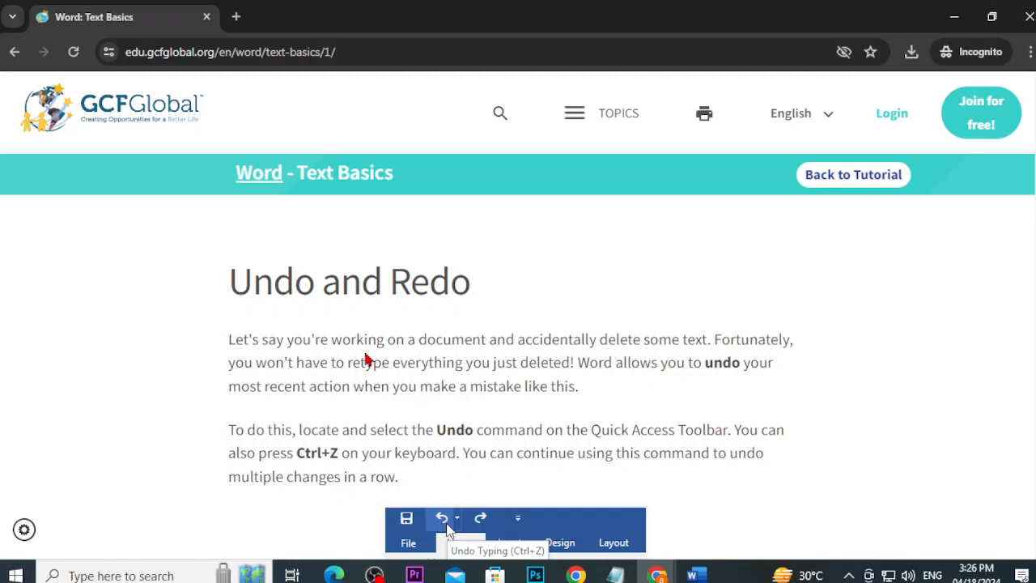
scroll(394, 360, "down", 10)
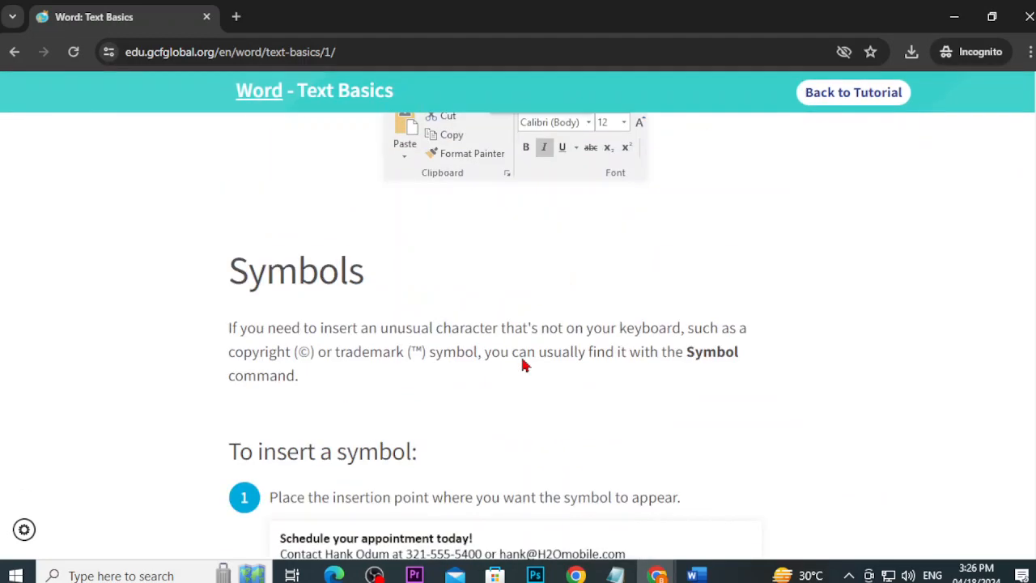
scroll(522, 364, "up", 5)
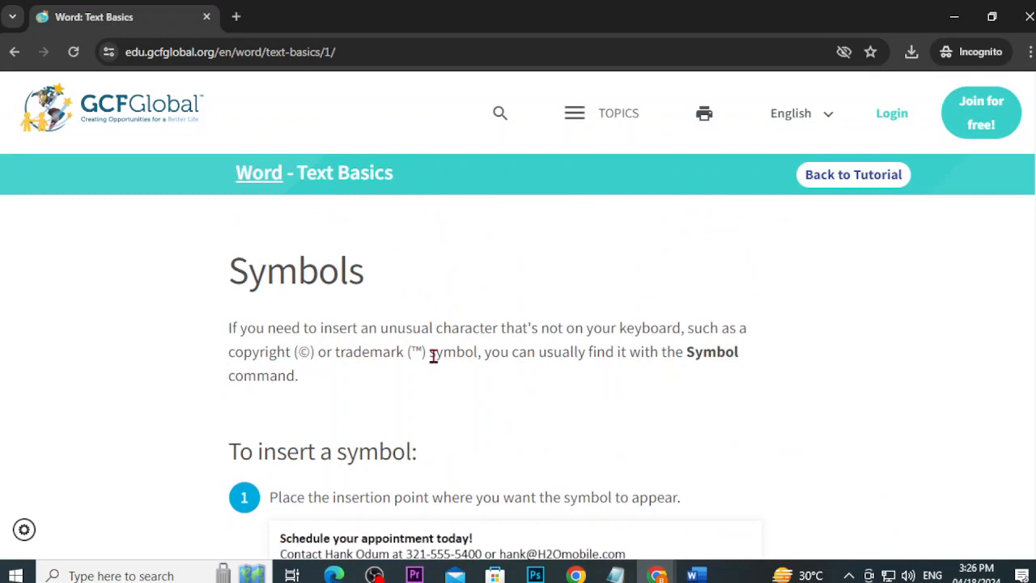
scroll(485, 397, "down", 1)
left_click(697, 575)
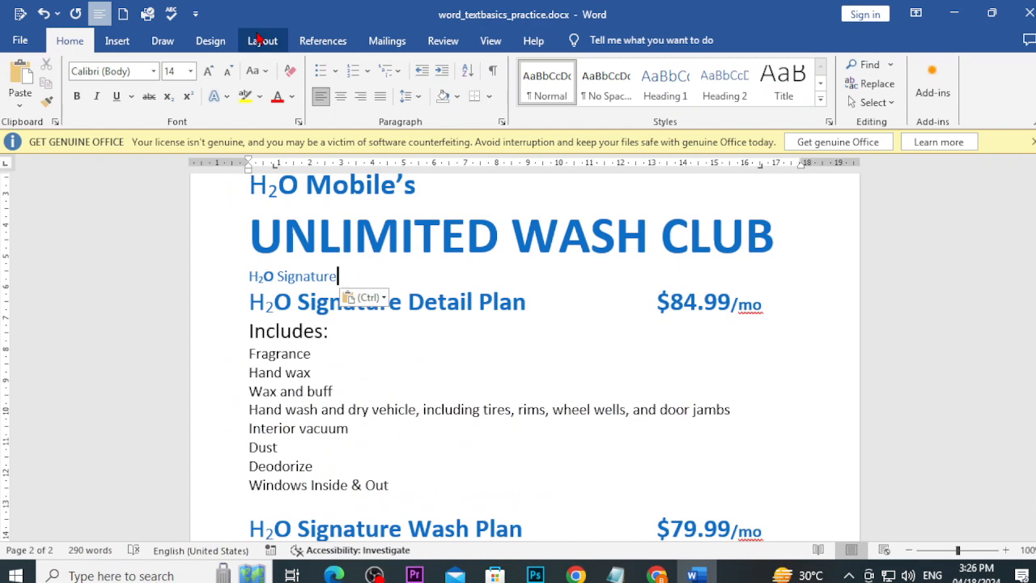
Step: Insert a © symbol after 'H2O Signature', then bring the Text Basics lesson back up in Chrome
left_click(120, 42)
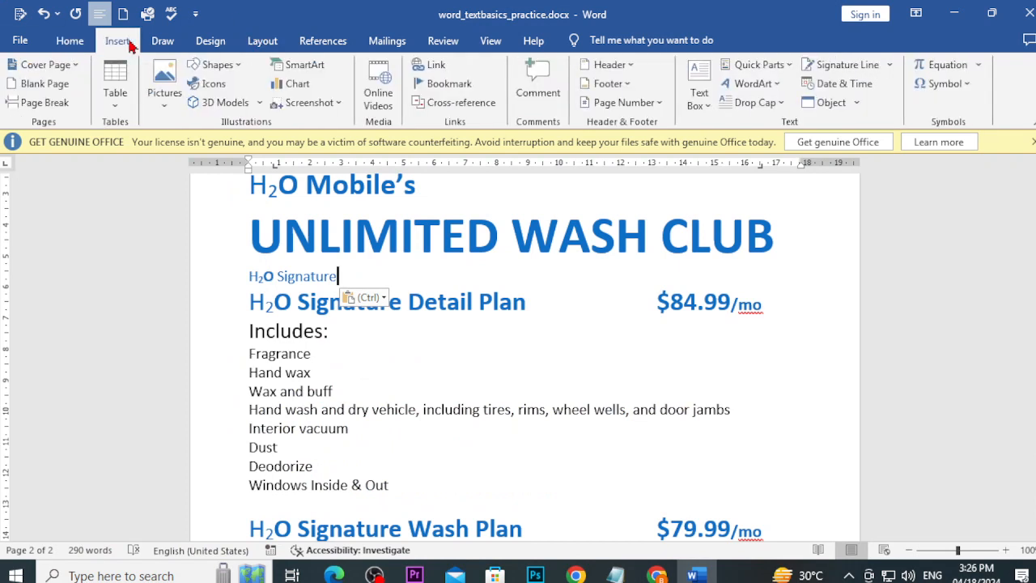
left_click(958, 89)
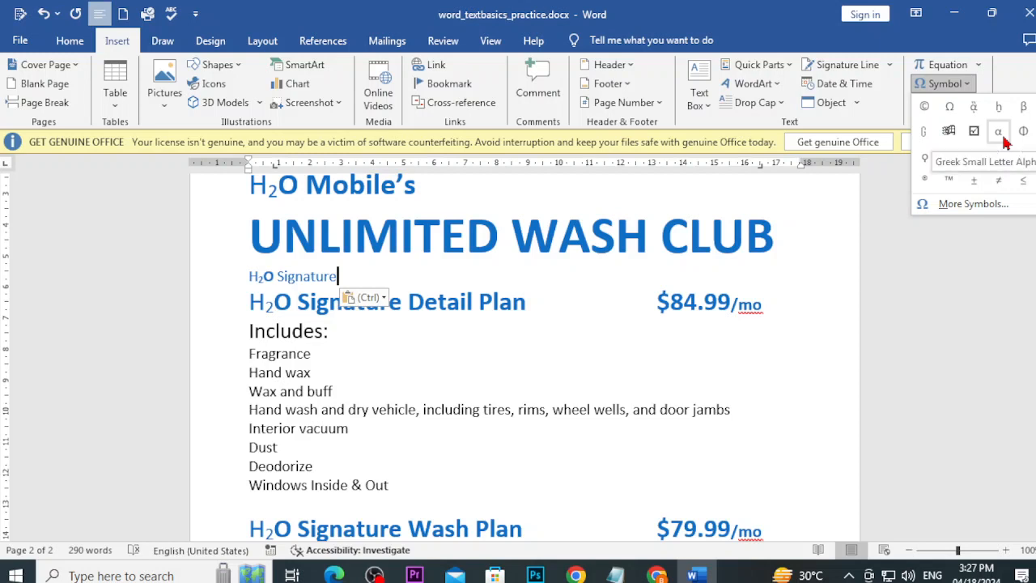
left_click(924, 106)
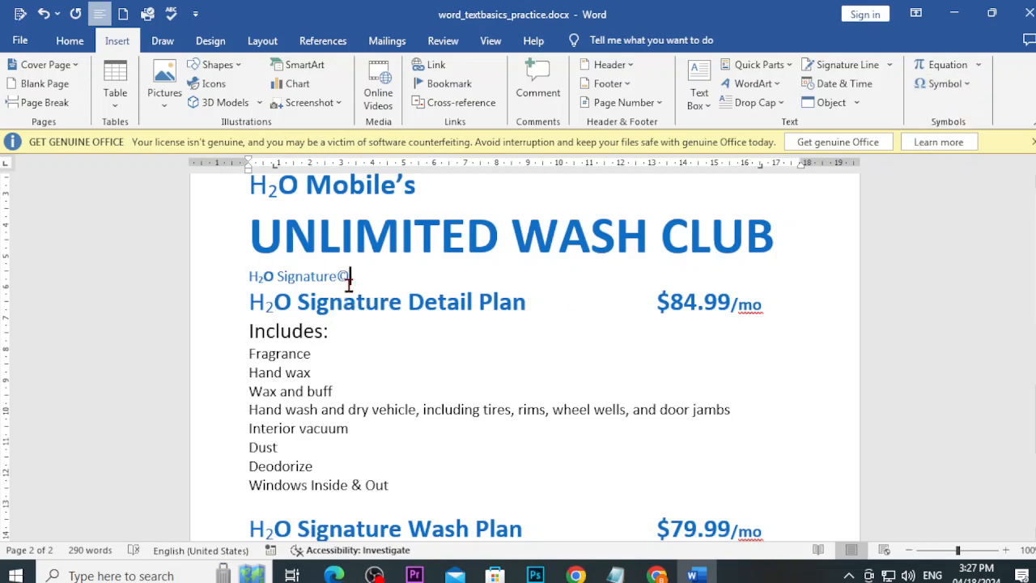
left_click(656, 576)
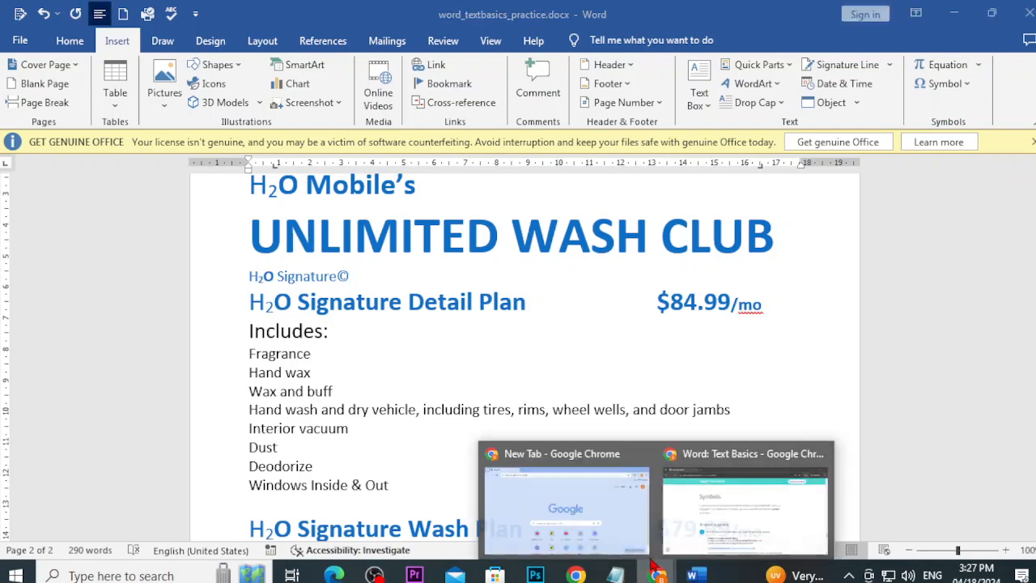
left_click(725, 530)
Step: Go from Text Basics back to the Word lesson list and open 'Using Find and Replace'
scroll(721, 474, "down", 4)
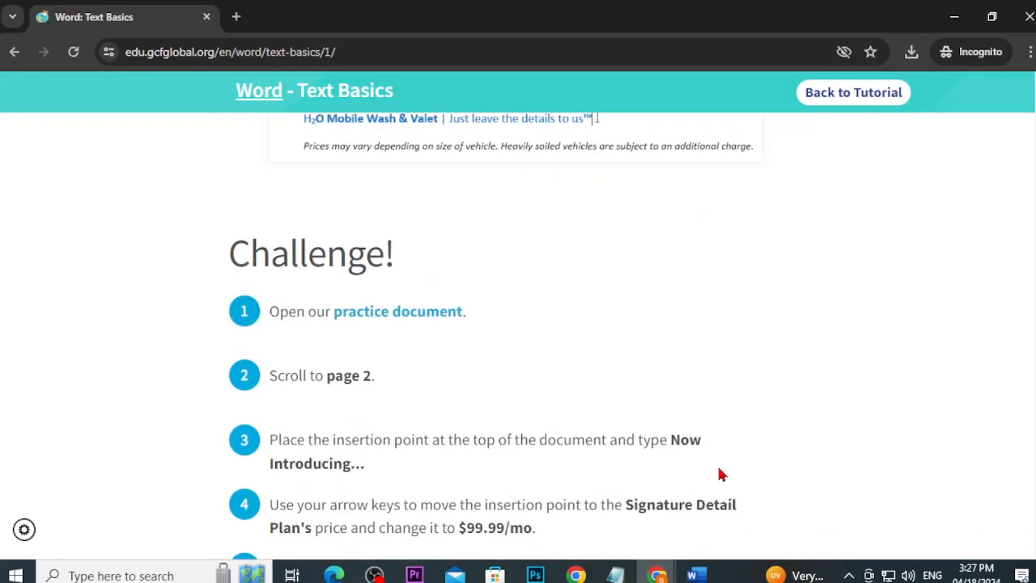
scroll(218, 335, "down", 2)
scroll(209, 332, "up", 4)
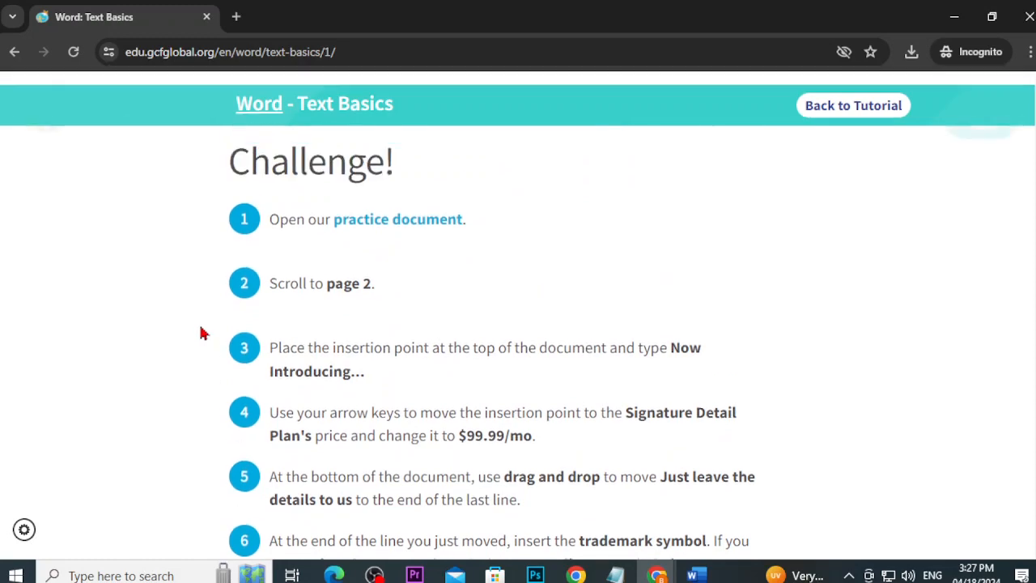
left_click(10, 60)
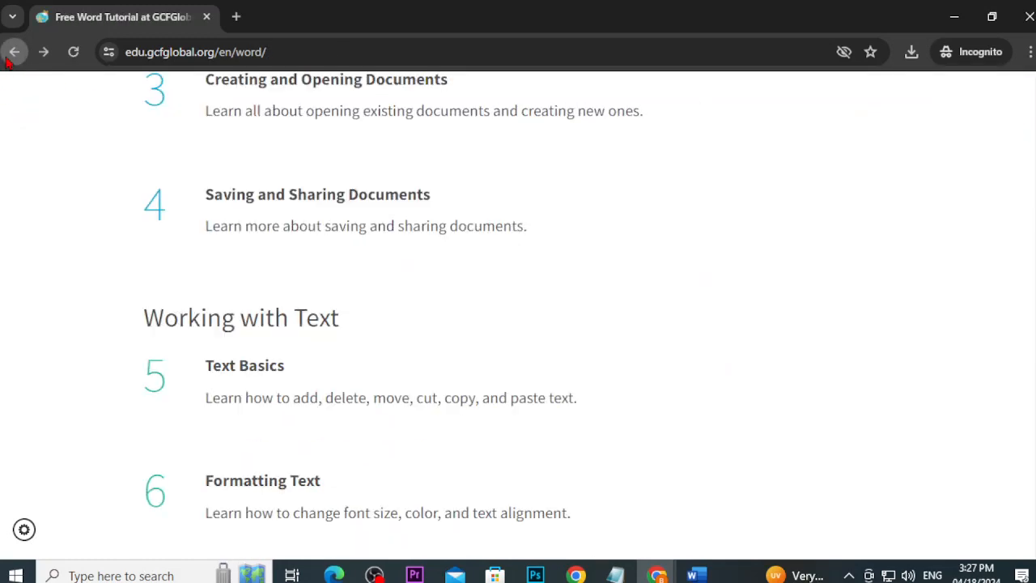
scroll(296, 453, "down", 2)
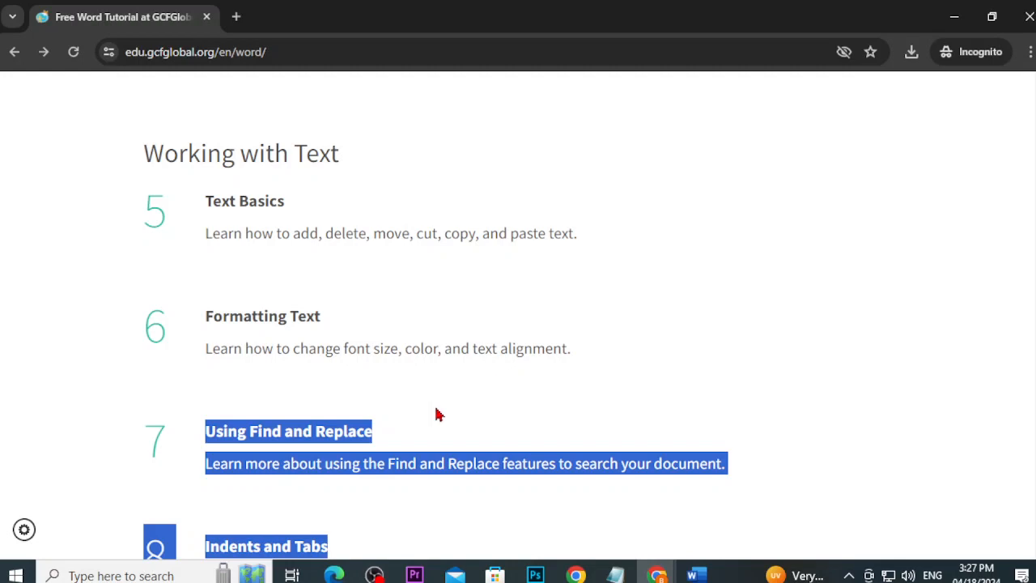
left_click(337, 435)
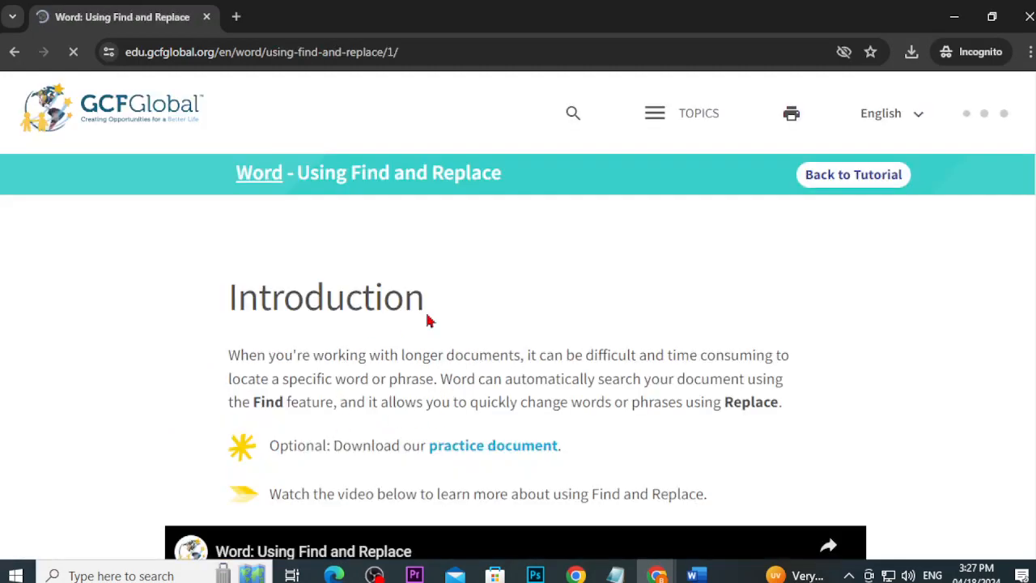
scroll(488, 393, "down", 2)
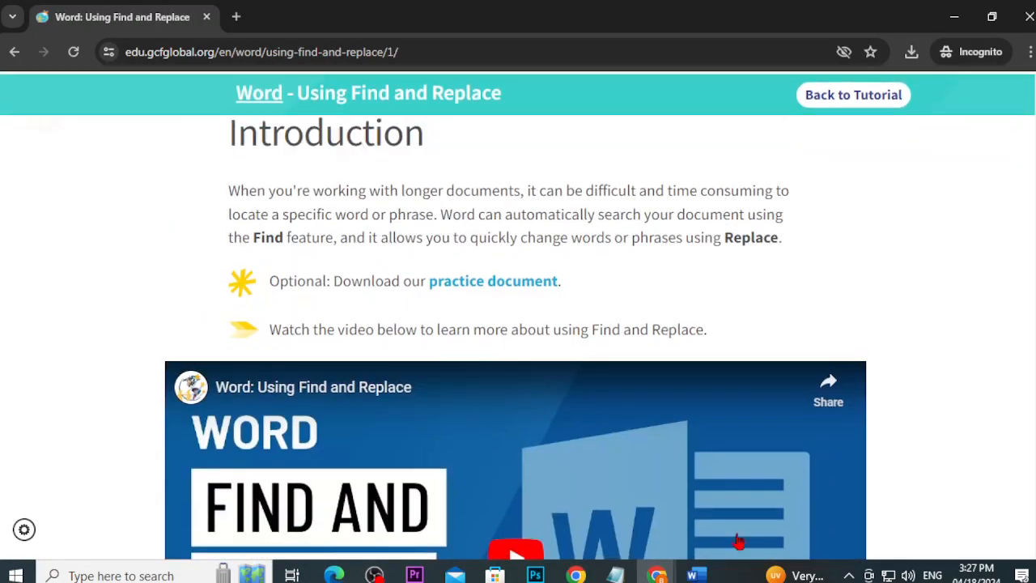
Step: Close word_textbasics_practice.docx with Don't Save, discarding its changes
mouse_move(695, 573)
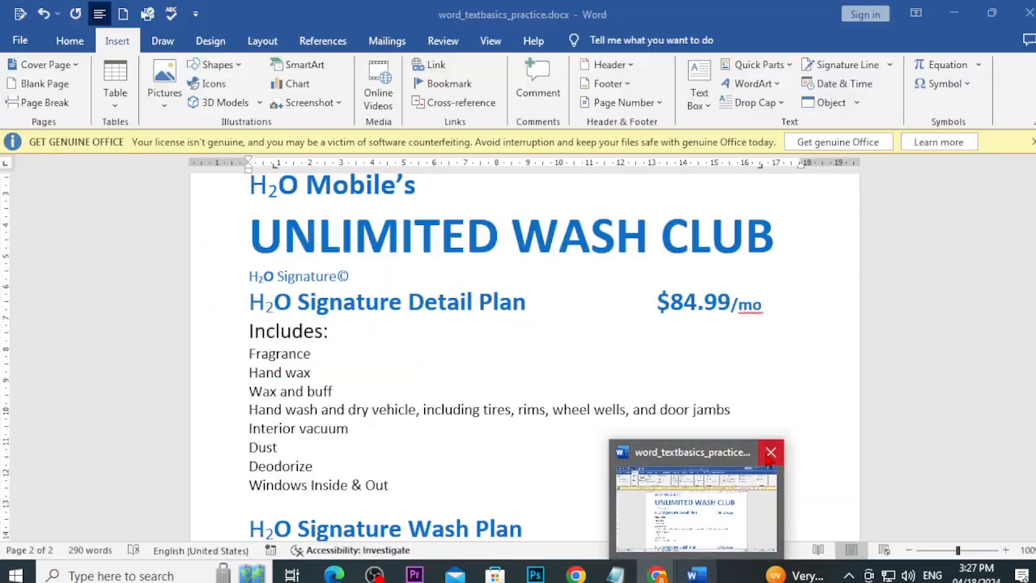
left_click(770, 451)
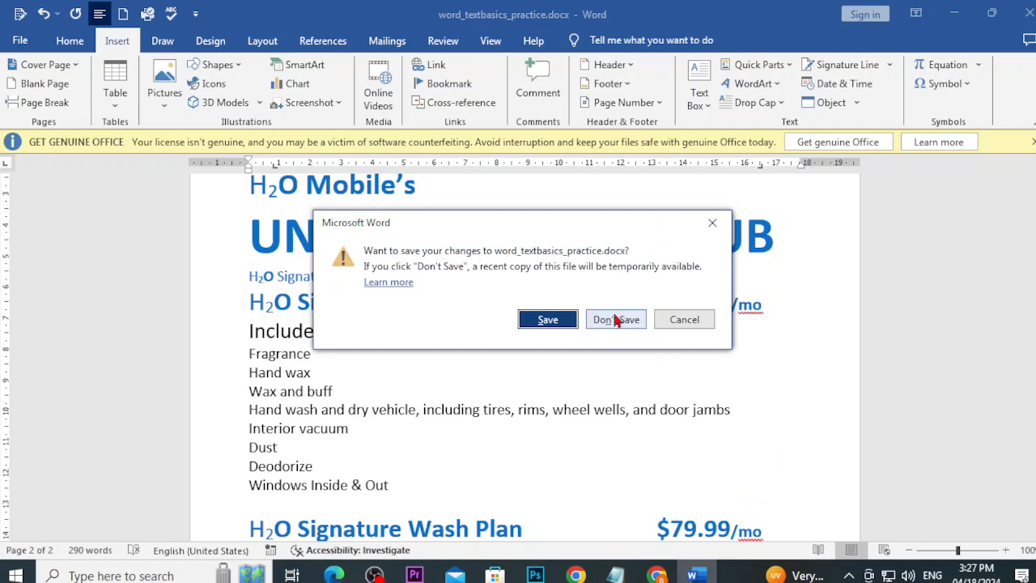
left_click(615, 320)
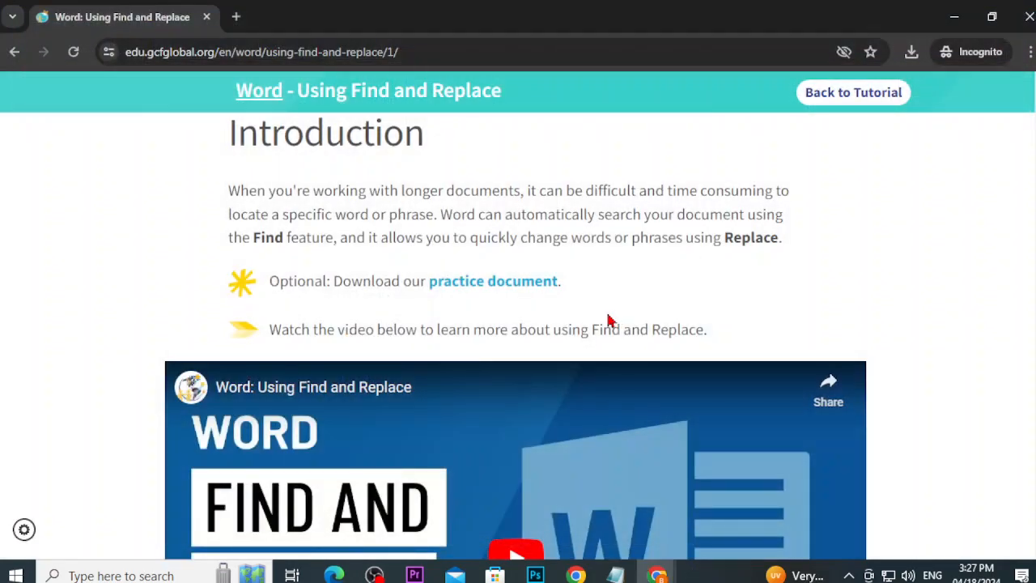
Step: Save the lesson's practice document to Downloads and open word_findreplace_practice.docx from the downloads list
left_click(533, 288)
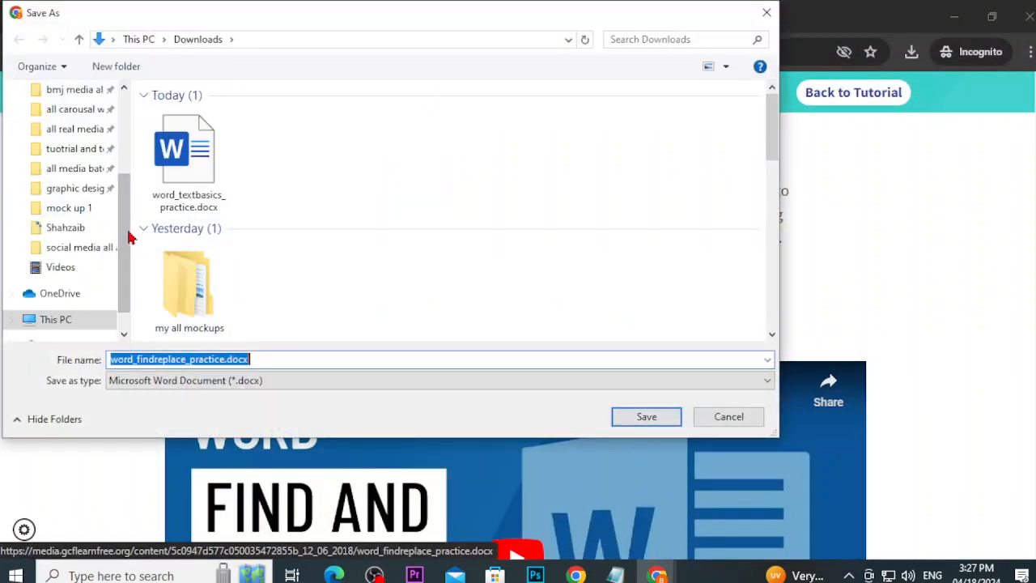
left_click_drag(128, 231, 126, 127)
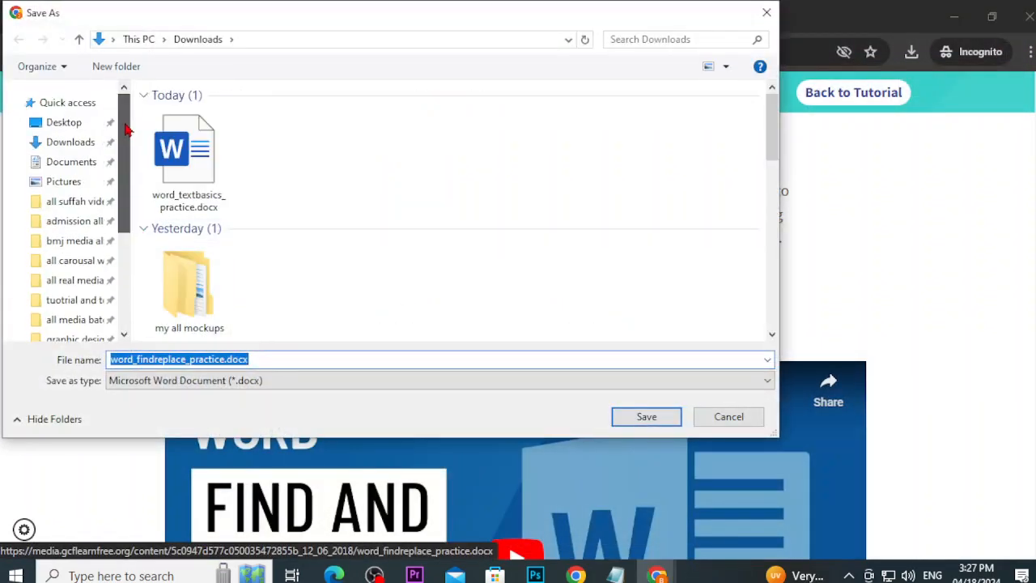
left_click(92, 147)
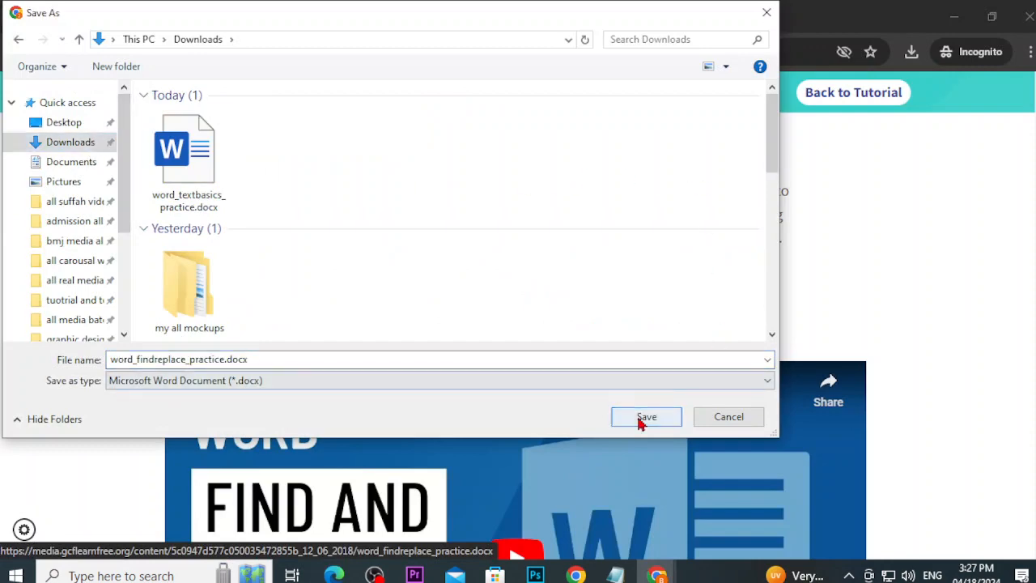
left_click(641, 417)
left_click(913, 54)
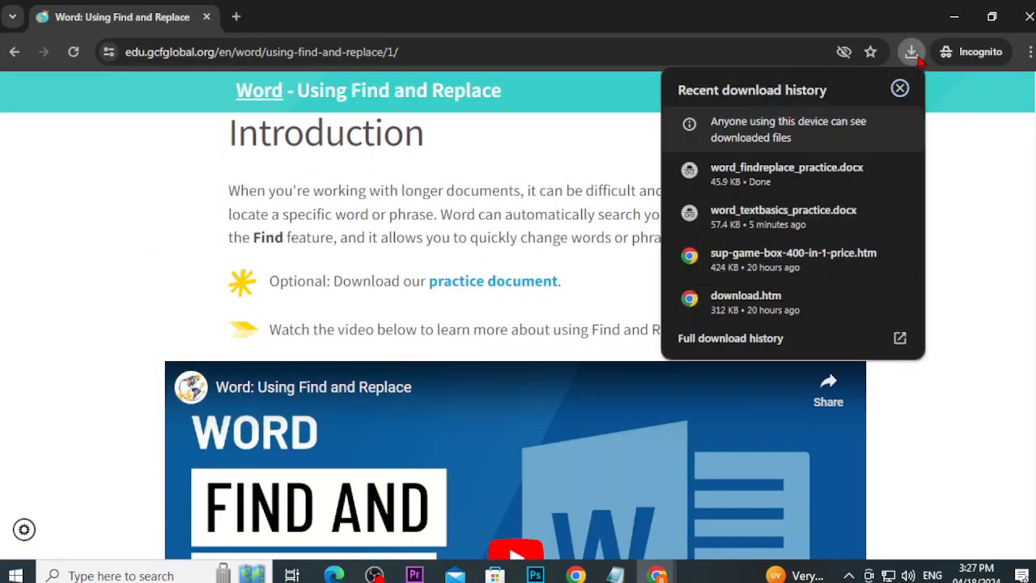
left_click(747, 179)
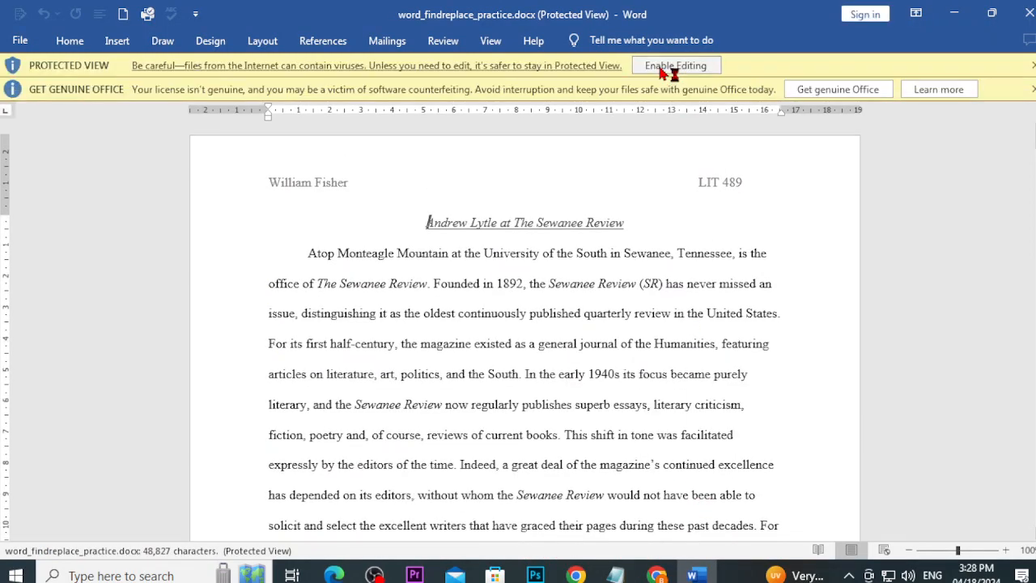
Step: Choose Enable Editing on the Protected View bar for word_findreplace_practice.docx
left_click(663, 66)
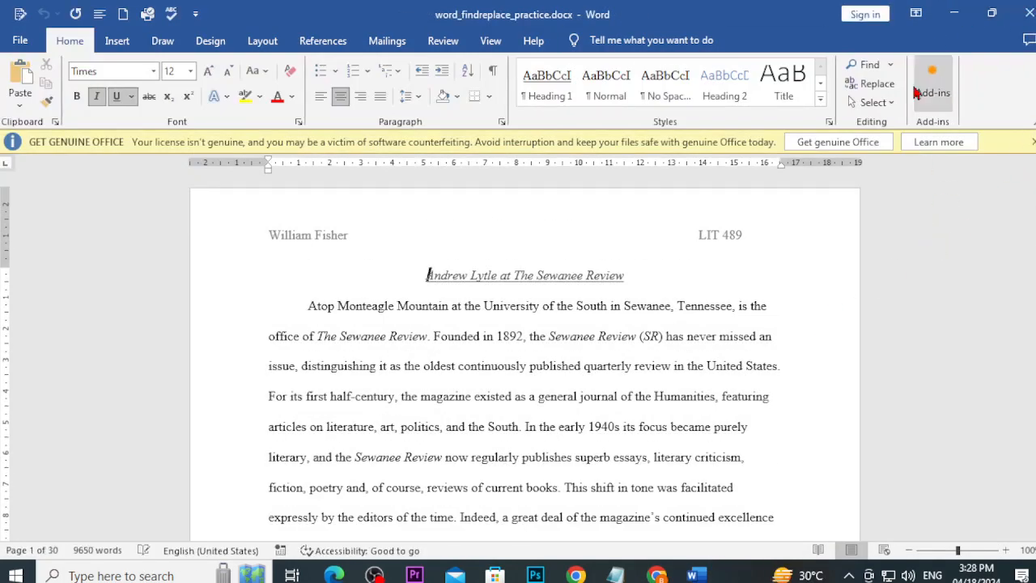
Step: Minimize Word and read through the GCFGlobal lesson's steps for finding text
left_click(954, 14)
scroll(462, 346, "down", 3)
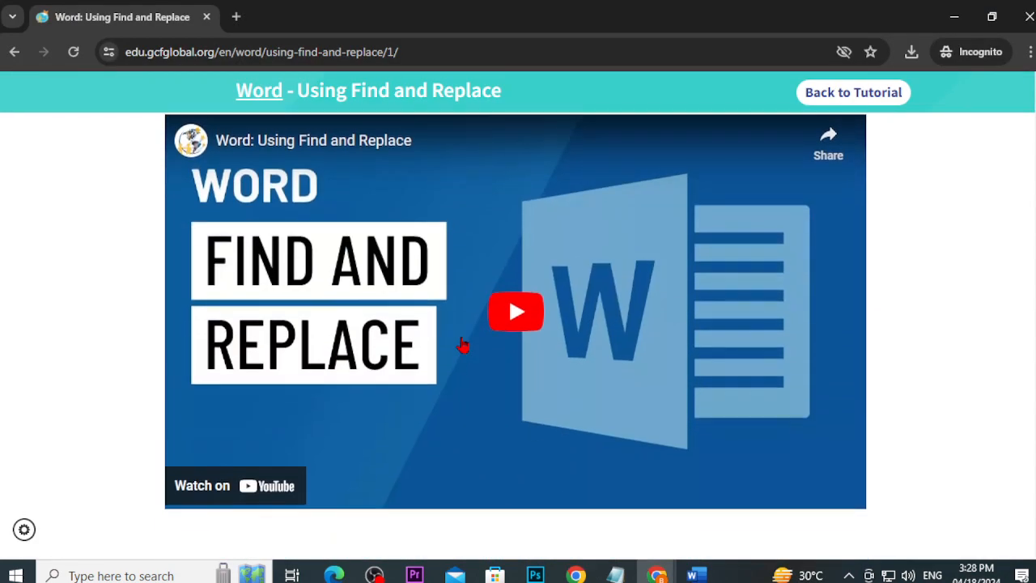
scroll(462, 345, "down", 12)
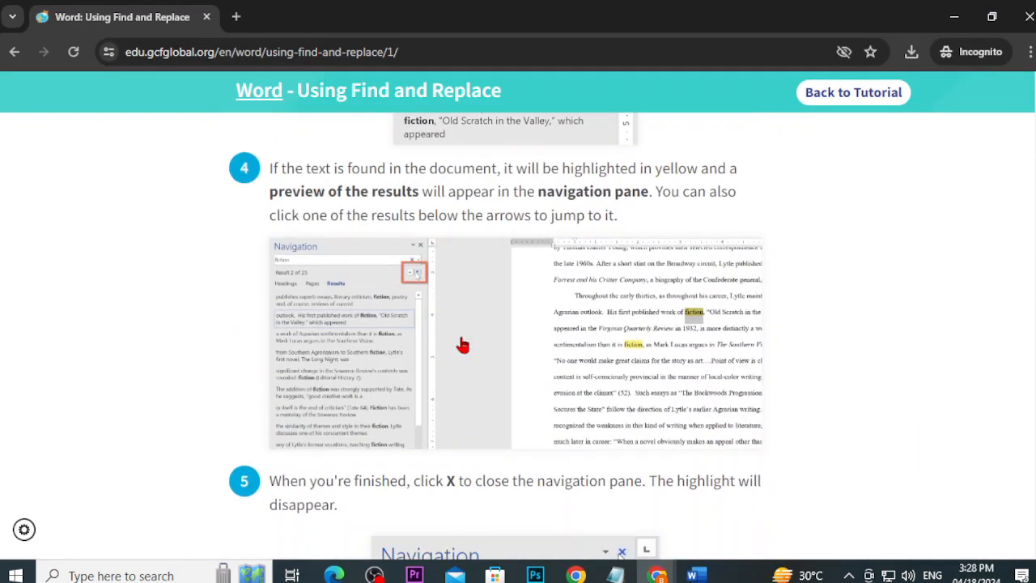
scroll(462, 346, "up", 4)
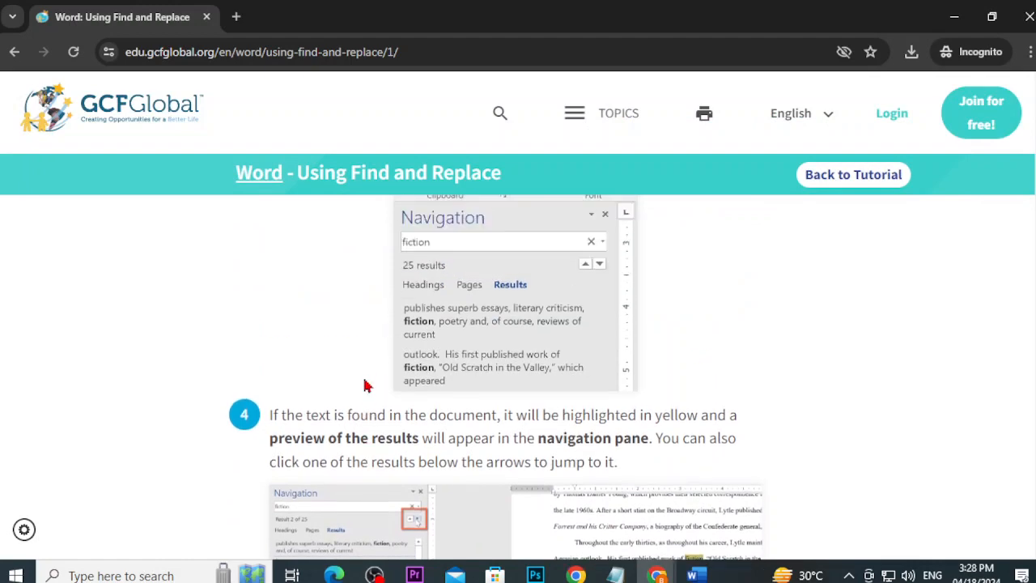
scroll(364, 386, "down", 2)
scroll(364, 386, "up", 6)
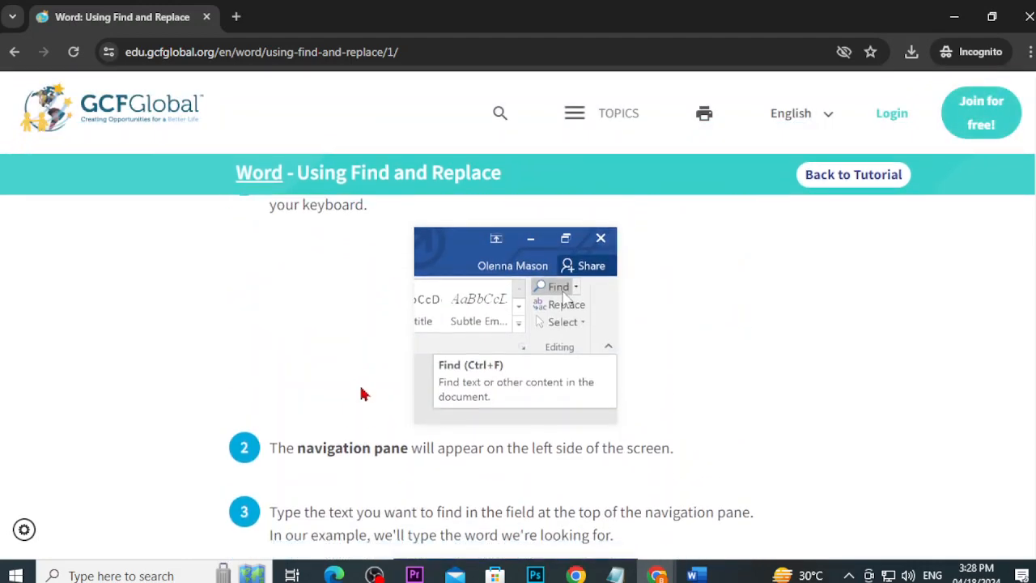
scroll(360, 394, "down", 2)
scroll(393, 398, "up", 2)
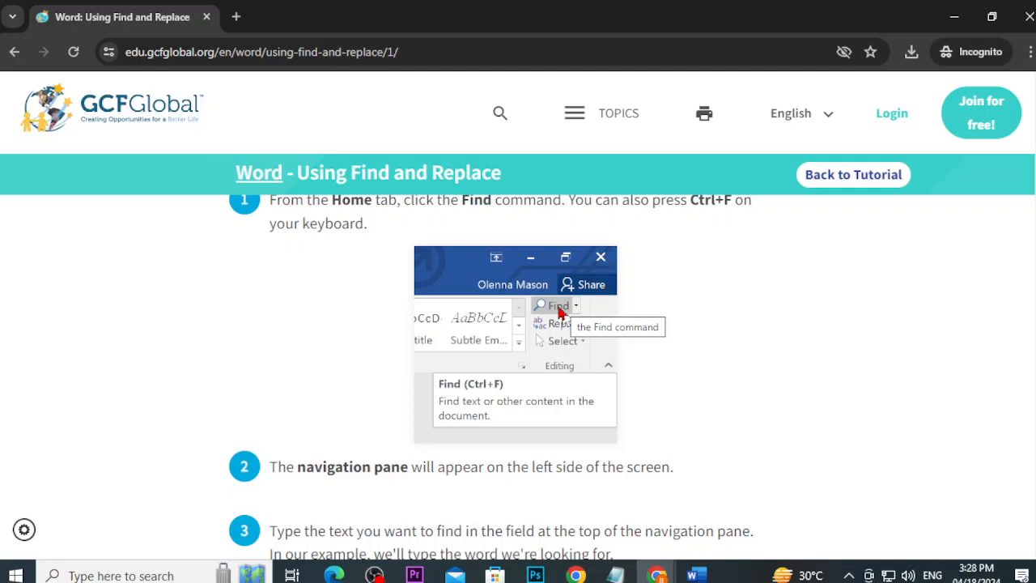
Step: Return to word_findreplace_practice.docx in Word and scroll through the essay
left_click(696, 574)
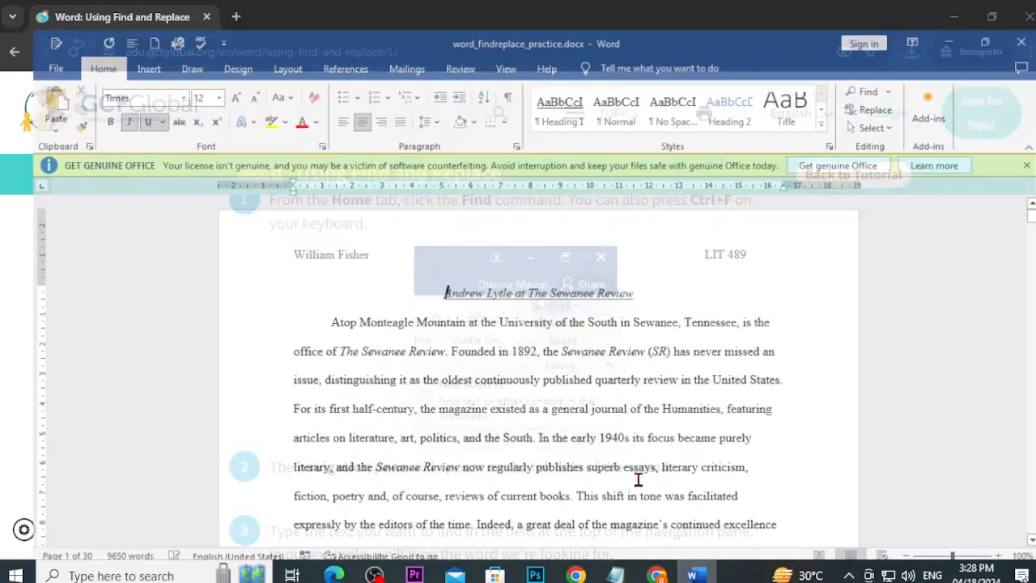
scroll(493, 425, "down", 3)
scroll(494, 421, "up", 2)
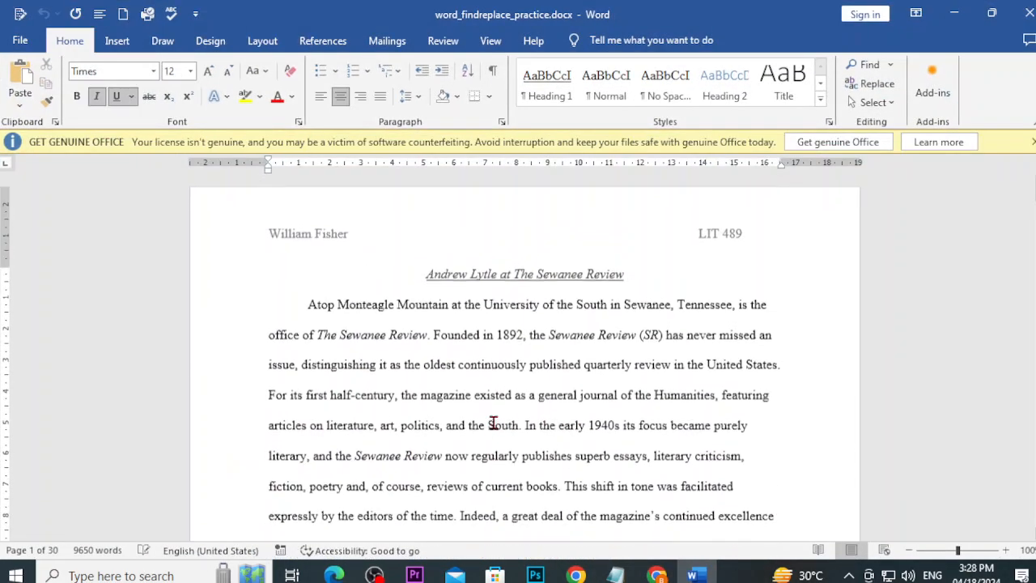
scroll(500, 427, "down", 6)
scroll(502, 430, "down", 6)
scroll(445, 347, "up", 10)
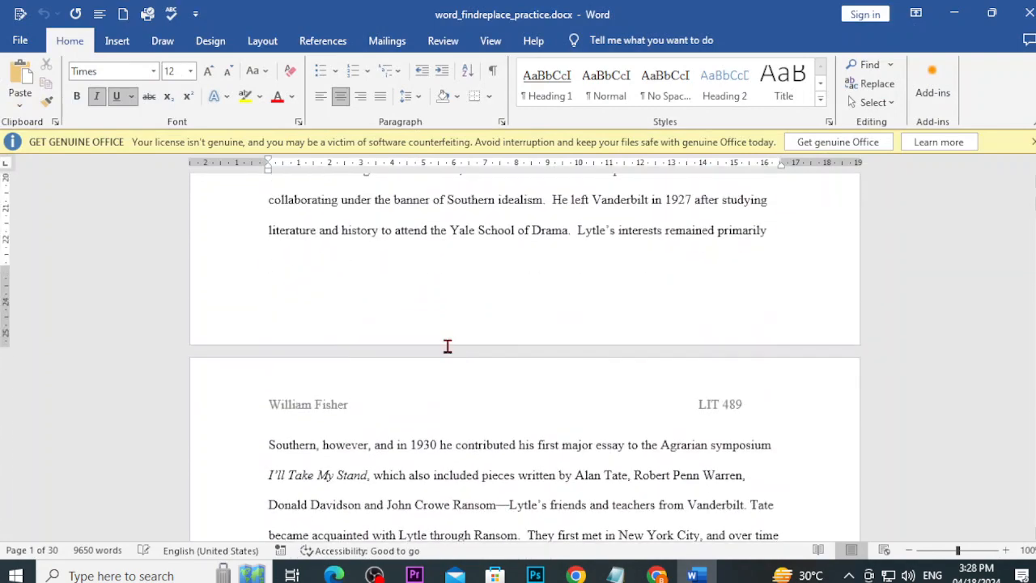
Step: Search for 'without' in the Navigation pane and step to Result 5 of 7 on page 18
left_click(875, 71)
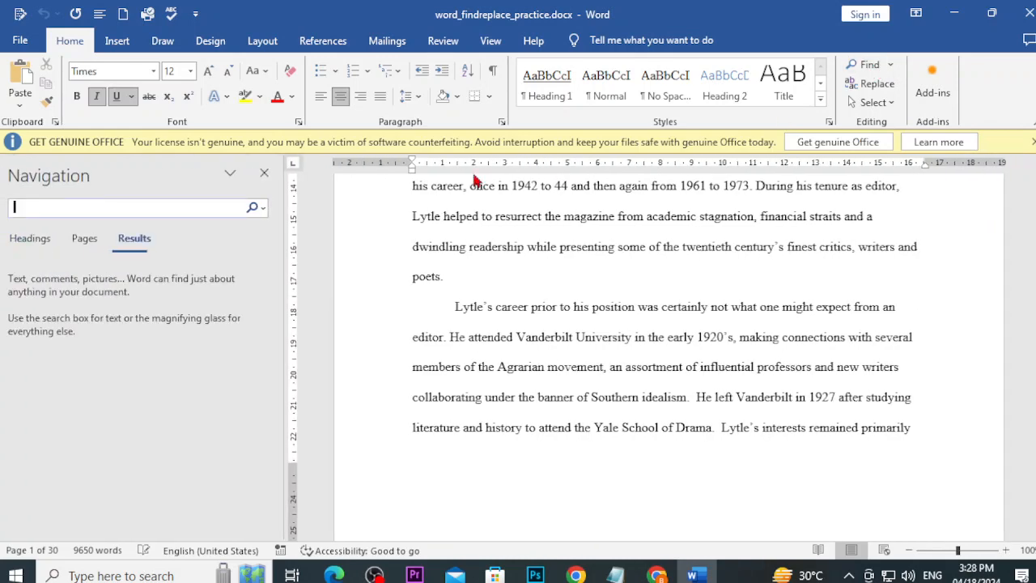
type("without")
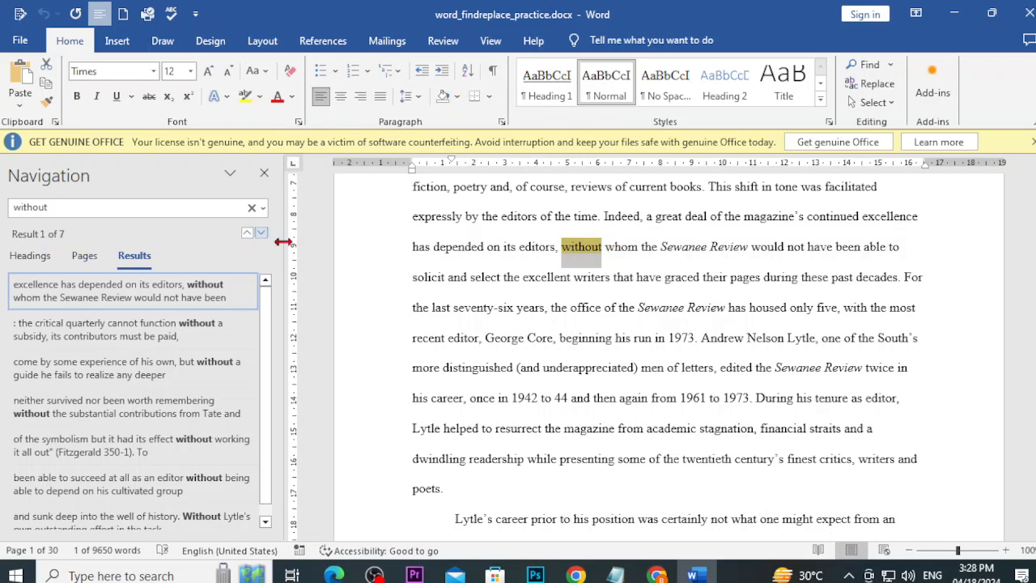
key("Tab")
key("Tab")
key("Left")
key("Left")
left_click(262, 233)
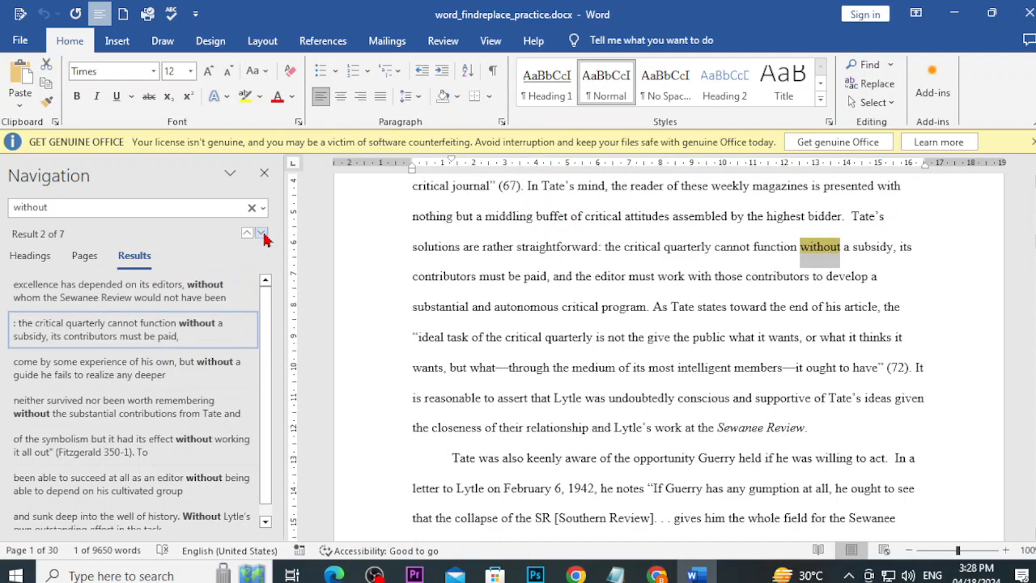
left_click(262, 234)
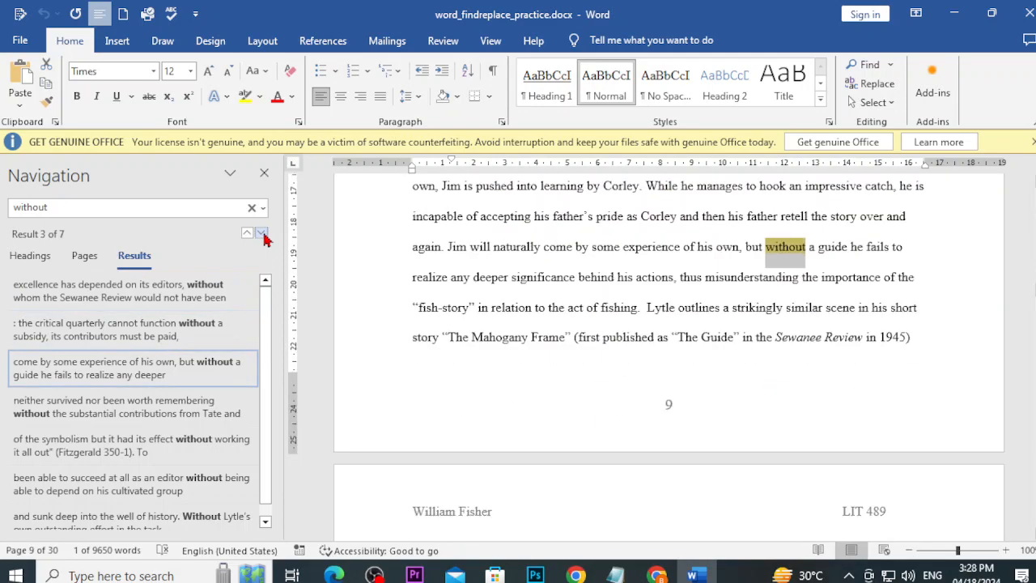
left_click(261, 233)
left_click(262, 233)
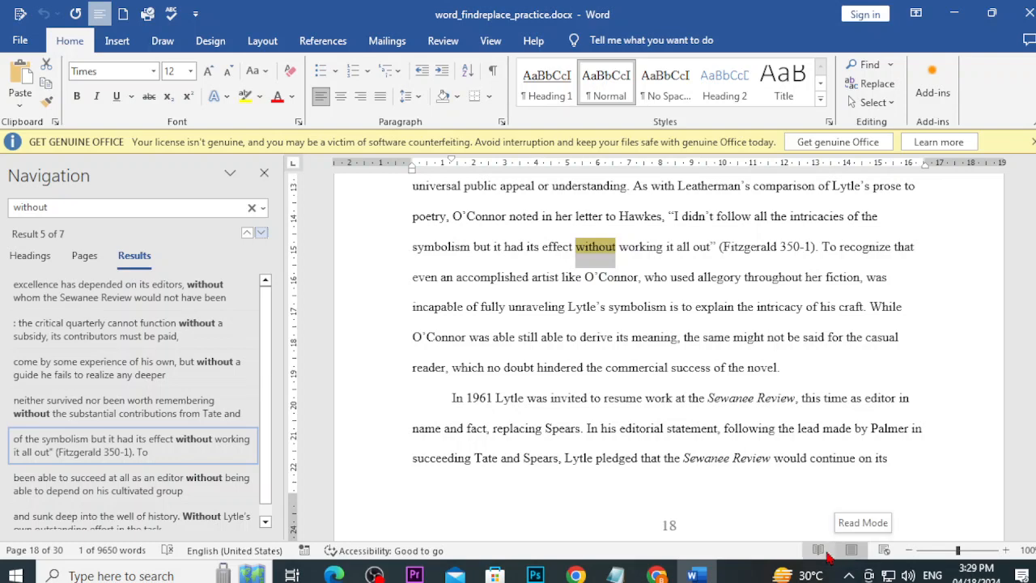
Step: View the page 18 passage in Read Mode at 114%, close the Navigation pane, then return to Print Layout
left_click(822, 551)
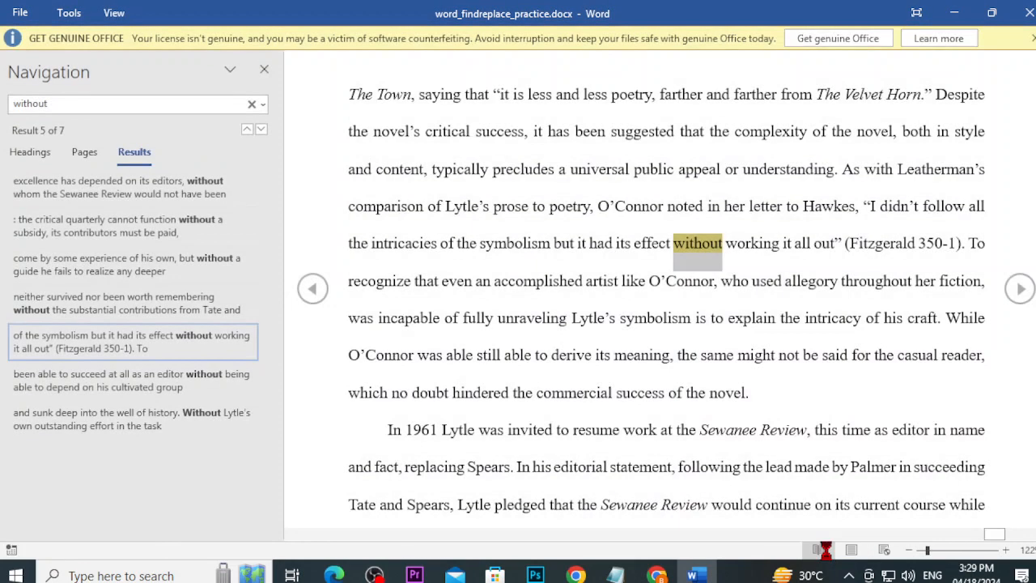
left_click(271, 69)
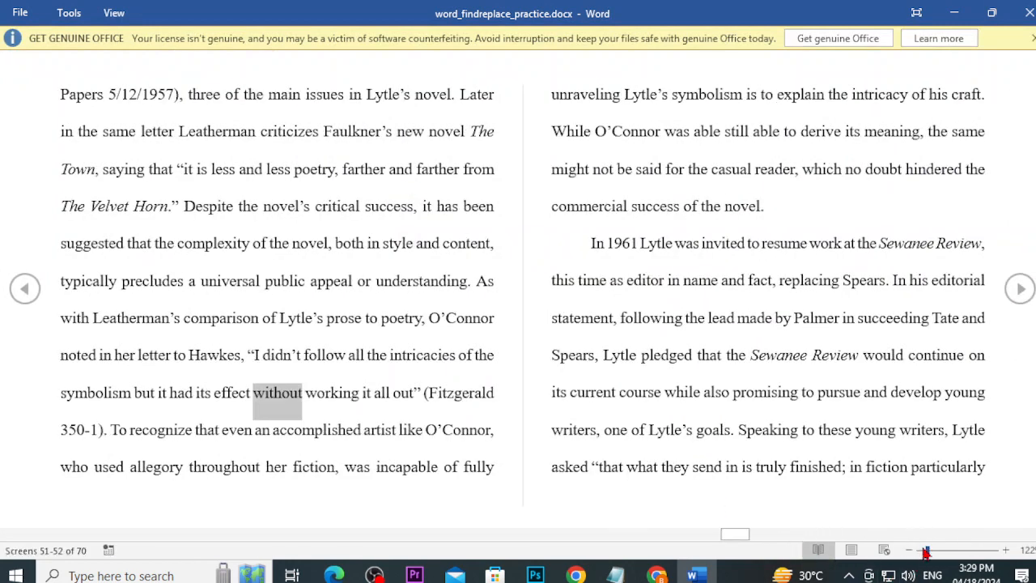
left_click_drag(926, 551, 923, 551)
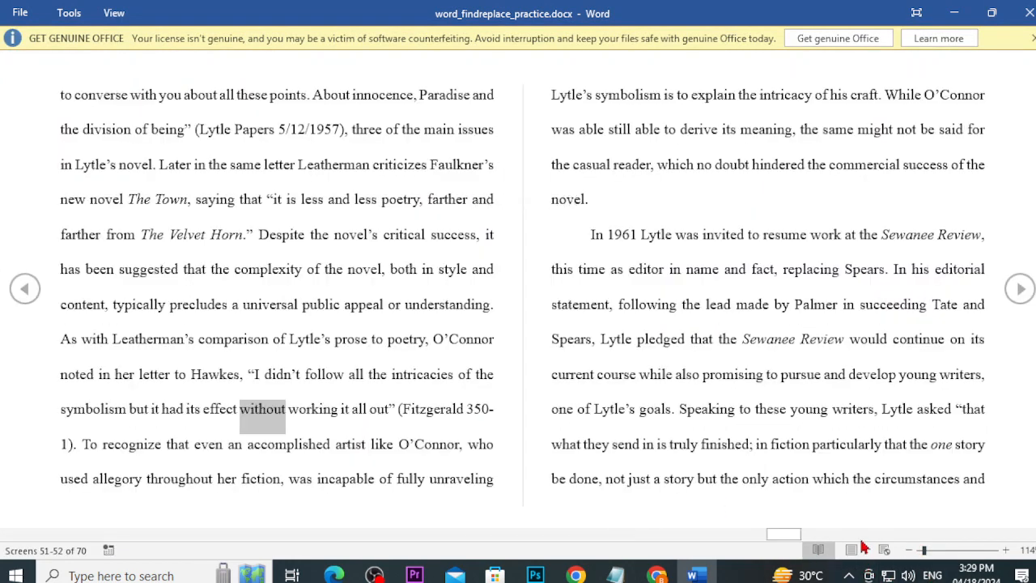
left_click(853, 549)
left_click(851, 550)
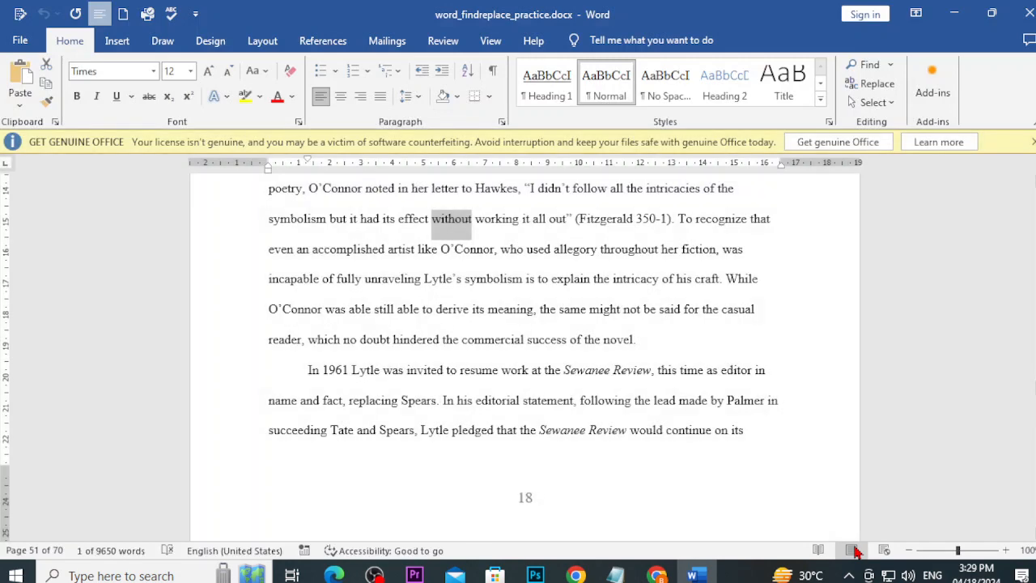
scroll(296, 312, "up", 2)
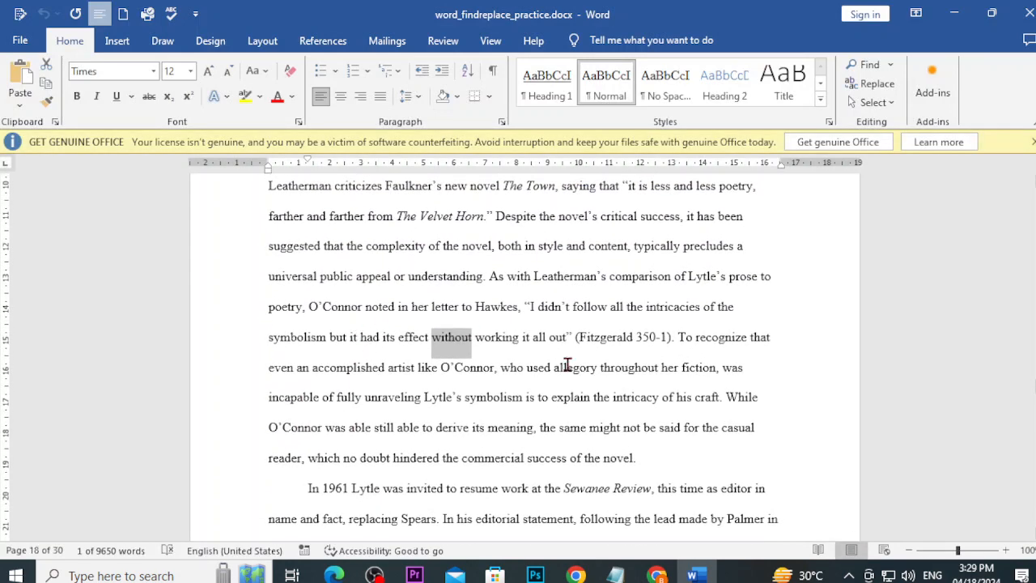
Step: Skim the Find and Replace lesson in Chrome, then go back to the Word tutorial lesson list
left_click(657, 575)
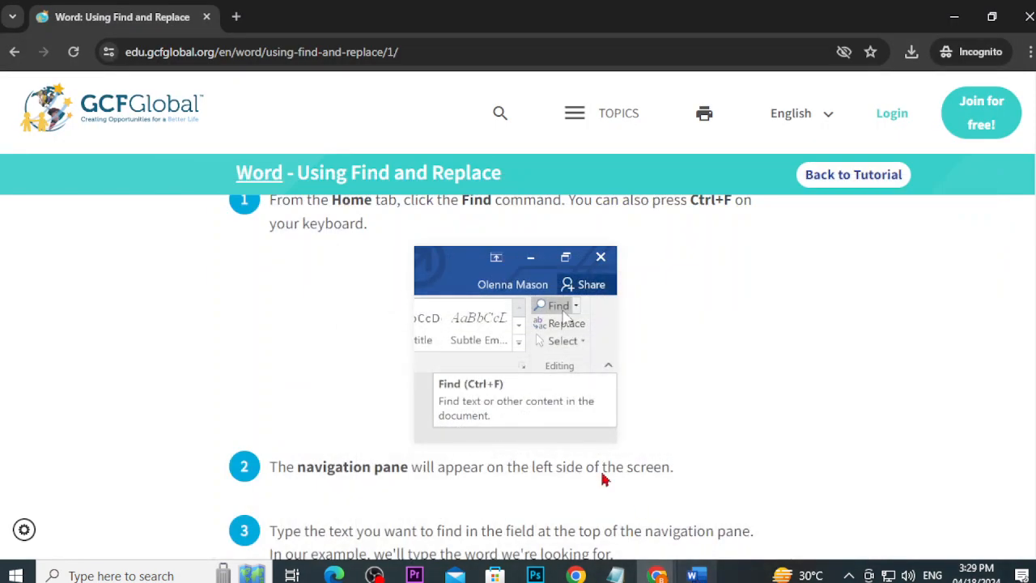
scroll(555, 437, "down", 9)
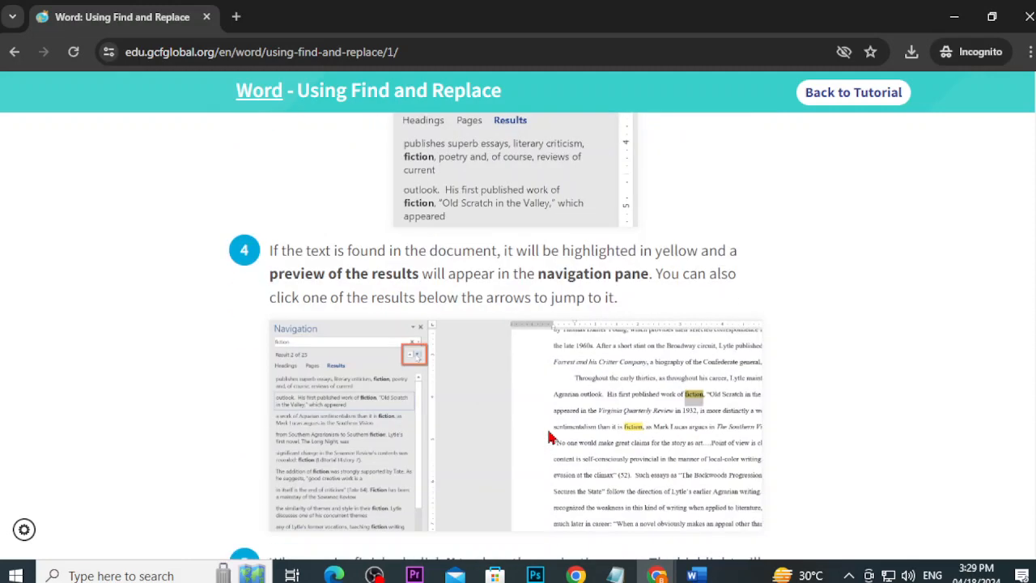
scroll(547, 436, "down", 6)
scroll(543, 434, "up", 3)
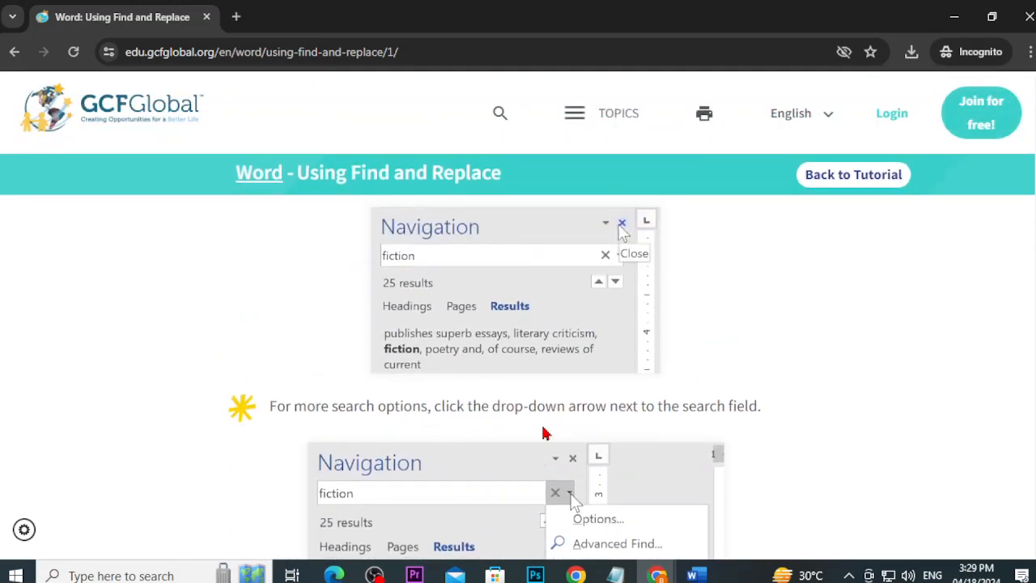
scroll(543, 434, "up", 10)
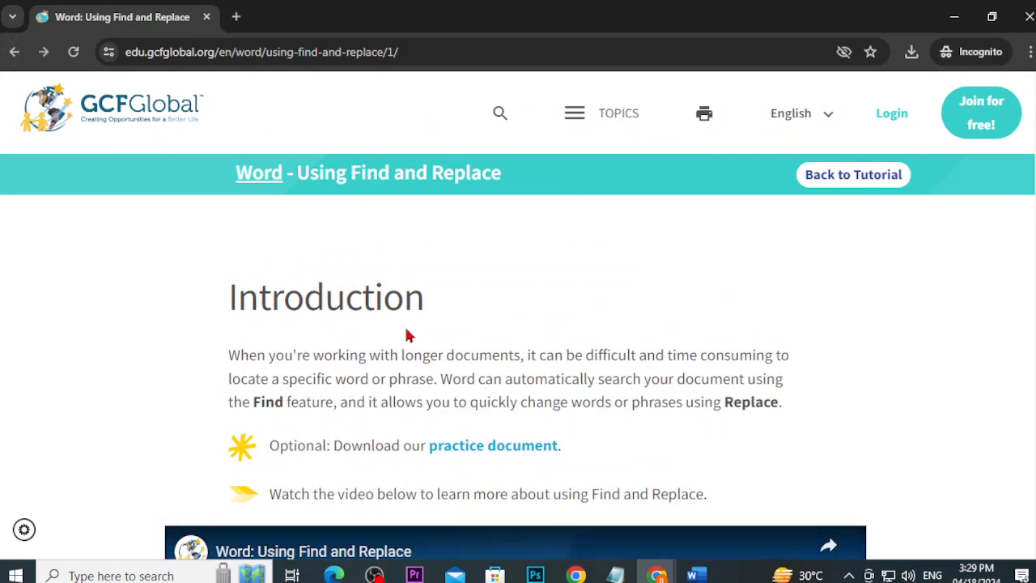
scroll(407, 336, "down", 10)
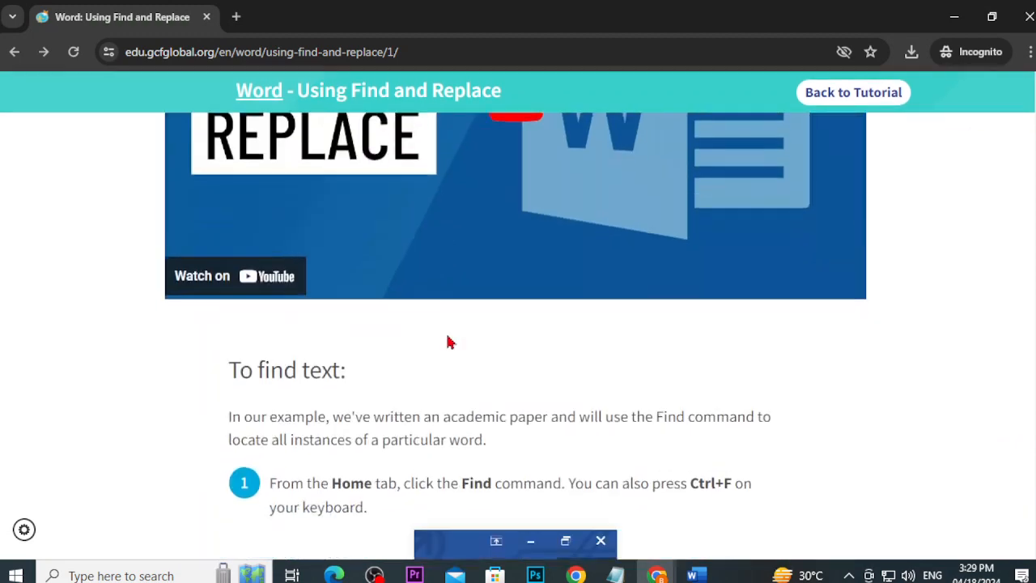
left_click(10, 53)
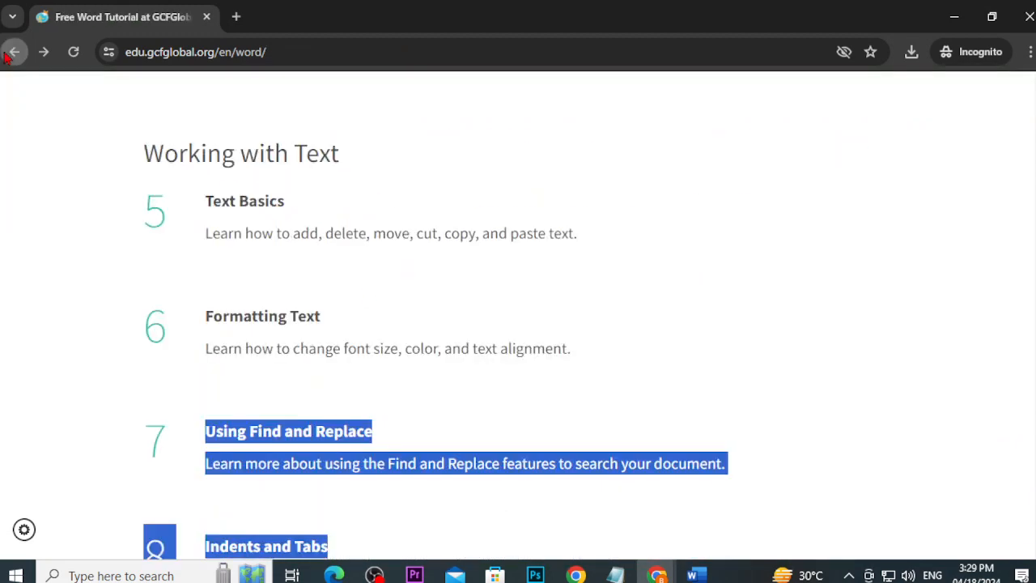
Step: Open the Formatting Text lesson from the Word tutorial list
left_click(275, 322)
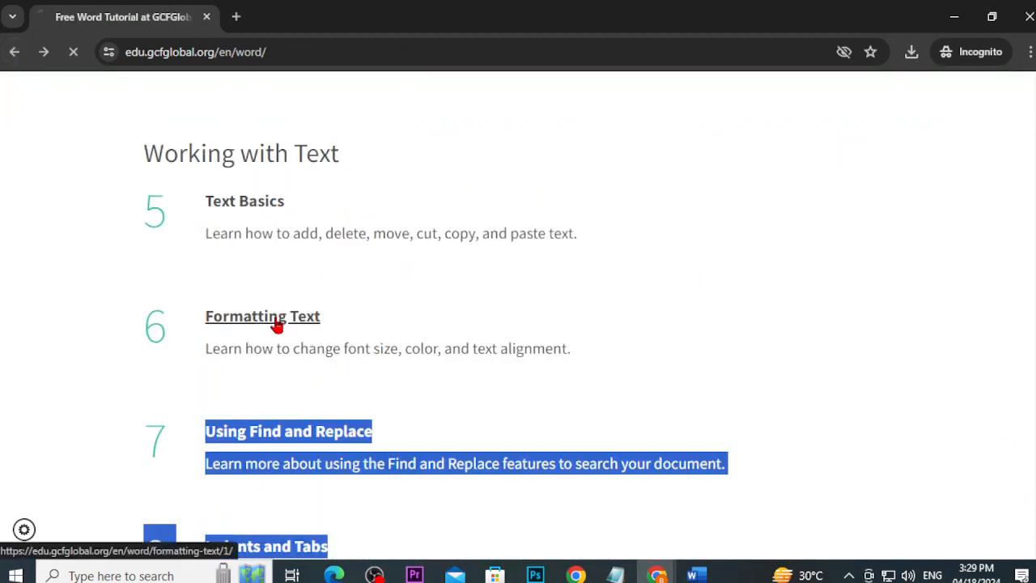
scroll(374, 359, "down", 4)
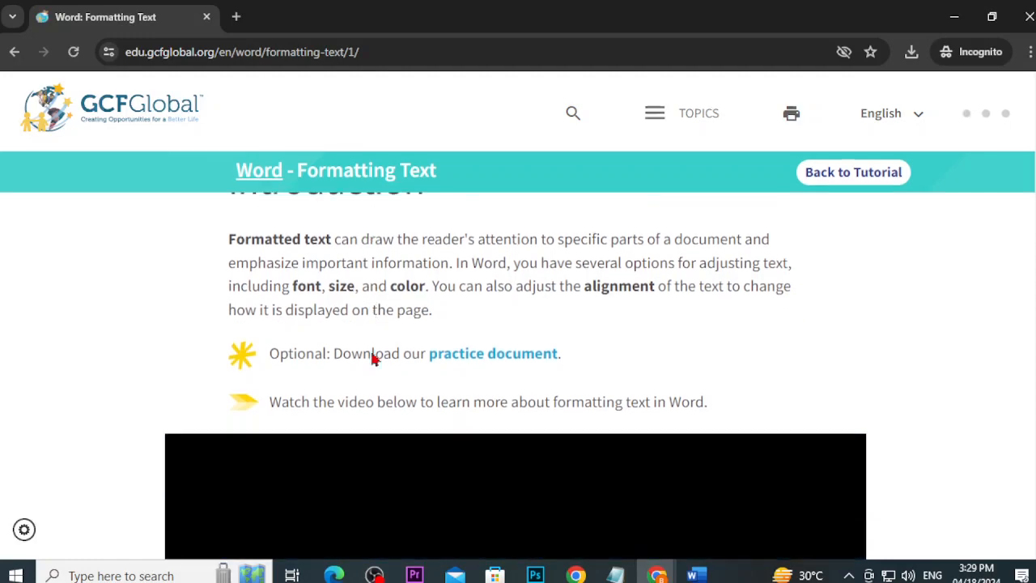
scroll(486, 324, "up", 2)
Step: Save the lesson's practice document, word_formattext_practice (1).docx, into Downloads
left_click(504, 314)
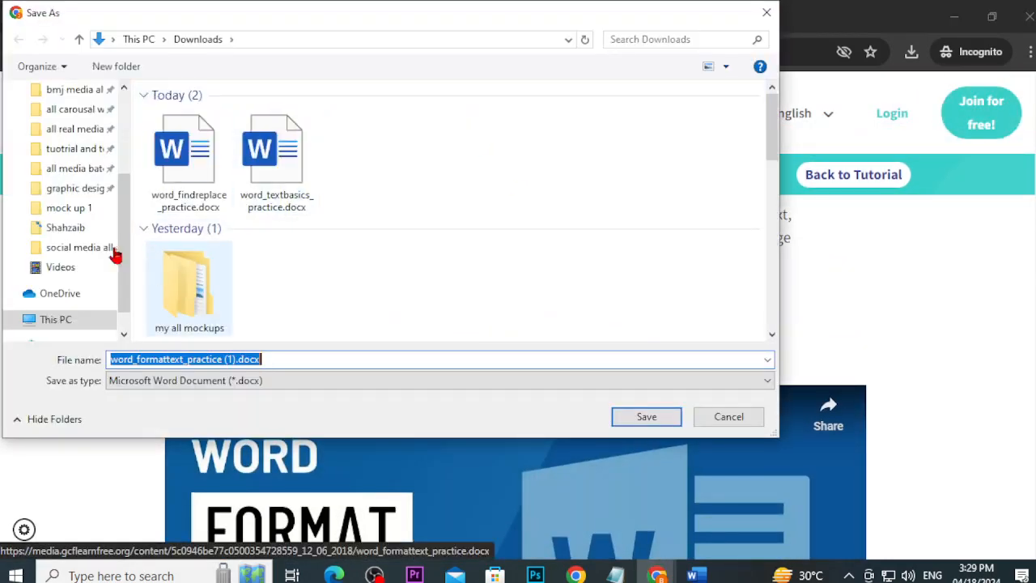
scroll(111, 138, "up", 2)
scroll(111, 133, "up", 1)
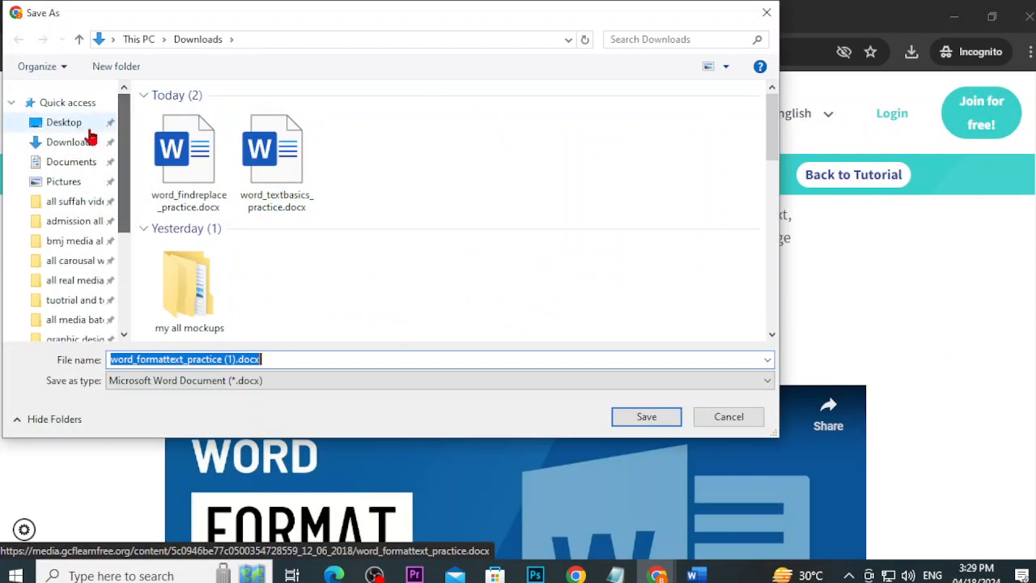
left_click(57, 143)
left_click(655, 414)
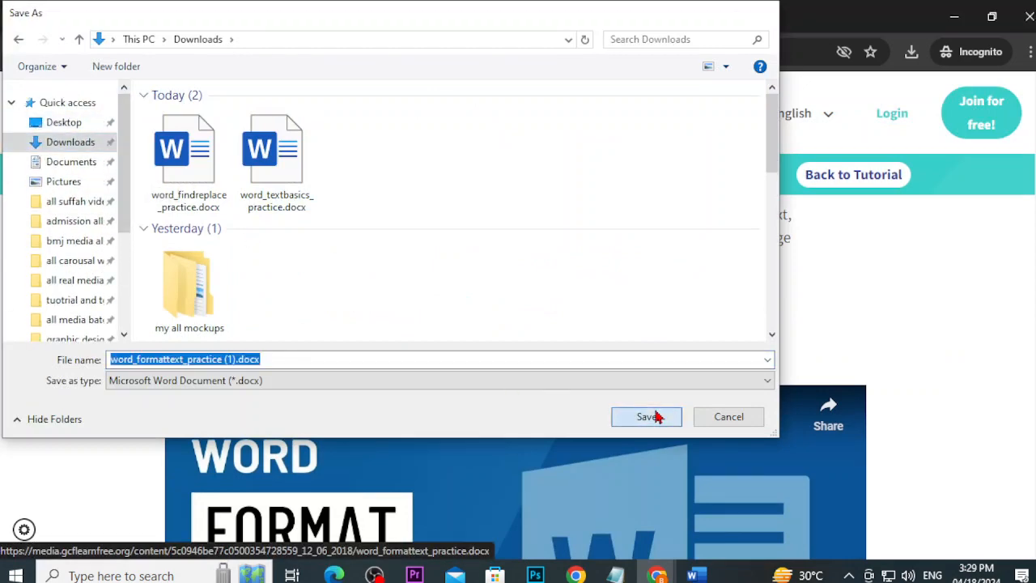
scroll(651, 419, "down", 5)
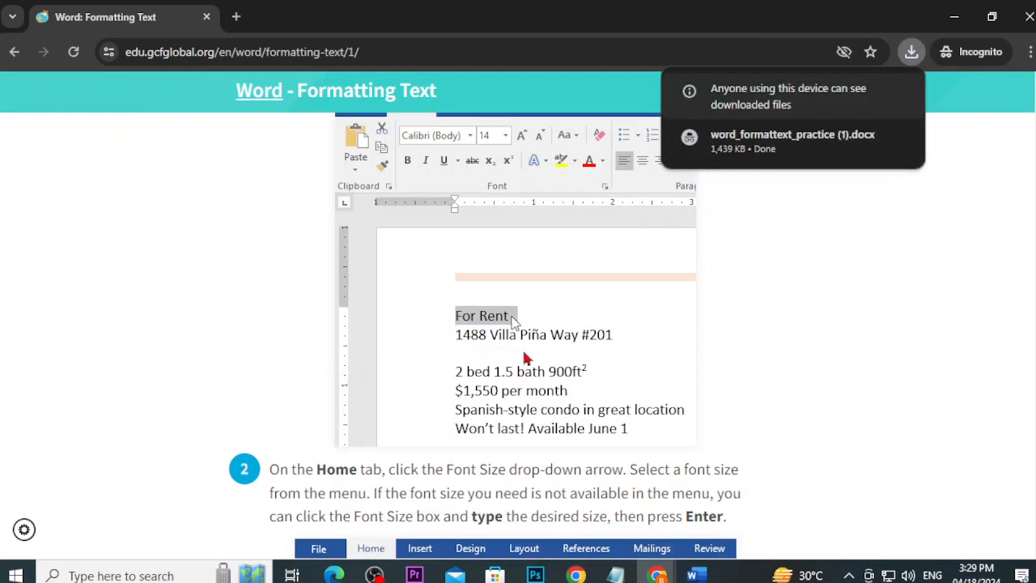
Step: Close the Word document and show Chrome's downloads listing word_formattext_practice (1).docx
scroll(512, 331, "down", 4)
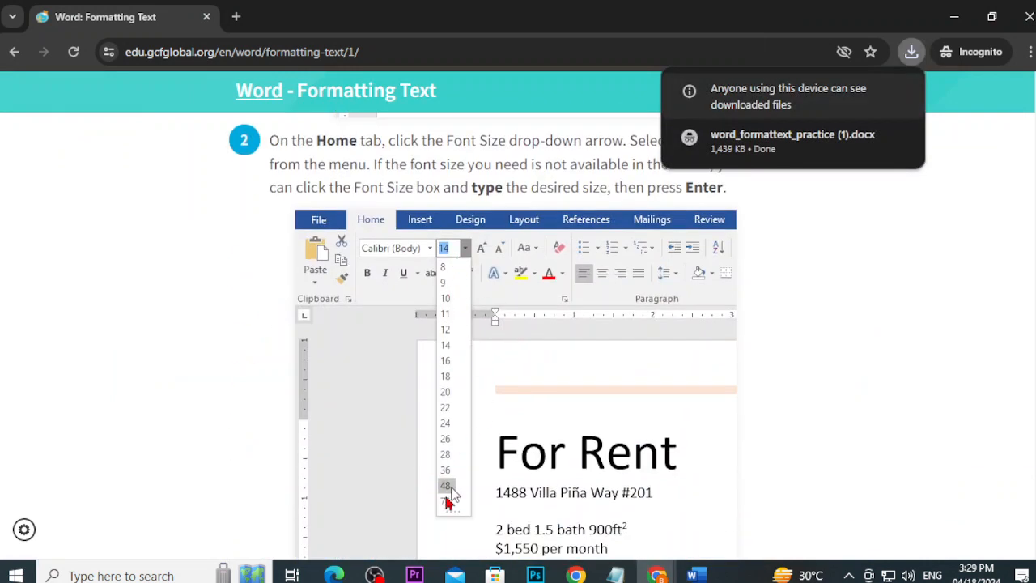
scroll(449, 493, "down", 10)
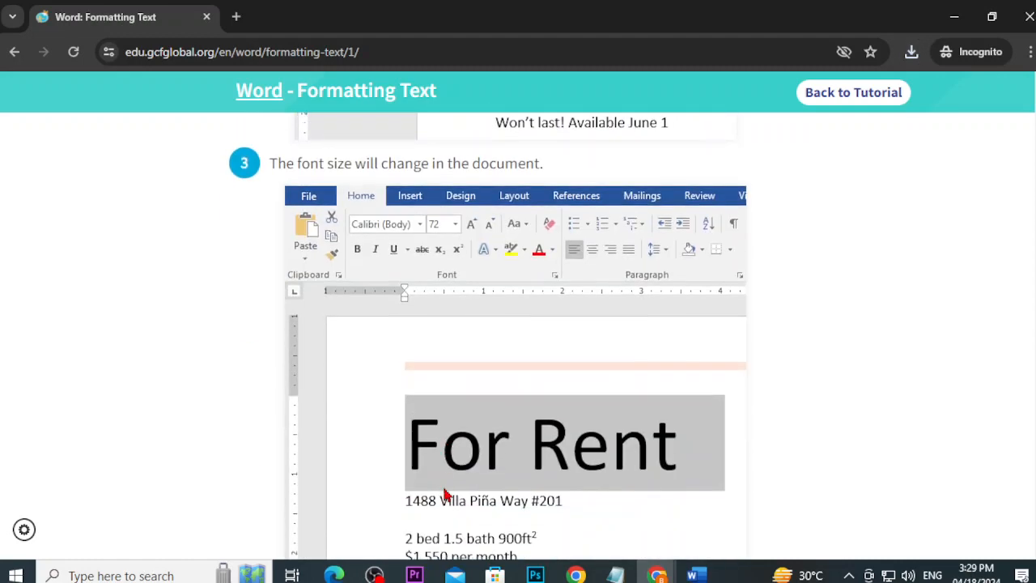
scroll(445, 496, "up", 1)
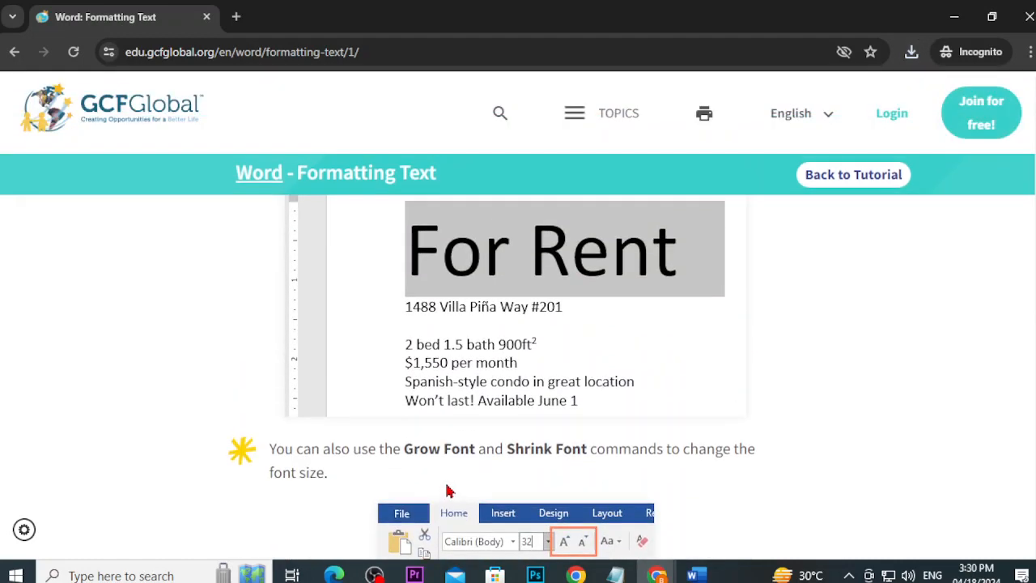
scroll(446, 558, "down", 1)
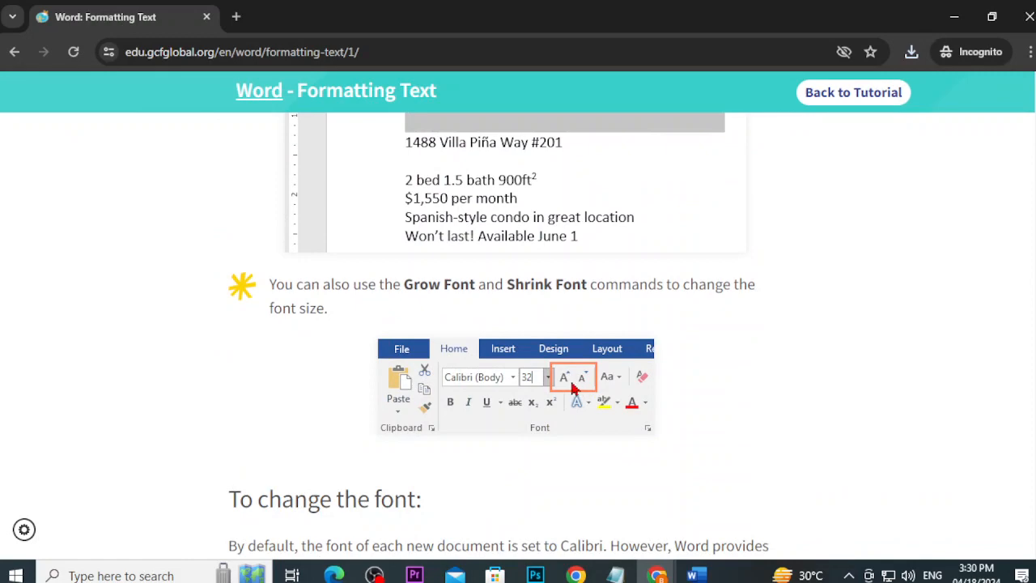
left_click(696, 575)
scroll(529, 369, "up", 5)
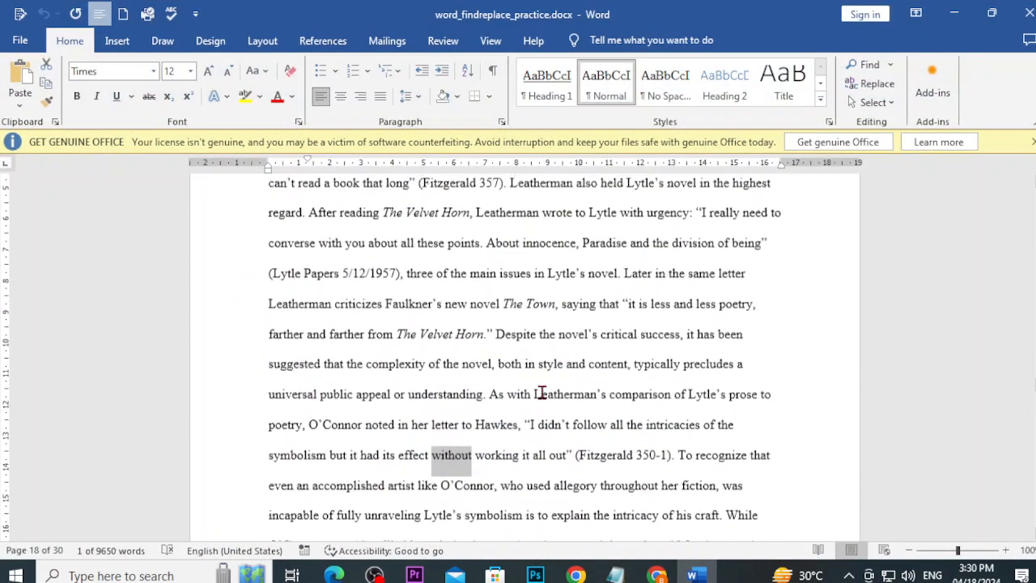
scroll(545, 400, "up", 3)
left_click(1030, 13)
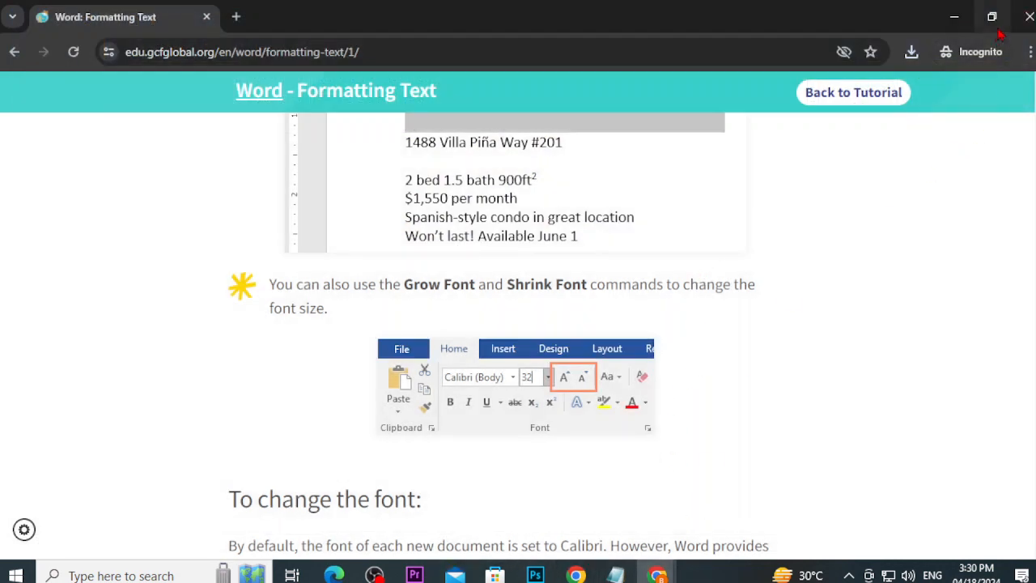
left_click(911, 52)
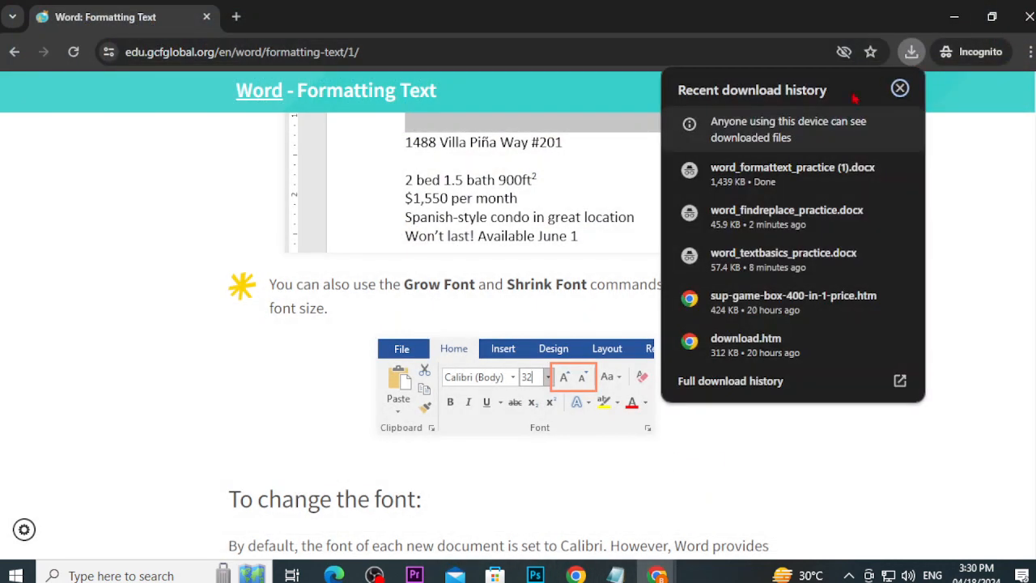
Step: Open word_formattext_practice (1).docx and enlarge the For Rent title from 14 to 72 pt
left_click(717, 175)
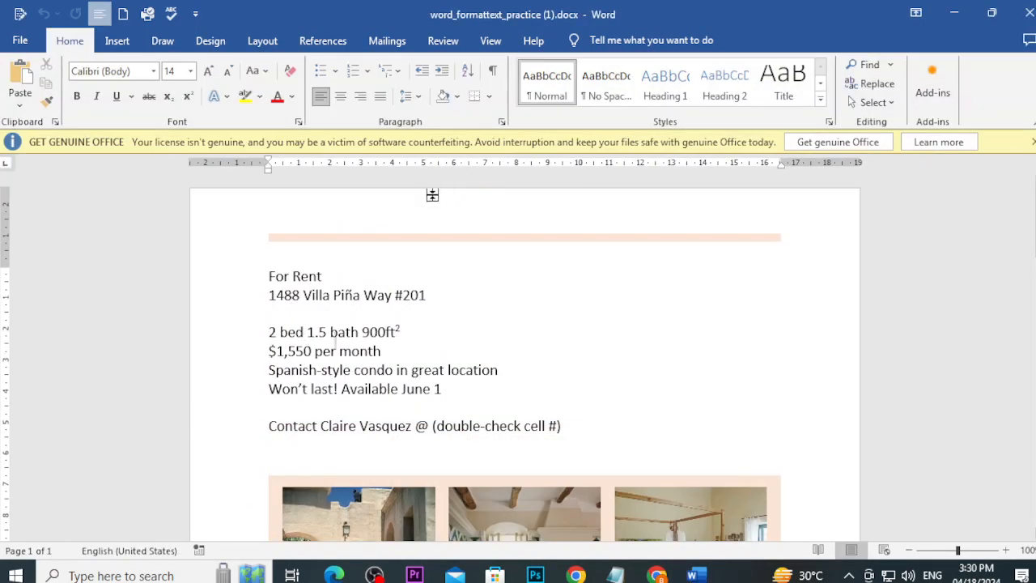
left_click_drag(340, 276, 269, 275)
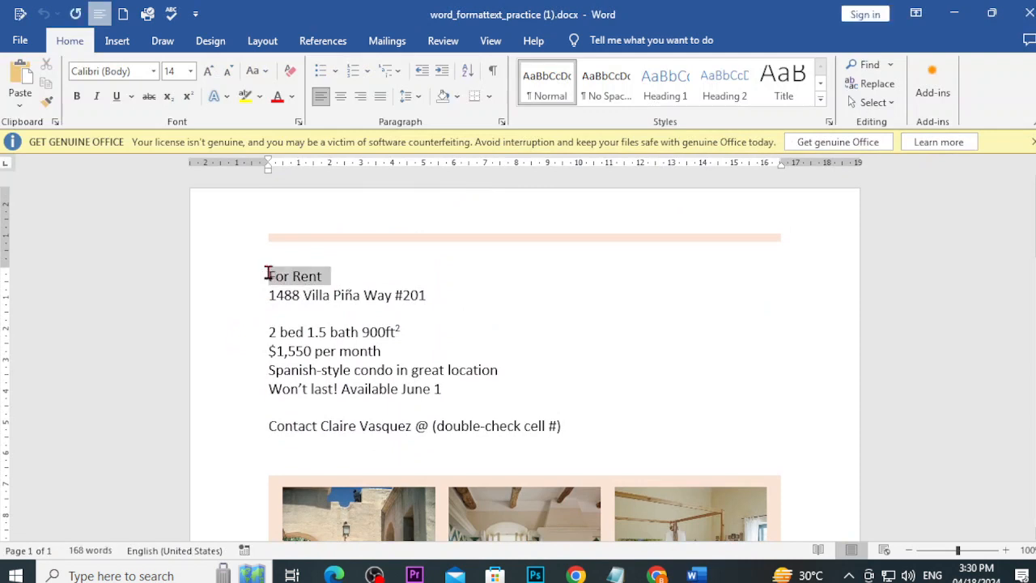
left_click(192, 74)
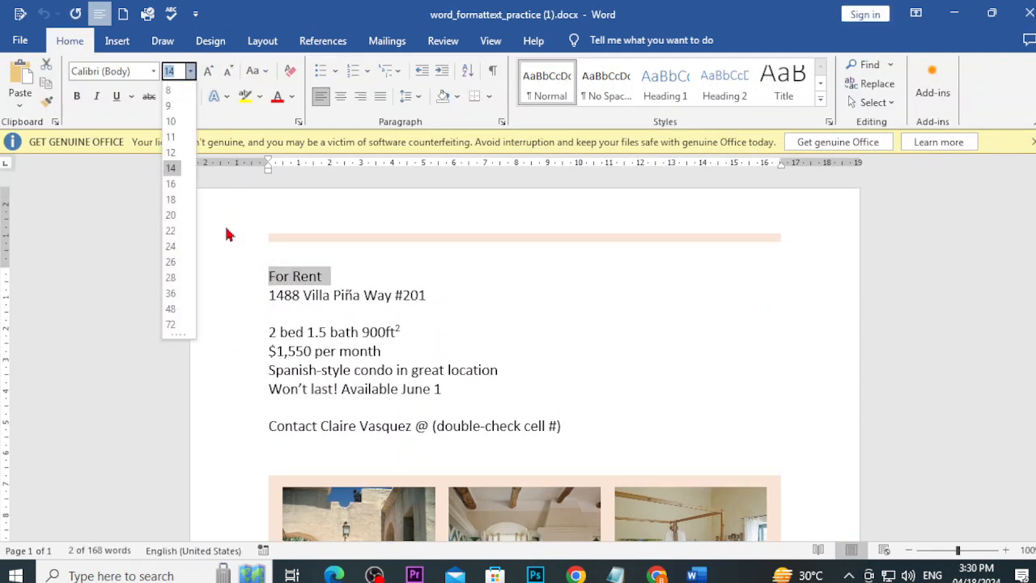
left_click(179, 327)
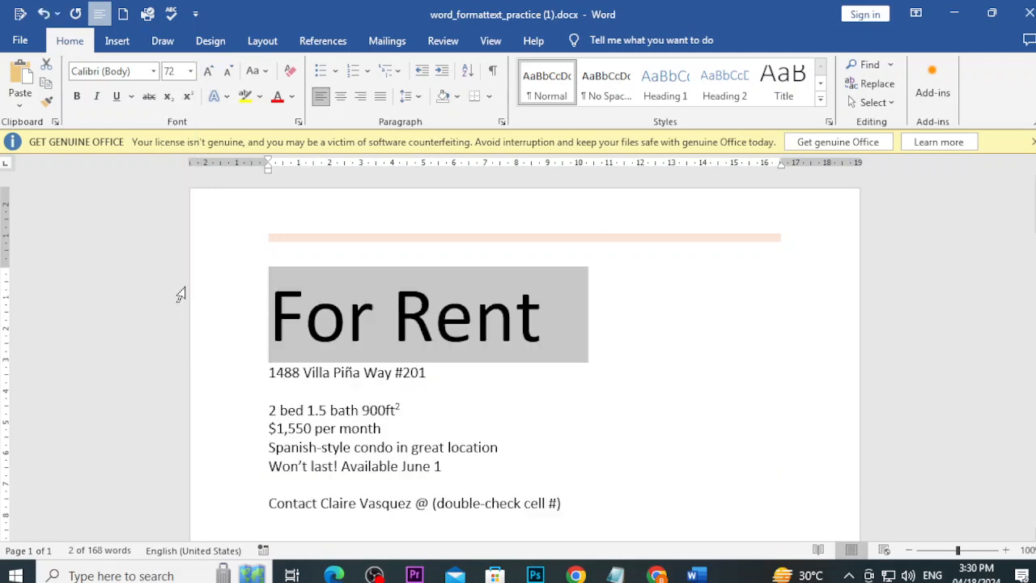
left_click(463, 352)
left_click_drag(543, 307, 271, 316)
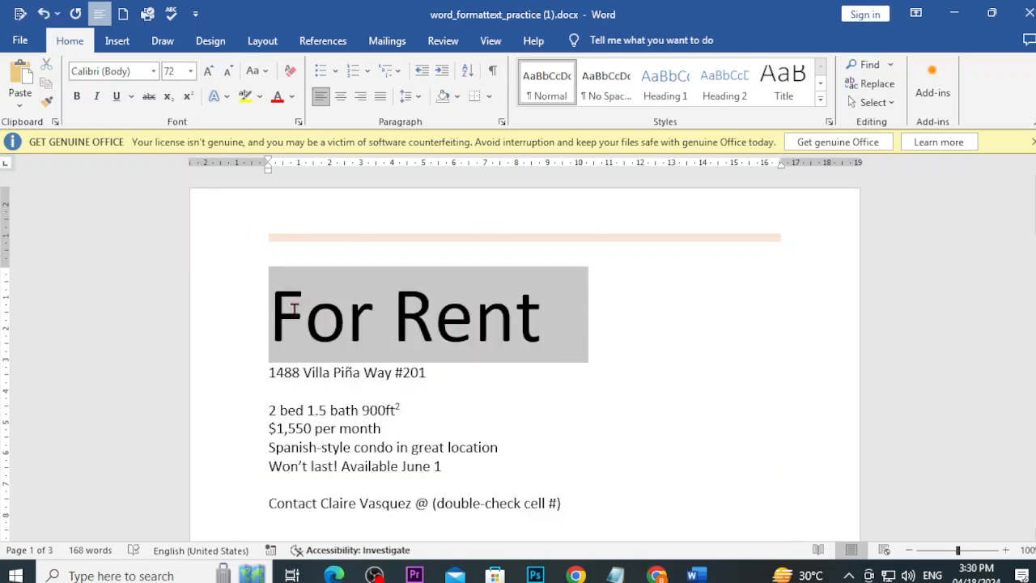
Step: Explore the RGB picker under More Colors, closing it without applying a colour
left_click(293, 98)
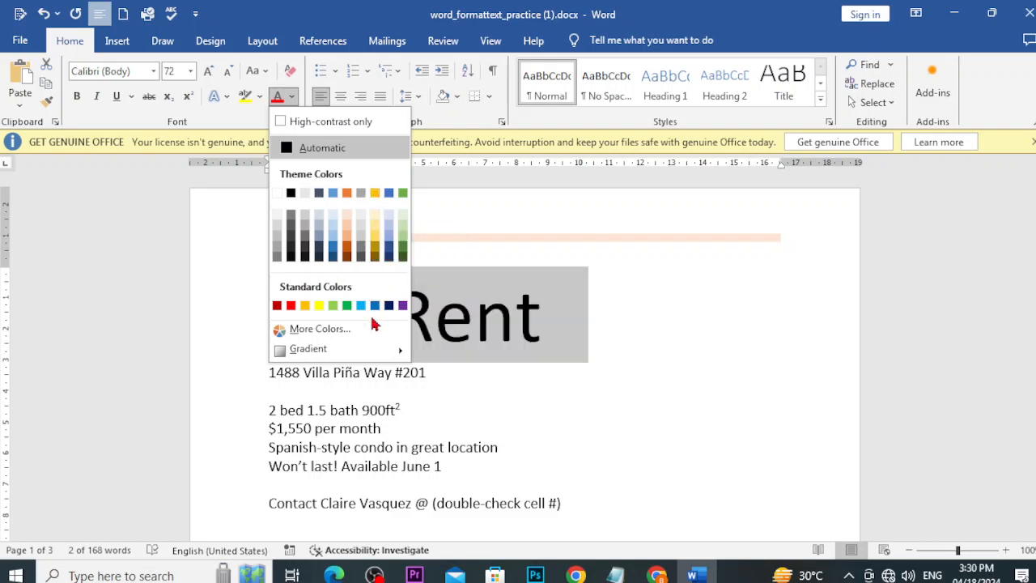
left_click(316, 330)
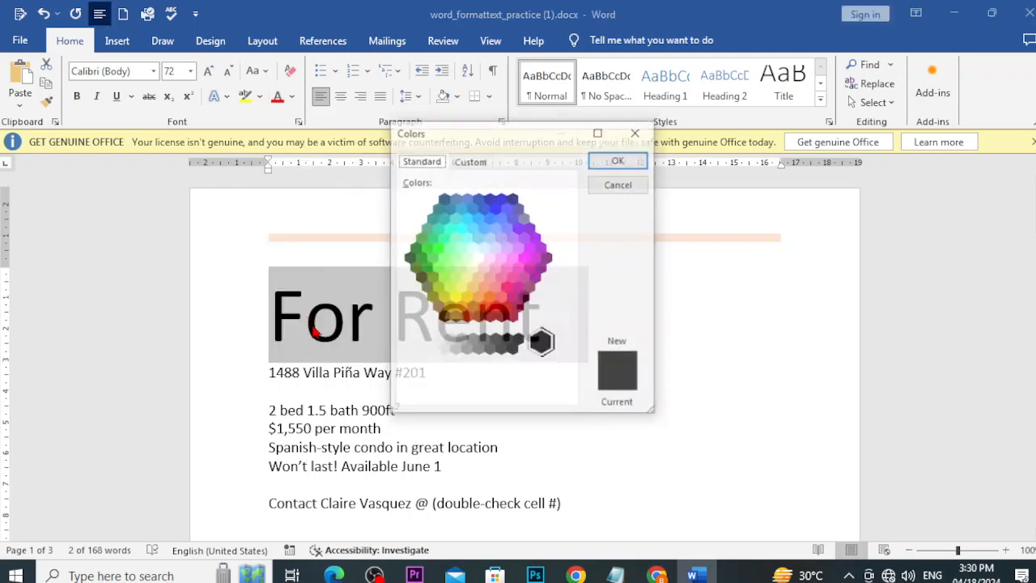
left_click(467, 162)
left_click(491, 247)
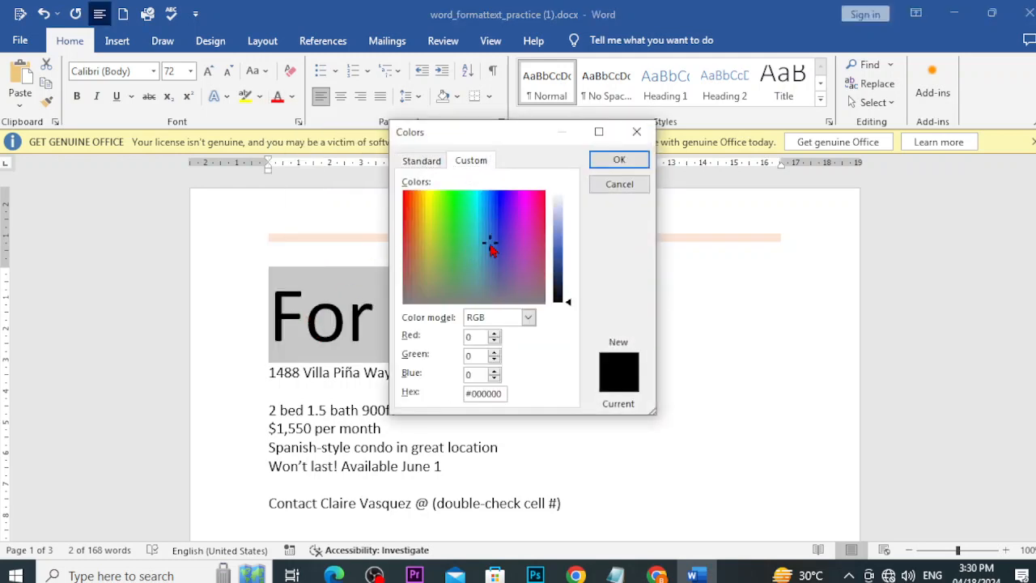
left_click(431, 244)
left_click(477, 240)
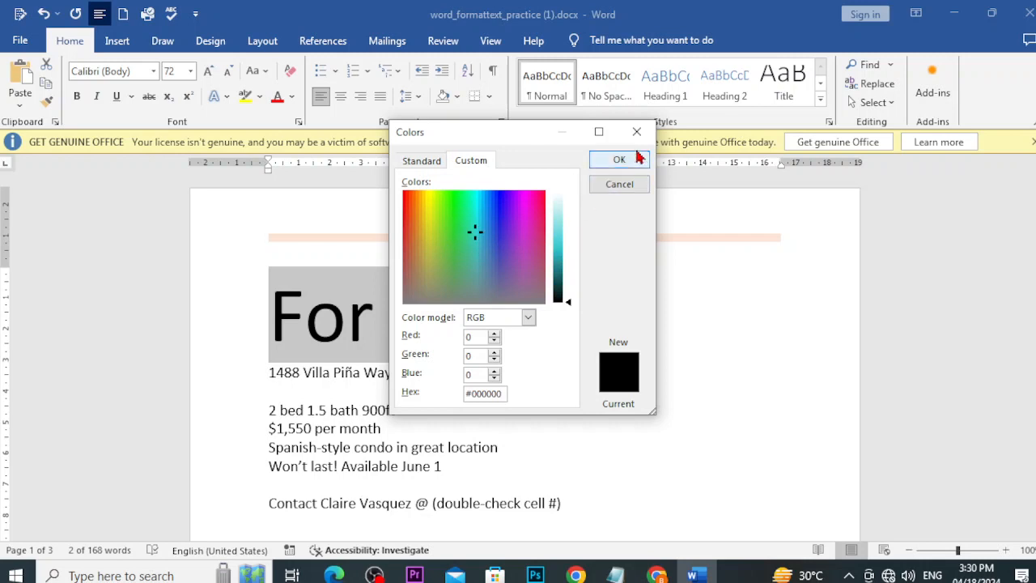
left_click(636, 158)
Step: Make the For Rent title gold from the font colour palette
left_click(259, 97)
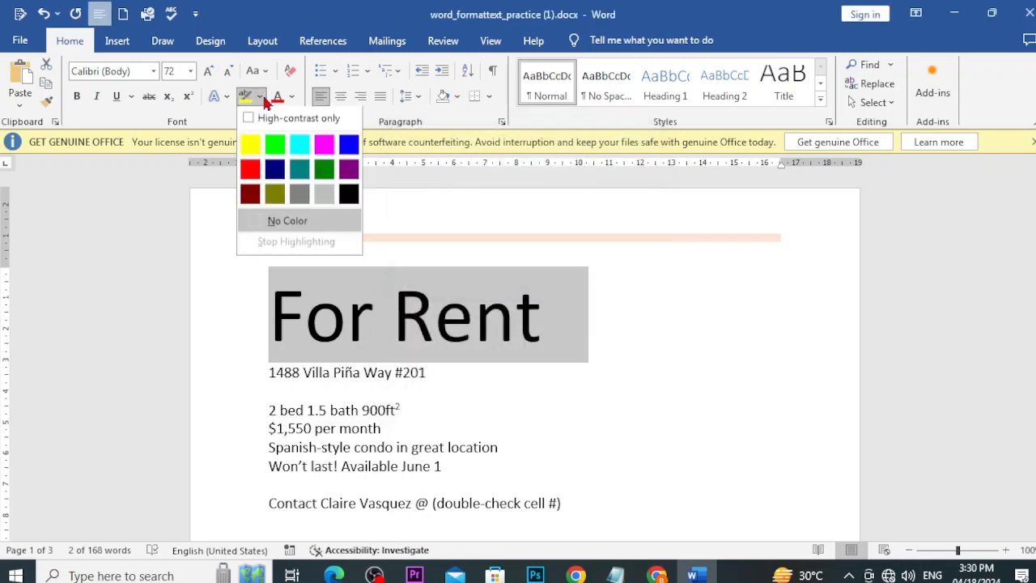
left_click(292, 96)
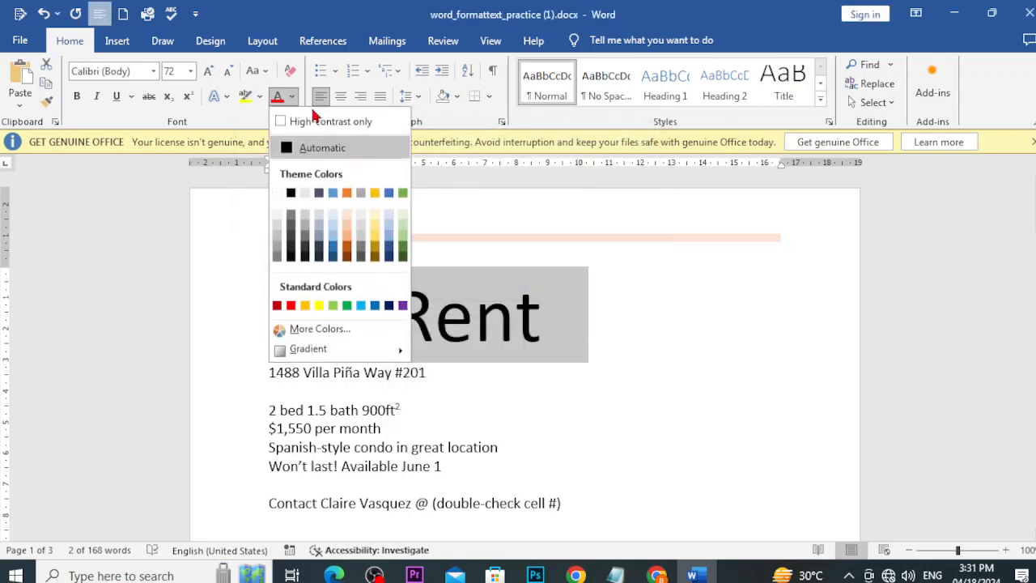
left_click(374, 193)
left_click(585, 311)
Step: Return to the GCFGlobal Formatting Text lesson and read down to the highlighting section
mouse_move(656, 573)
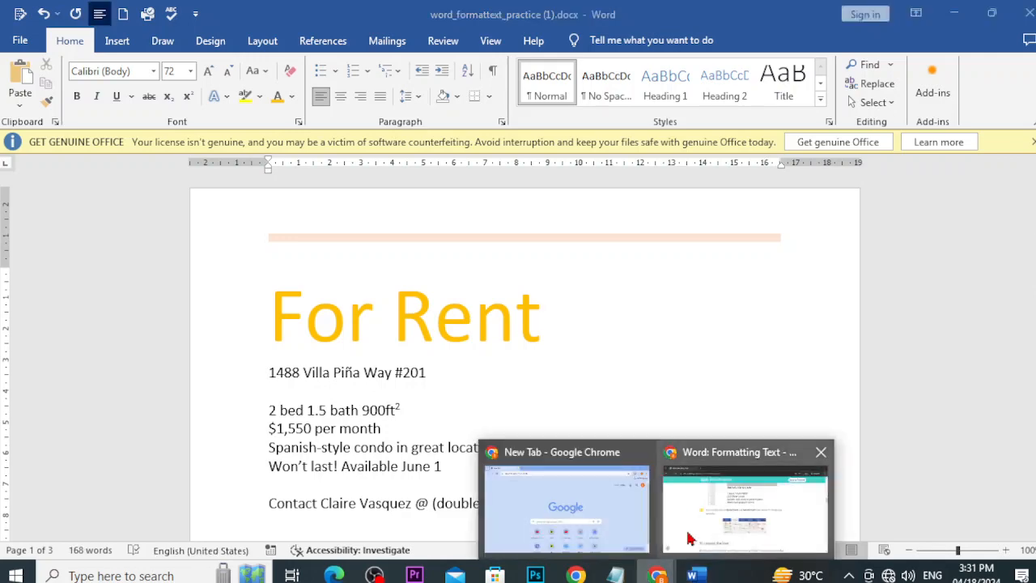
left_click(692, 538)
scroll(701, 372, "down", 10)
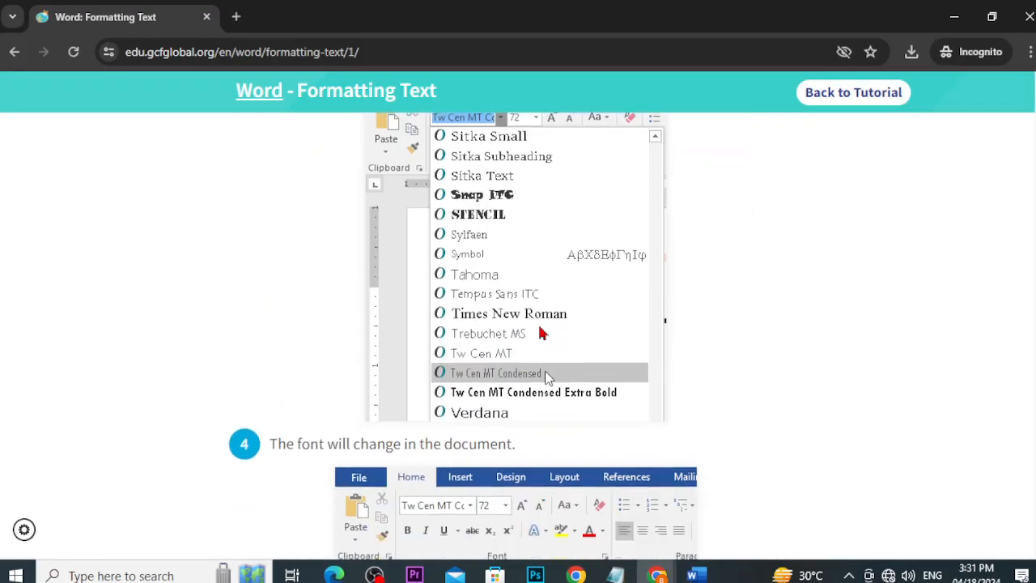
scroll(518, 364, "up", 5)
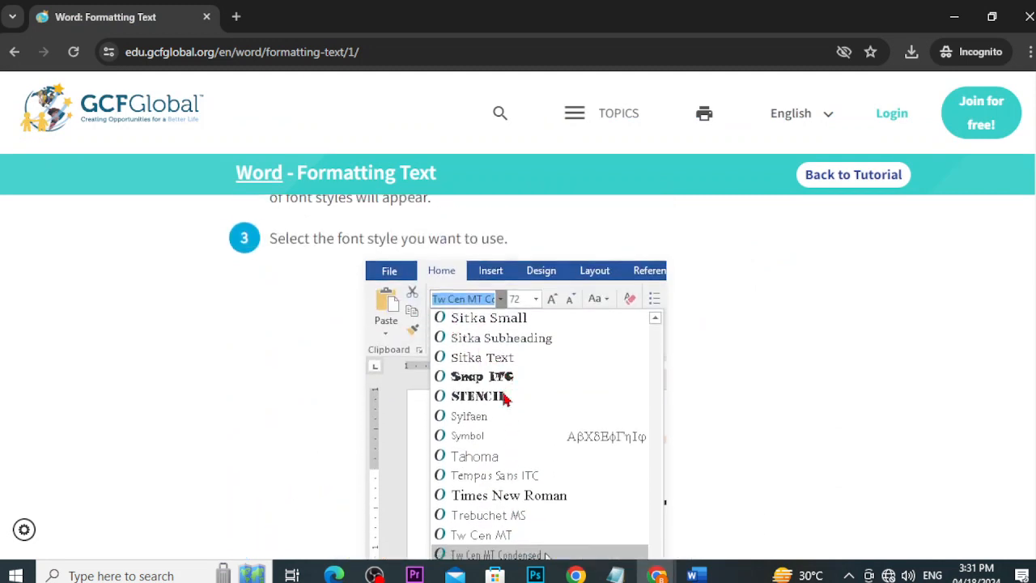
scroll(504, 397, "down", 1)
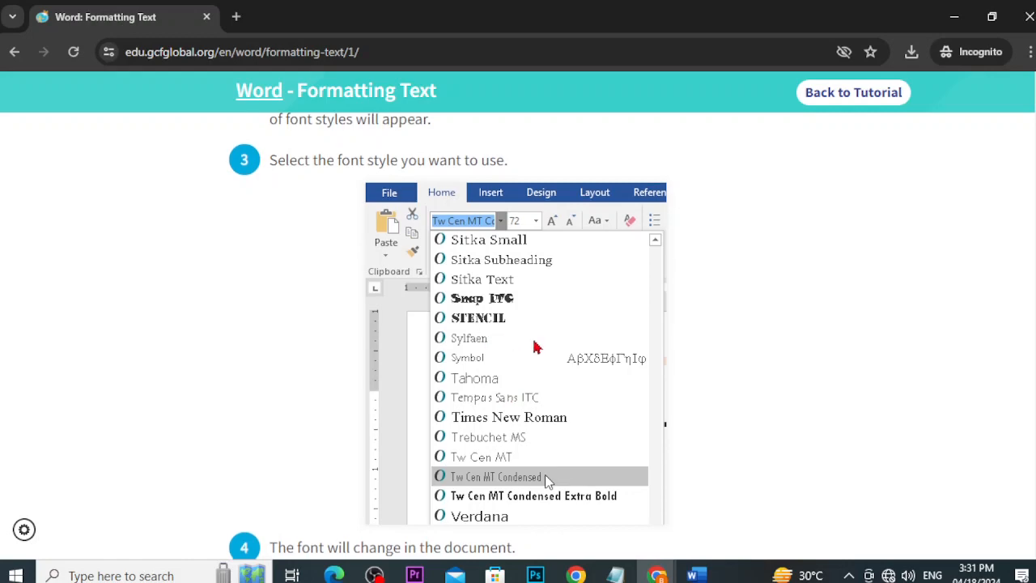
scroll(496, 346, "down", 2)
scroll(542, 353, "down", 15)
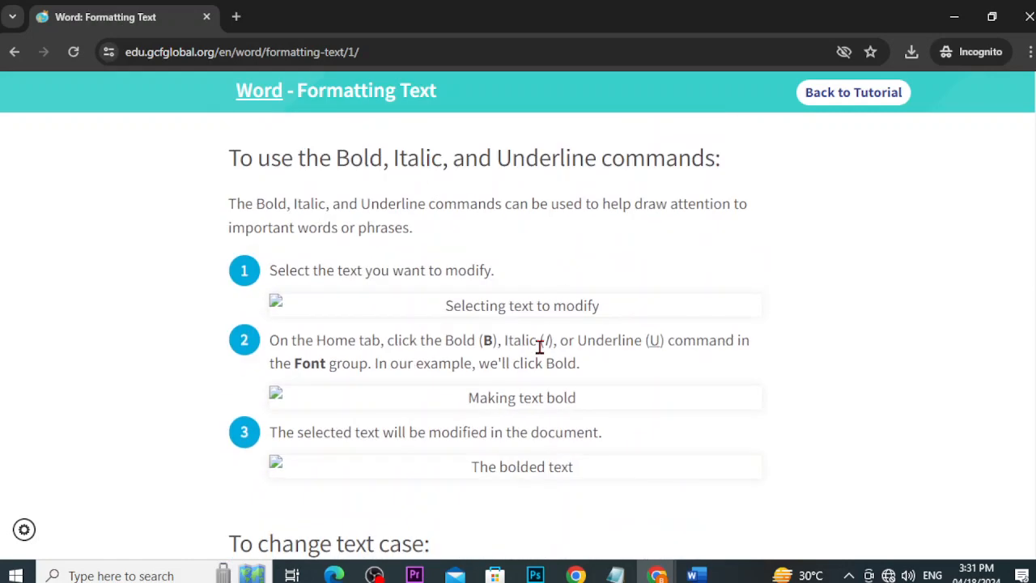
scroll(542, 352, "down", 7)
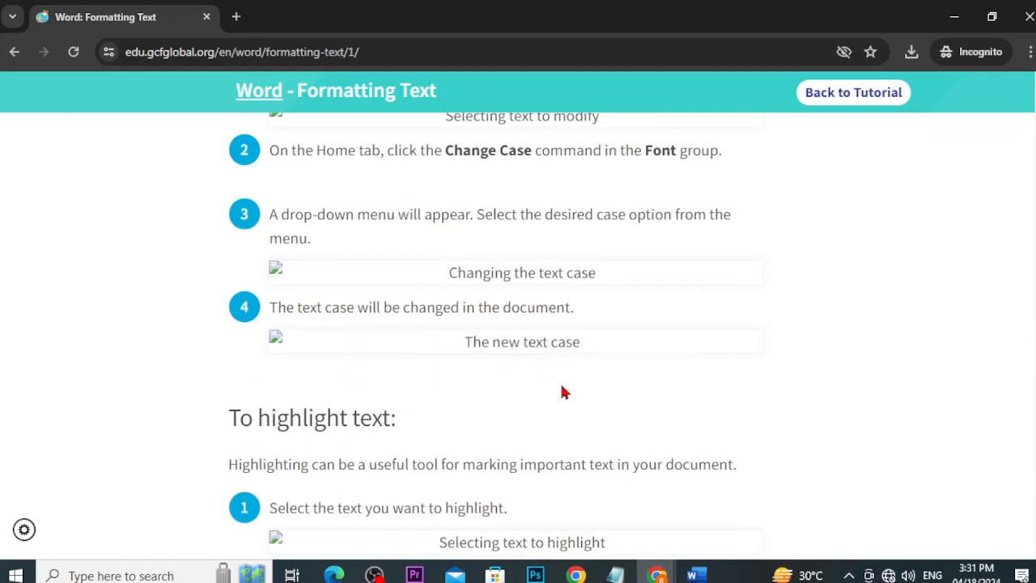
scroll(565, 392, "down", 5)
Step: Set the For Rent title in Times New Roman
left_click(692, 575)
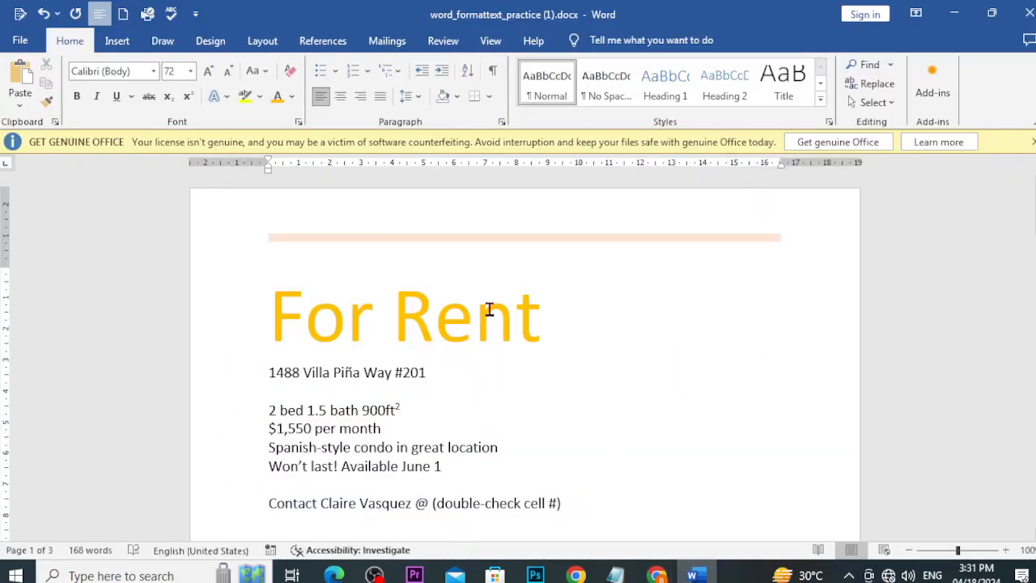
left_click_drag(553, 309, 289, 289)
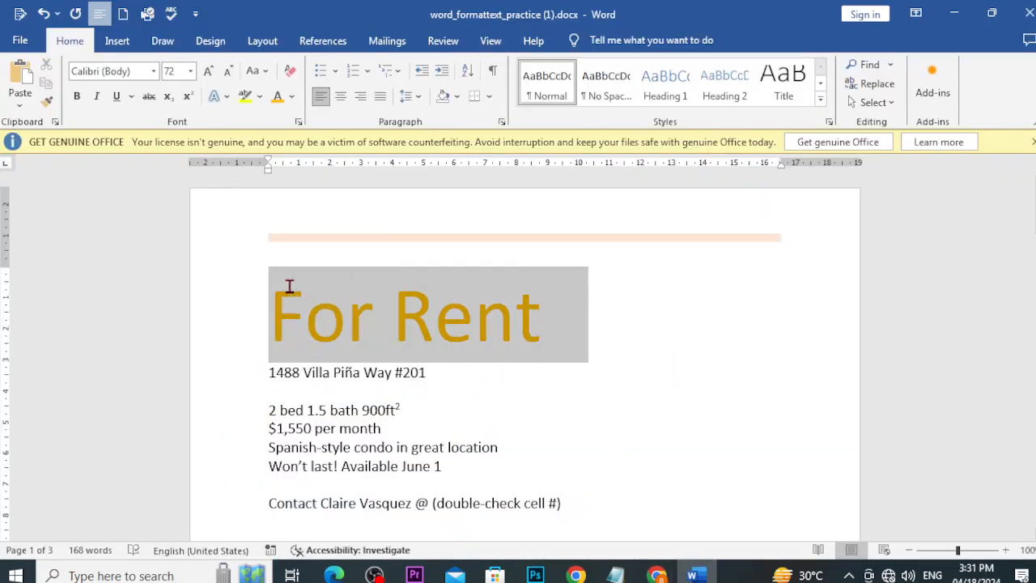
left_click(141, 69)
type("Times New Roma")
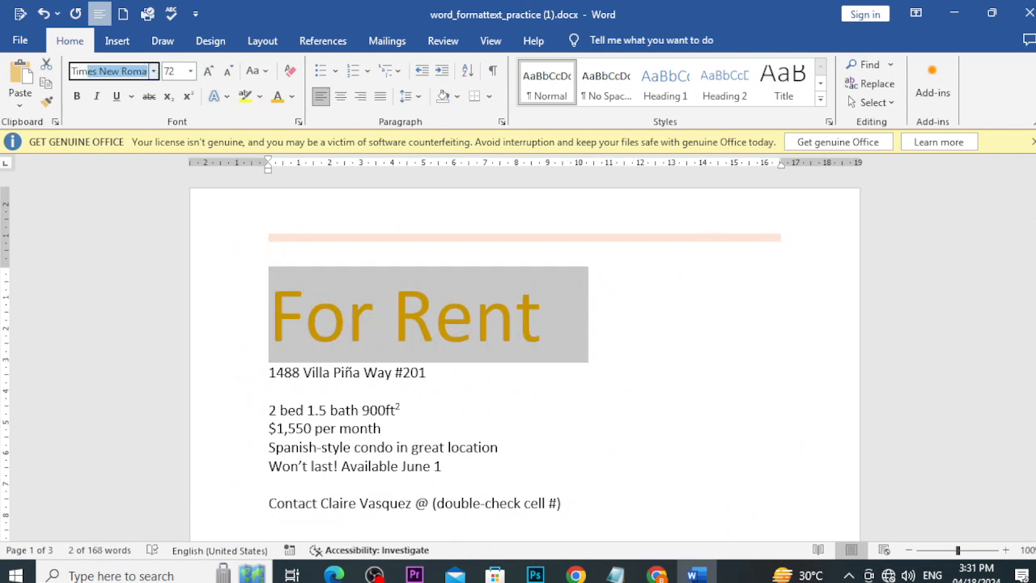
key("Return")
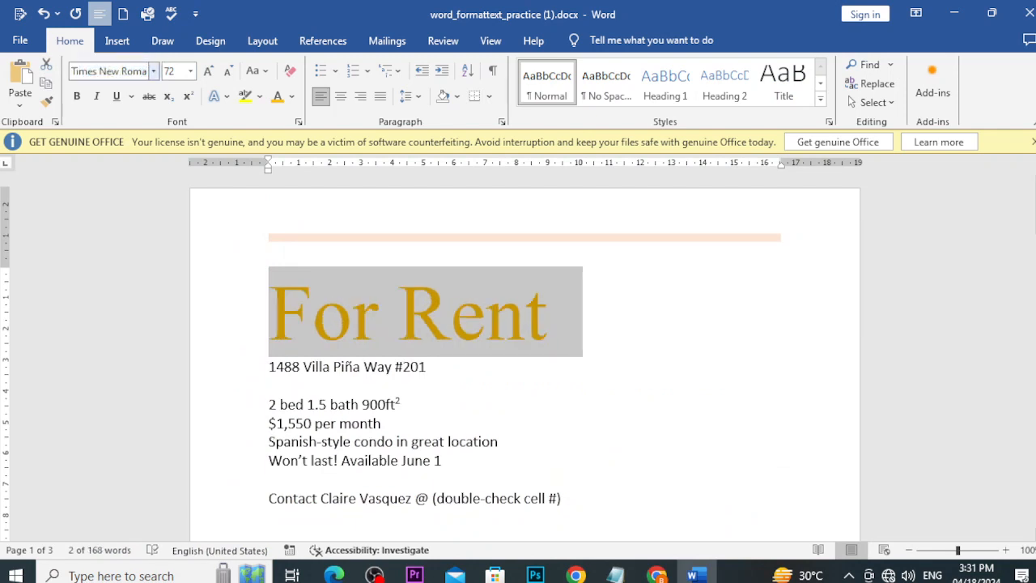
left_click(528, 261)
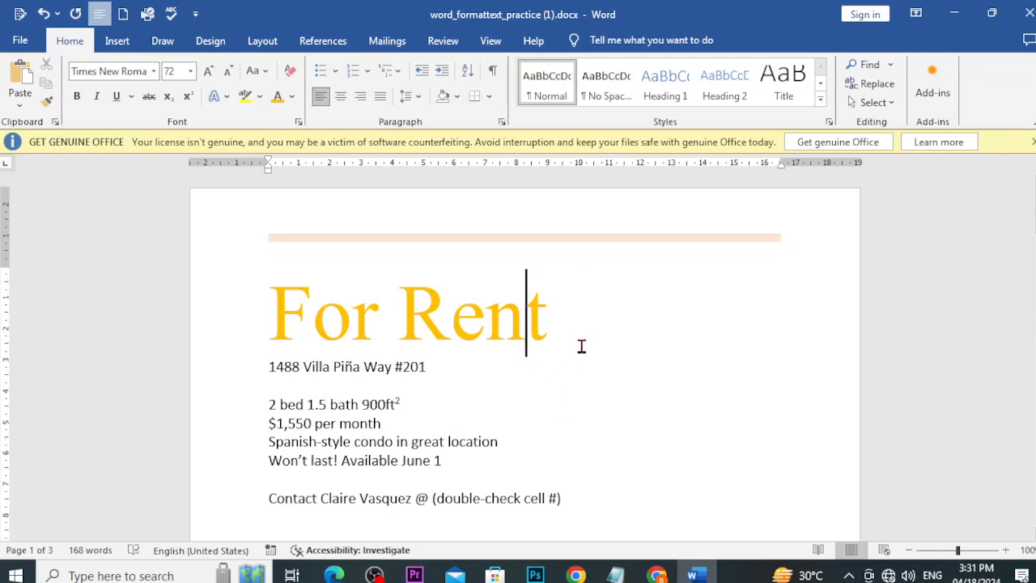
Step: Colour the n in Rent red and underline the e
left_click_drag(513, 331, 490, 331)
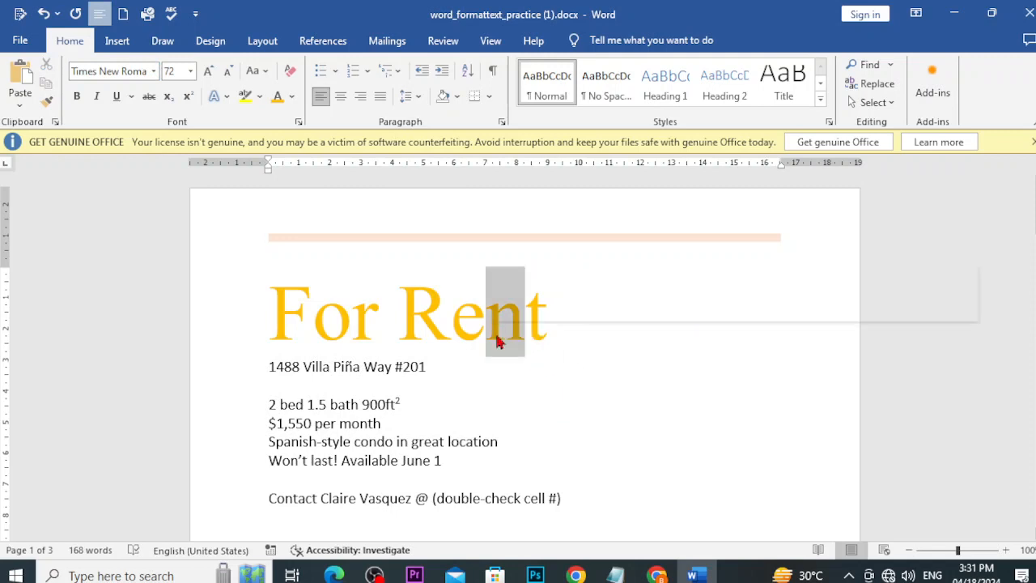
left_click(291, 95)
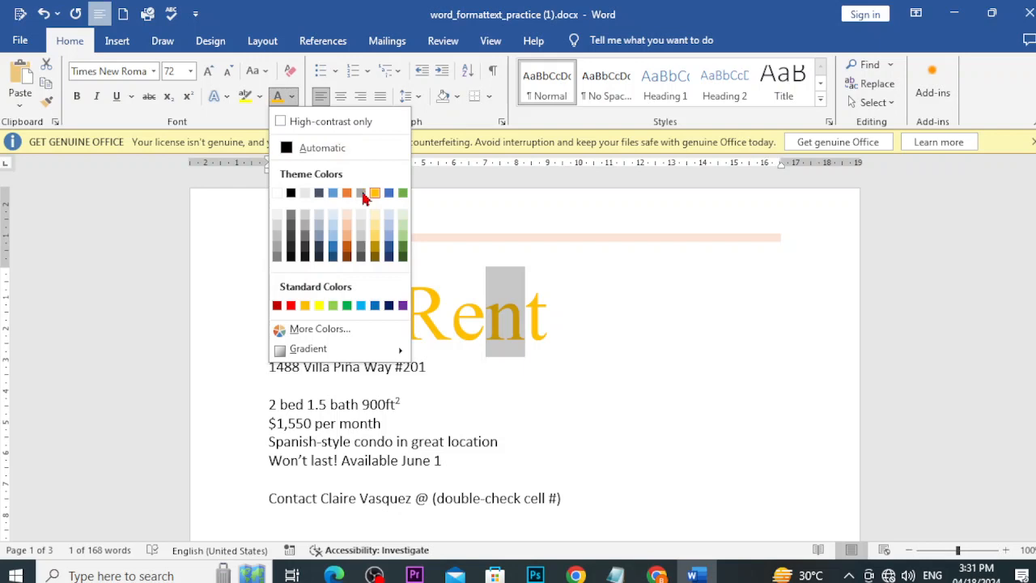
left_click(296, 306)
left_click(599, 396)
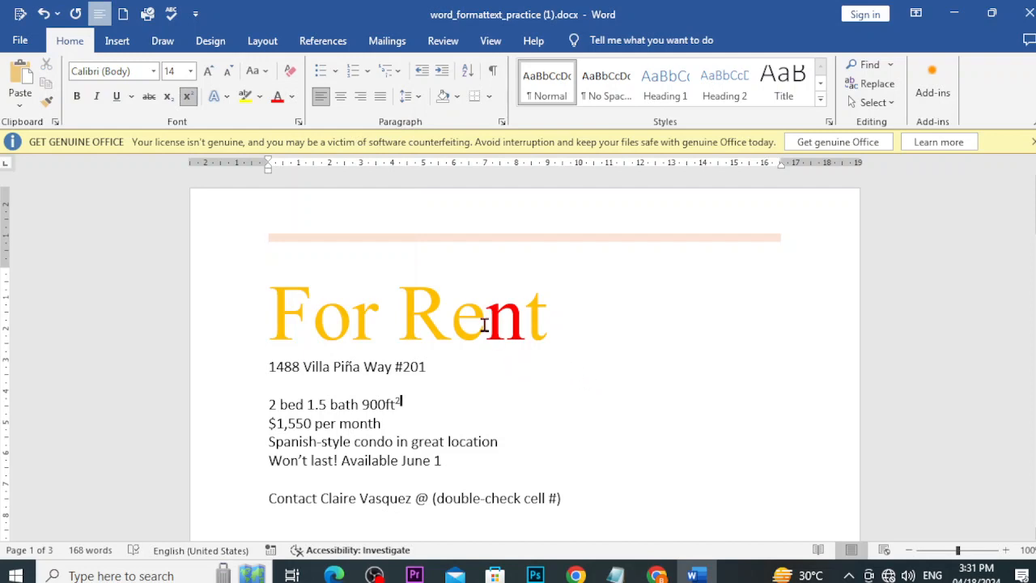
left_click_drag(485, 320, 457, 321)
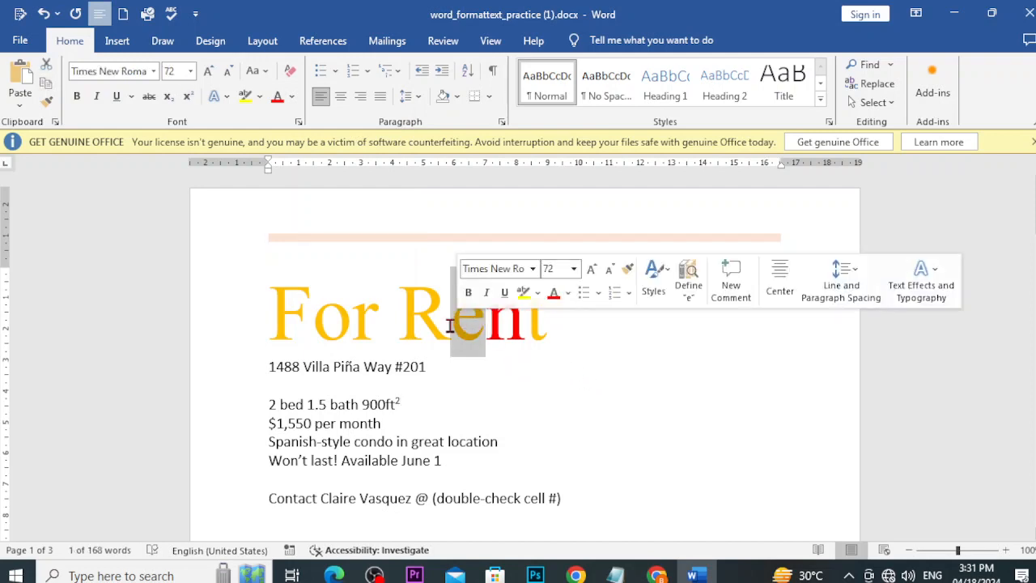
key("ctrl+u")
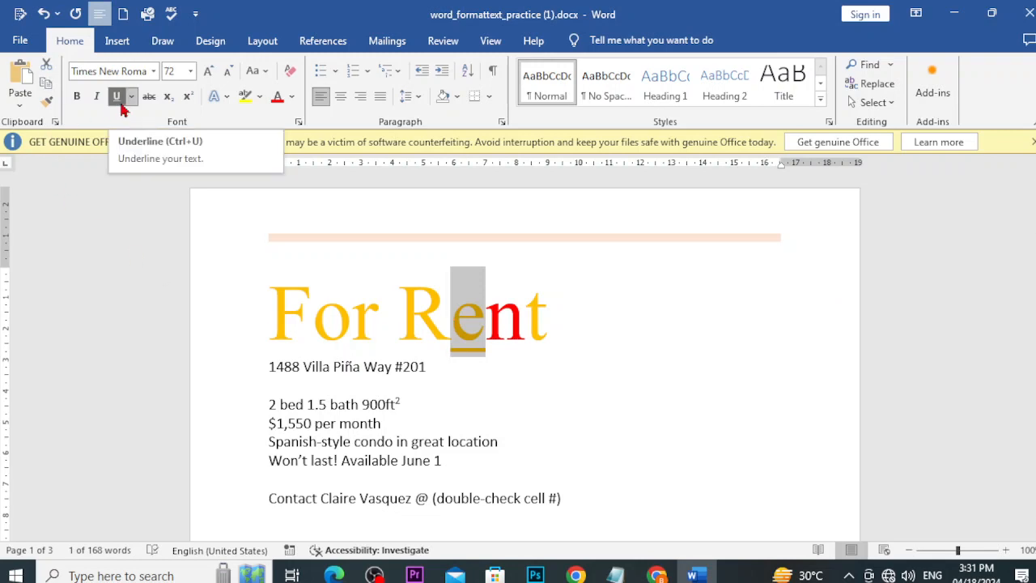
Step: Make the o in For bold
left_click(368, 385)
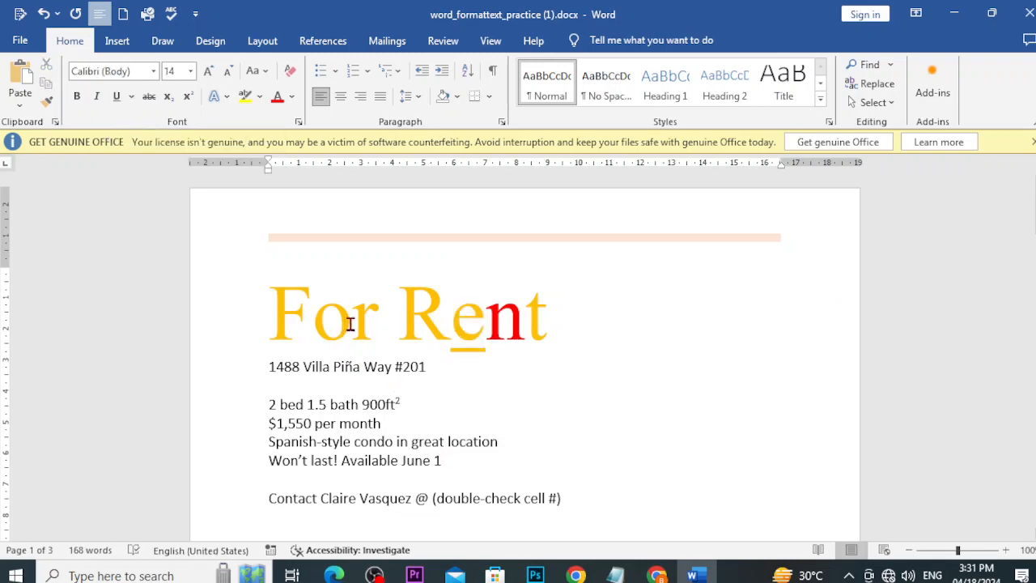
left_click_drag(351, 324, 316, 324)
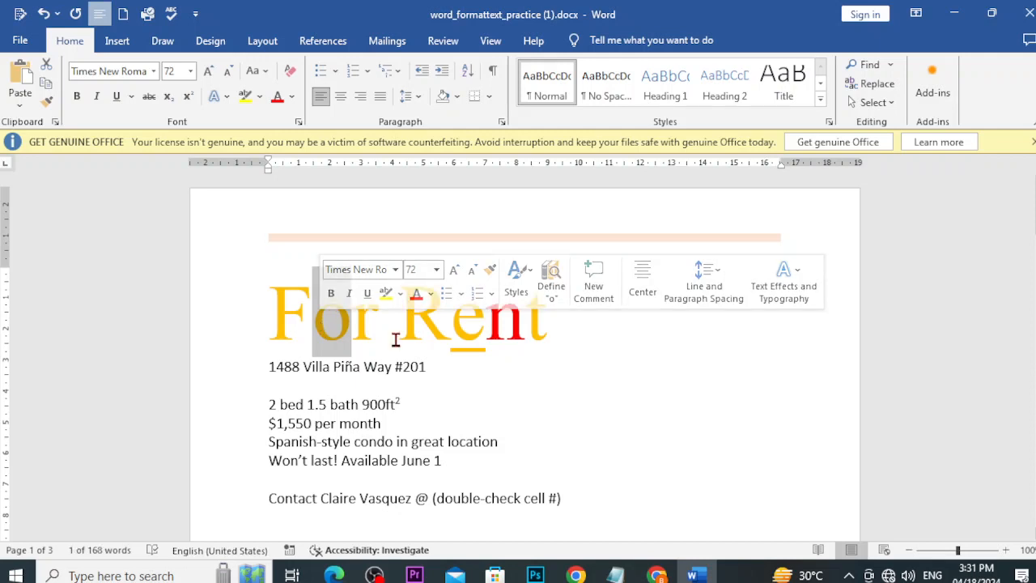
left_click(78, 96)
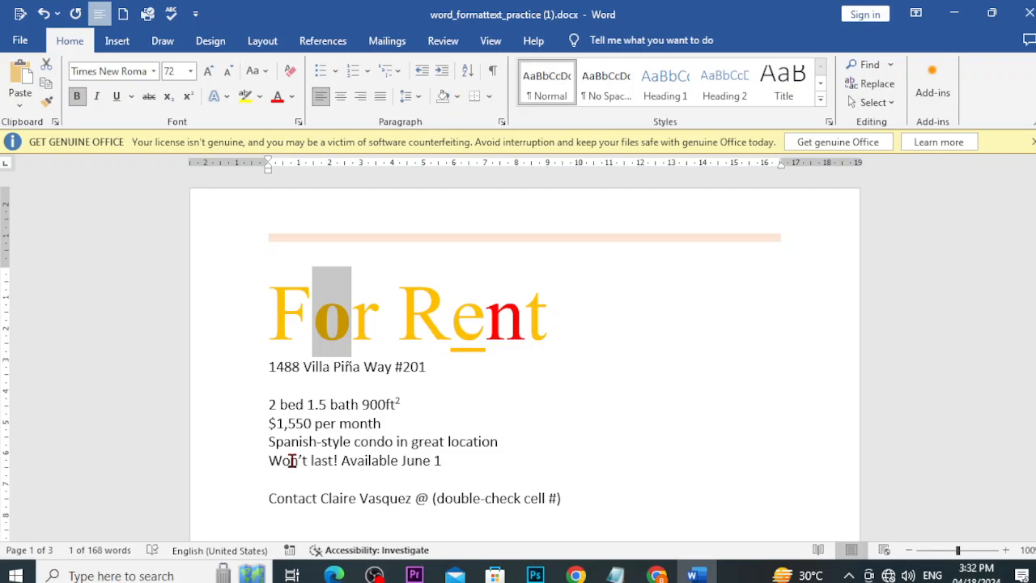
left_click(439, 331)
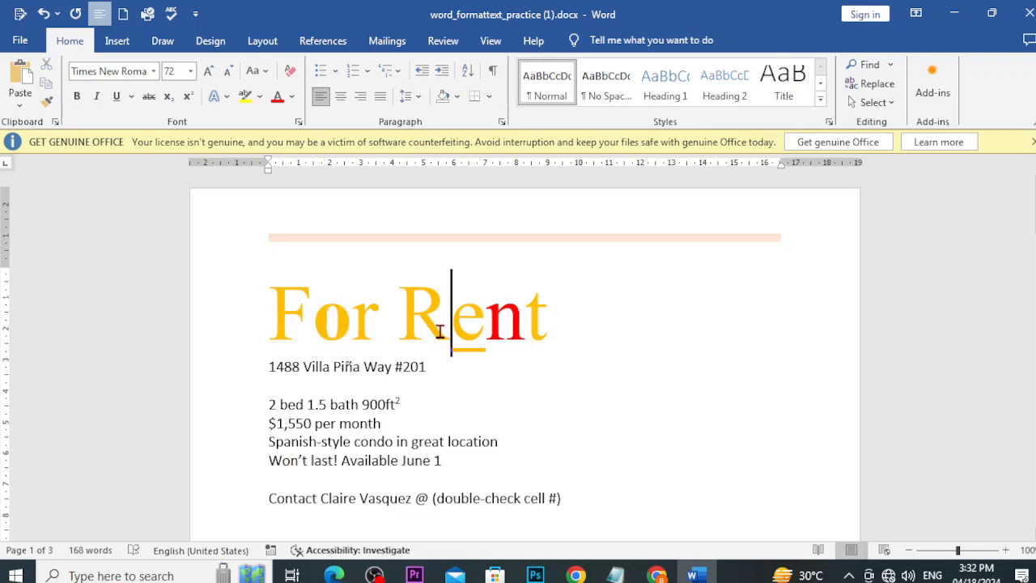
Step: Colour the R in Rent dark green
left_click_drag(439, 331, 417, 317)
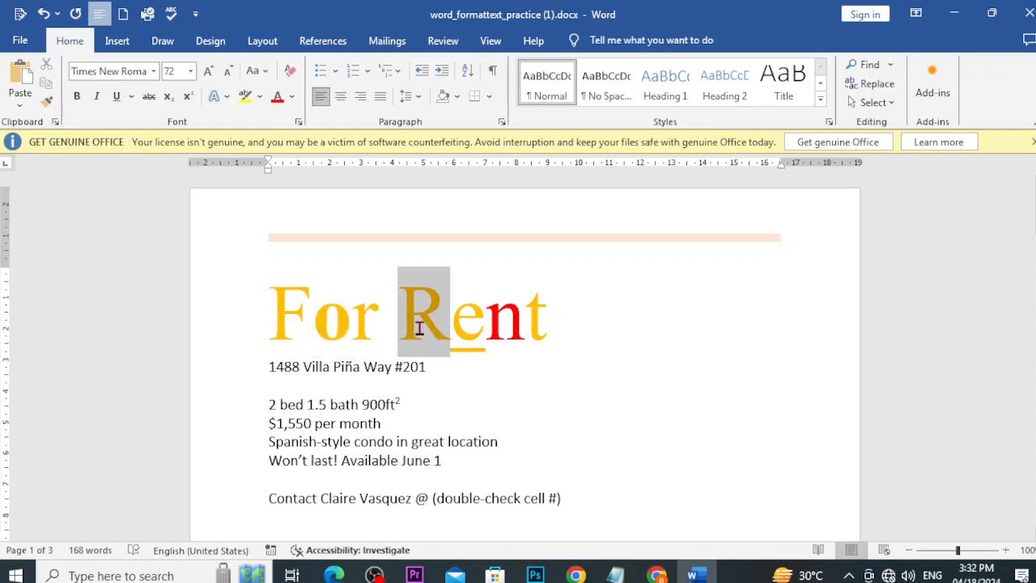
left_click(293, 98)
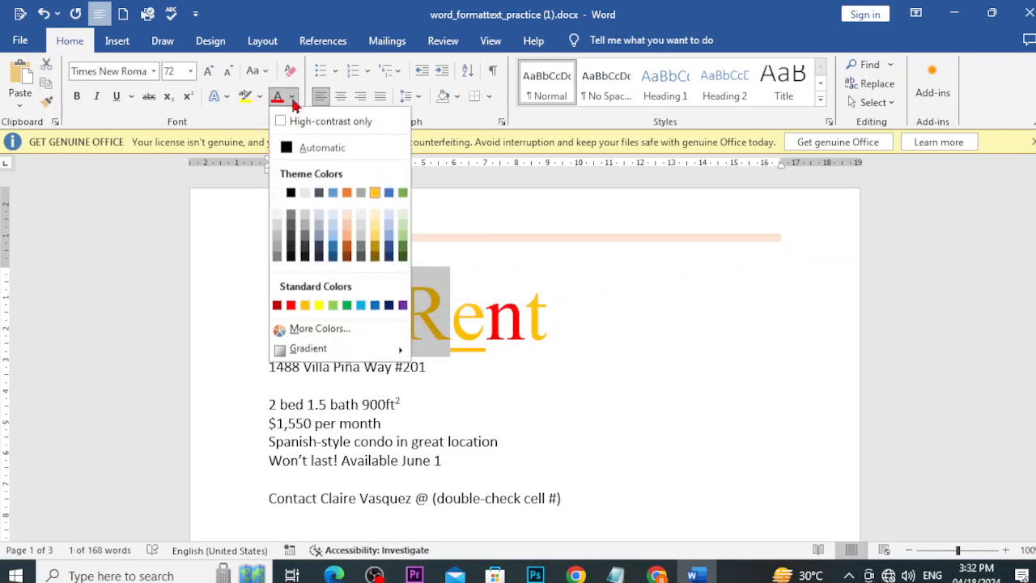
left_click(403, 255)
left_click(485, 265)
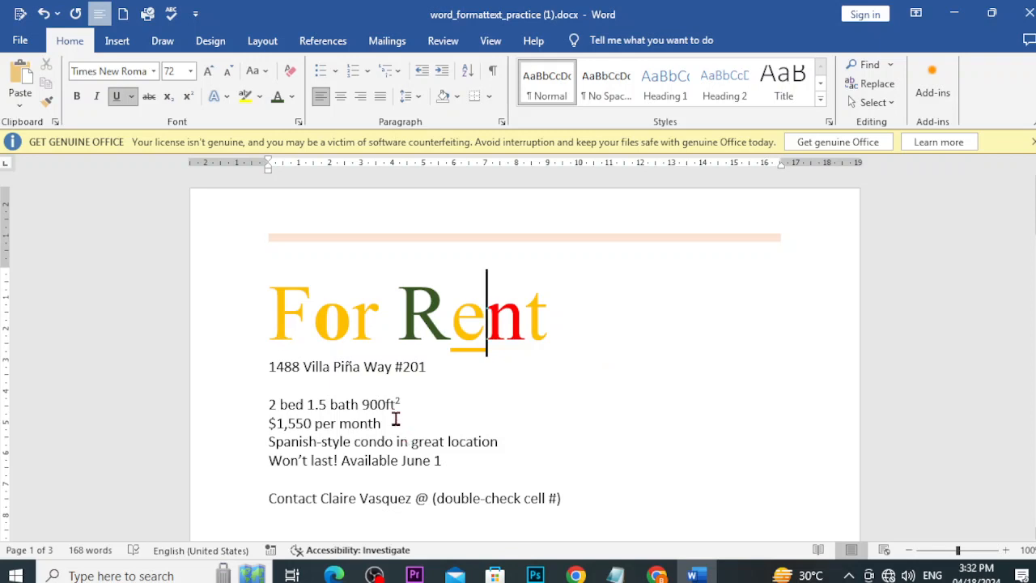
left_click_drag(402, 410, 362, 407)
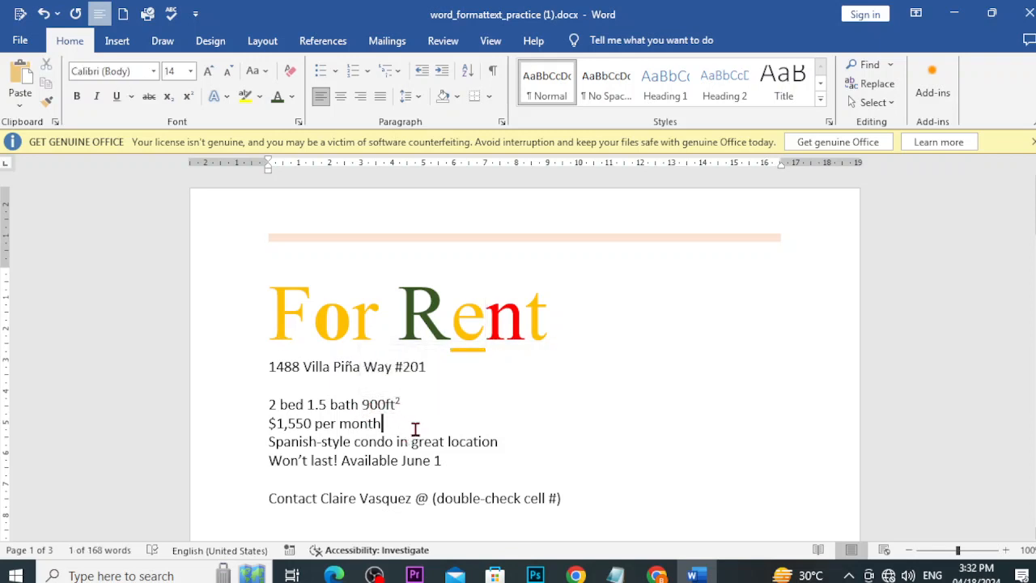
Step: Add an H2O line below the address with the 2 as superscript
left_click(280, 385)
key("Return")
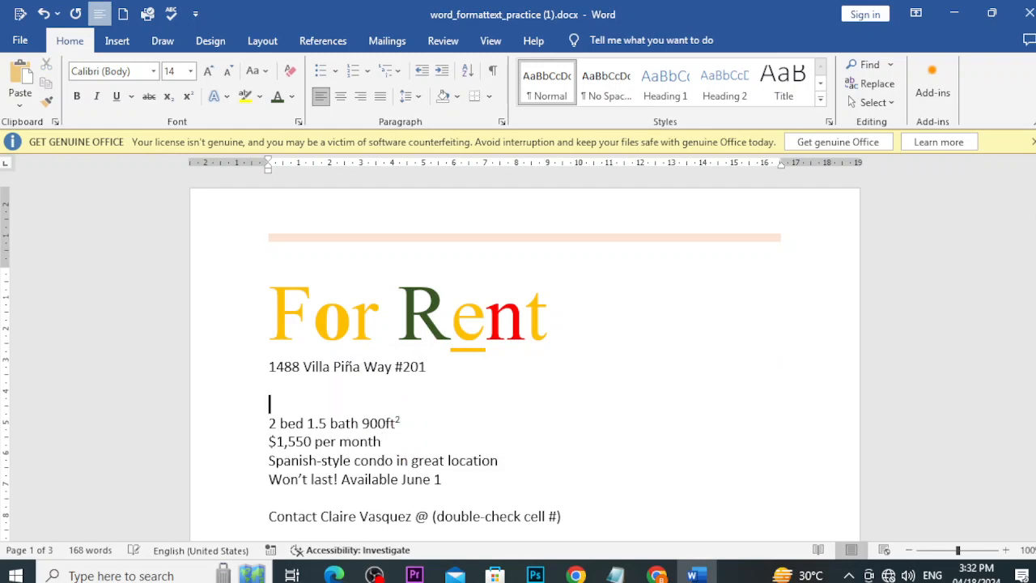
key("Return")
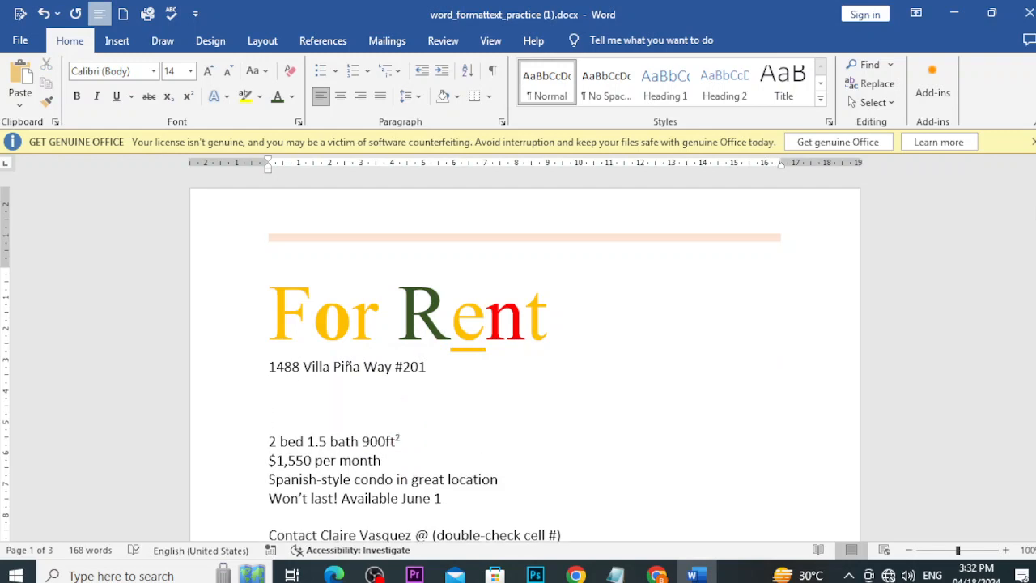
type("H2O")
left_click_drag(279, 411, 286, 407)
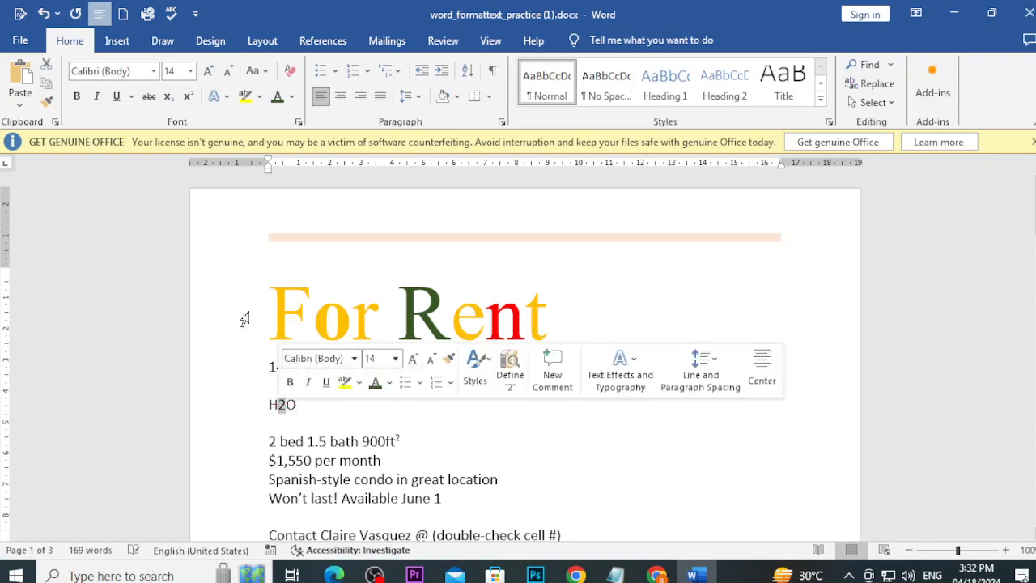
left_click(191, 101)
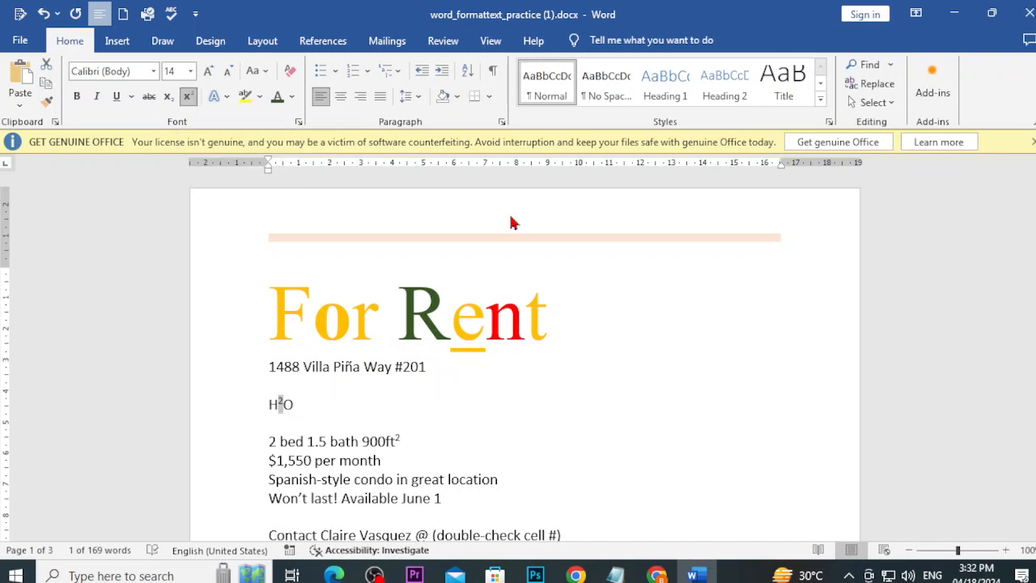
left_click(976, 550)
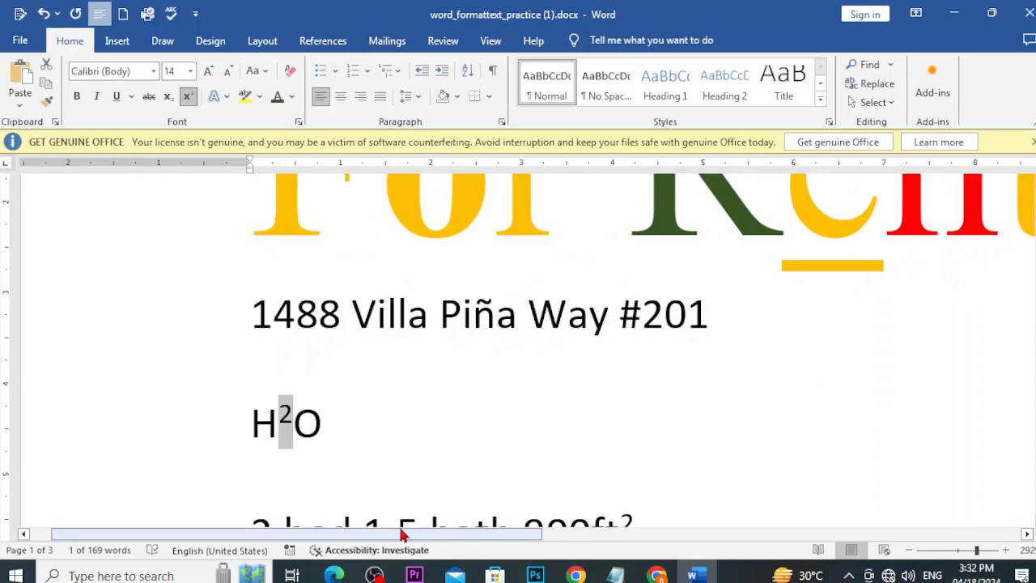
key("ctrl+z")
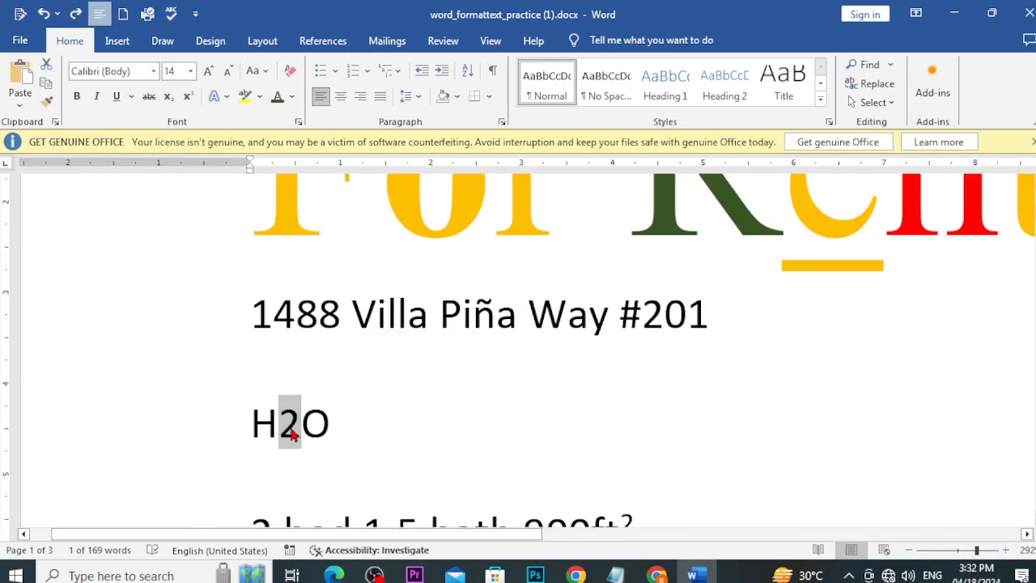
left_click(191, 102)
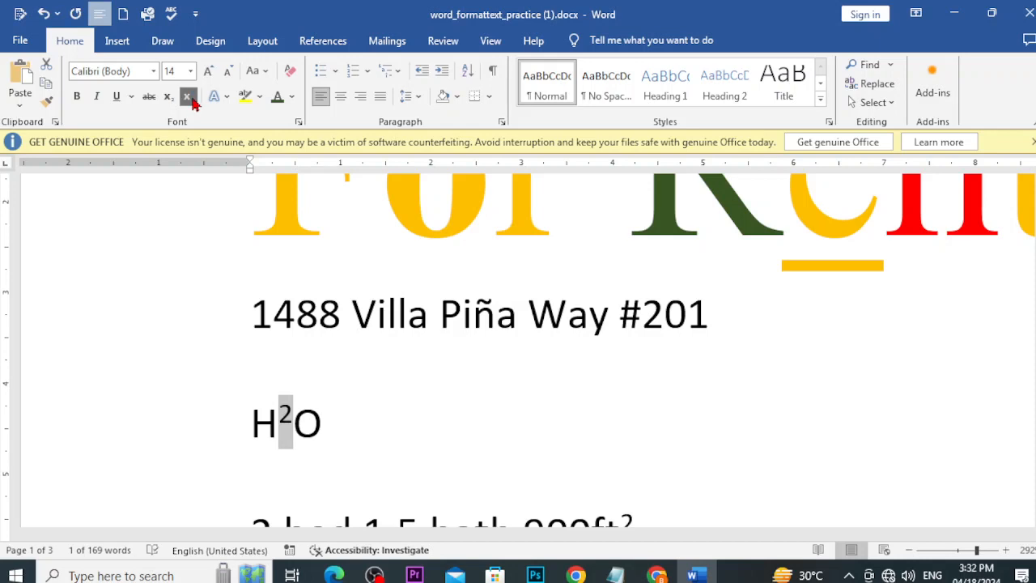
Step: Add a CO2 line beneath it with the 2 as subscript
left_click(317, 426)
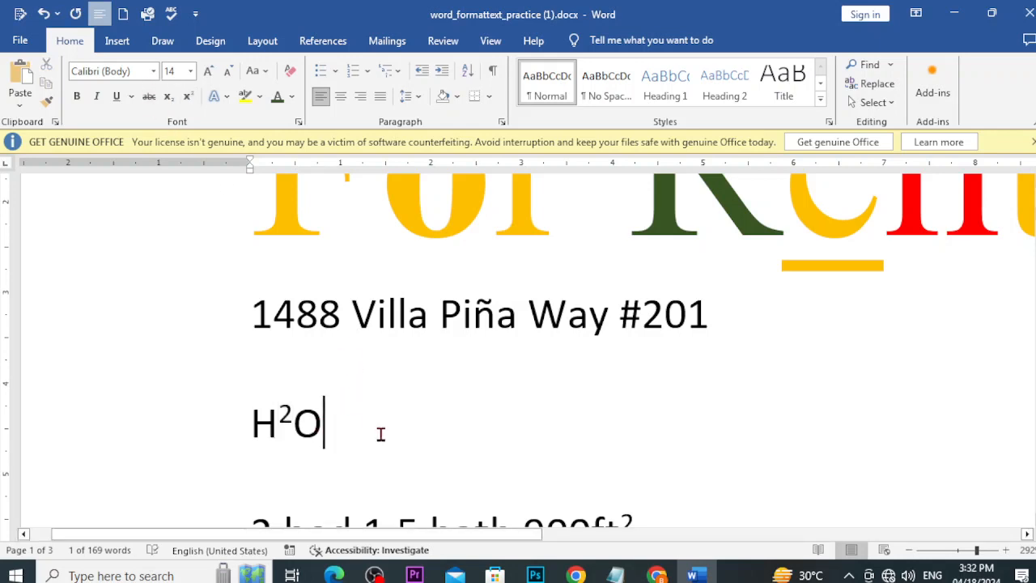
key("Return")
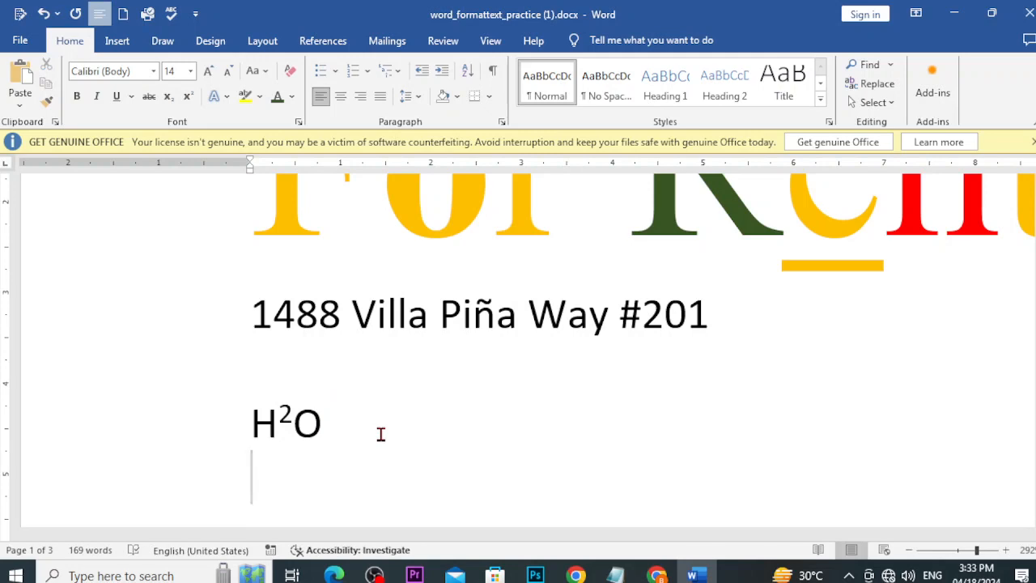
type("CO")
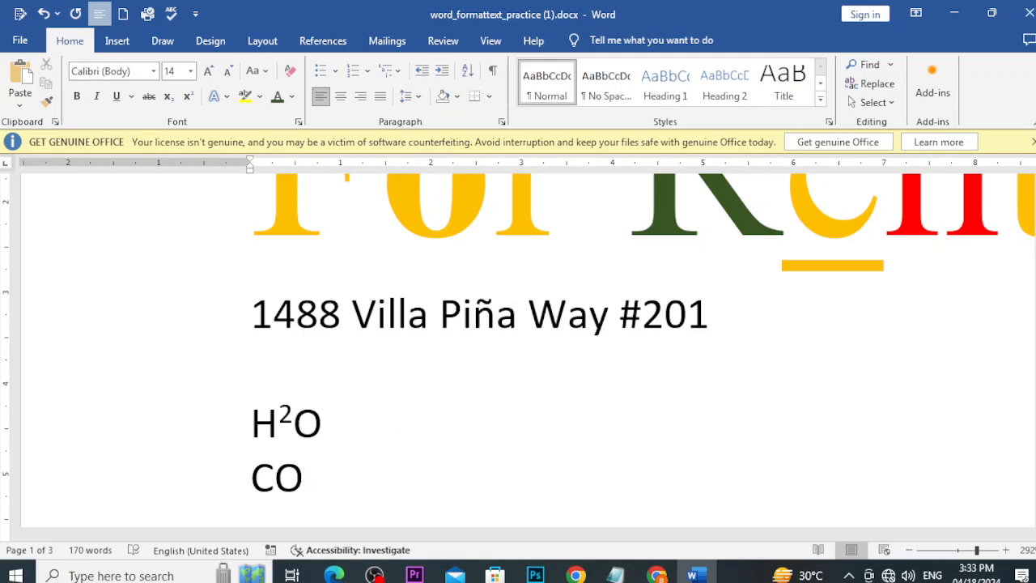
type("@")
key("BackSpace")
type("2")
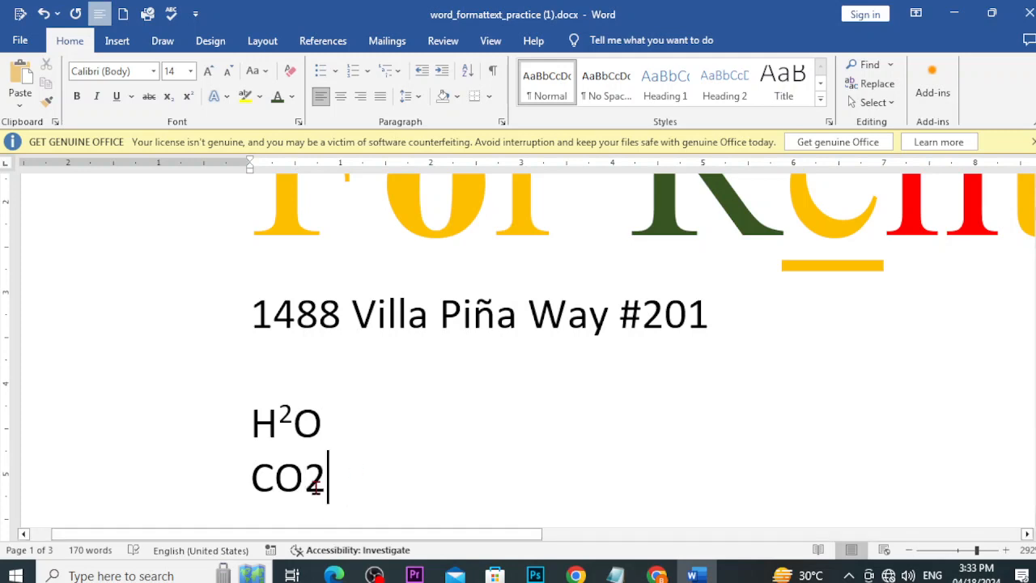
left_click_drag(315, 484, 305, 484)
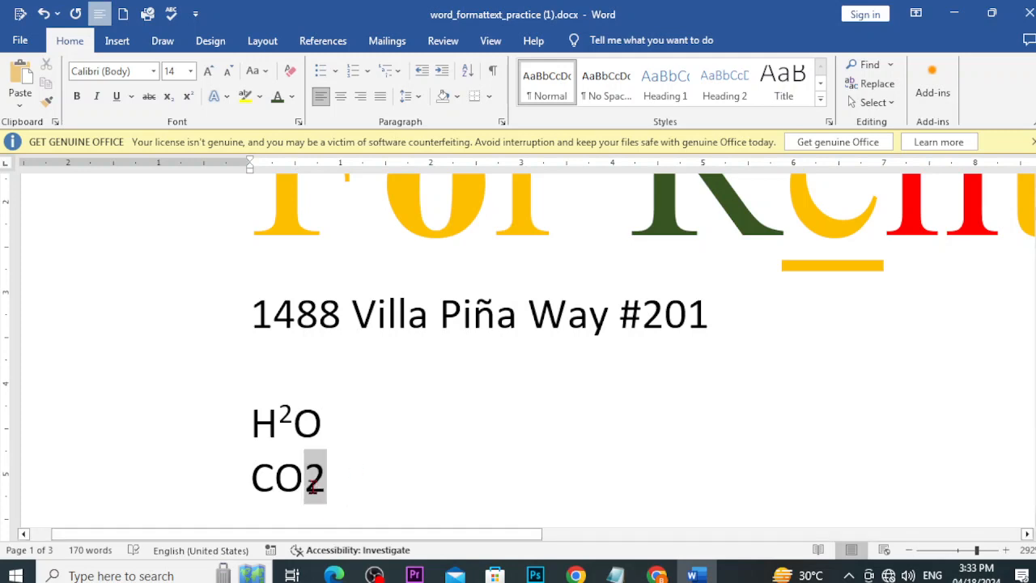
left_click(169, 108)
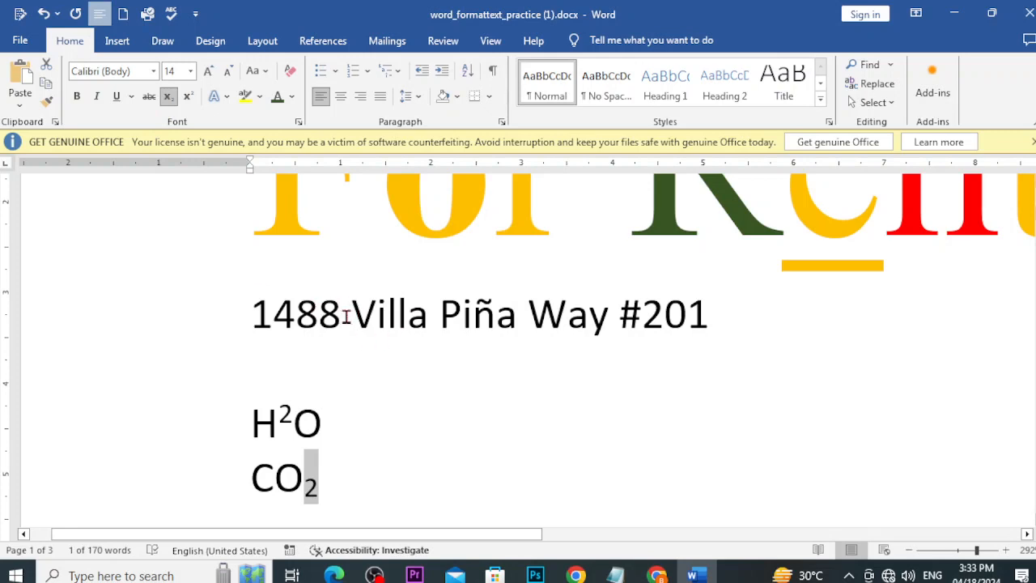
Step: Make the address's street name italic after trying strikethrough and Text Effects
left_click_drag(346, 316, 620, 311)
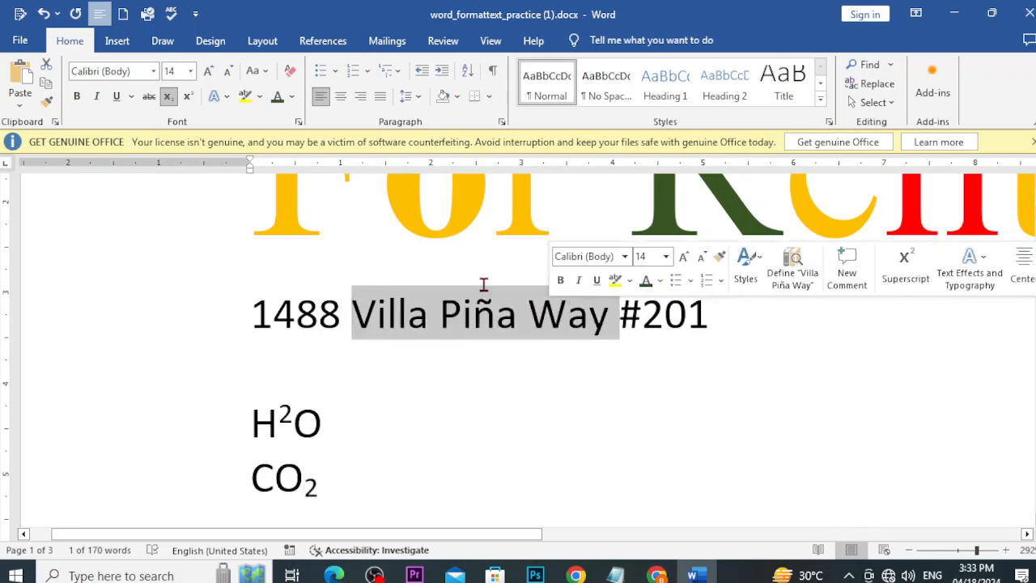
left_click(148, 101)
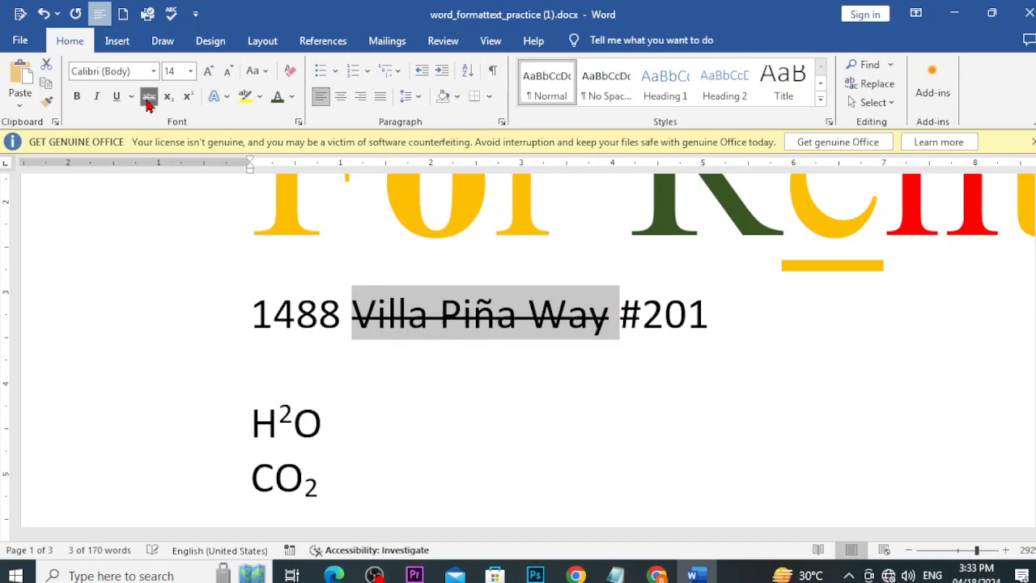
left_click(148, 101)
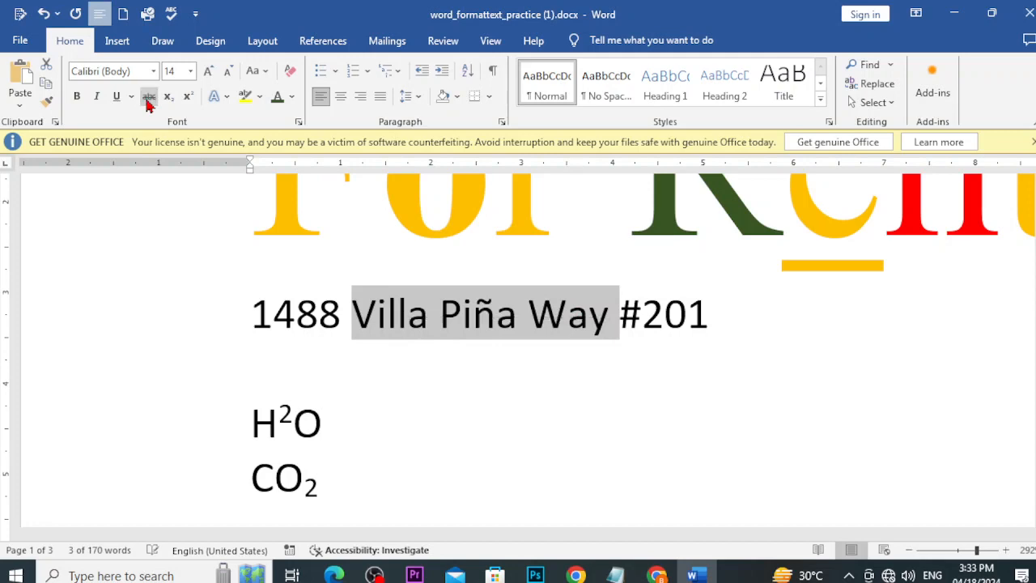
left_click(95, 106)
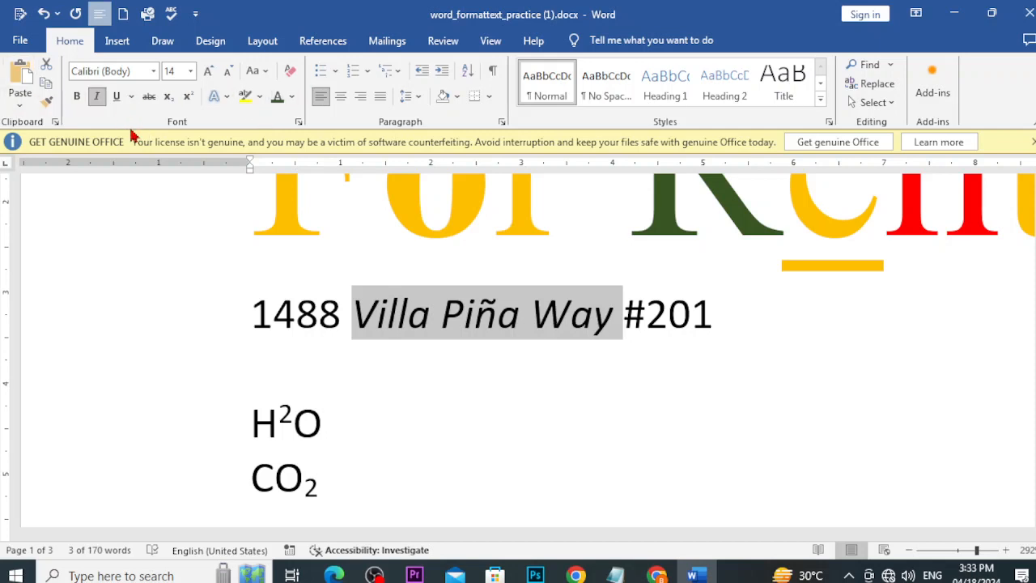
left_click(228, 97)
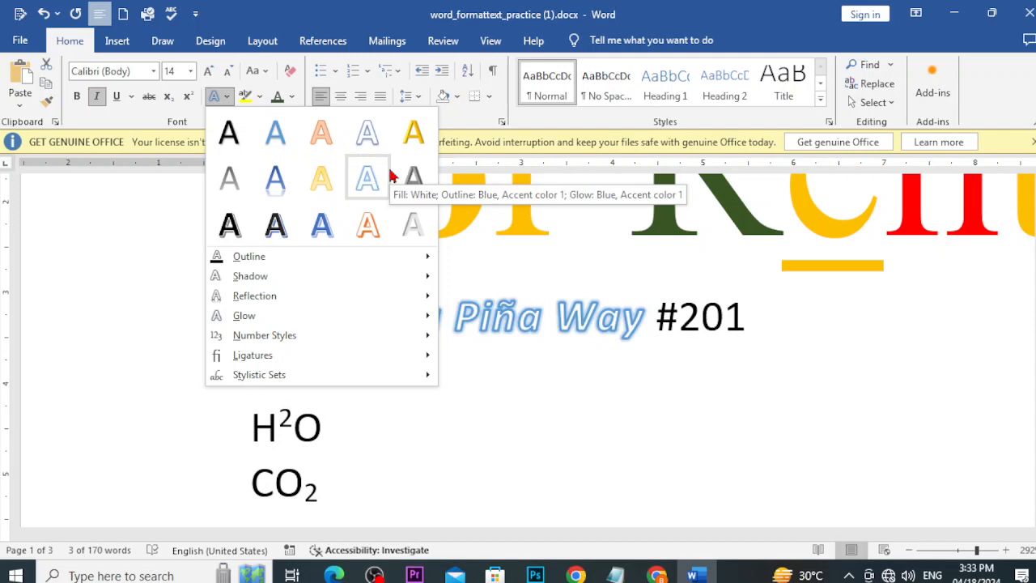
left_click(143, 219)
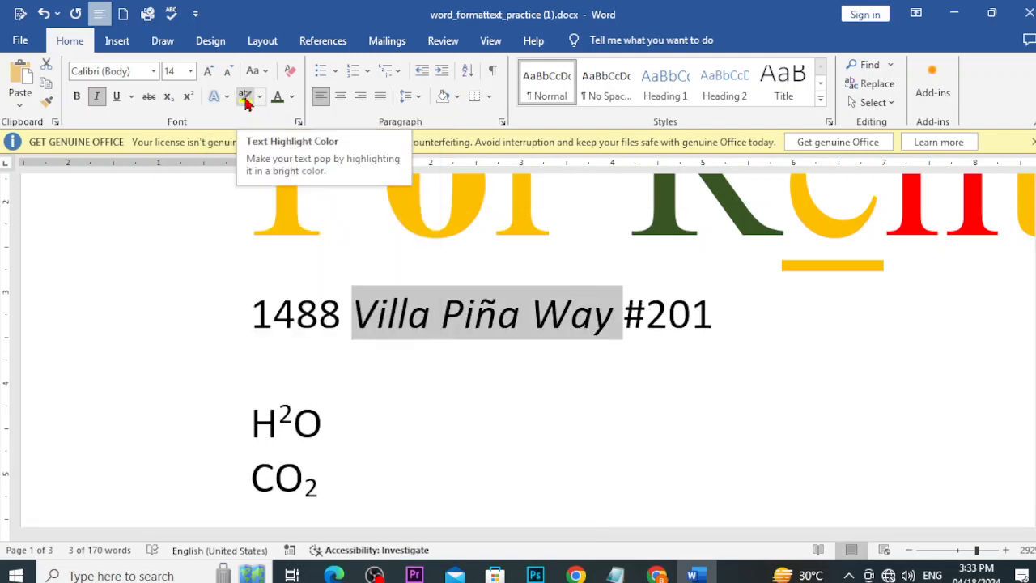
Step: Highlight Villa Piña Way yellow, then change its highlight to green
scroll(613, 437, "up", 4)
scroll(613, 448, "down", 5)
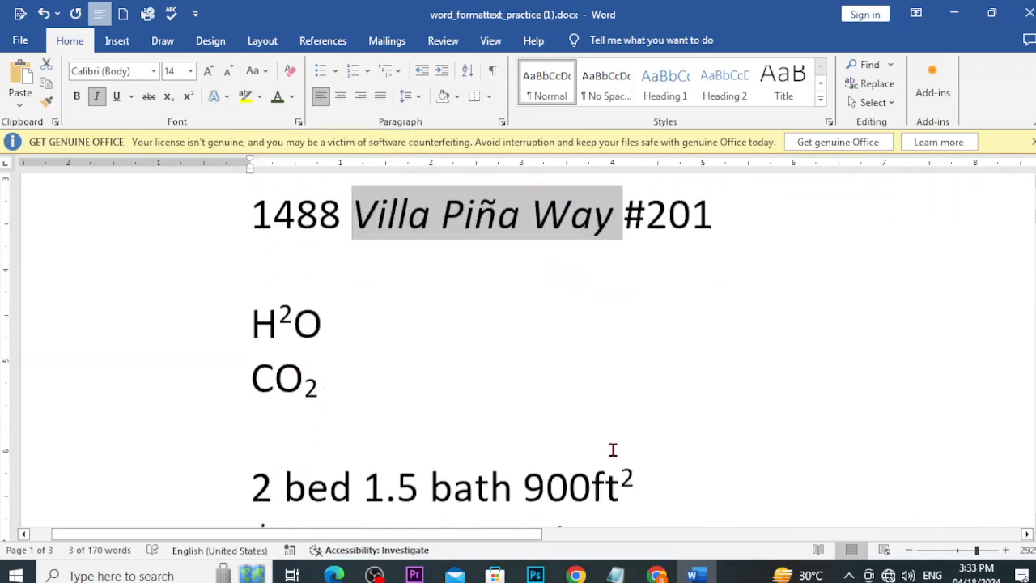
left_click(564, 217)
left_click_drag(623, 203, 351, 203)
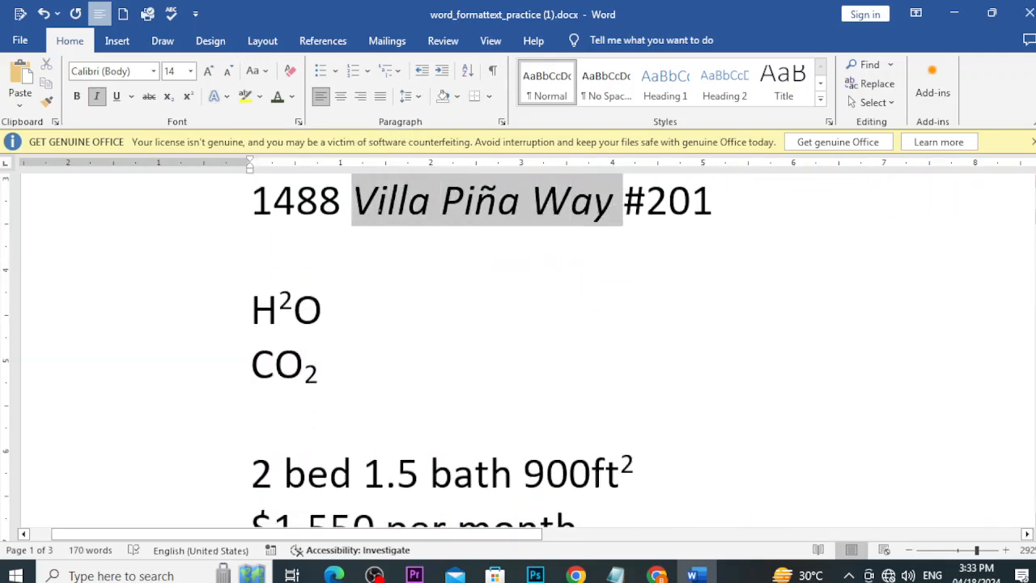
left_click(244, 97)
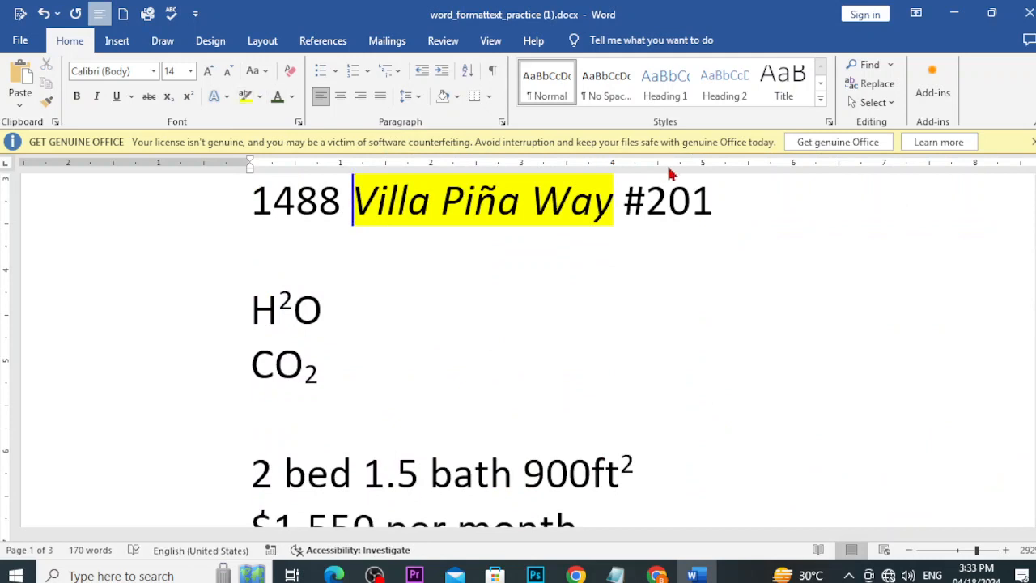
left_click_drag(623, 202, 353, 203)
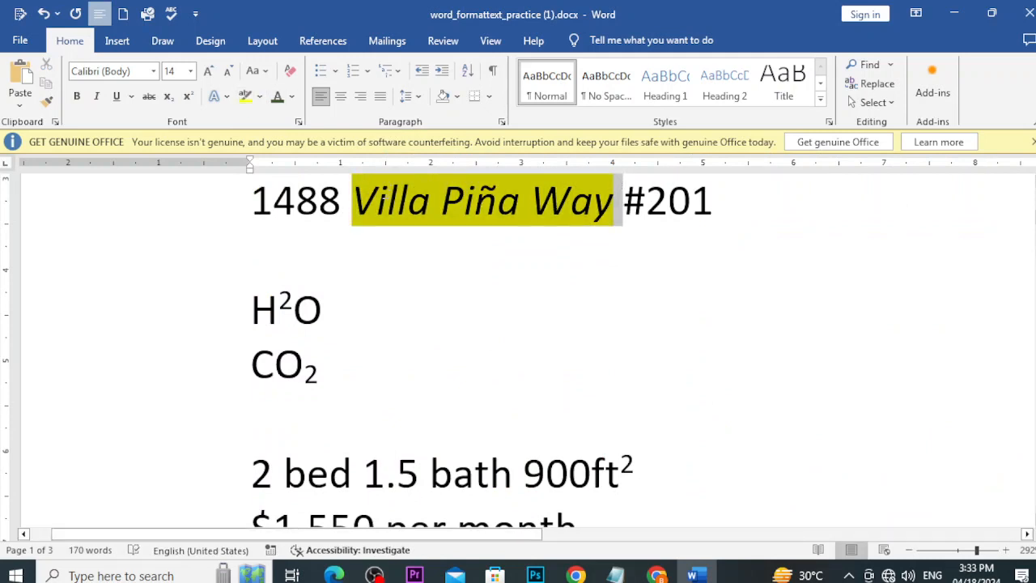
left_click(260, 96)
left_click(275, 147)
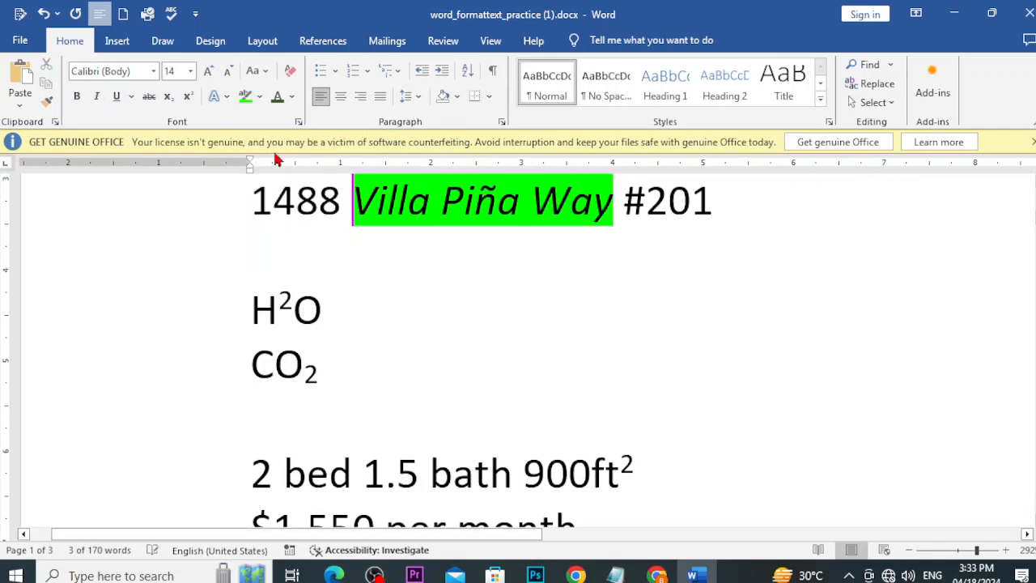
left_click(258, 97)
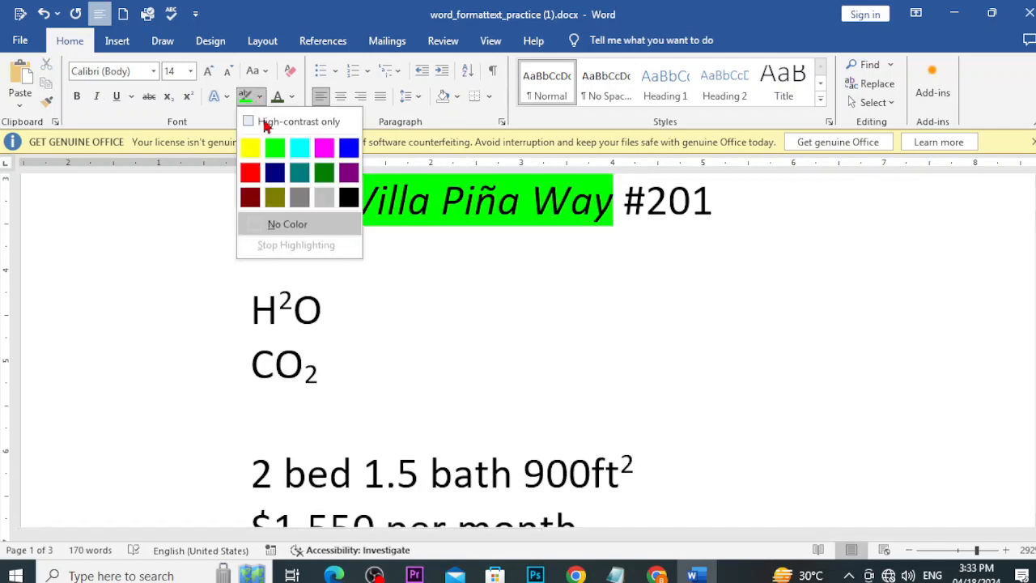
left_click(272, 222)
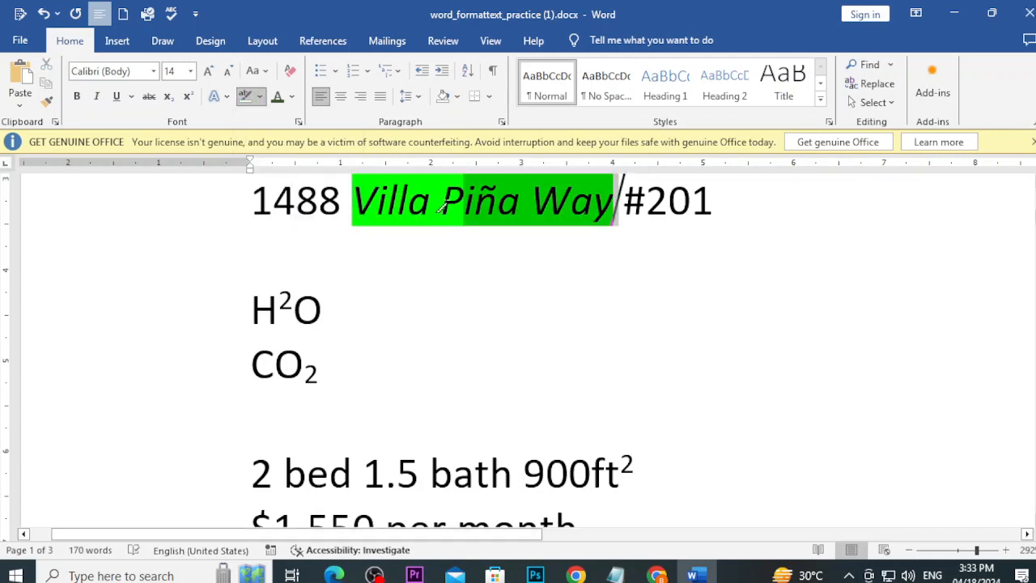
Step: Remove the green highlight from Villa Piña Way
left_click_drag(615, 206, 353, 206)
scroll(486, 331, "up", 5)
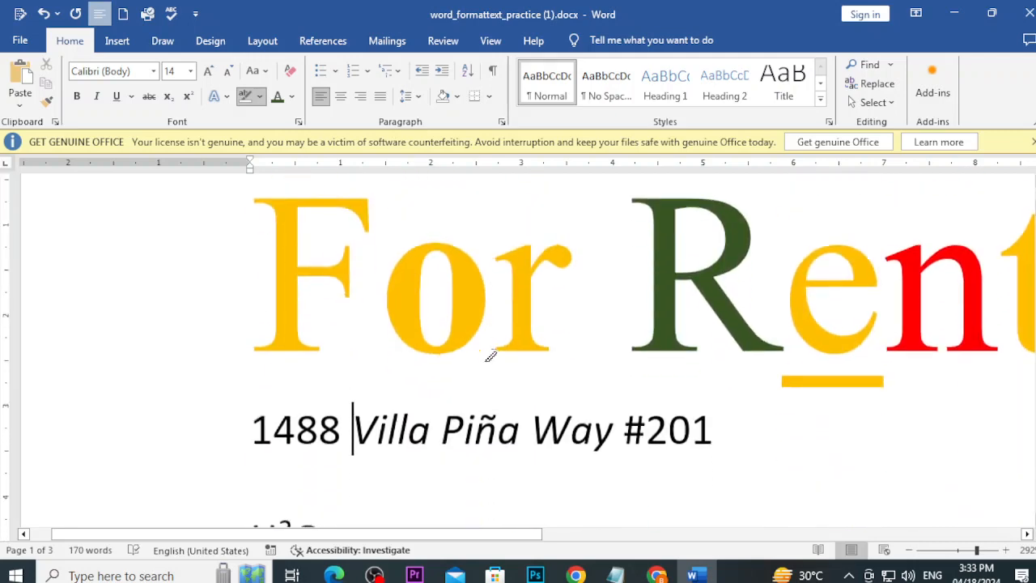
scroll(958, 428, "down", 5, "ctrl")
scroll(957, 428, "down", 14, "ctrl")
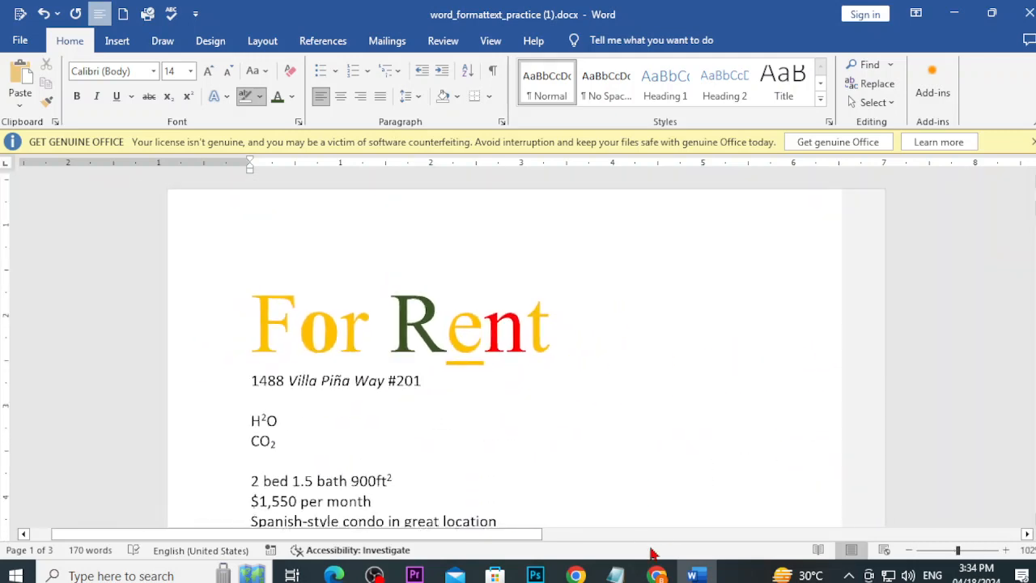
Step: Look up the Find and Replace lesson title in the Notepad notes
left_click(674, 574)
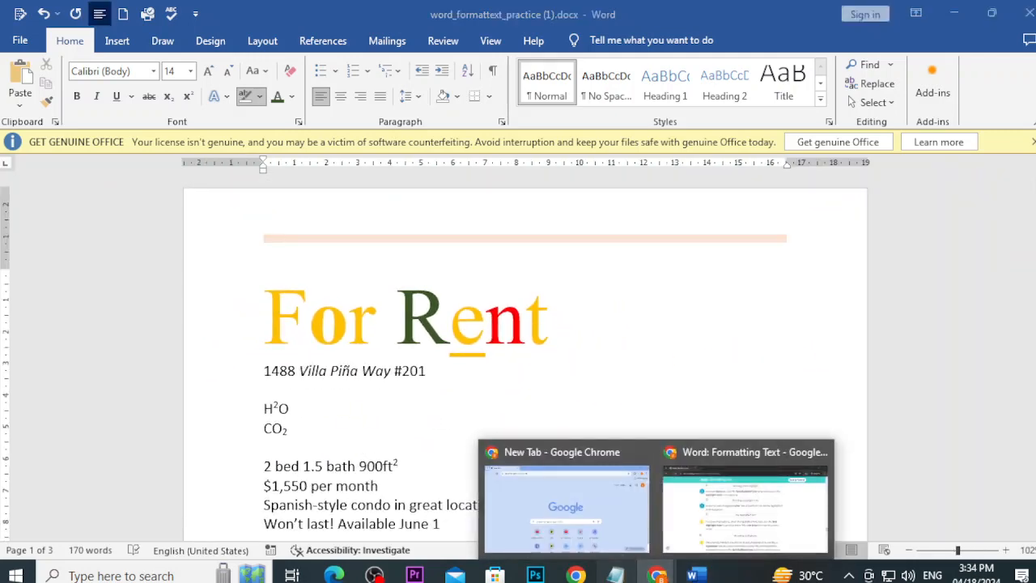
left_click(616, 575)
left_click_drag(42, 106, 321, 106)
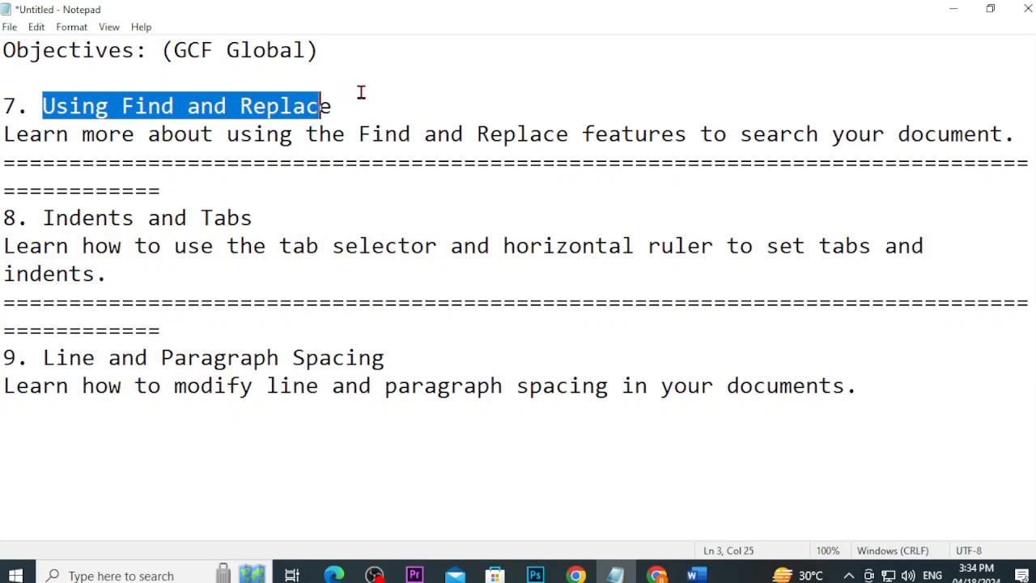
left_click(362, 94)
Step: Close the Word practice document without saving changes
left_click(688, 573)
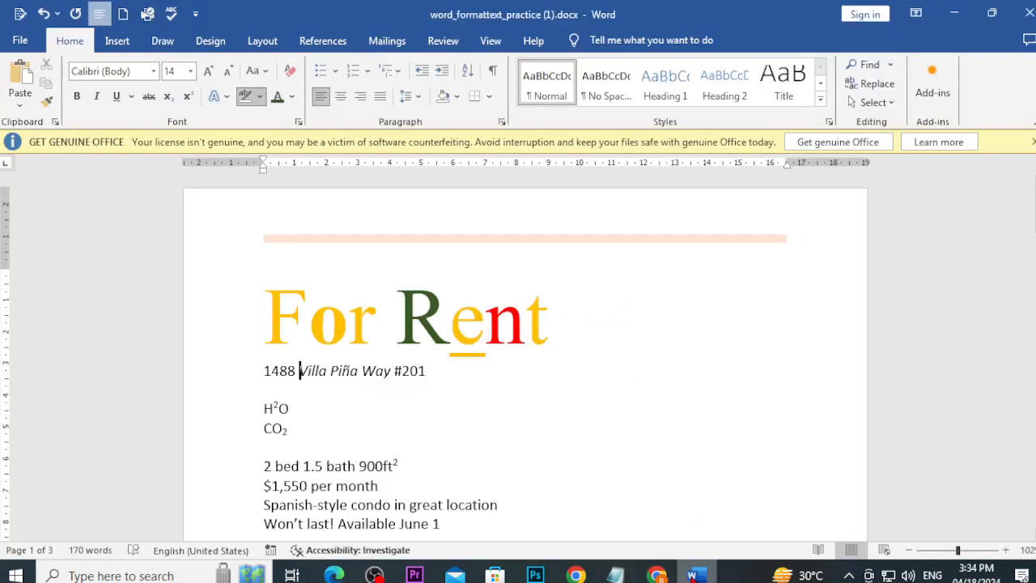
left_click(1023, 14)
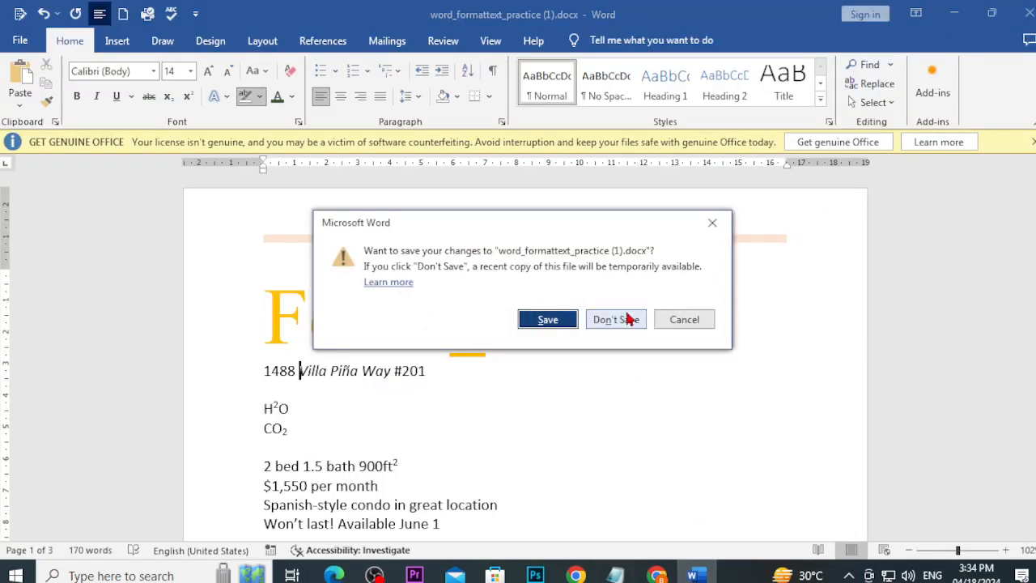
left_click(621, 319)
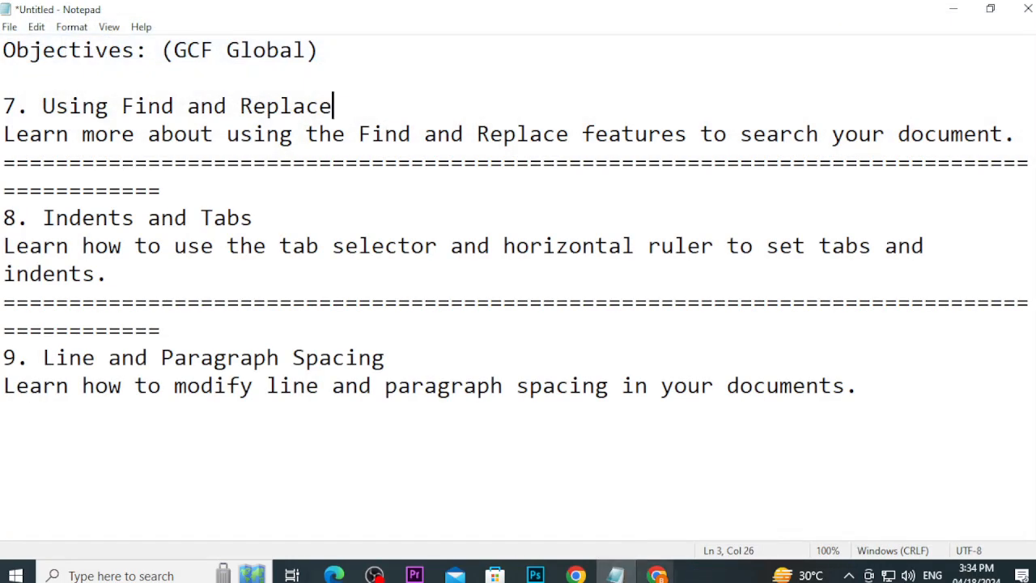
Step: Bring Chrome's Formatting Text lesson forward, go back to the Word lesson list, and scroll to lessons 6–9
mouse_move(657, 573)
mouse_move(687, 531)
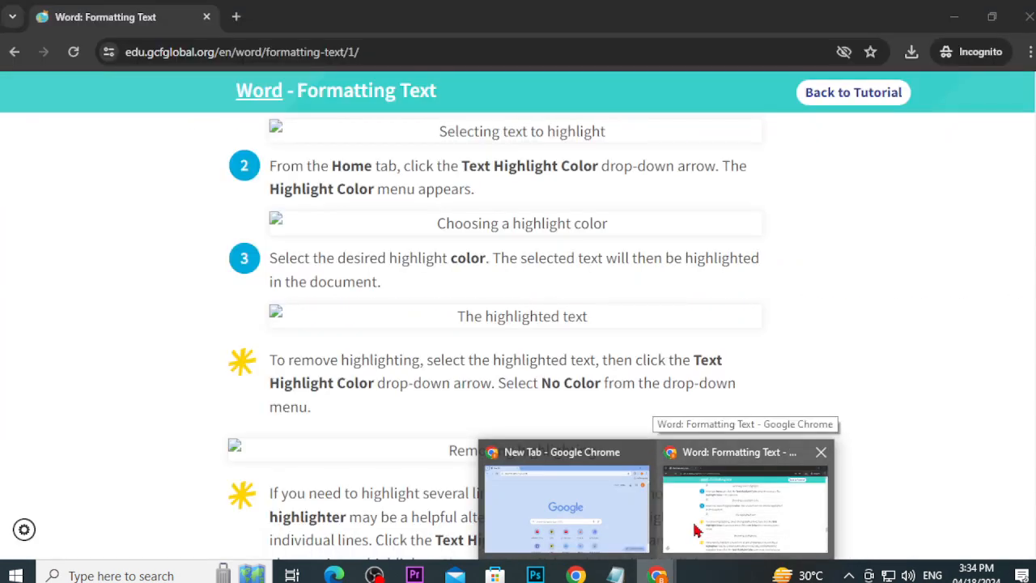
left_click(687, 527)
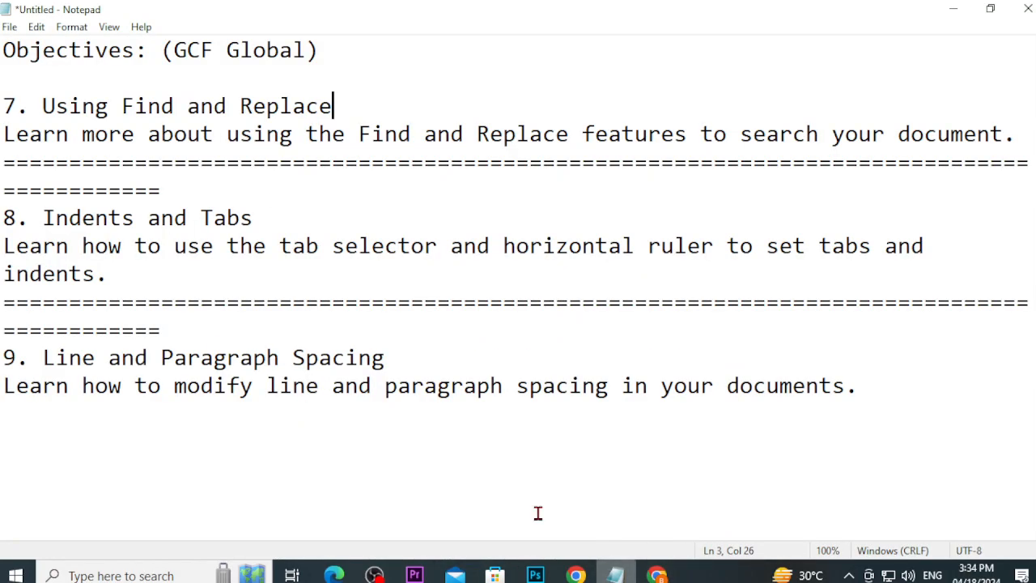
left_click(615, 574)
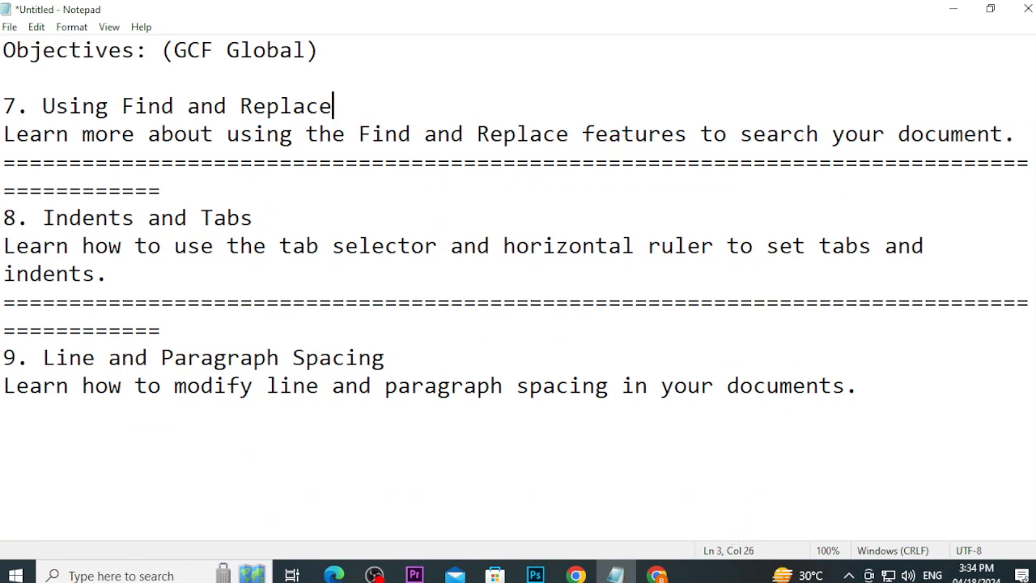
mouse_move(656, 573)
left_click(728, 512)
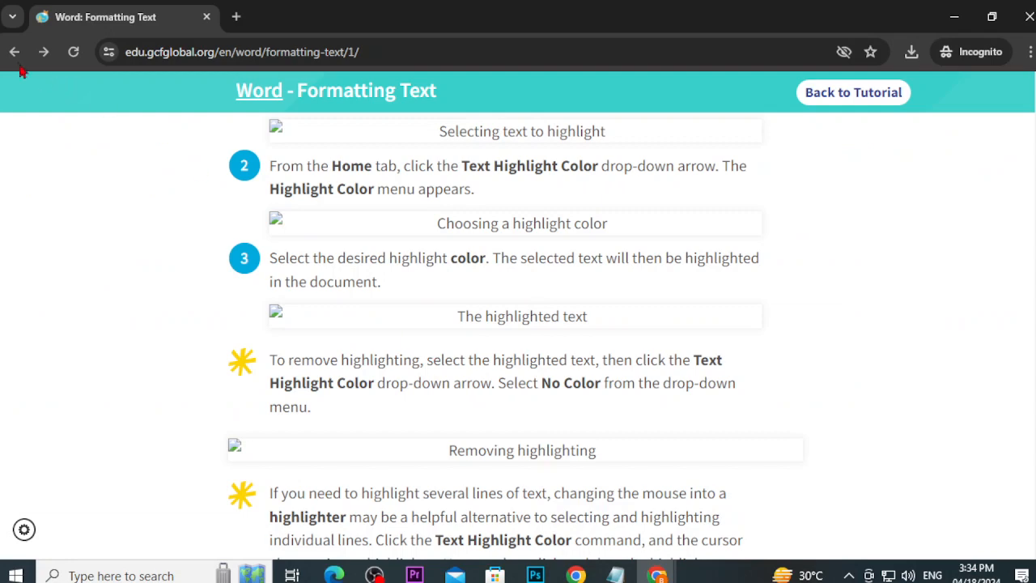
left_click(14, 51)
scroll(342, 405, "down", 2)
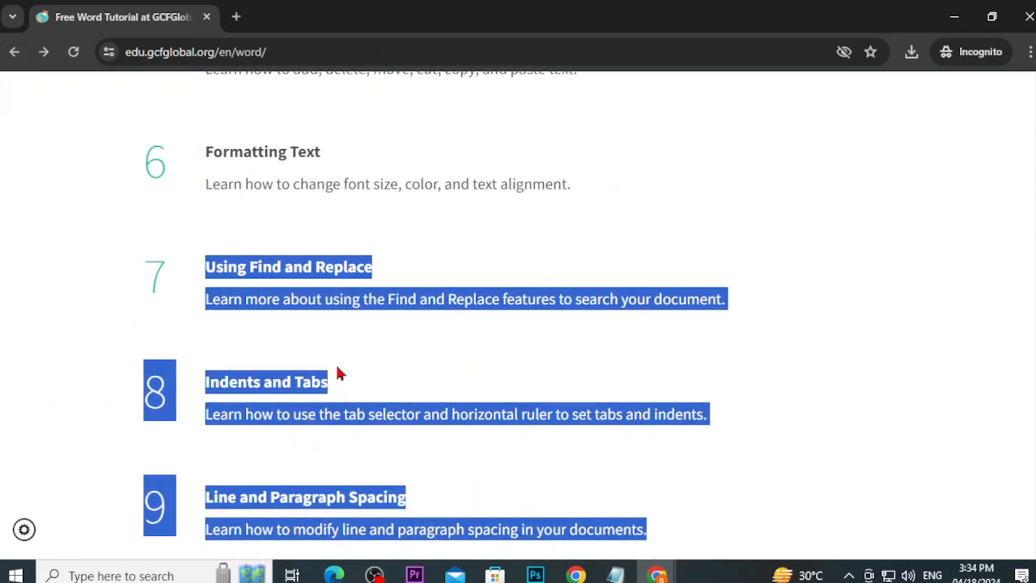
Step: Open the Using Find and Replace lesson on GCFGlobal
left_click(96, 283)
left_click(247, 281)
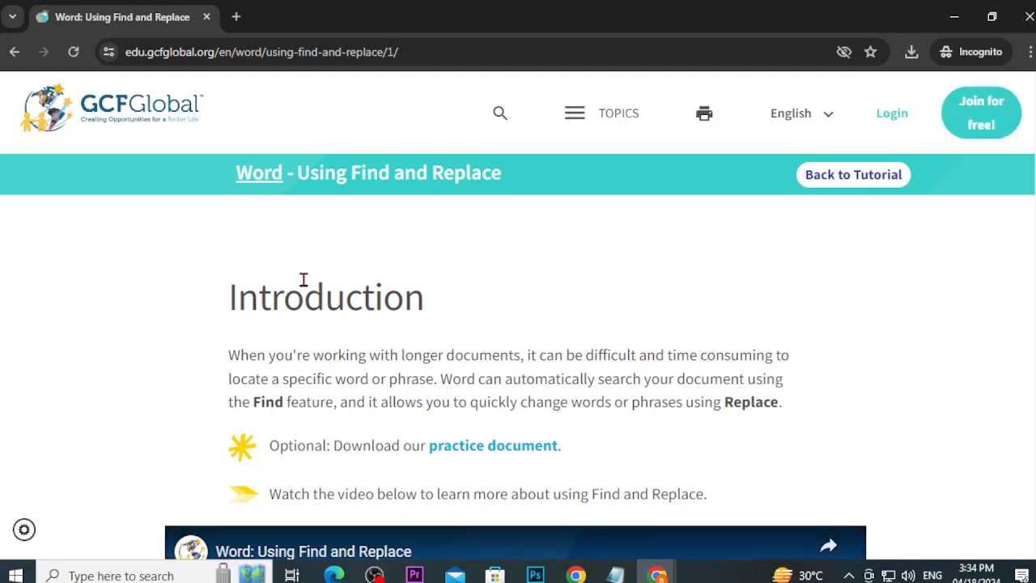
scroll(988, 319, "down", 5)
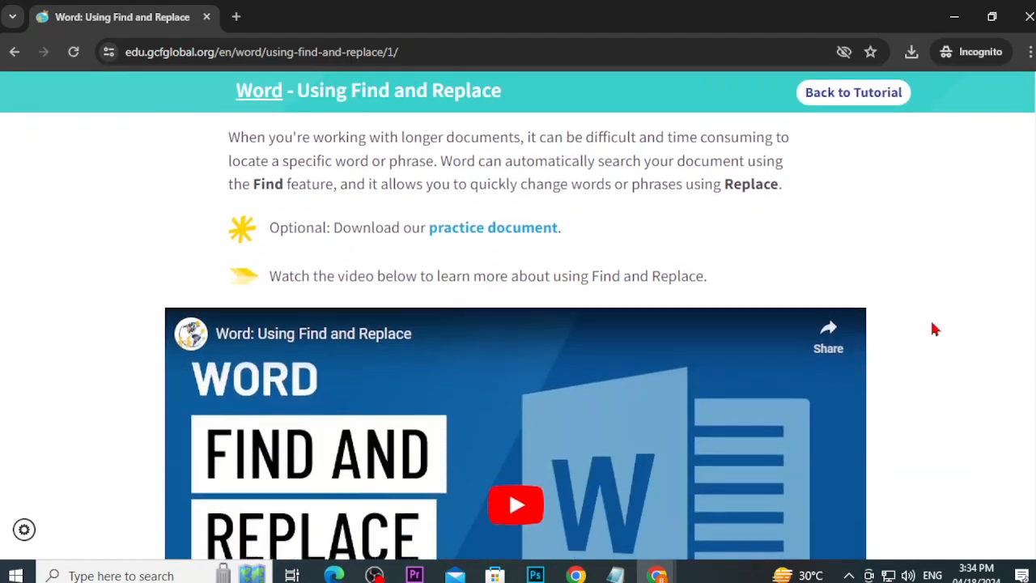
scroll(909, 316, "up", 3)
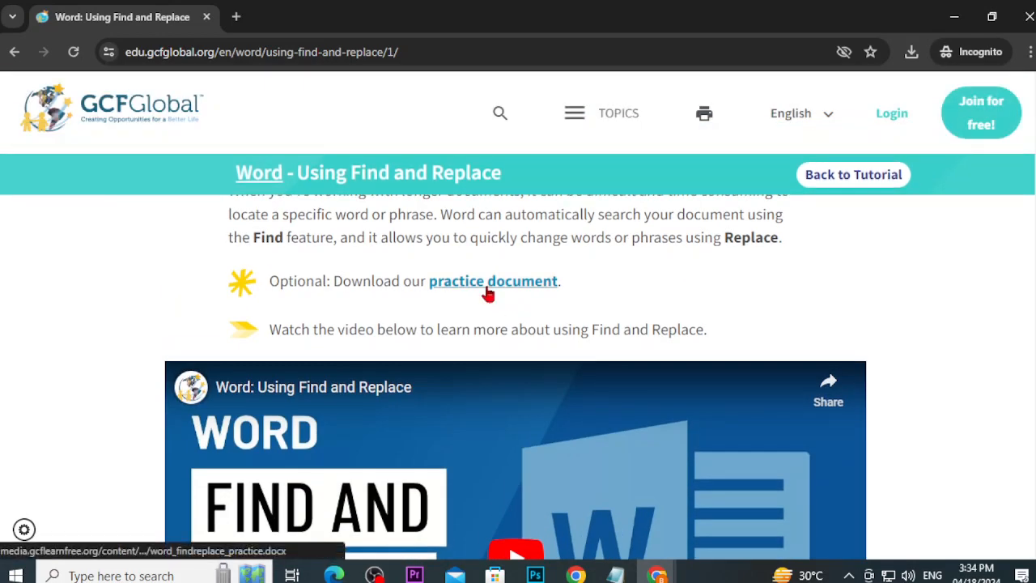
Step: Save the lesson's practice document to Downloads and open it in Word
left_click(489, 282)
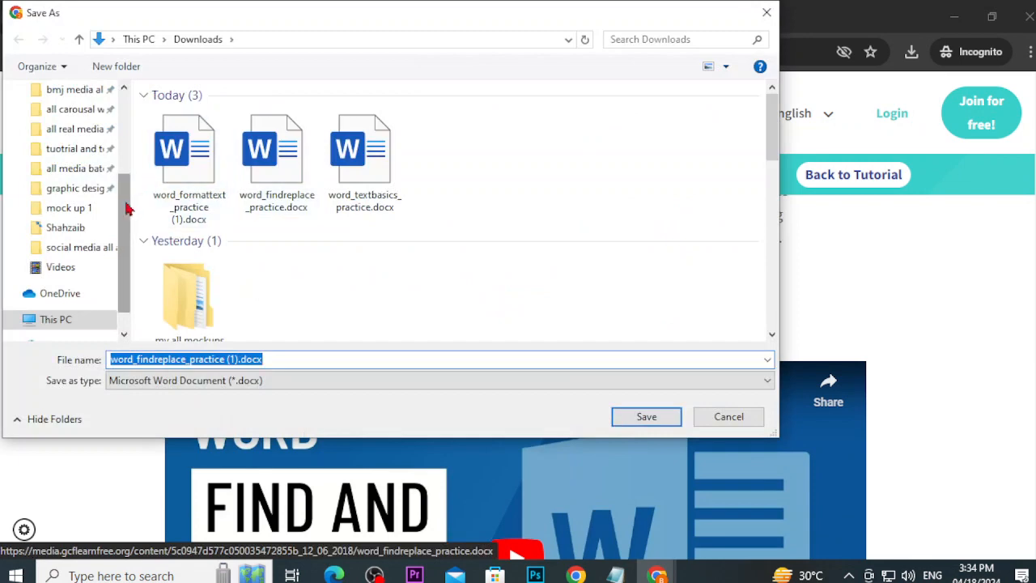
left_click_drag(130, 208, 51, 134)
left_click(64, 144)
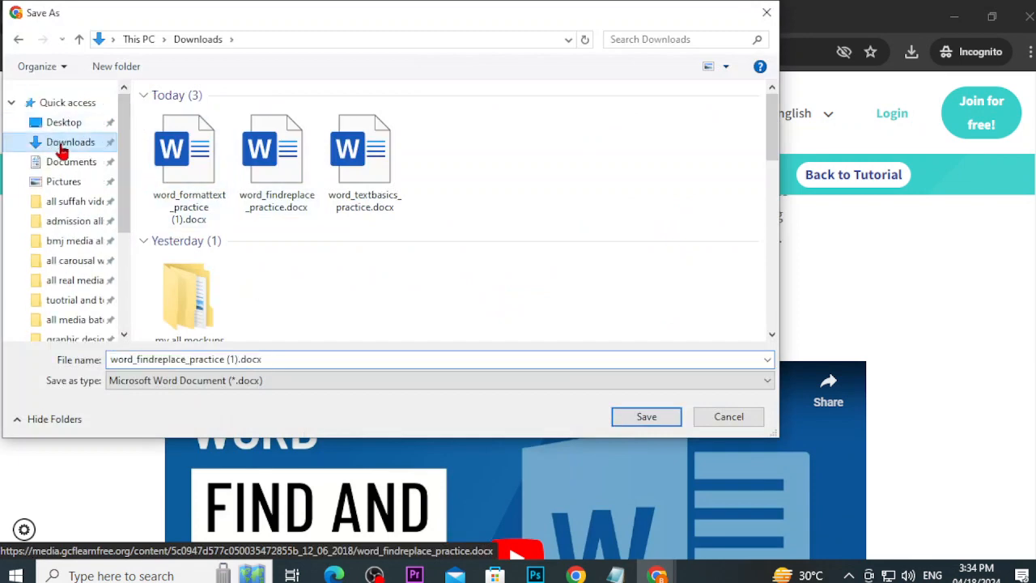
left_click(619, 420)
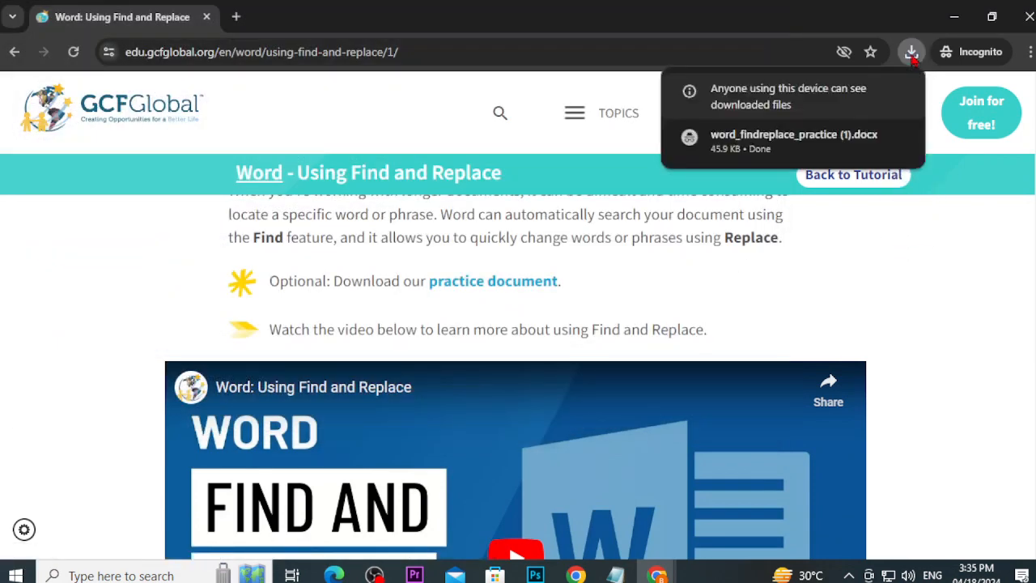
left_click(765, 140)
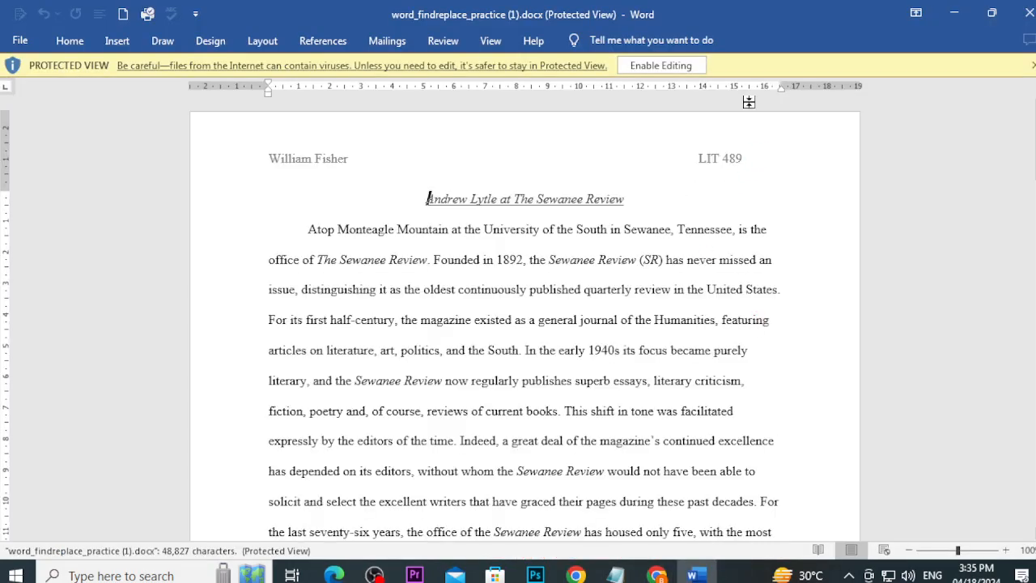
Step: Enable editing on the Protected View document and scroll through its text
left_click(676, 66)
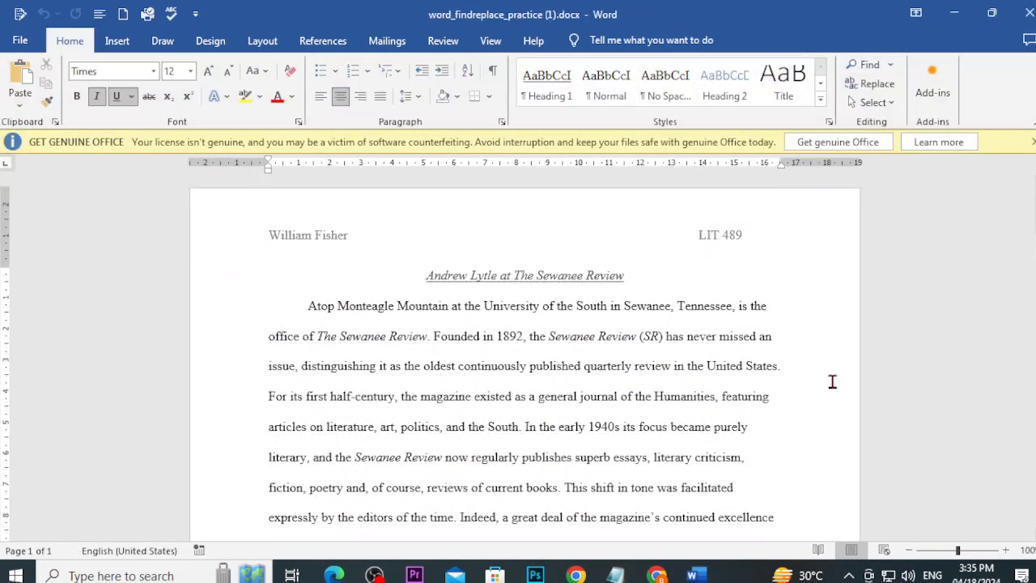
scroll(819, 390, "down", 6)
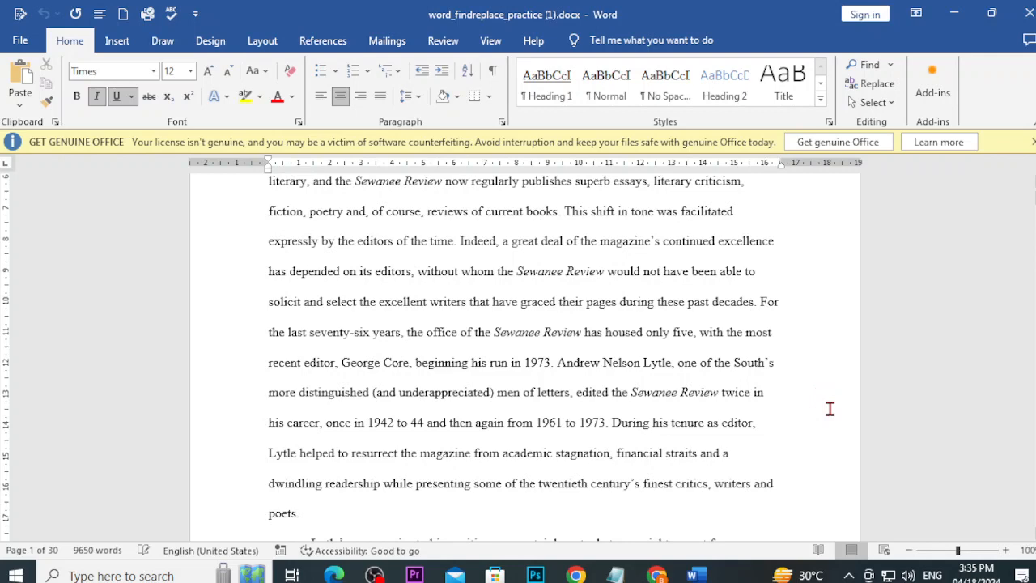
scroll(829, 408, "up", 1)
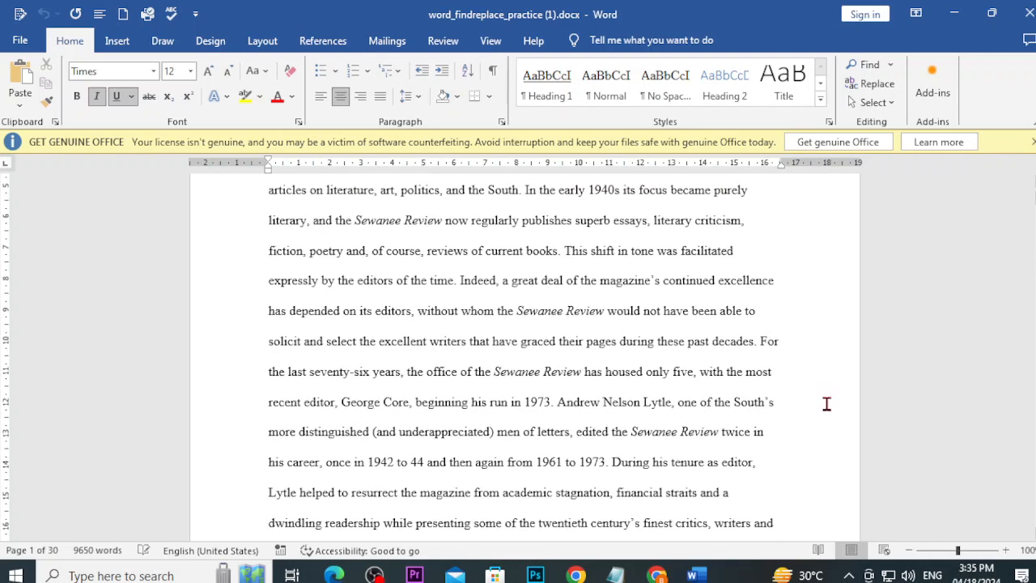
Step: Open and close the Navigation search pane, first with Ctrl+F, then with the Find button
key("ctrl+f")
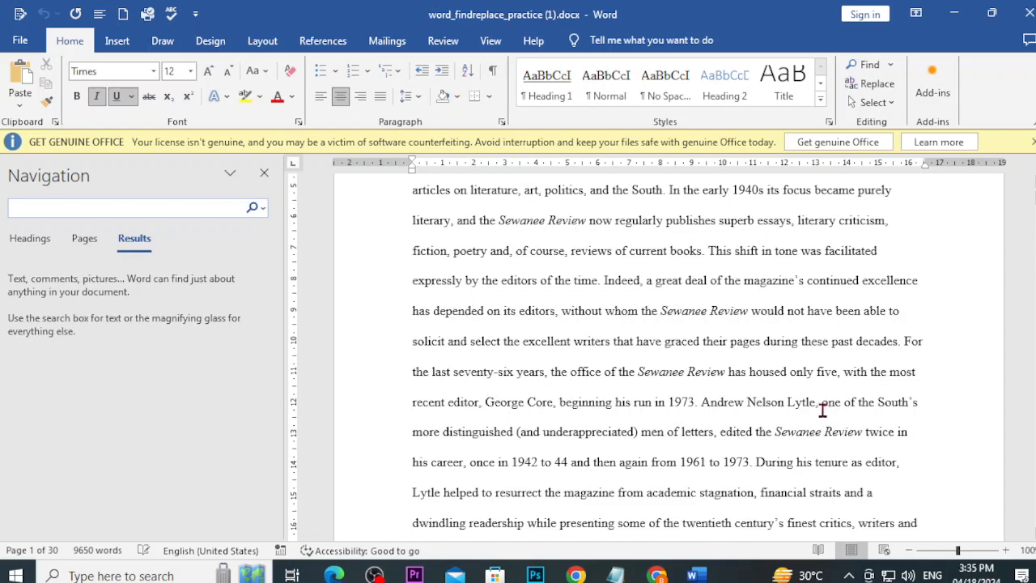
left_click(263, 173)
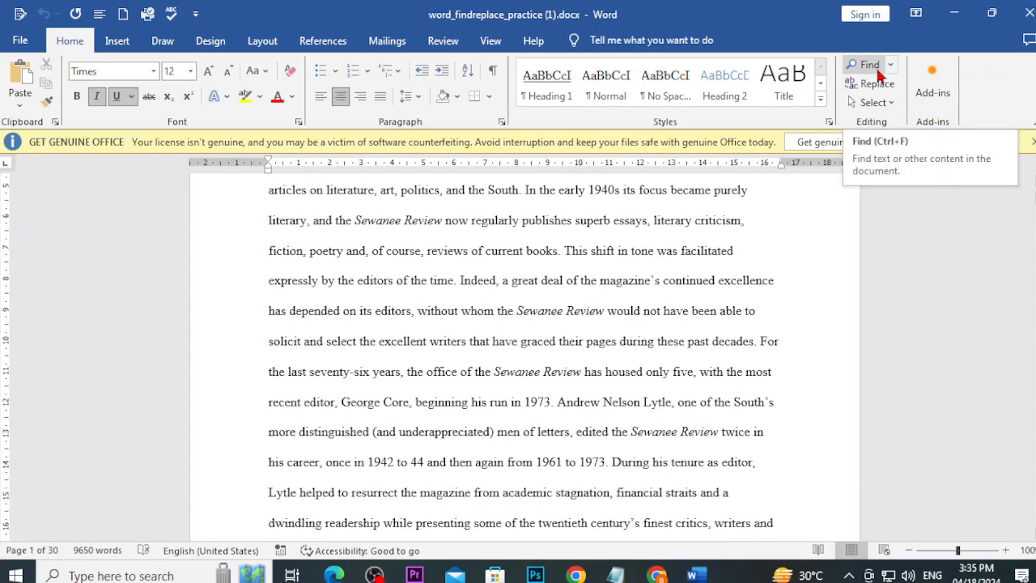
left_click(878, 72)
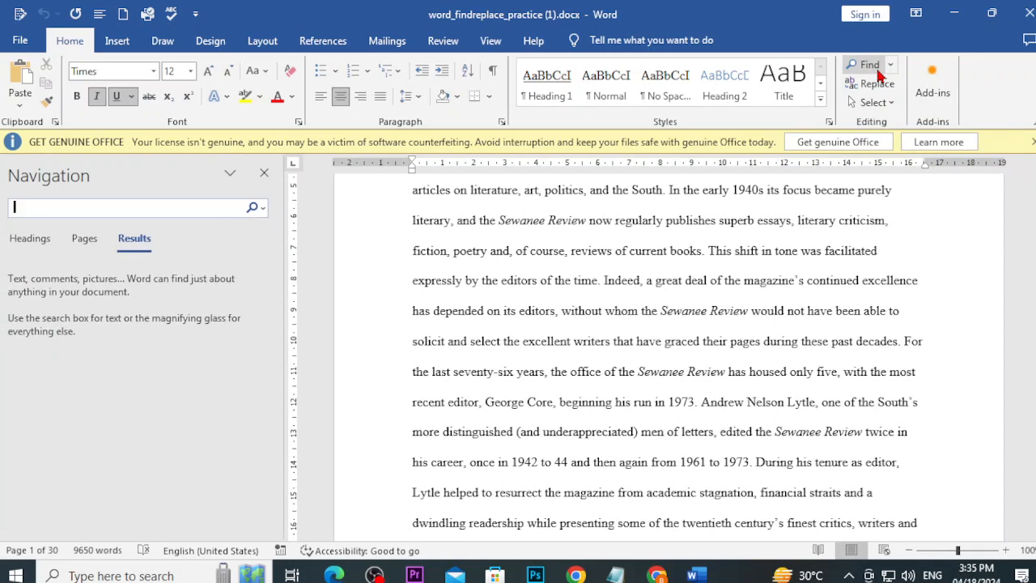
left_click(264, 173)
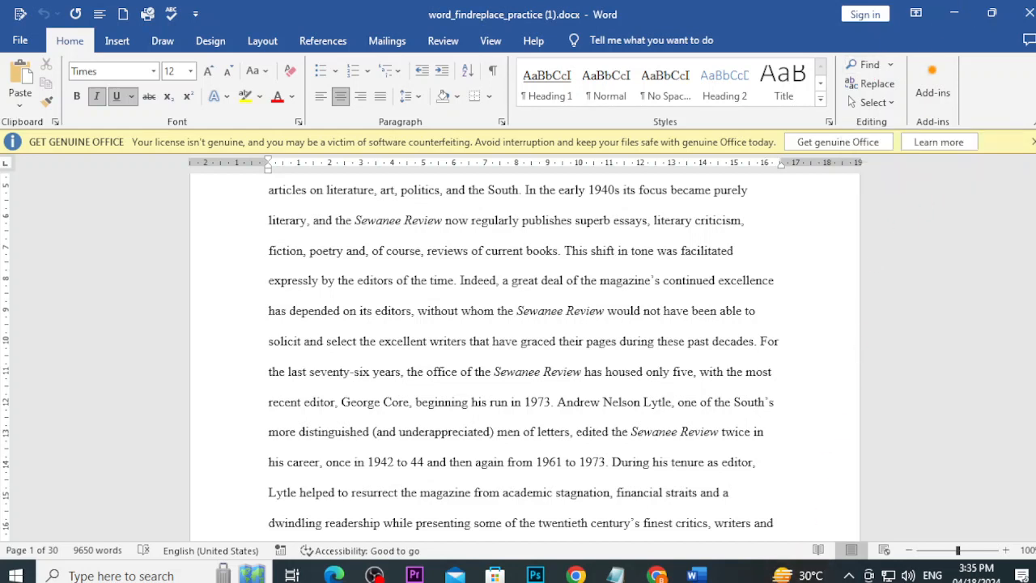
Step: Scroll the Find and Replace lesson past the Navigation pane steps to the 'To replace text' heading
mouse_move(656, 575)
left_click(745, 506)
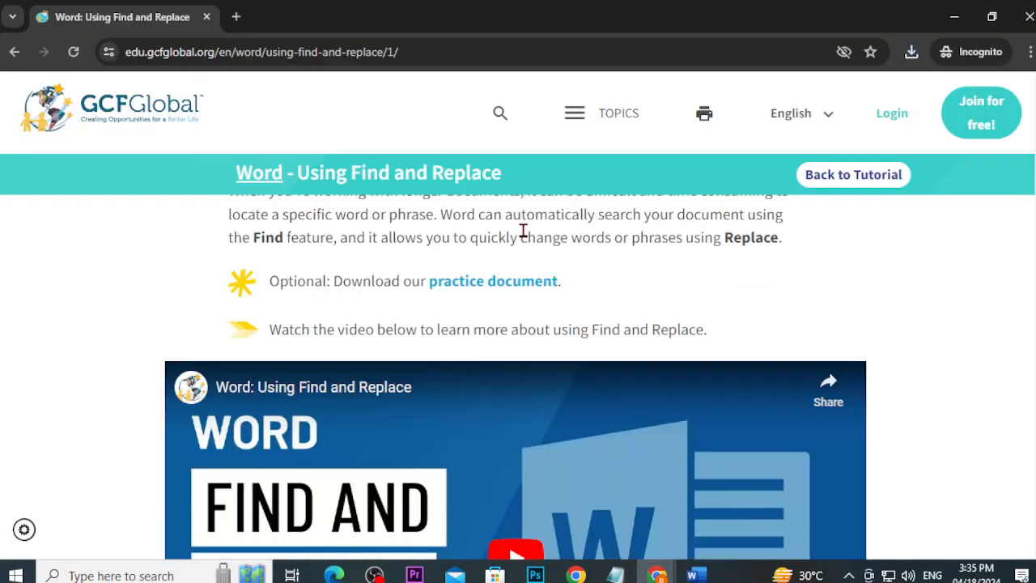
scroll(566, 274, "down", 3)
scroll(566, 274, "down", 6)
scroll(566, 272, "up", 1)
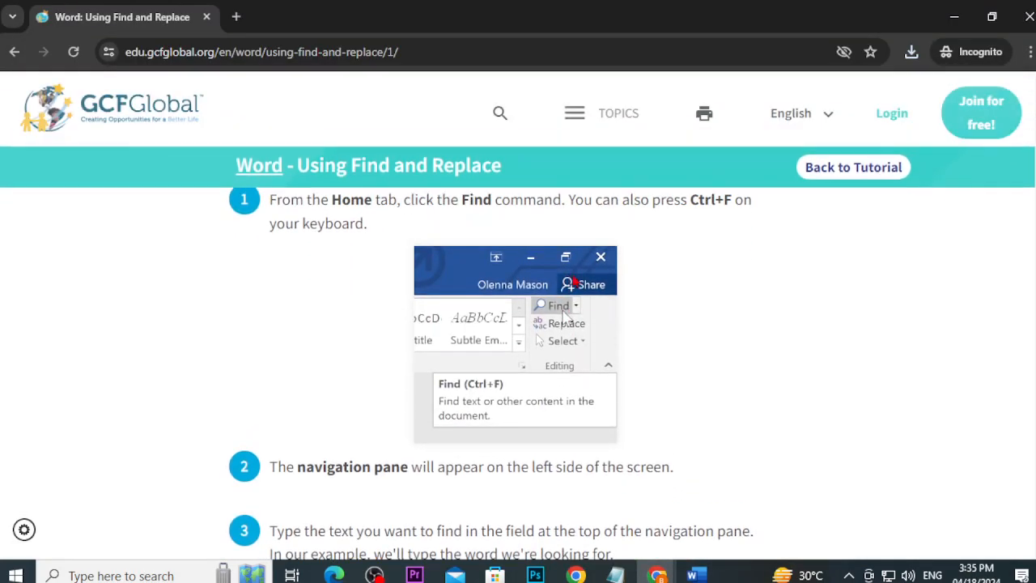
scroll(550, 312, "down", 3)
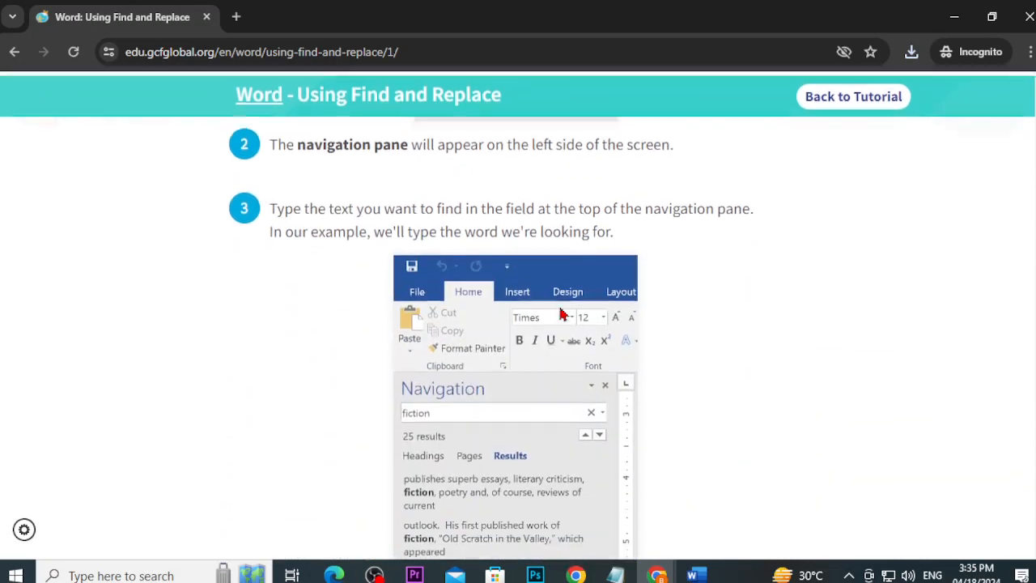
scroll(475, 298, "up", 1)
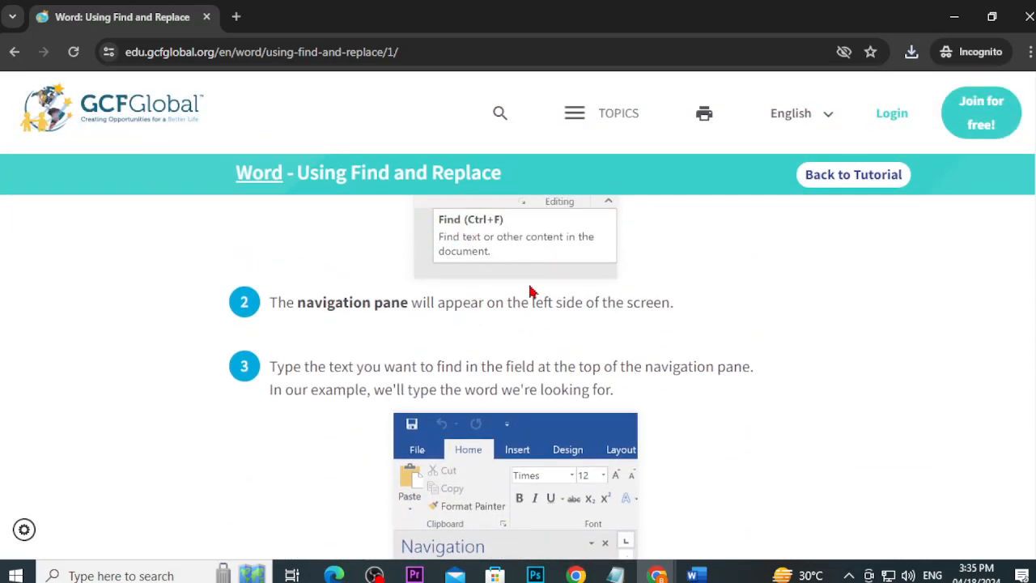
scroll(507, 360, "down", 1)
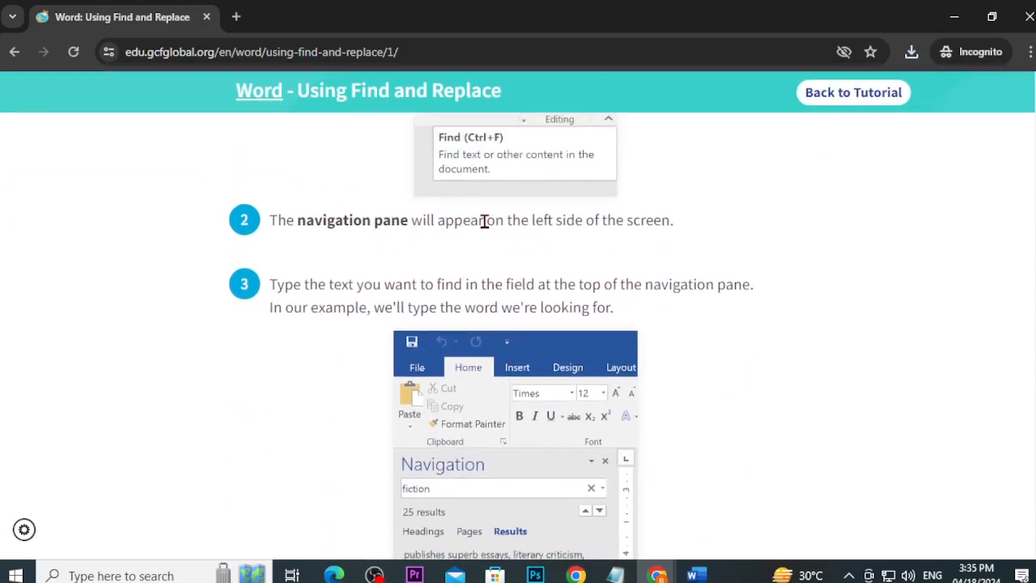
scroll(523, 259, "down", 2)
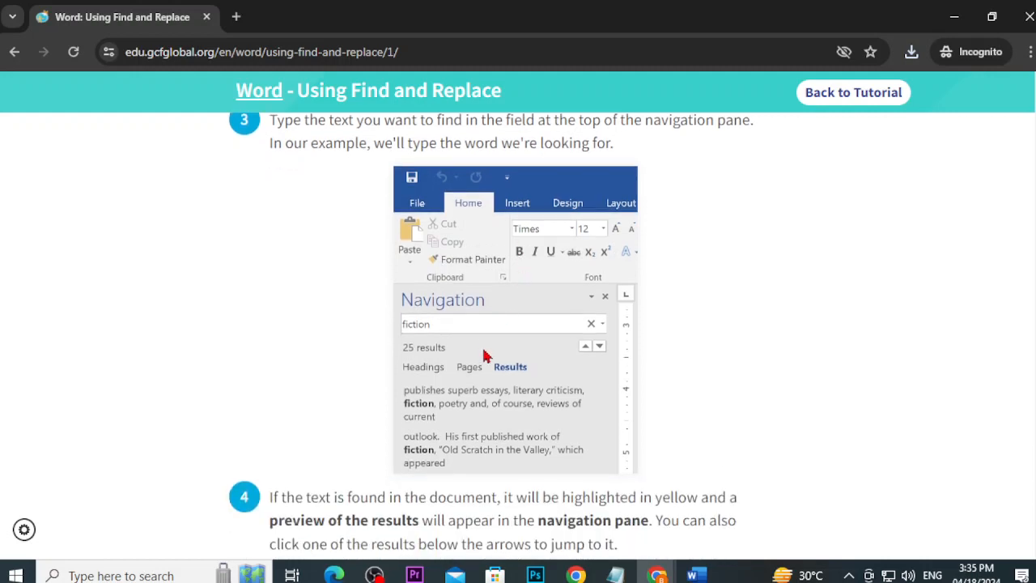
scroll(497, 357, "up", 1)
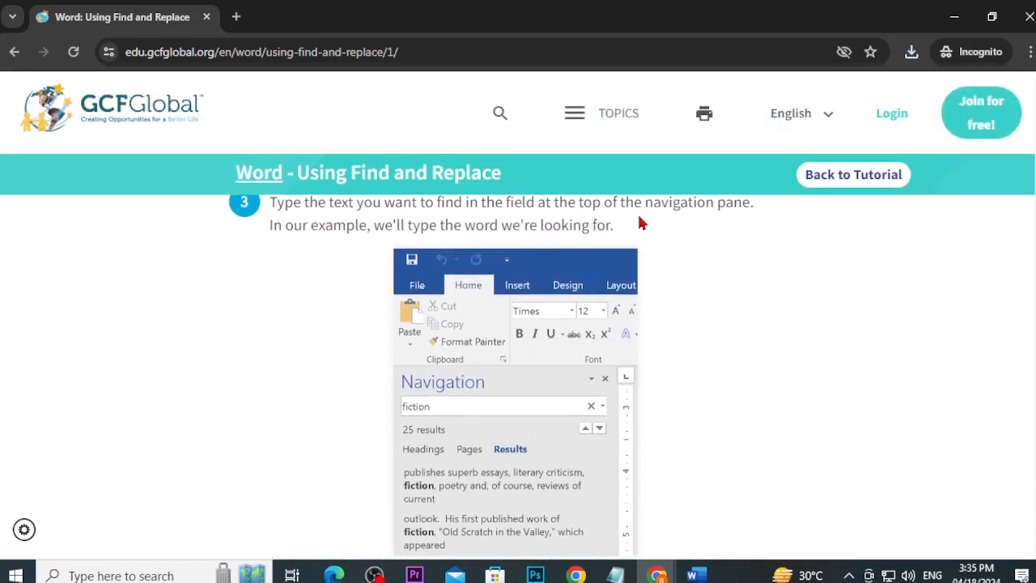
scroll(647, 218, "down", 4)
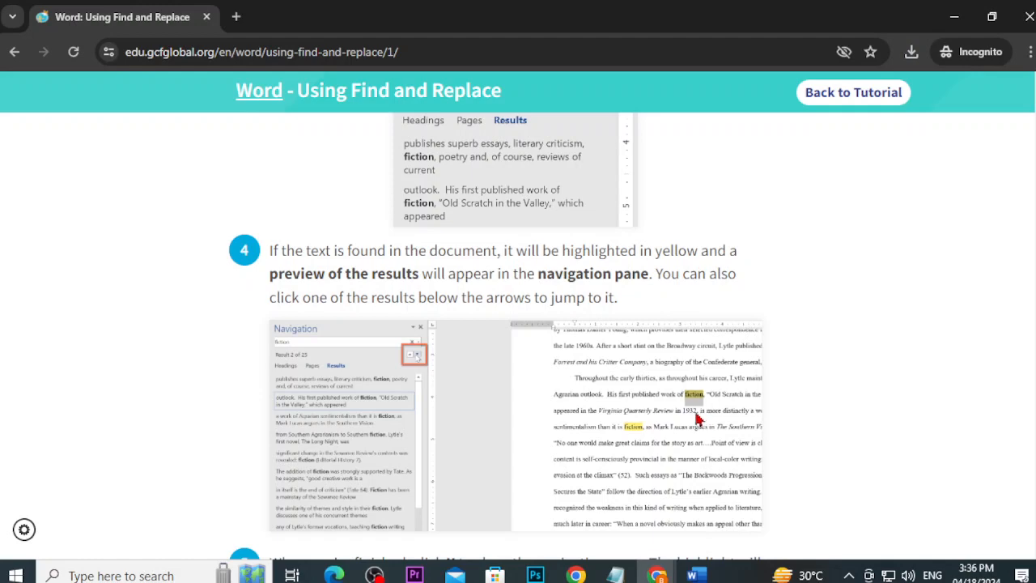
scroll(686, 416, "down", 3)
scroll(686, 416, "up", 1)
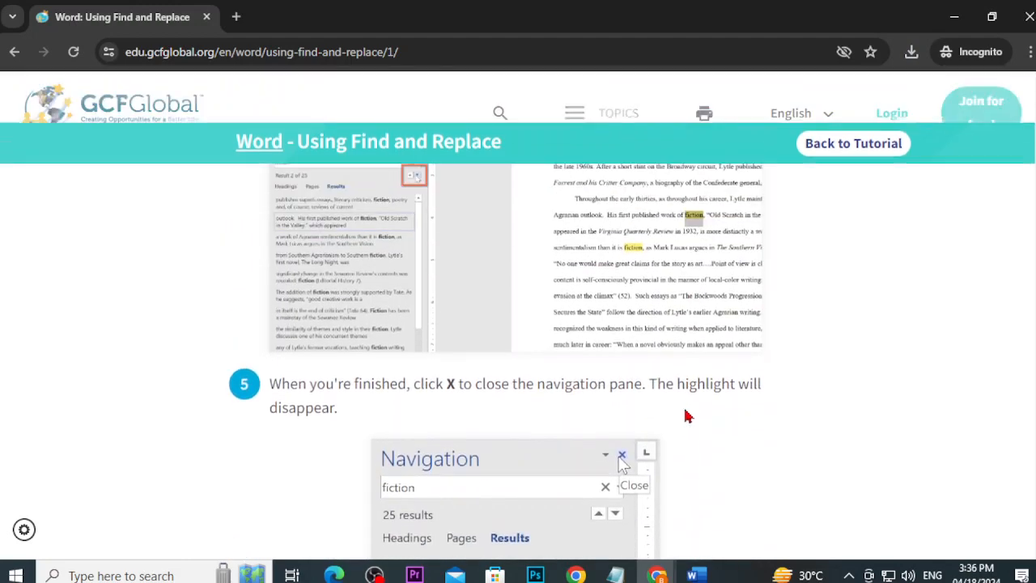
scroll(633, 484, "down", 2)
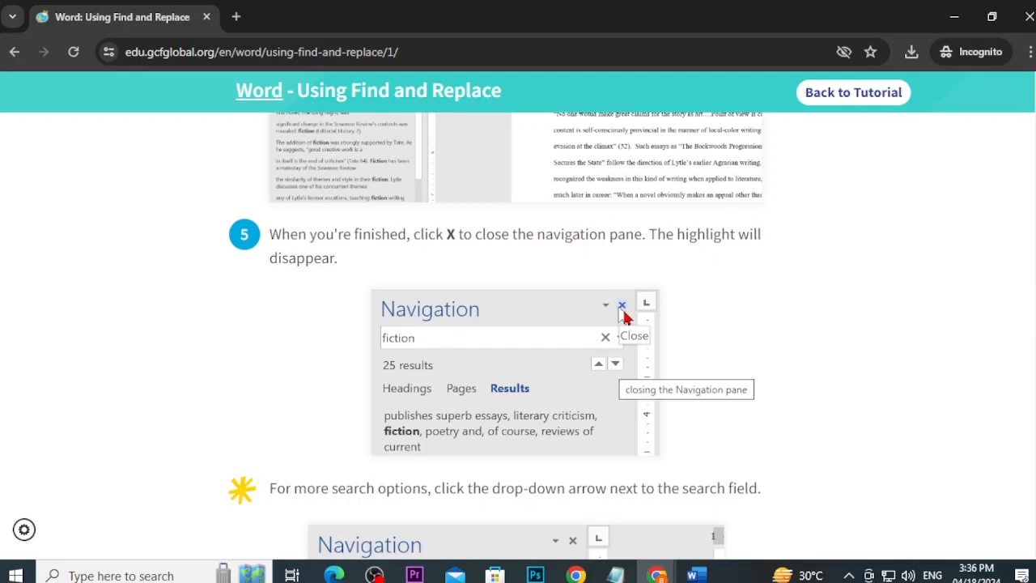
scroll(622, 324, "down", 3)
scroll(631, 352, "up", 2)
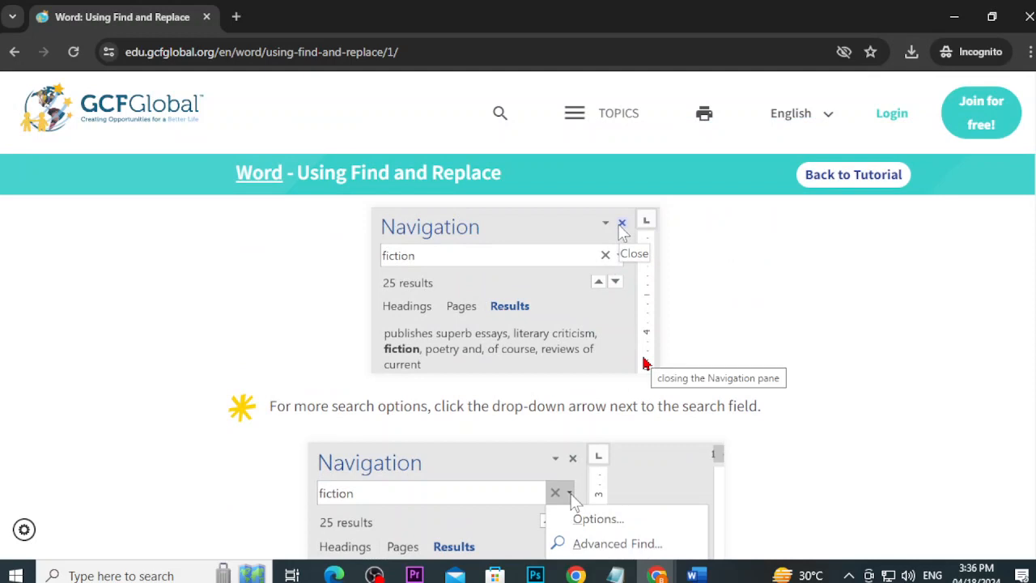
scroll(645, 363, "down", 2)
scroll(643, 364, "down", 1)
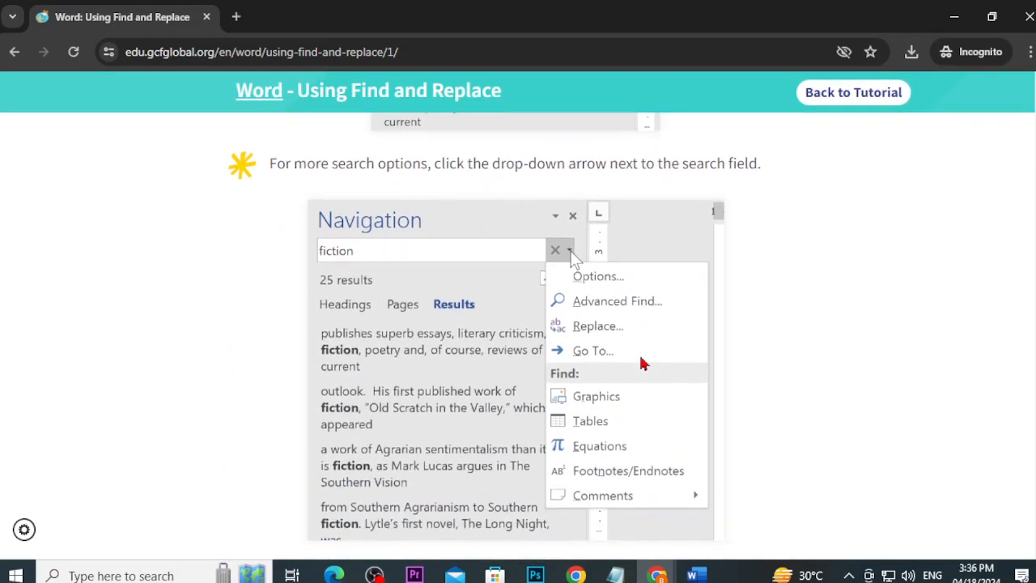
scroll(642, 363, "down", 5)
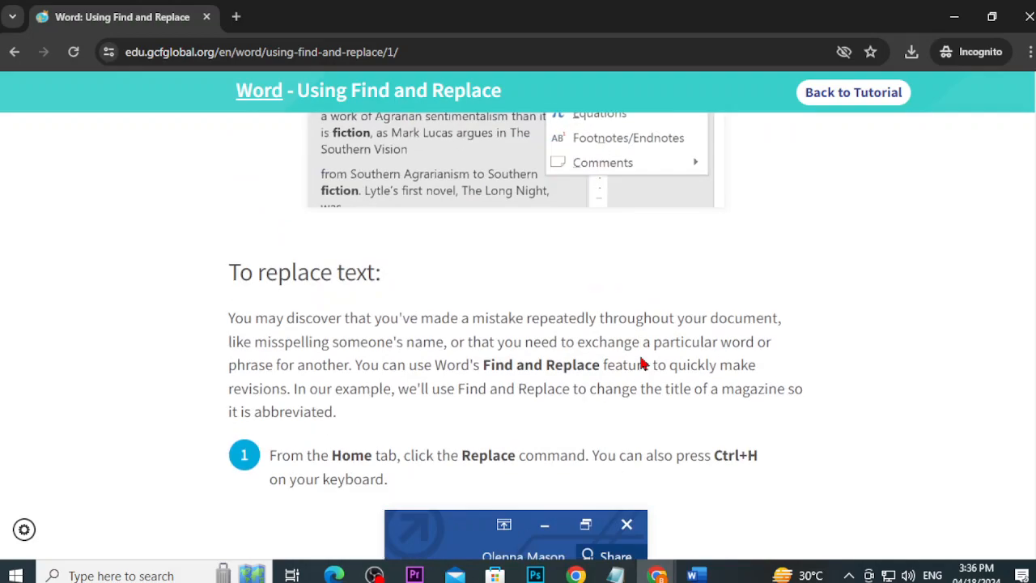
scroll(344, 282, "up", 1)
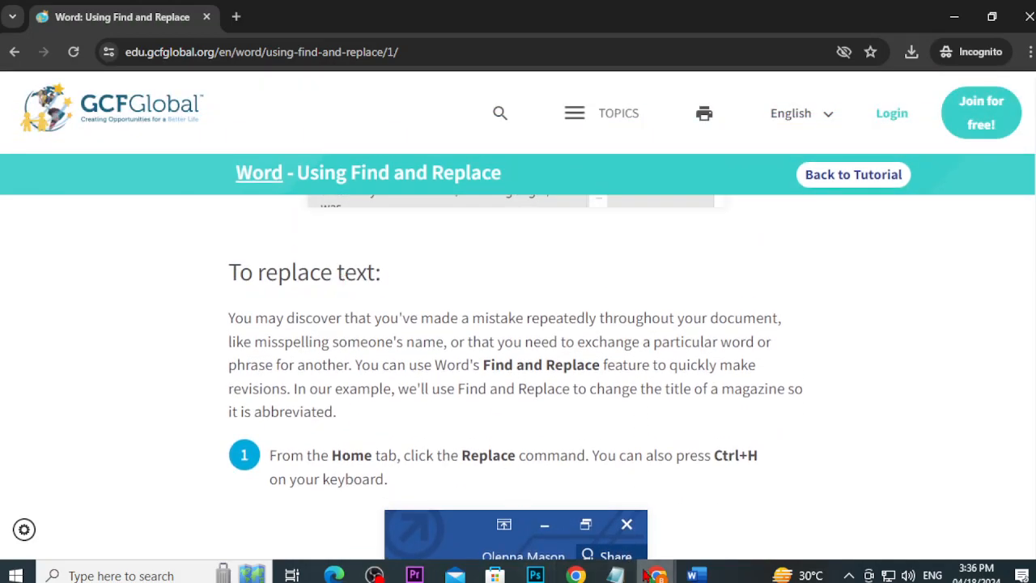
left_click(692, 575)
Step: Search the essay for 'without', step through its 7 matches, and close the Navigation pane
scroll(570, 403, "up", 3)
scroll(571, 403, "down", 3)
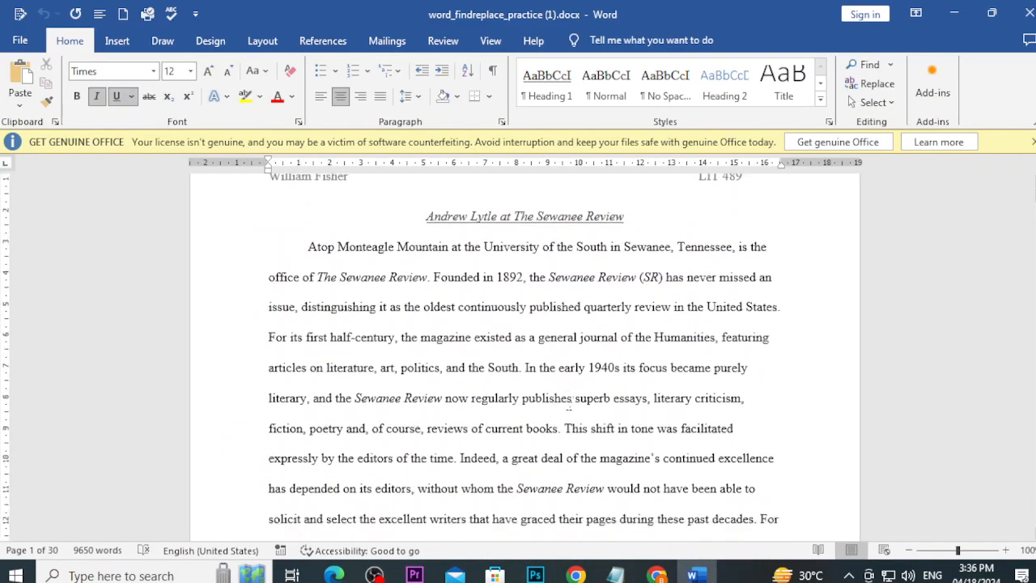
scroll(561, 397, "up", 2)
scroll(562, 396, "down", 2)
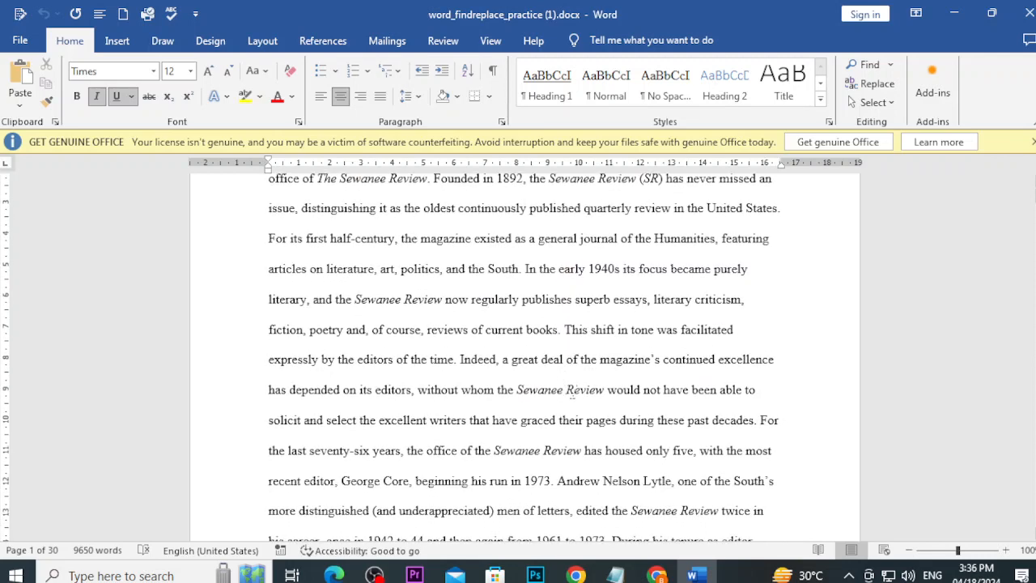
key("ctrl+f")
type("without")
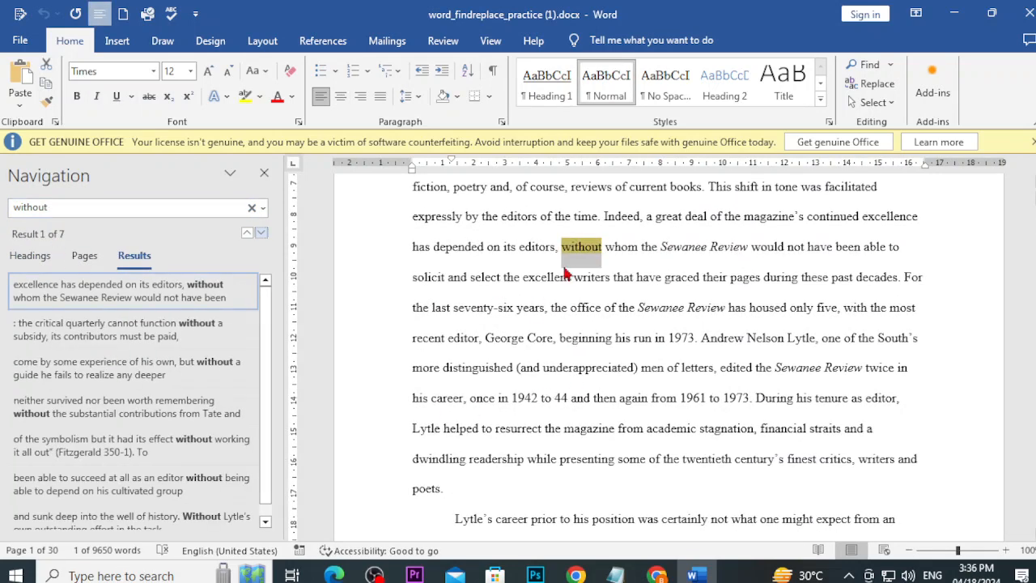
left_click(260, 233)
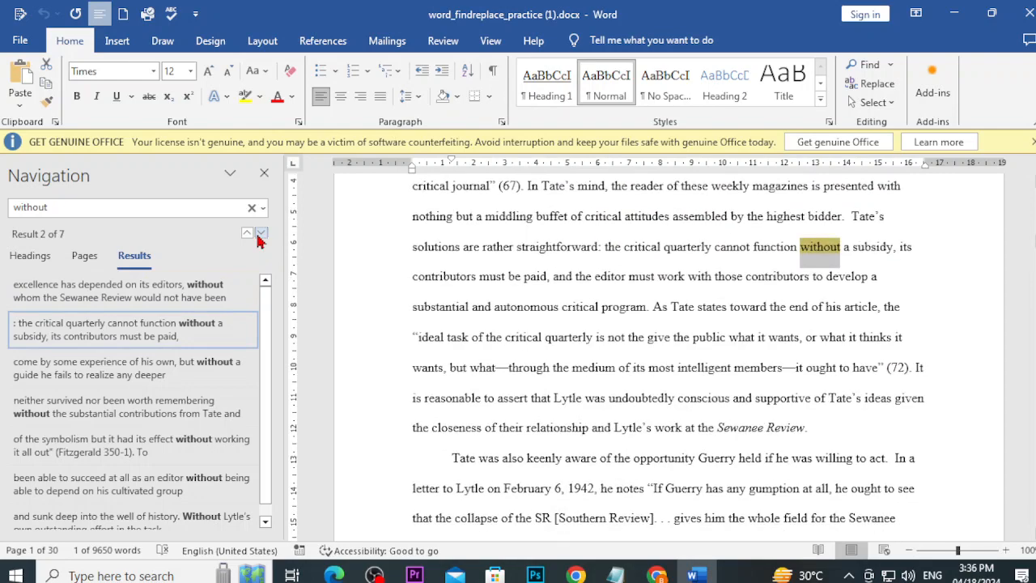
left_click(261, 233)
left_click(261, 233)
left_click(261, 233)
left_click(261, 233)
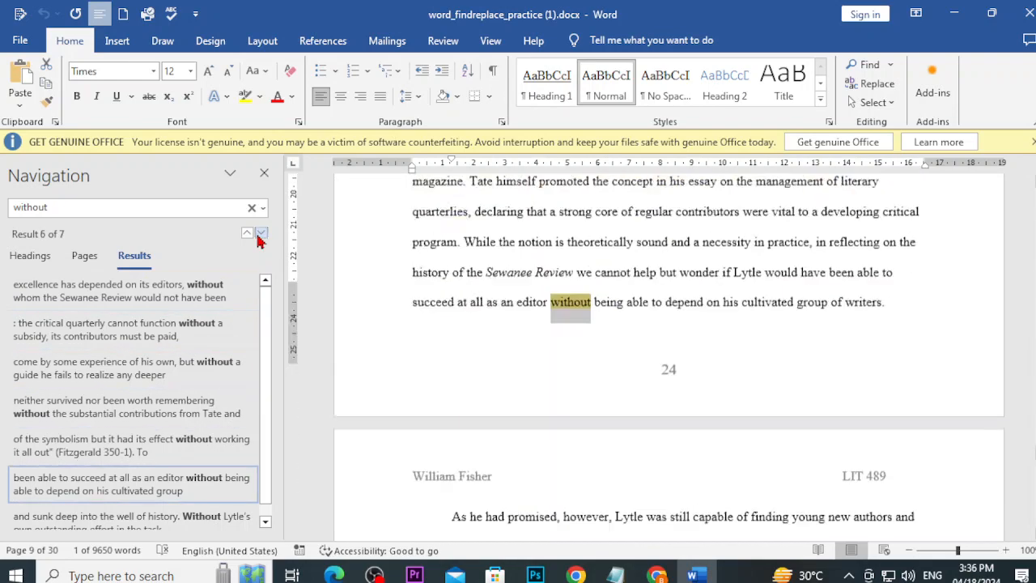
left_click(265, 175)
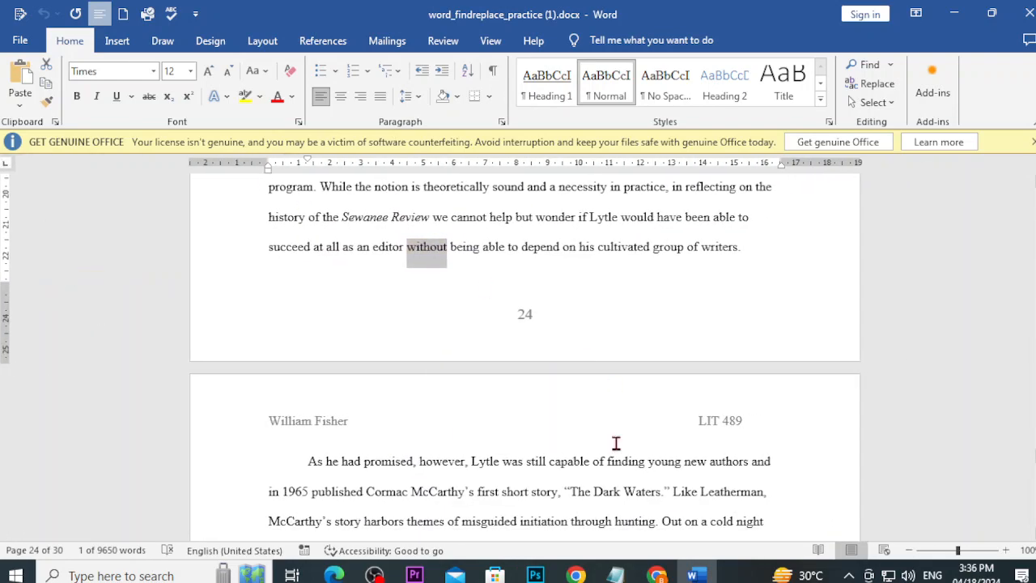
Step: Read the tutorial's replace steps, highlighting the Ctrl+H shortcut, down to the 'Sewanee Review' to 'SR' example
mouse_move(657, 574)
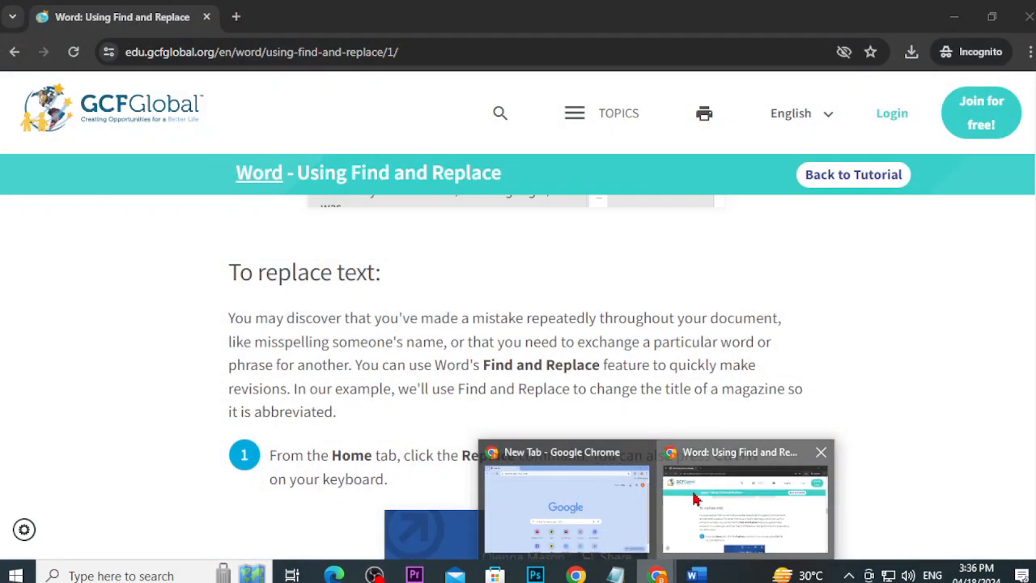
left_click(745, 501)
scroll(559, 351, "down", 4)
scroll(564, 350, "up", 2)
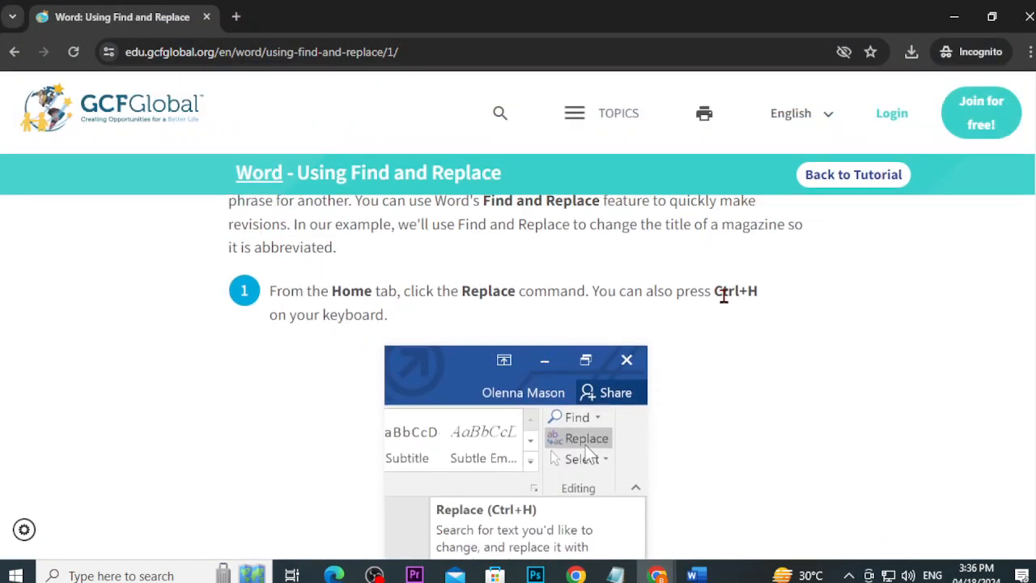
left_click_drag(714, 291, 759, 291)
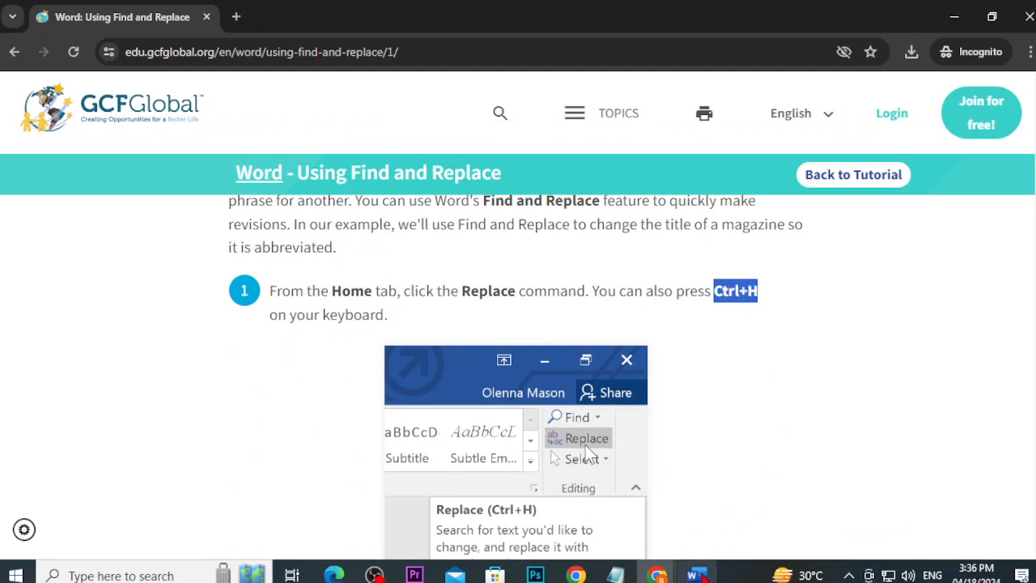
left_click(692, 575)
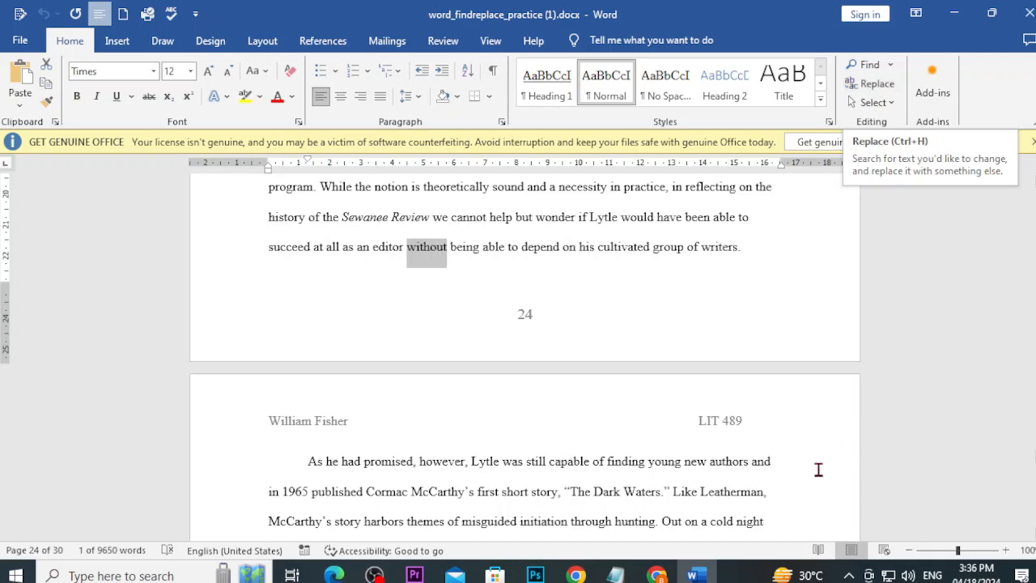
left_click(656, 575)
scroll(534, 501, "down", 6)
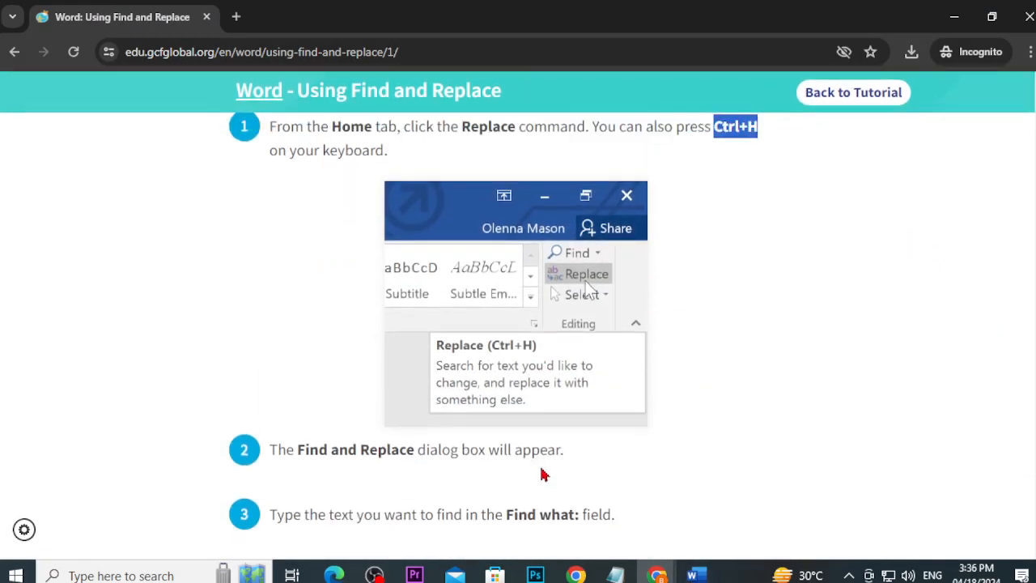
scroll(517, 206, "up", 3)
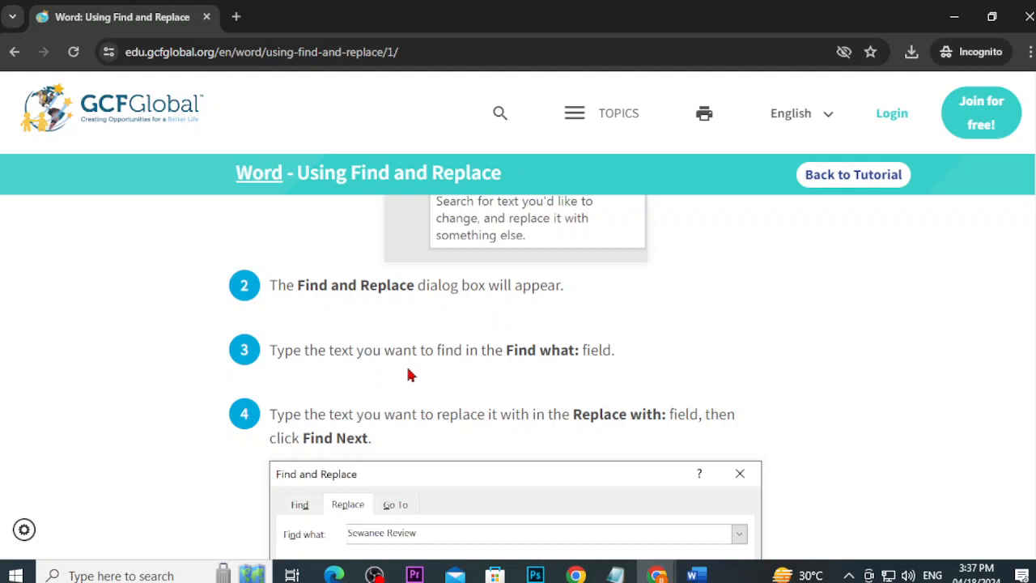
scroll(534, 383, "down", 2)
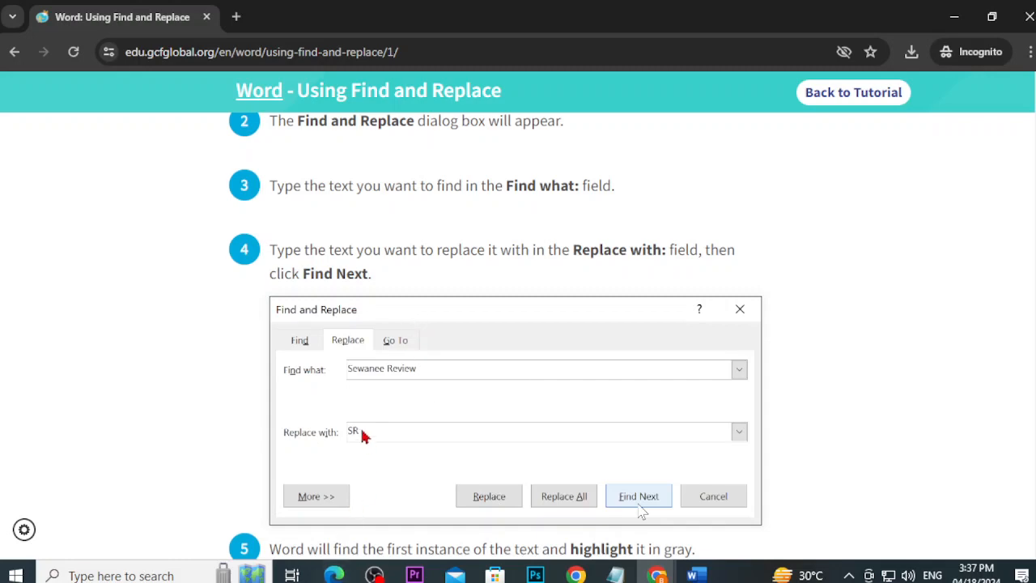
Step: Type a person's full name after 'University' in the first paragraph and select it
key("alt+Tab")
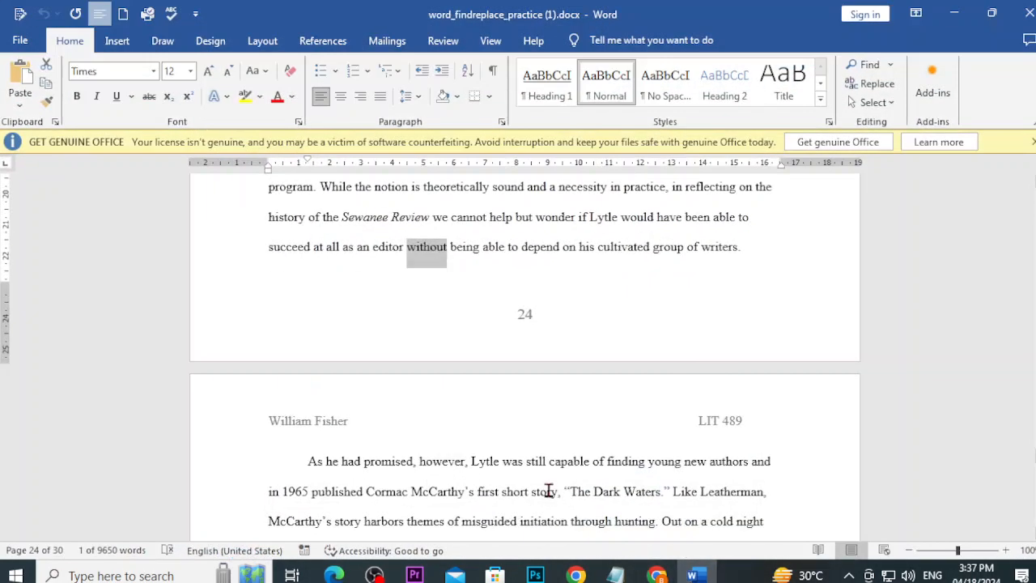
scroll(549, 491, "up", 15)
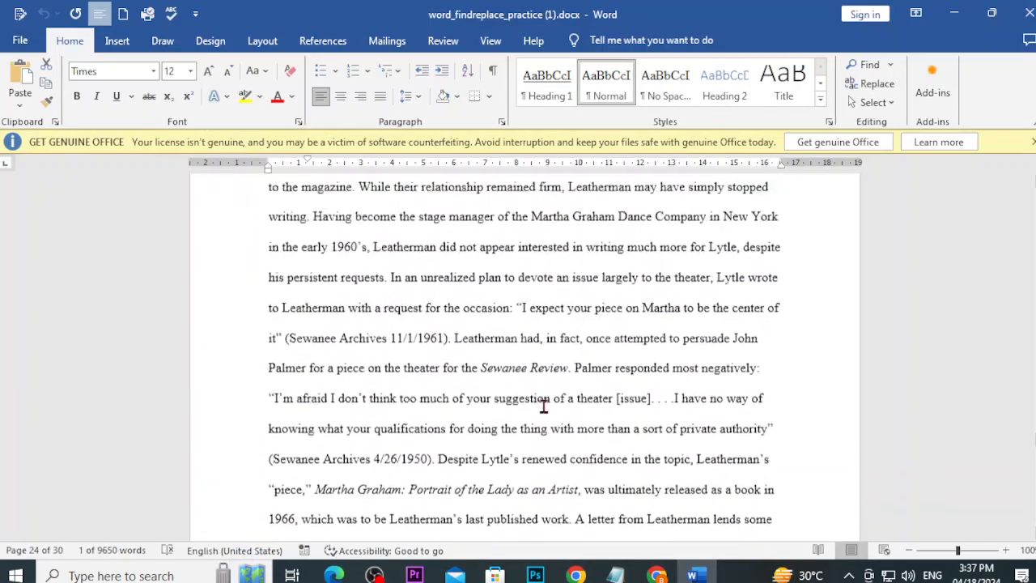
scroll(543, 406, "up", 12)
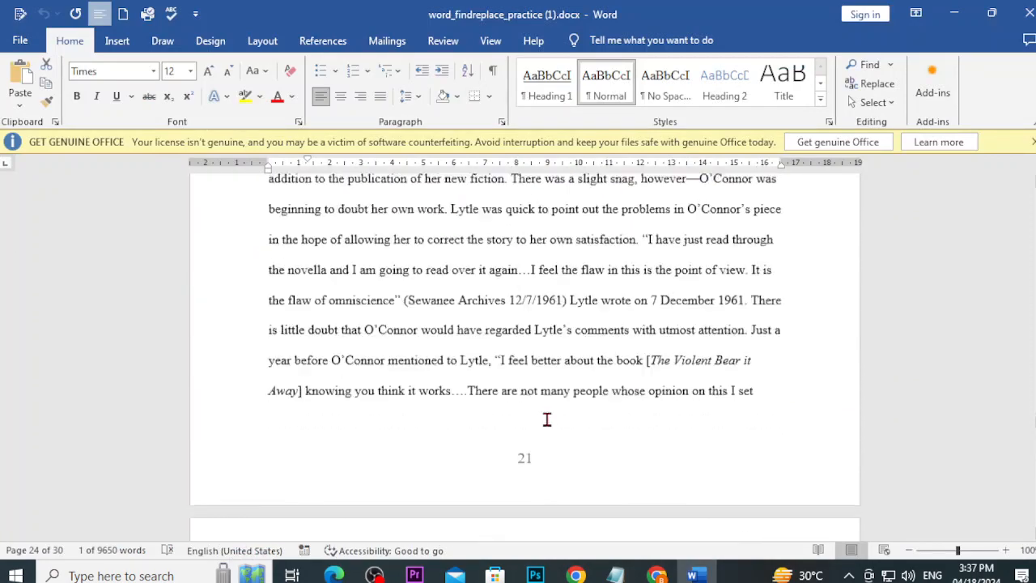
scroll(547, 419, "up", 10)
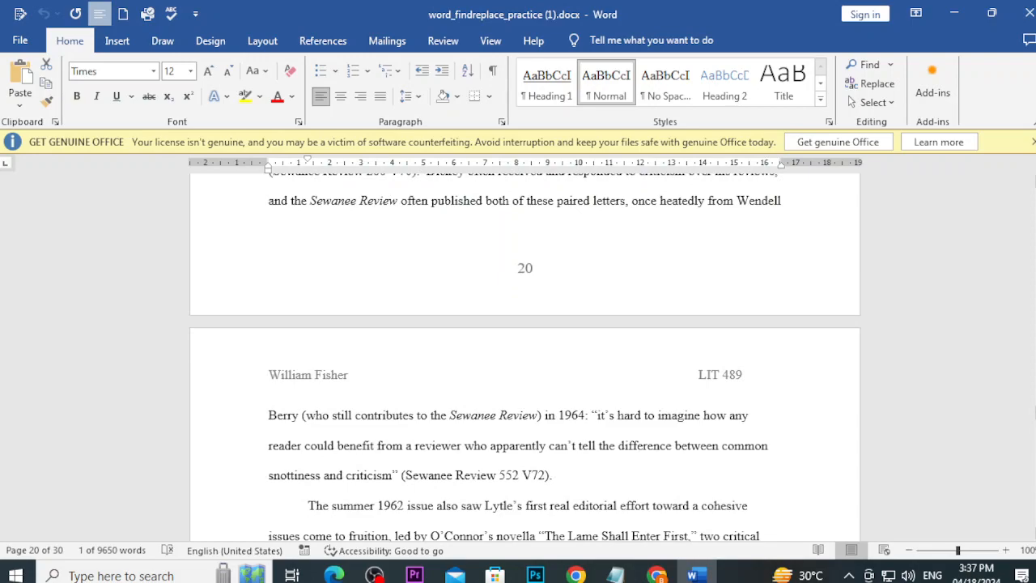
scroll(544, 364, "up", 20)
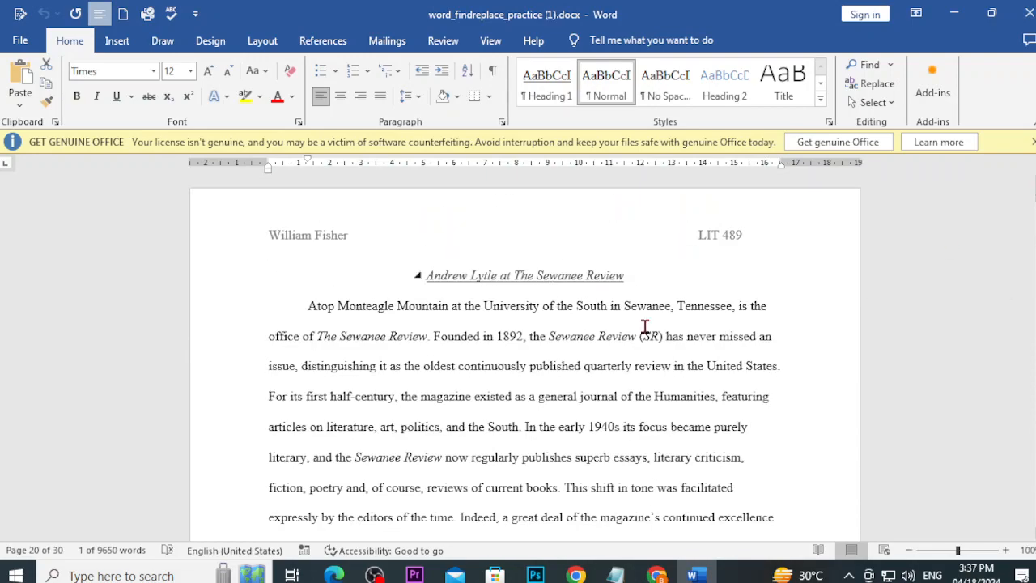
left_click(543, 308)
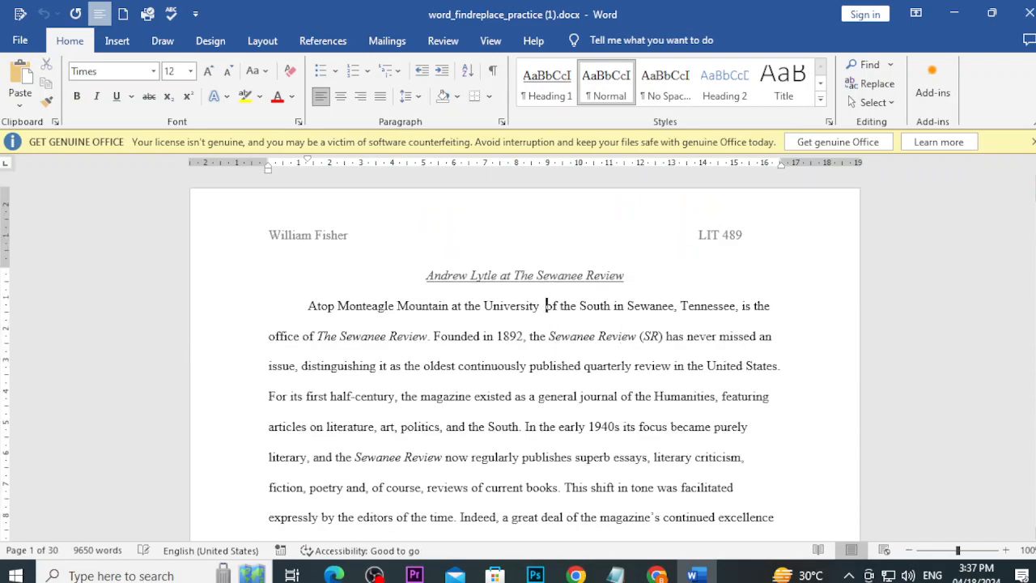
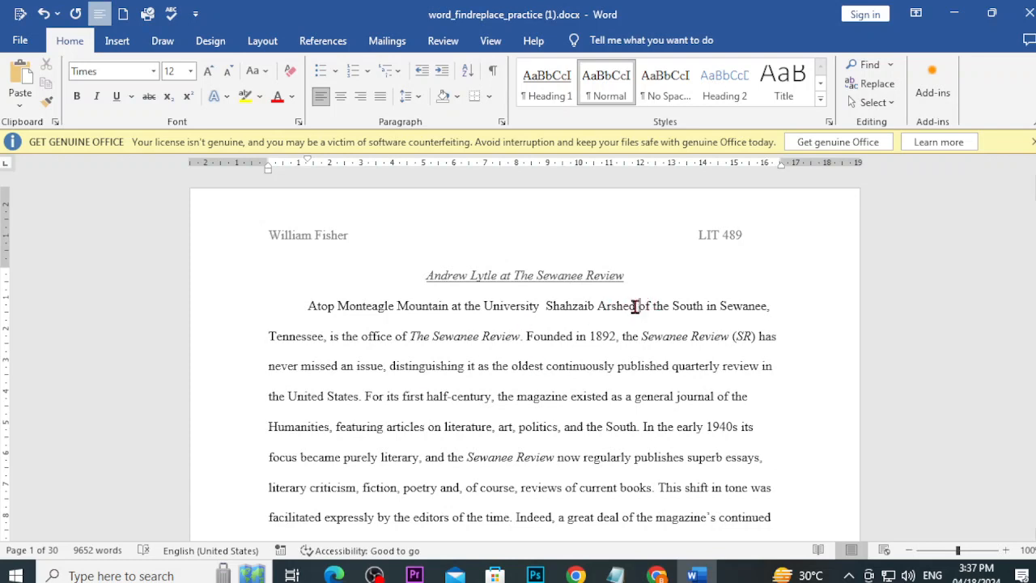
left_click_drag(638, 306, 559, 299)
key("ctrl+c")
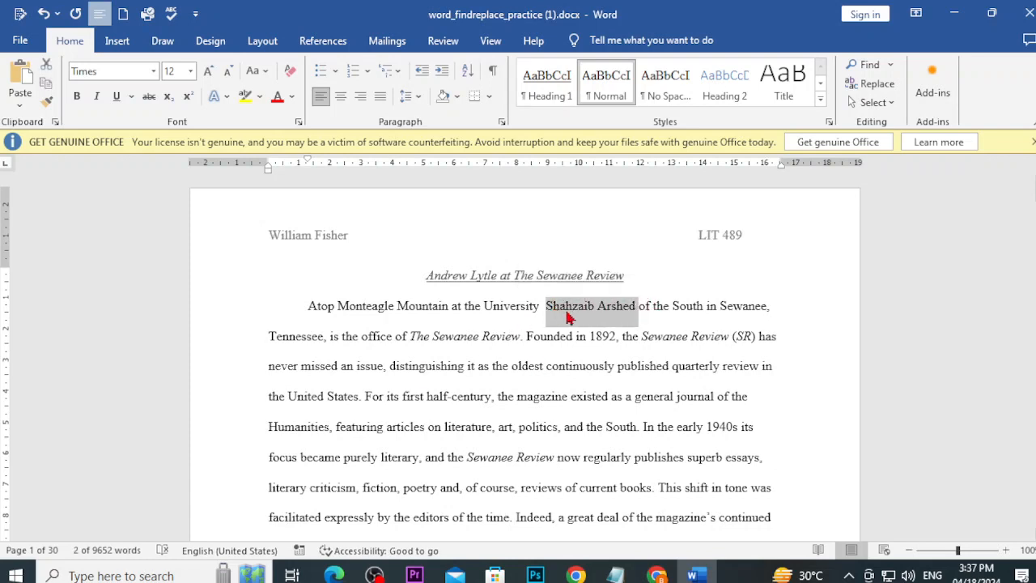
Step: Paste the name before 'art', after 'poetry', after 'choice' and before 'It is reasonable'
left_click(498, 426)
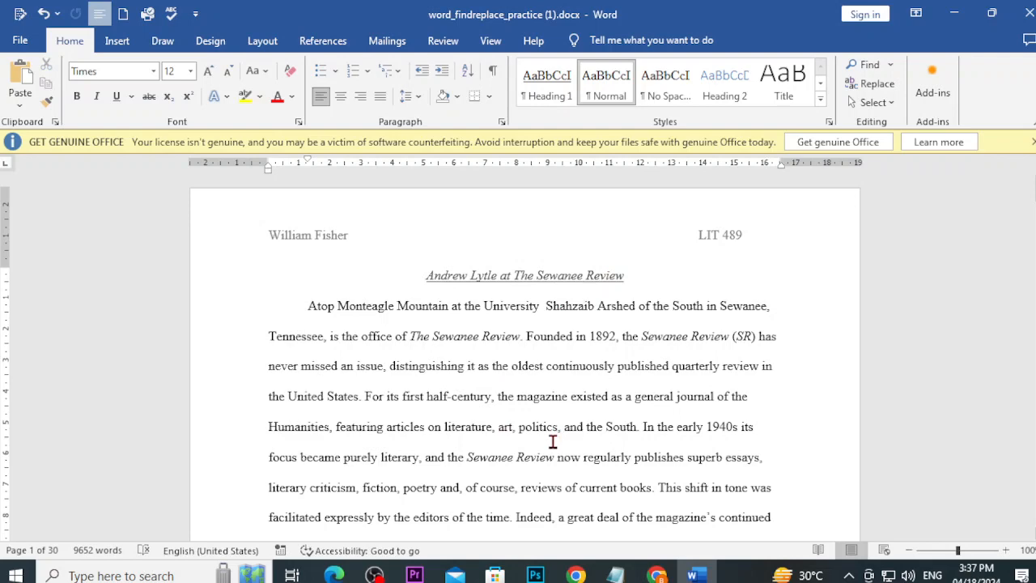
key("ctrl+v")
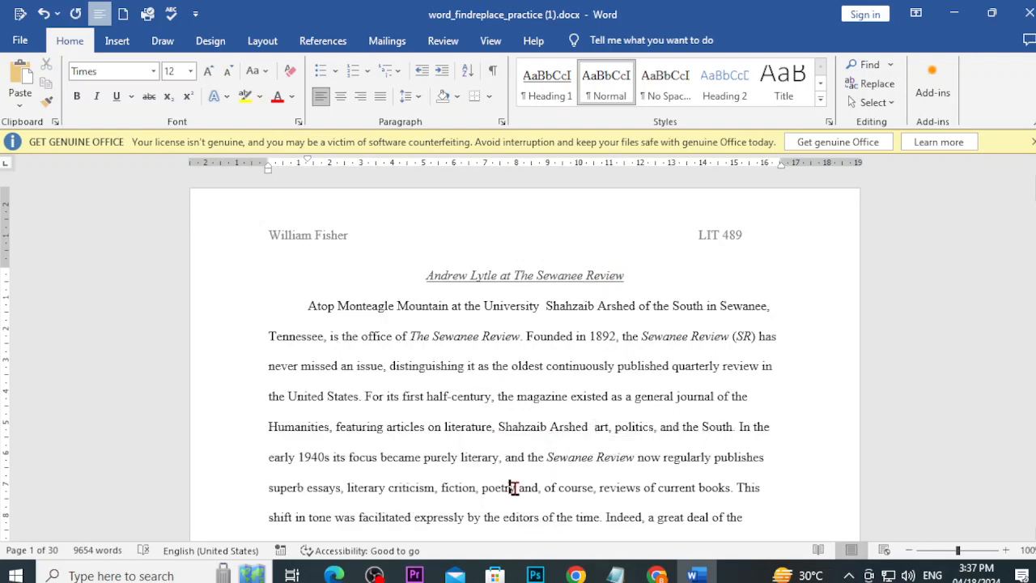
left_click(519, 488)
key("ctrl+v")
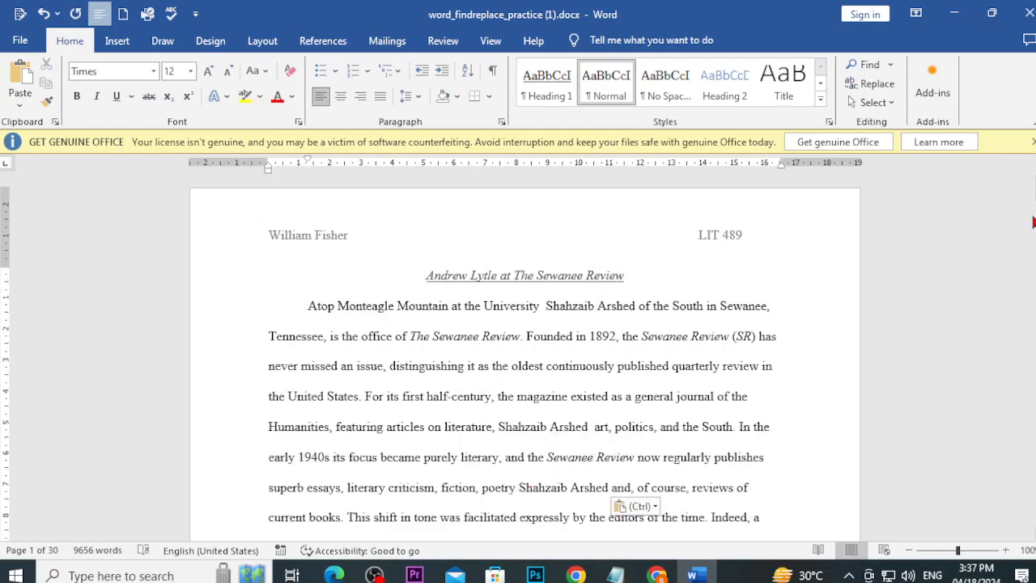
left_click_drag(1034, 194, 1035, 231)
left_click(598, 305)
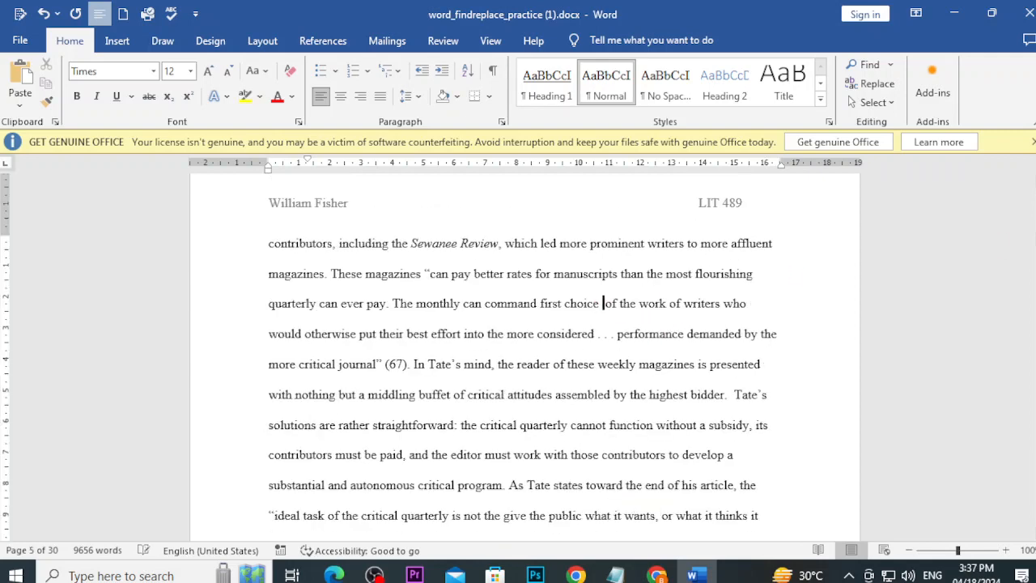
key("ctrl+v")
scroll(620, 334, "down", 2)
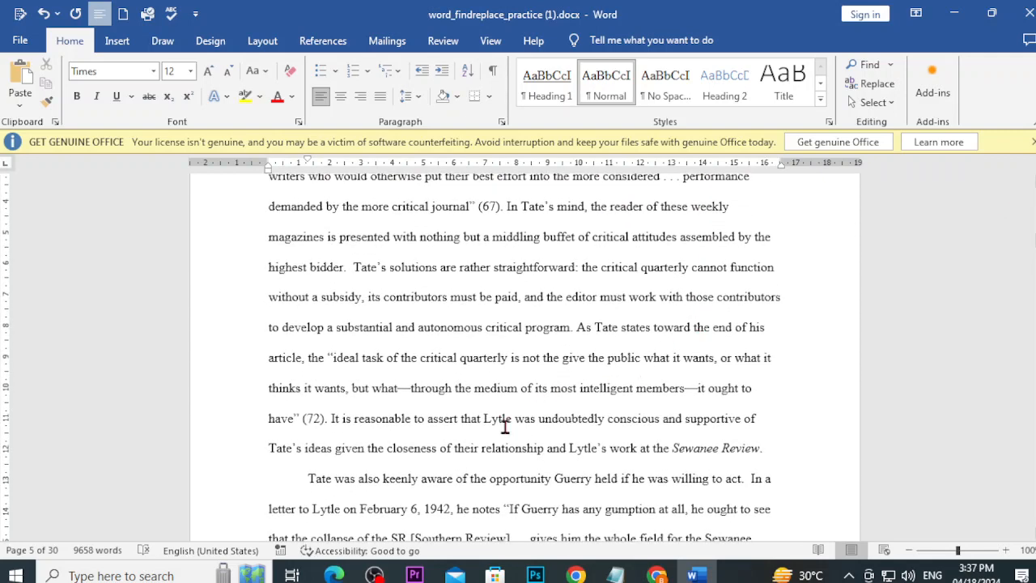
left_click(331, 428)
key("ctrl+v")
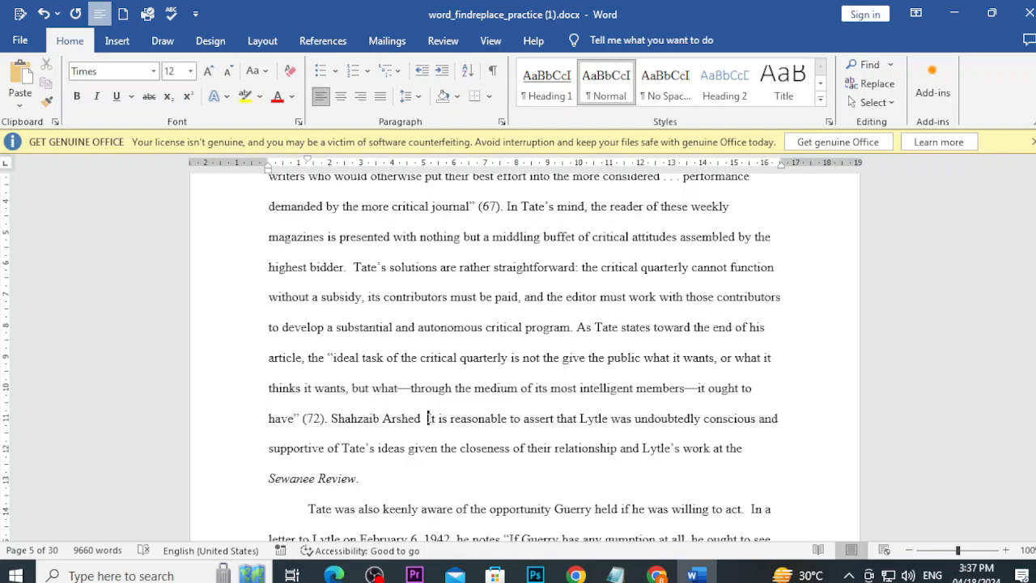
Step: Search the Navigation pane for the inserted first name, review its 5 results, then close the pane
key("ctrl+f")
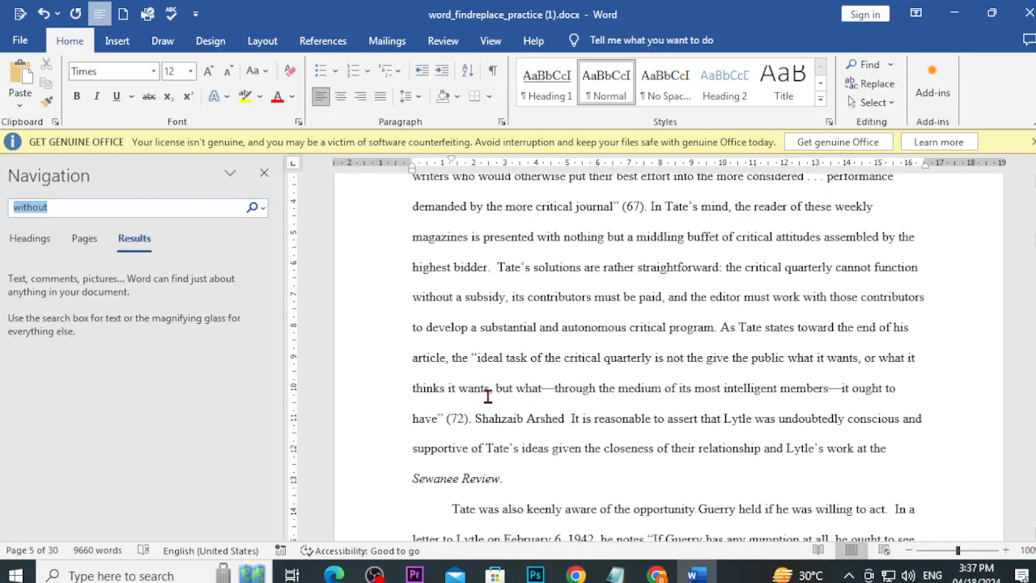
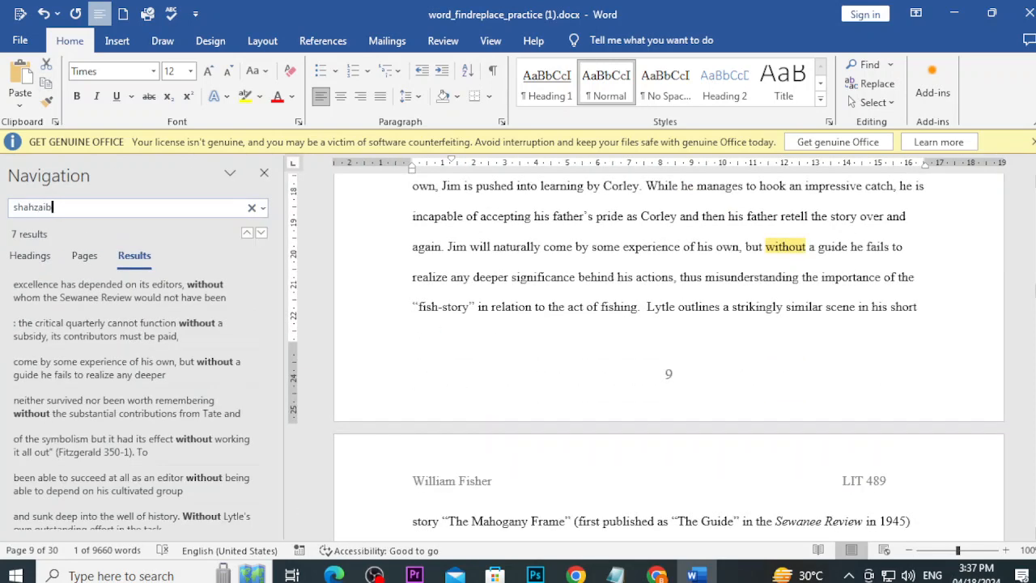
key("Return")
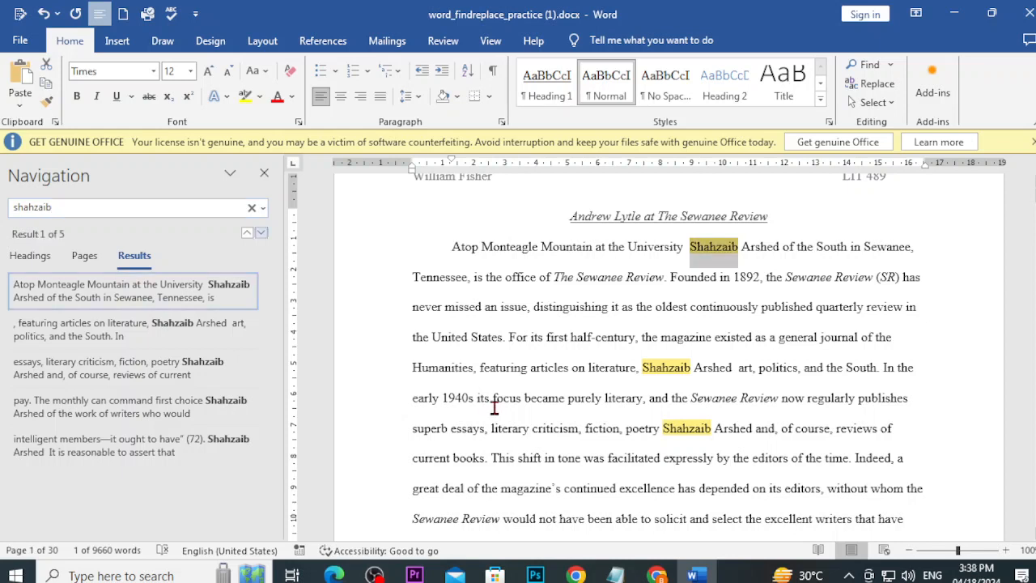
left_click(263, 176)
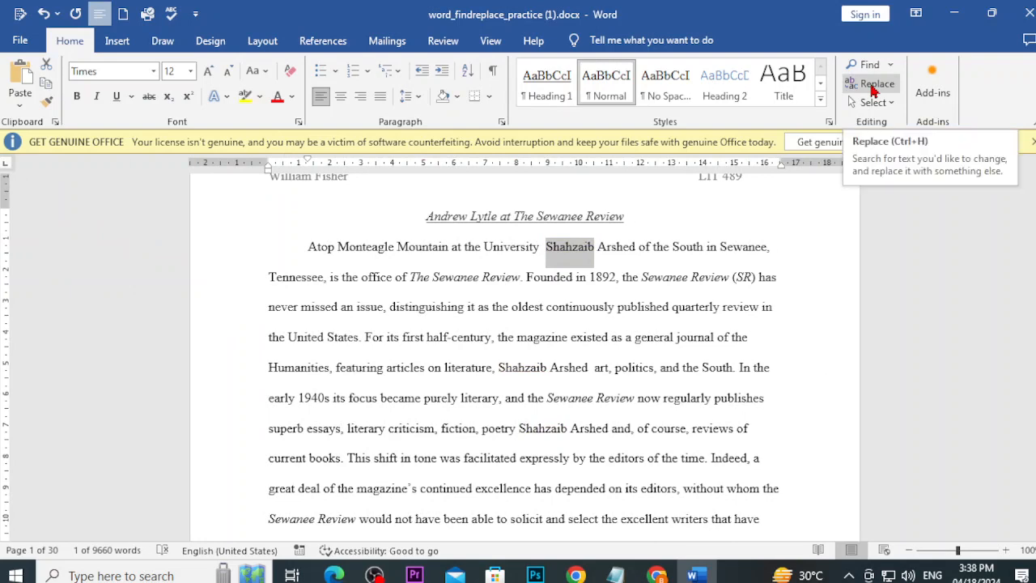
Step: In Find and Replace, set the full name as the search term and 'SA' as replacement, checking occurrences
left_click(874, 86)
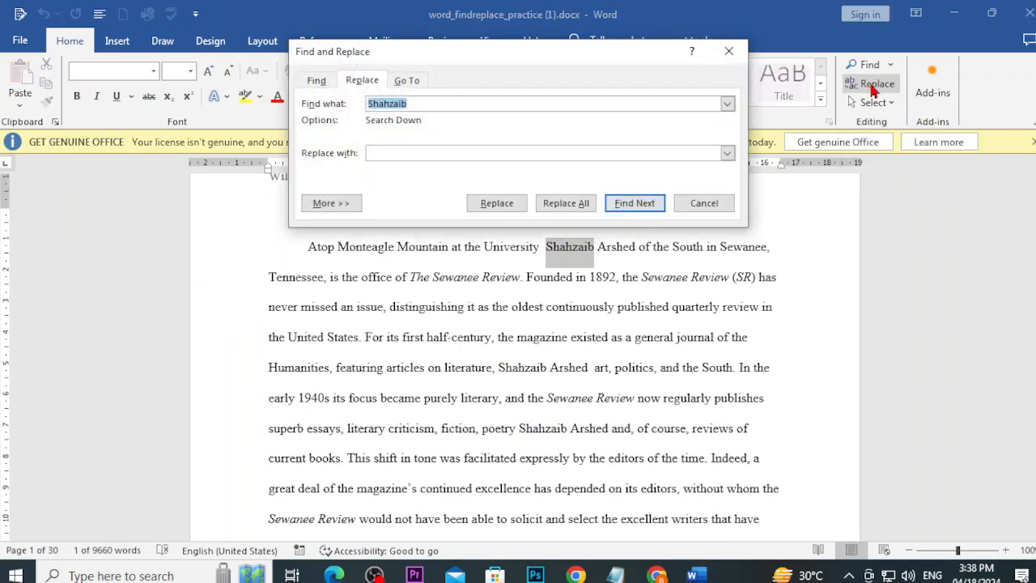
left_click(500, 108)
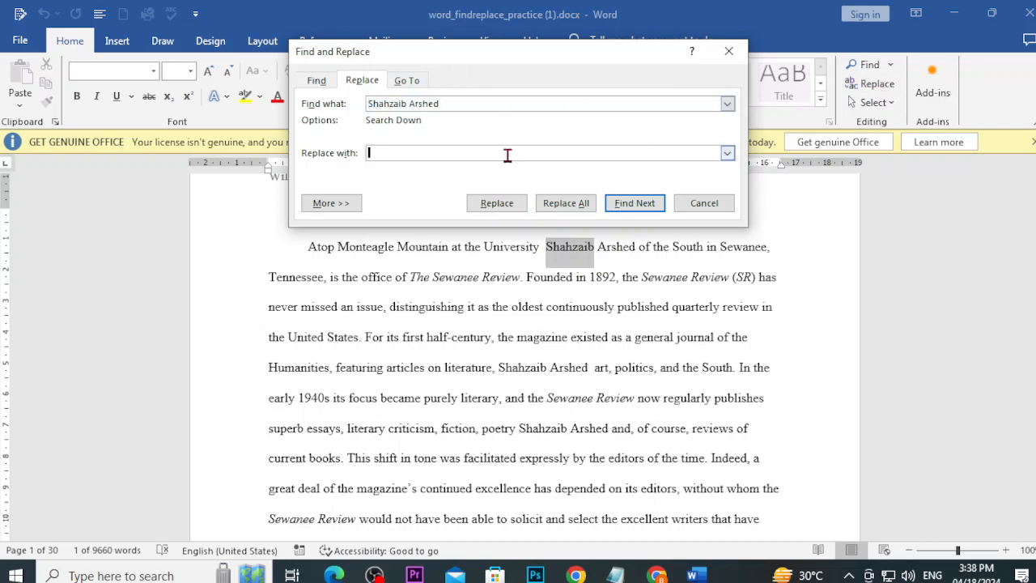
type("SA")
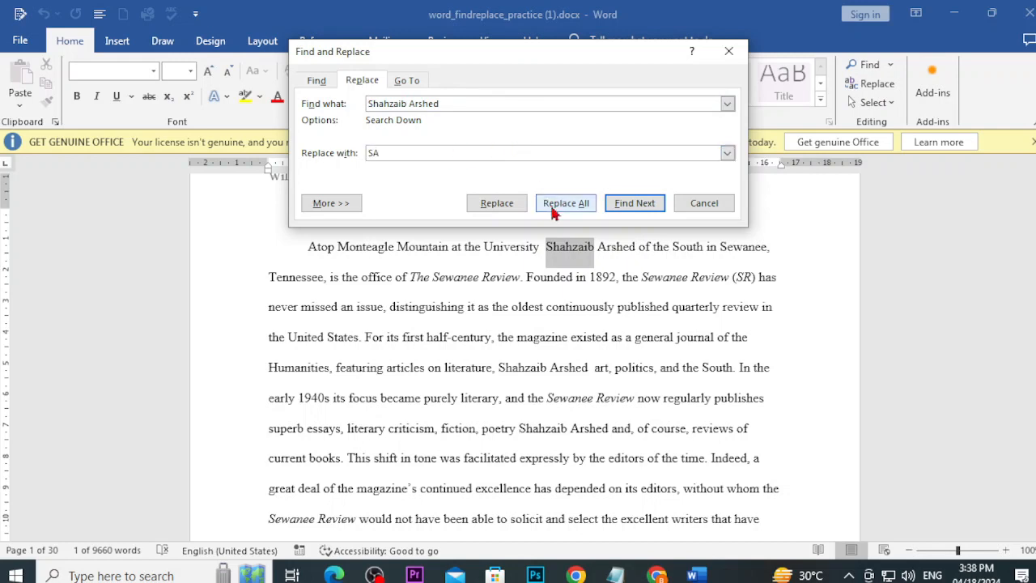
left_click(619, 208)
left_click(620, 208)
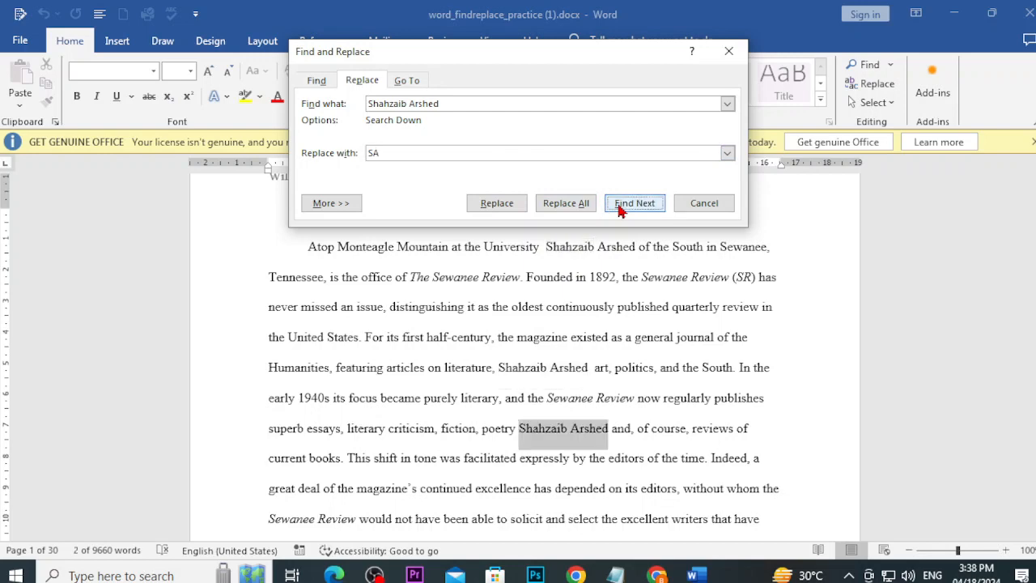
Step: Replace all 5 occurrences with 'SA', confirm continuing from the start, and close the dialog
left_click(565, 203)
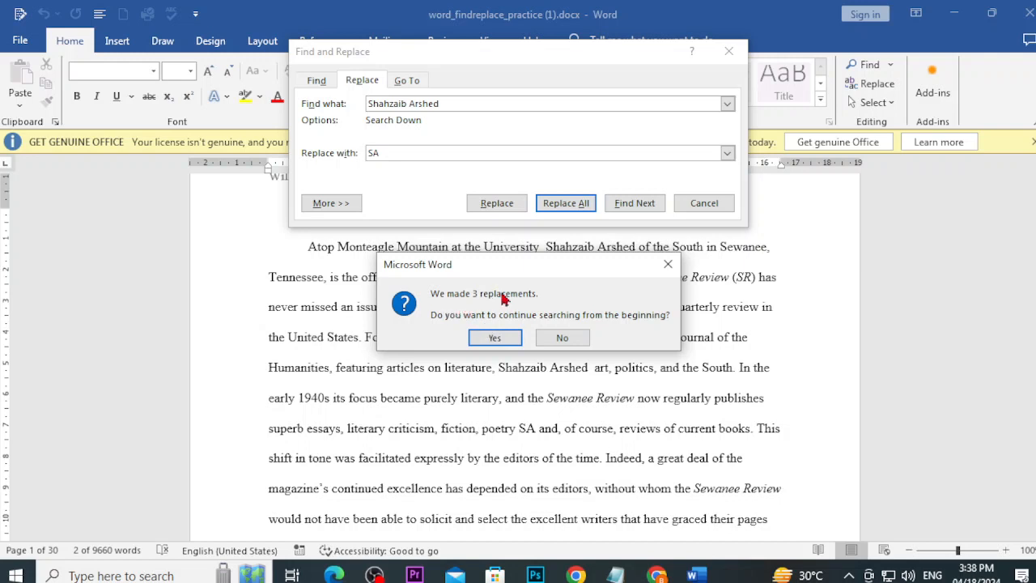
left_click(499, 338)
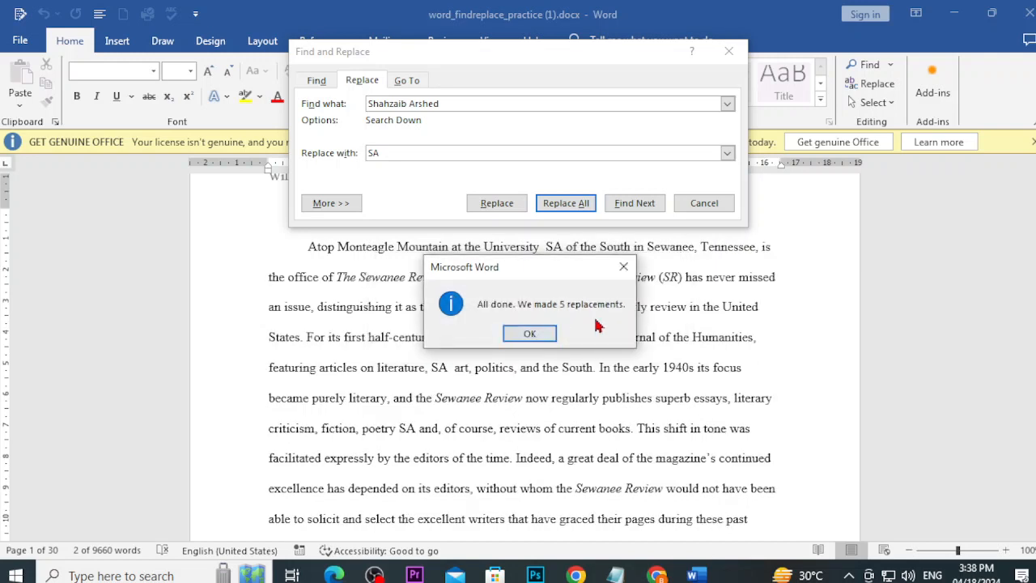
left_click(556, 335)
left_click(729, 51)
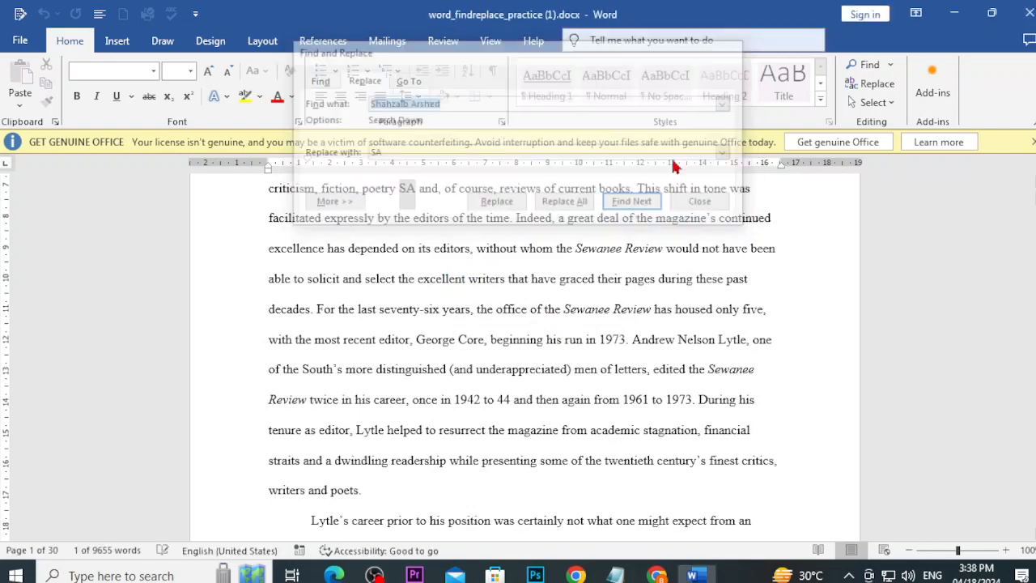
scroll(571, 397, "up", 5)
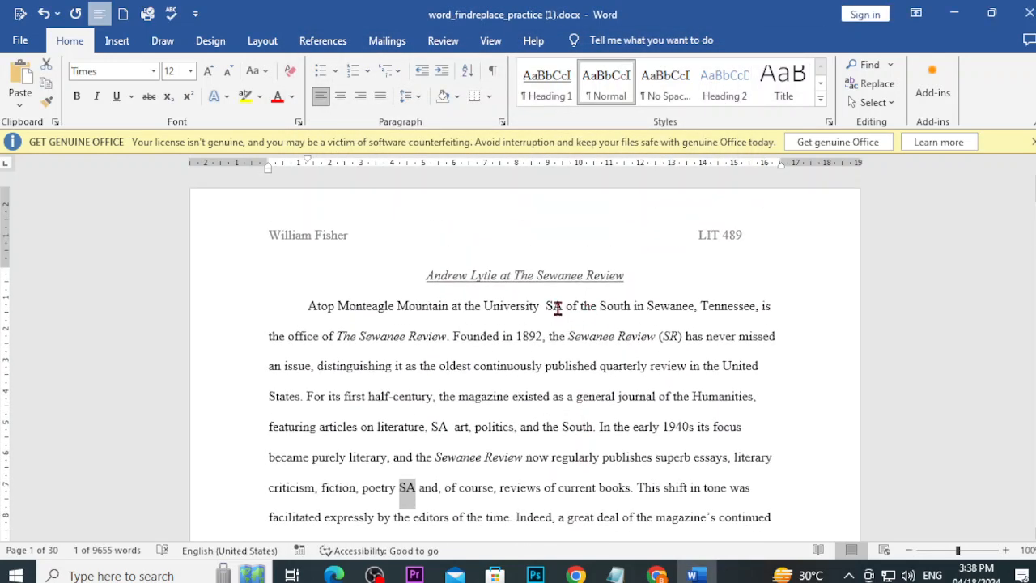
Step: Confirm the old name returns no matches, then search 'SA' and step through its 67 results
left_click_drag(565, 307, 538, 306)
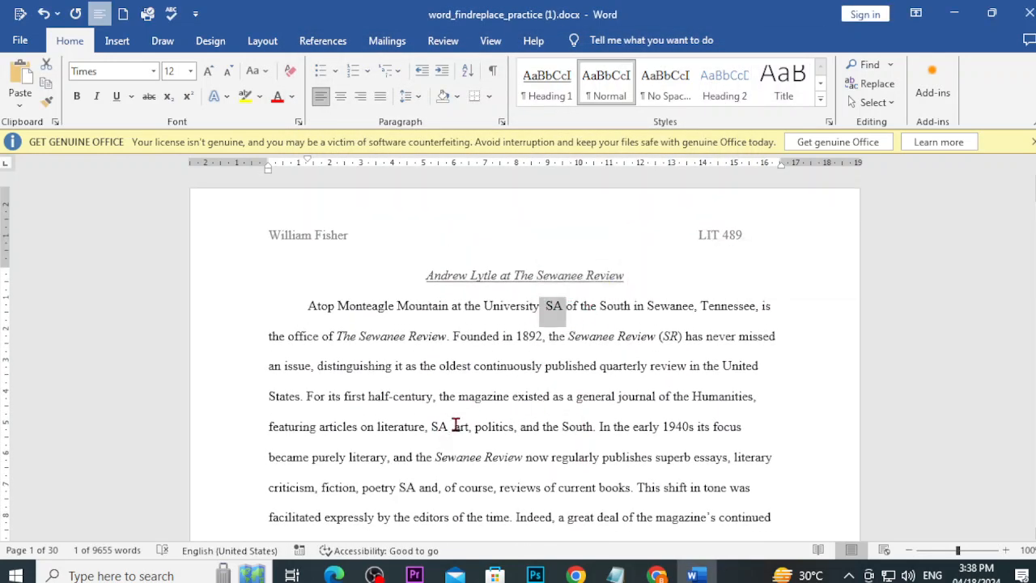
left_click_drag(449, 427, 437, 430)
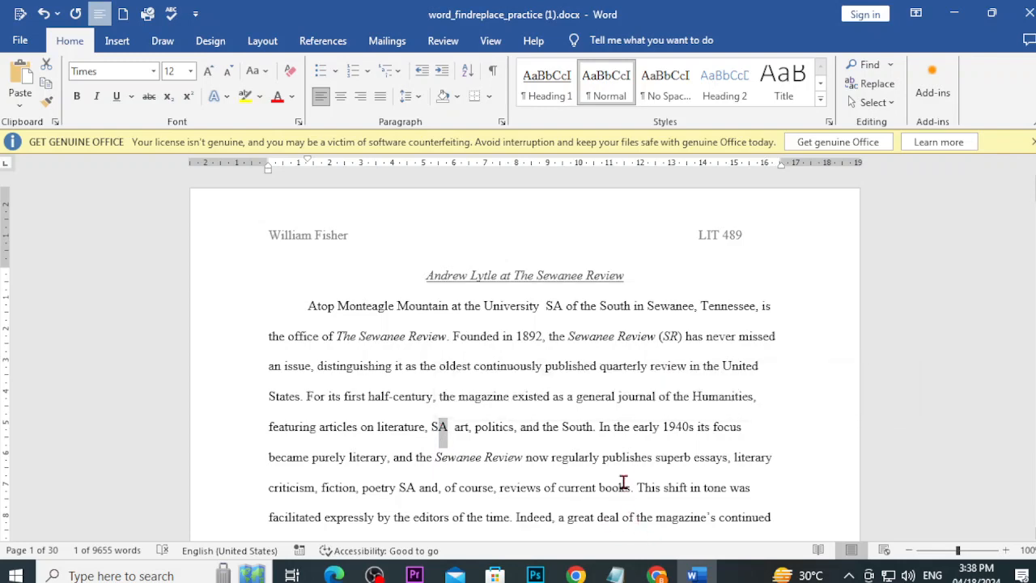
key("ctrl+f")
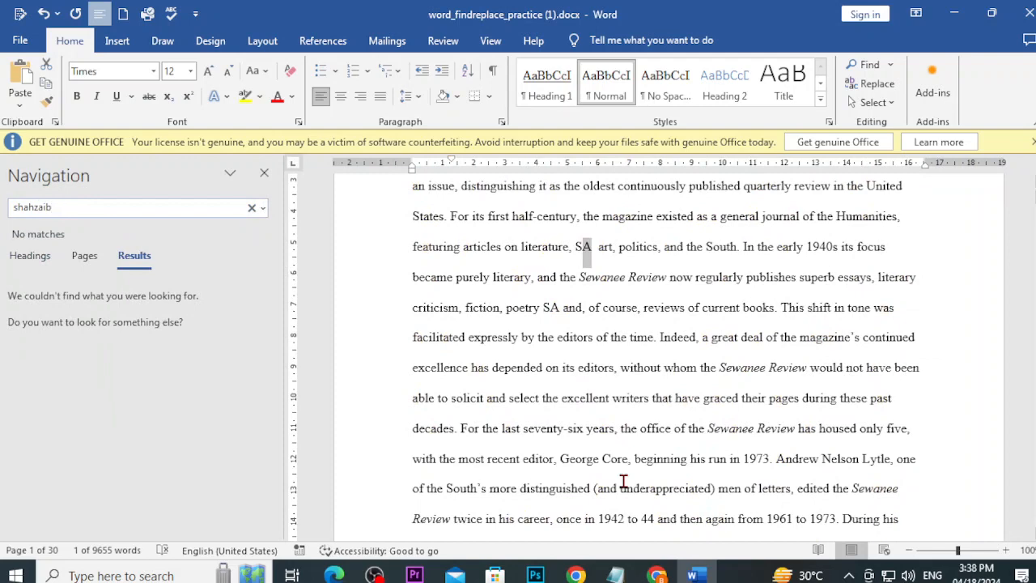
key("BackSpace")
key("BackSpace")
key("BackSpace")
key("BackSpace")
key("BackSpace")
key("BackSpace")
key("BackSpace")
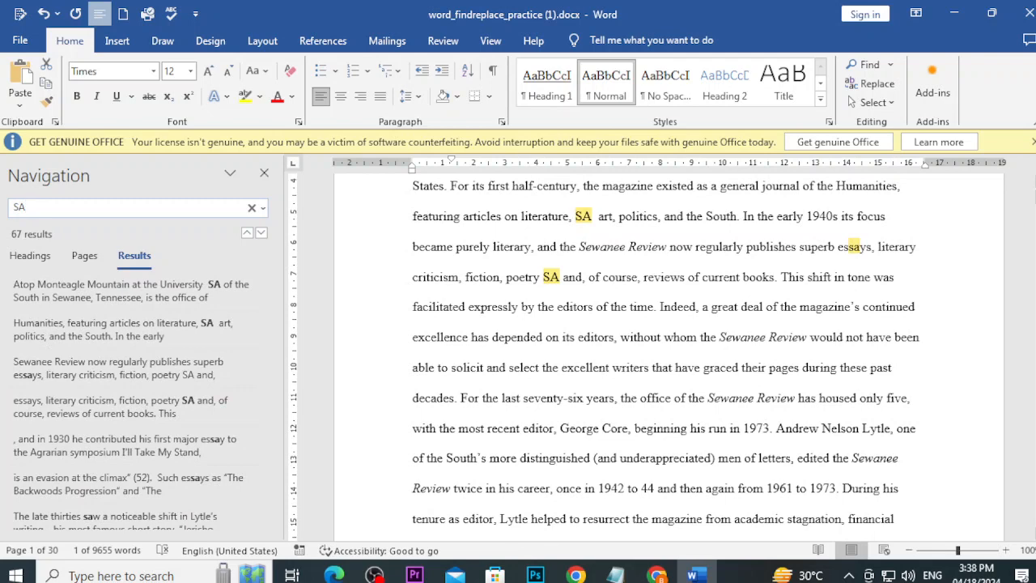
key("Return")
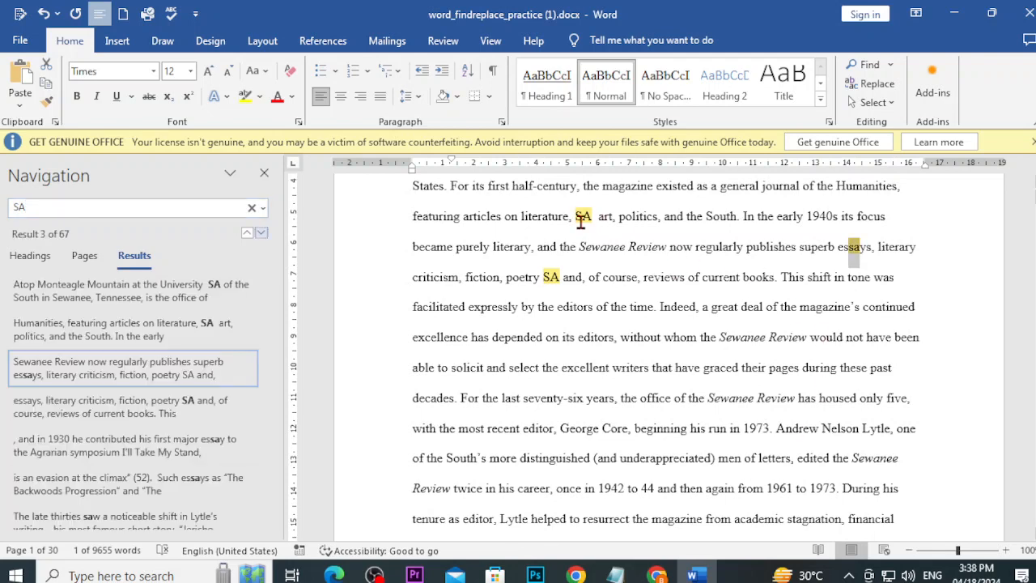
left_click(261, 235)
left_click(261, 235)
left_click(261, 235)
left_click(261, 235)
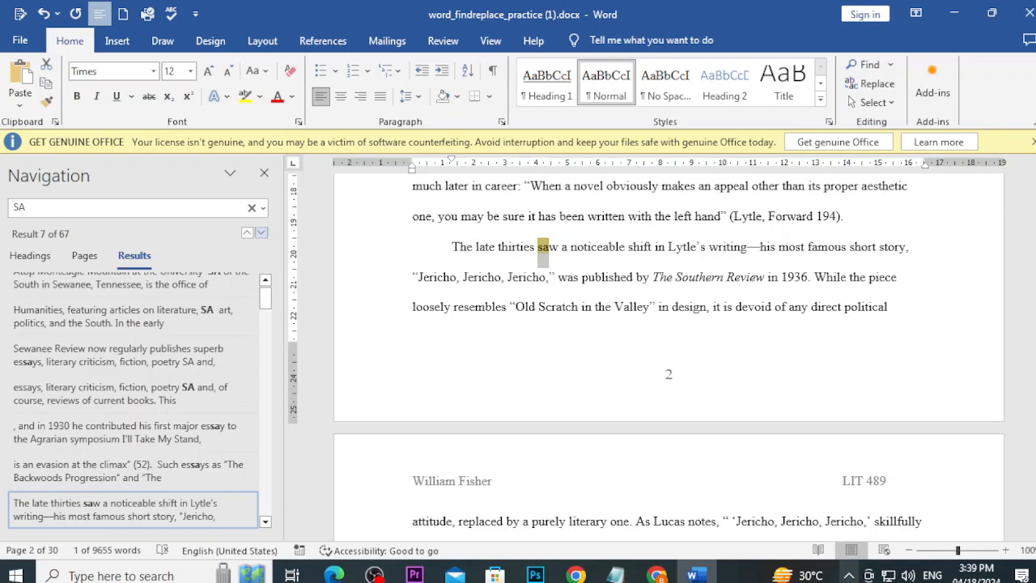
Step: Bring the OBS window forward and pause the screen recording
mouse_move(374, 576)
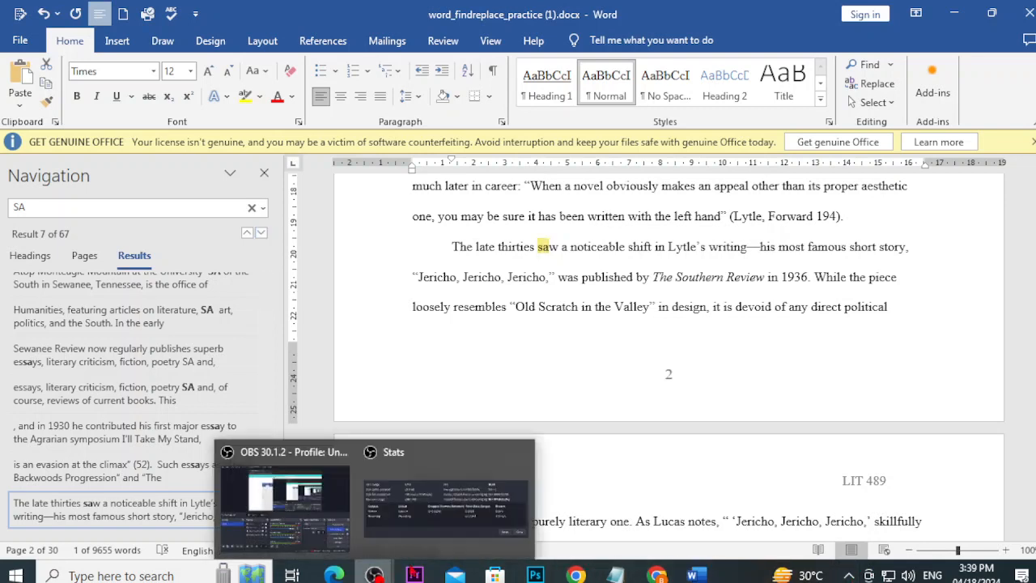
left_click(284, 496)
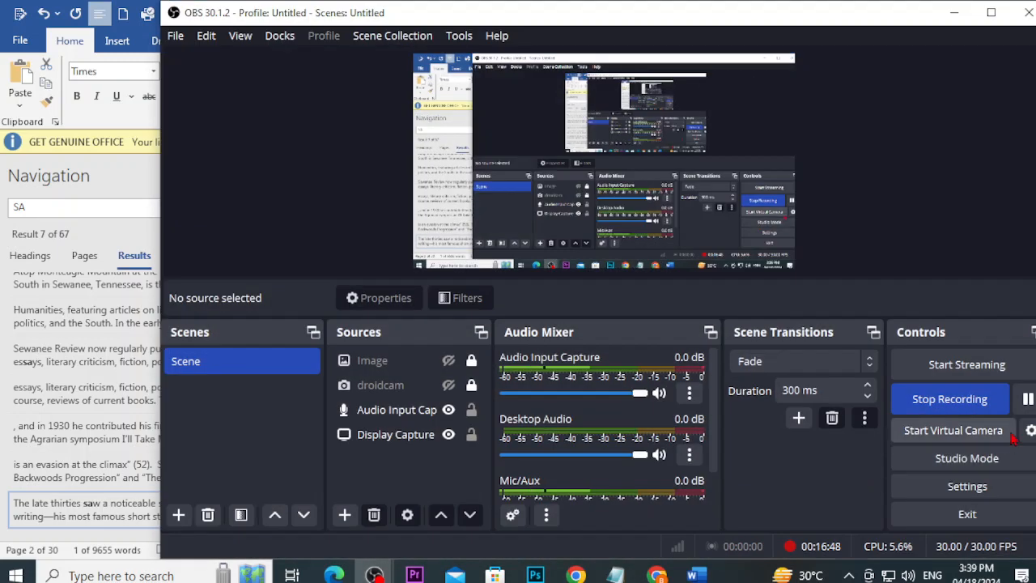
left_click(1028, 398)
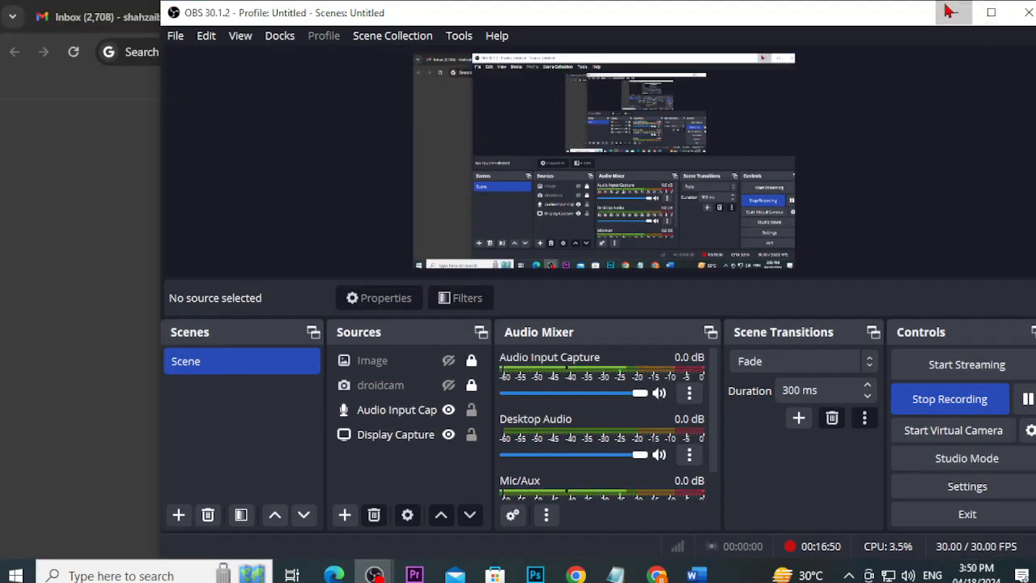
Step: Search the web for 'gcf global' and open the GCFGlobal site
left_click(954, 12)
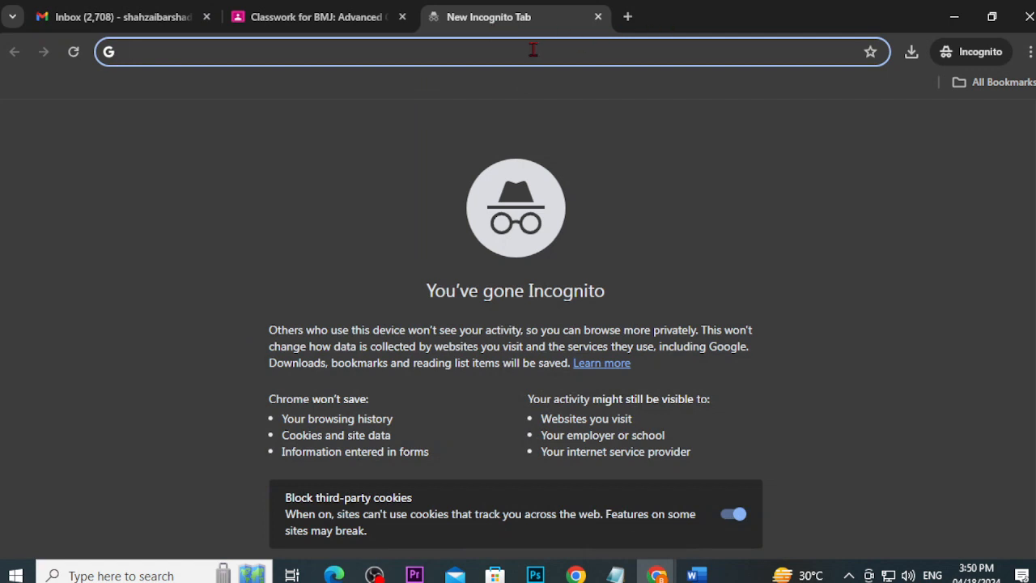
type("gcf")
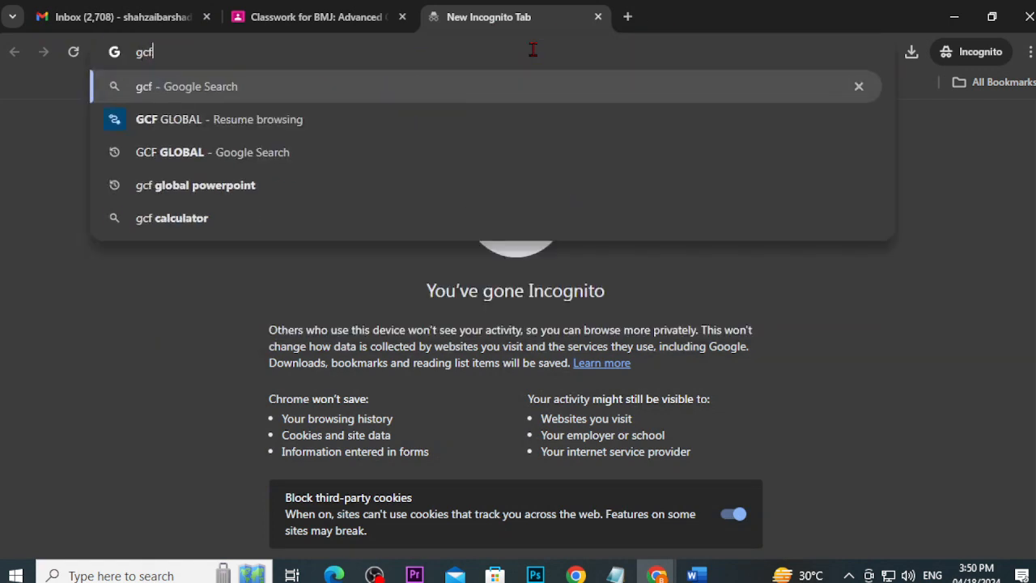
type(" global")
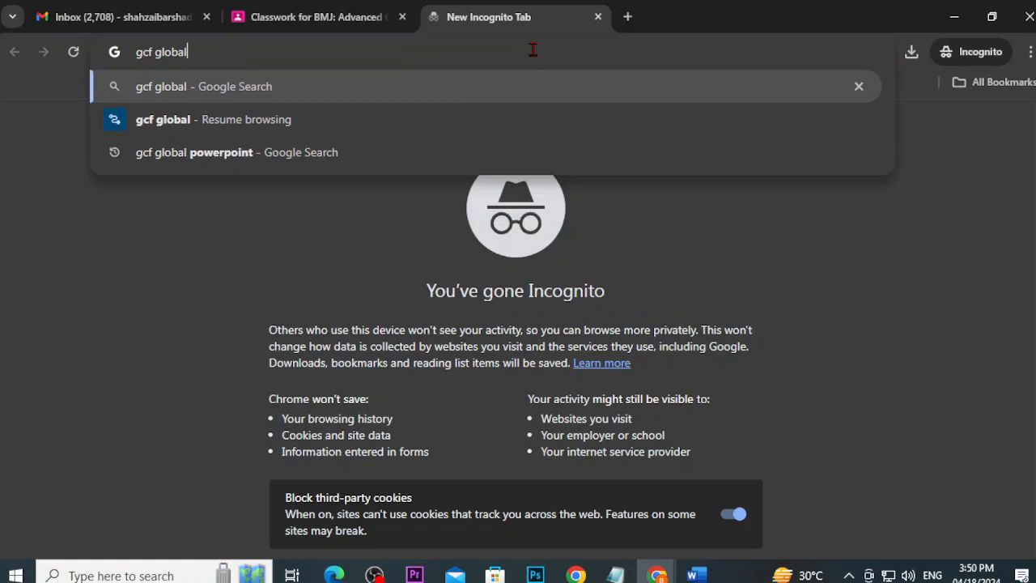
key("Return")
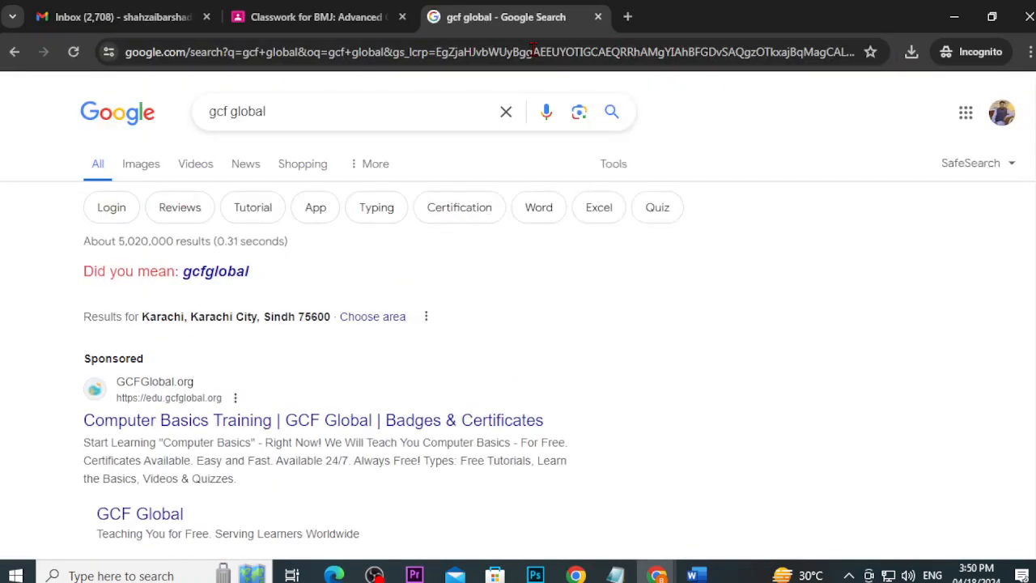
left_click(188, 424)
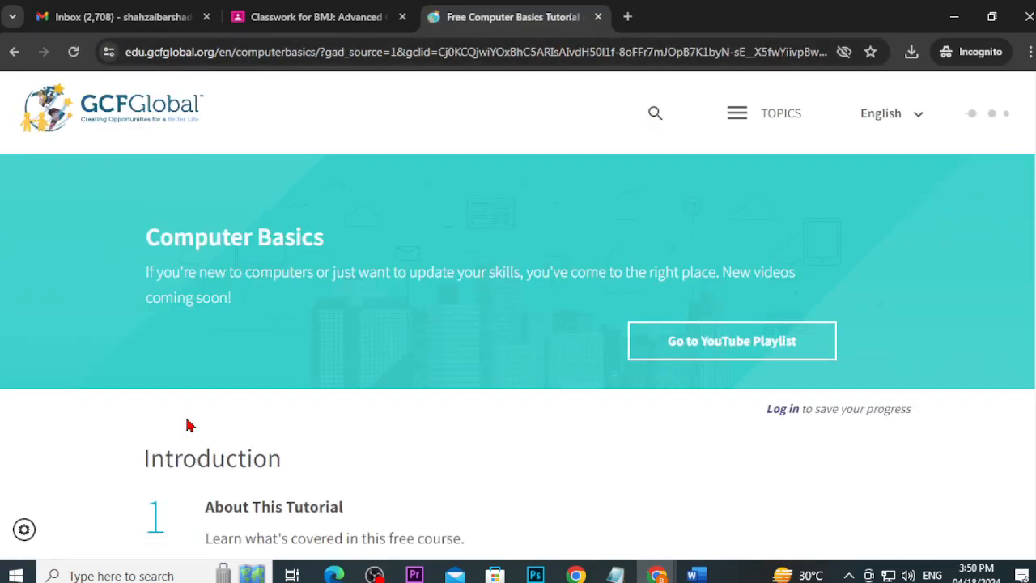
scroll(186, 425, "down", 9)
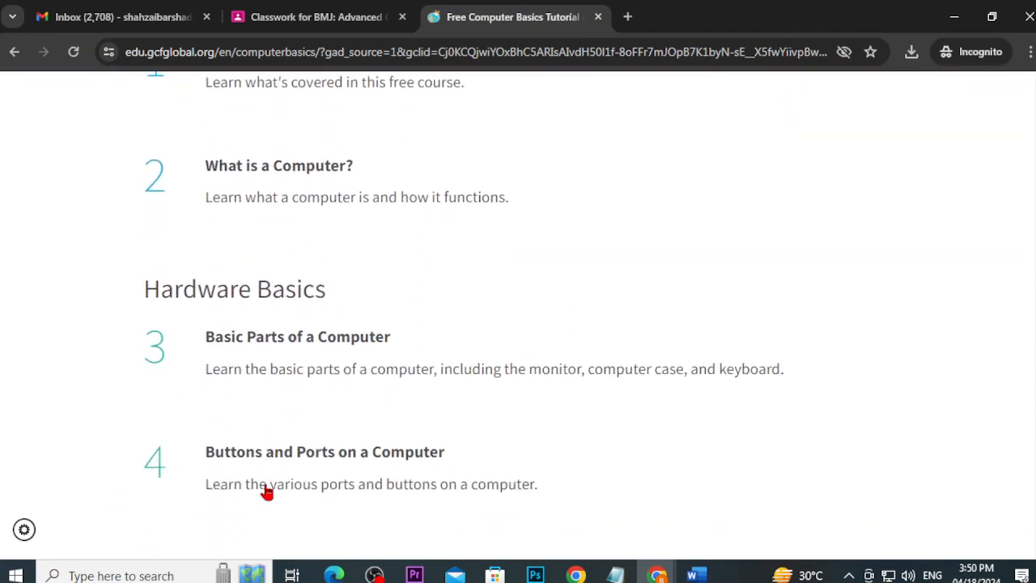
scroll(268, 492, "up", 10)
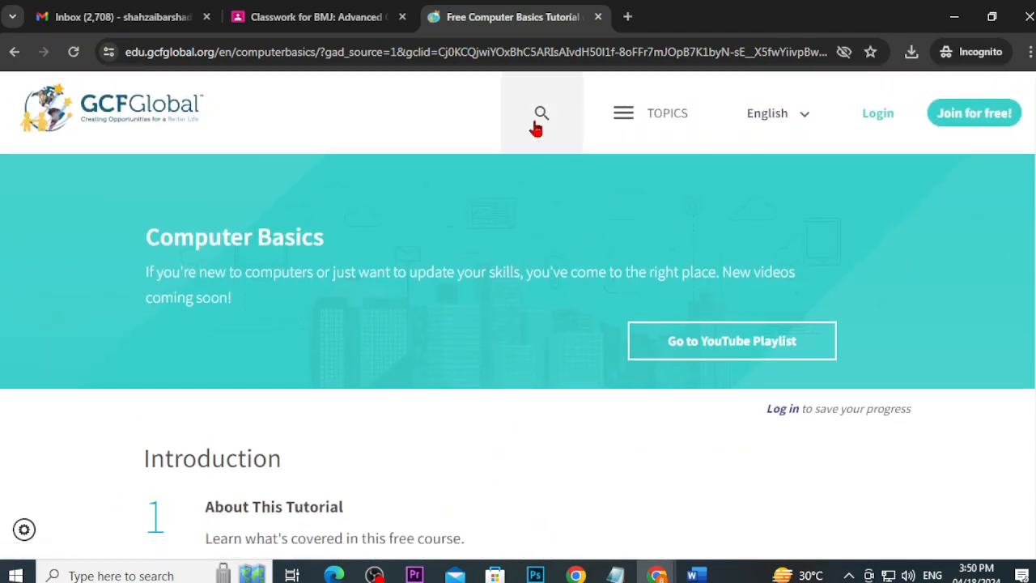
Step: Search the GCFGlobal site for 'word'
left_click(536, 125)
type("word")
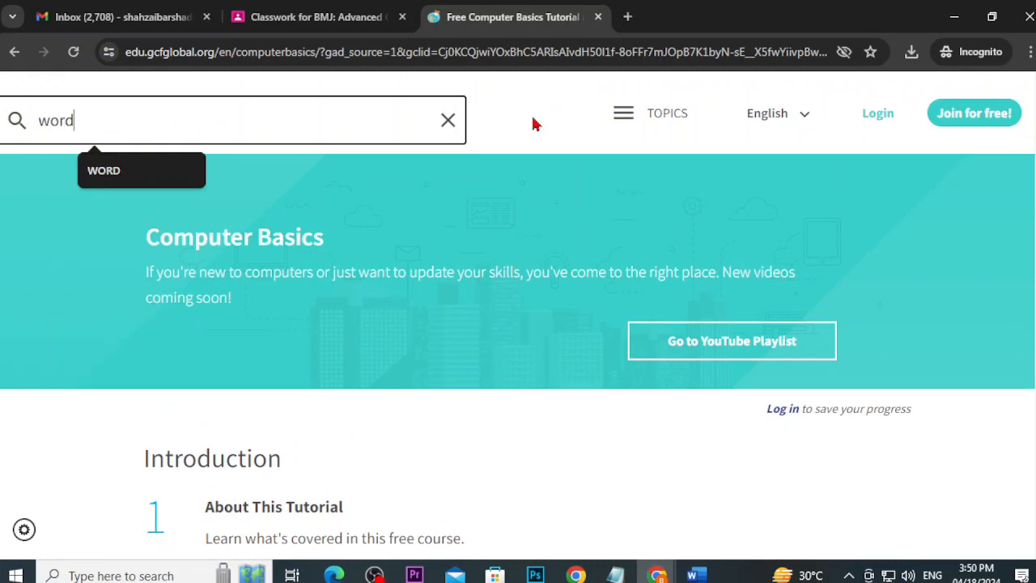
key("Return")
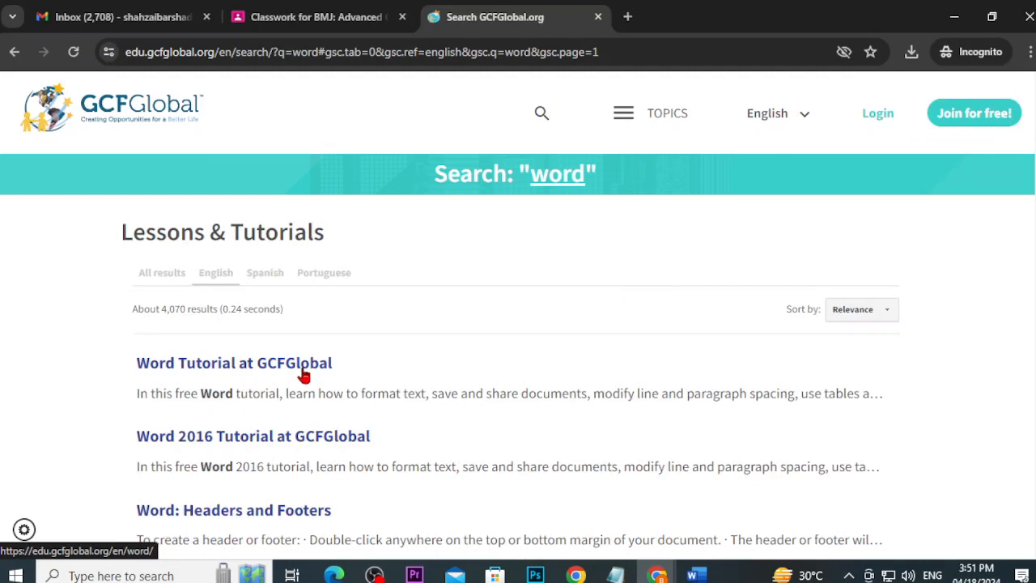
Step: Go through Topics to the Word page and open the main Word tutorial
left_click(627, 122)
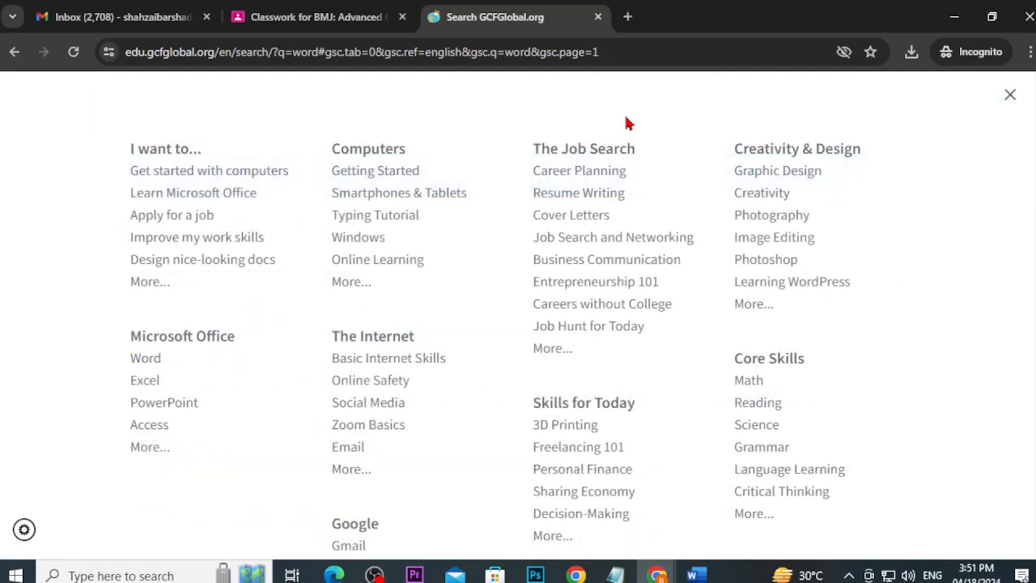
left_click(144, 364)
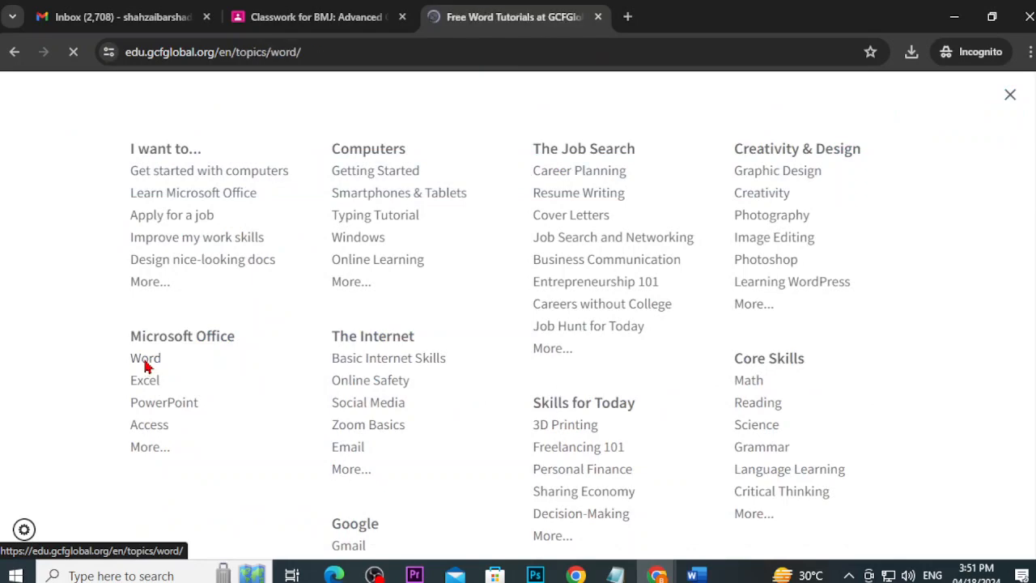
scroll(631, 358, "down", 3)
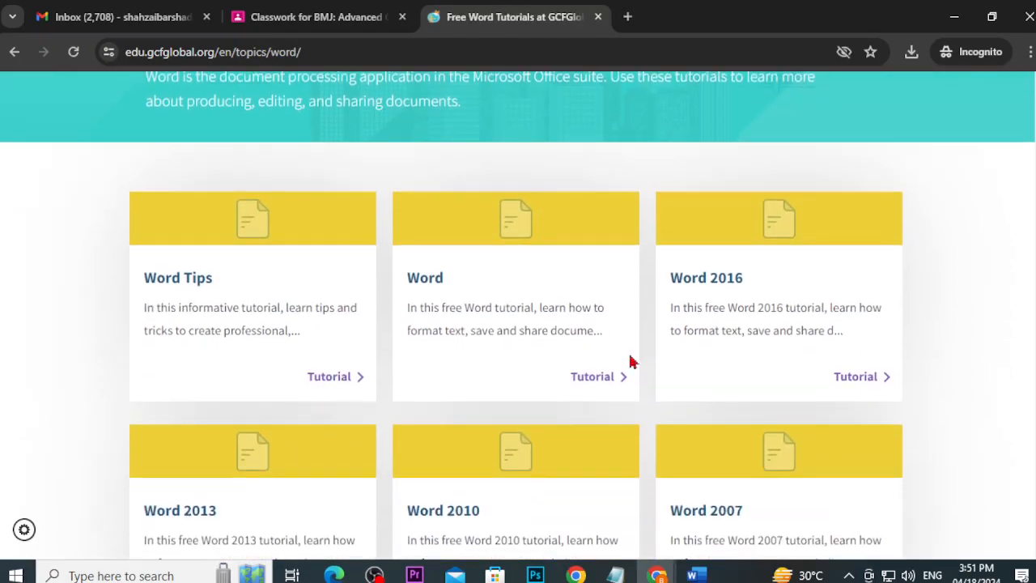
left_click(424, 283)
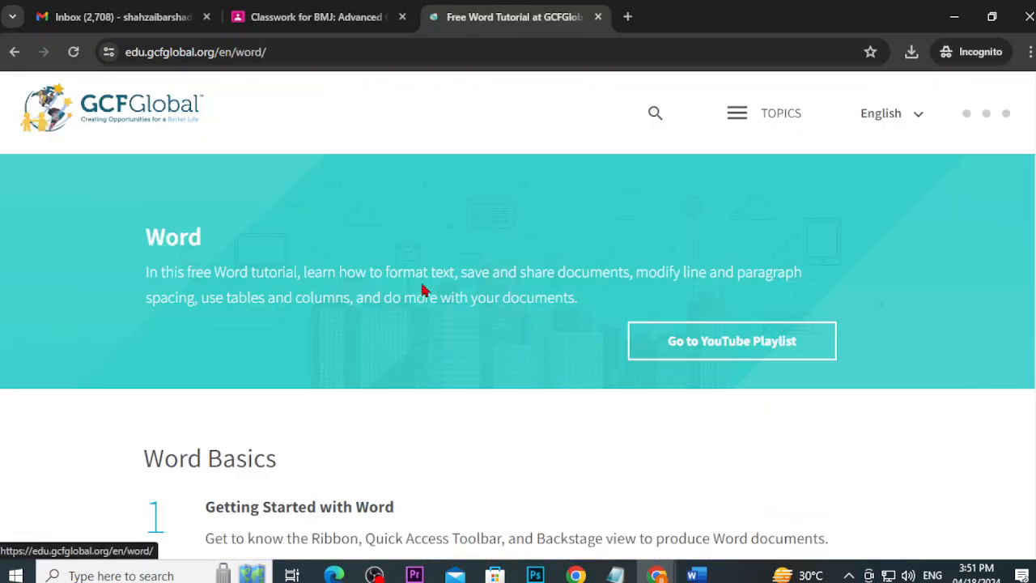
scroll(426, 290, "down", 5)
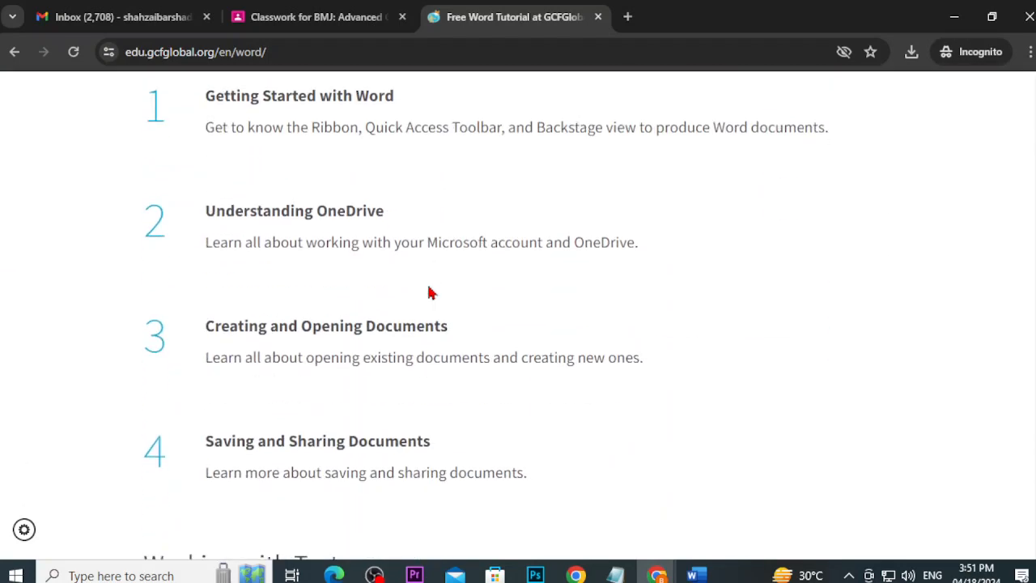
scroll(428, 297, "down", 5)
scroll(426, 321, "up", 2)
scroll(426, 329, "down", 3)
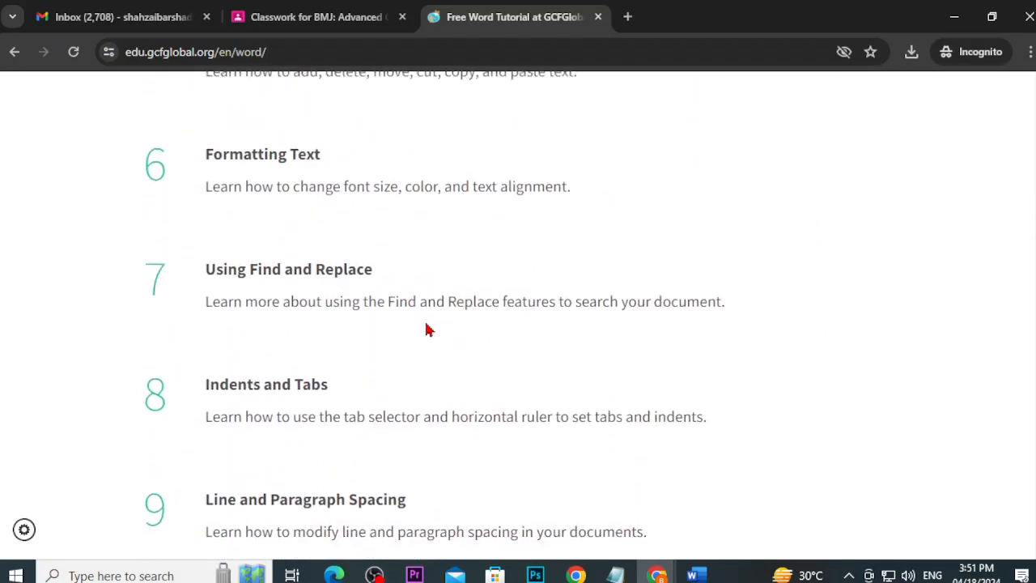
scroll(425, 328, "up", 1)
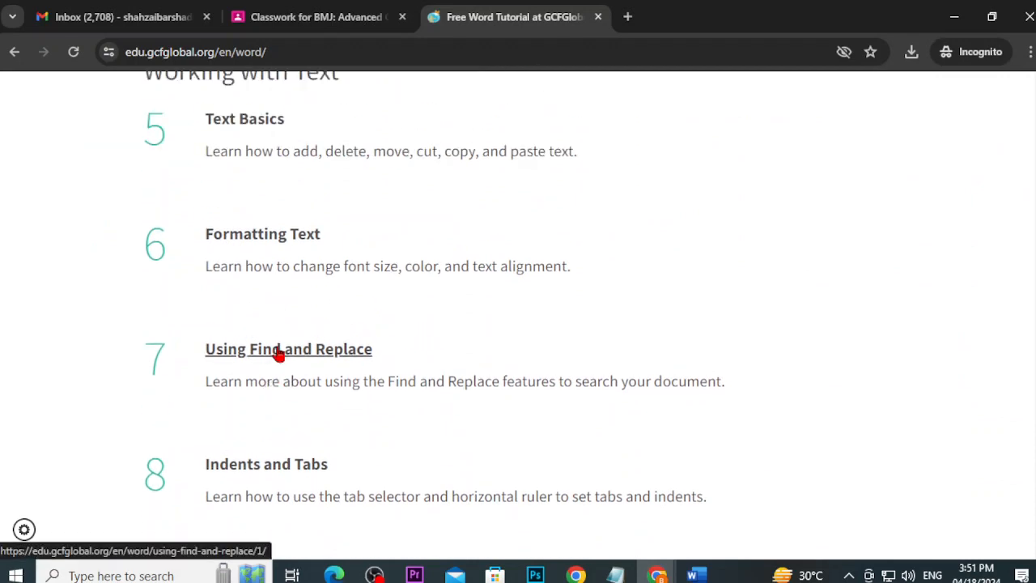
Step: Open lesson 7, 'Using Find and Replace', and scroll down to its Challenge section
left_click(277, 354)
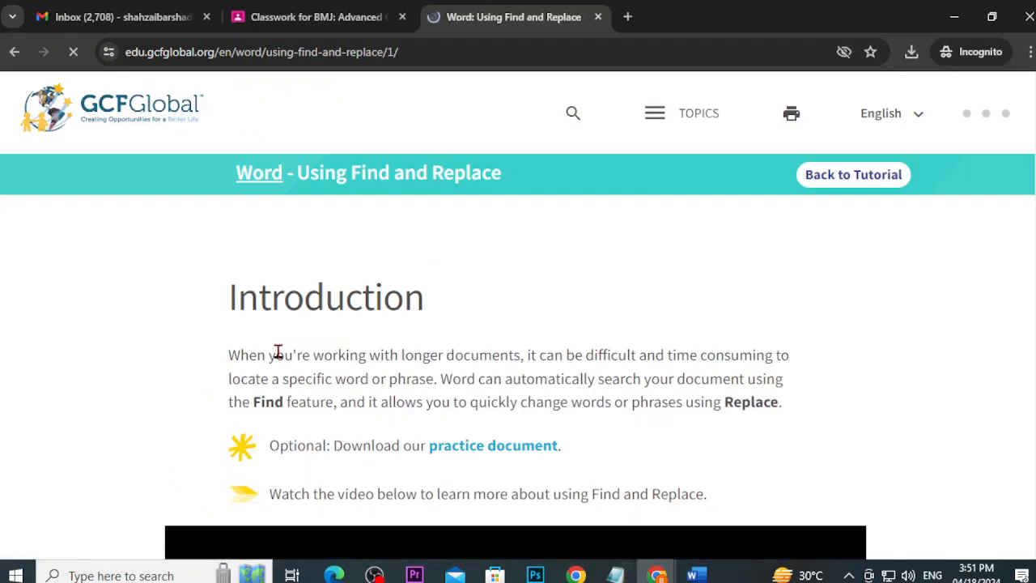
scroll(522, 479, "down", 2)
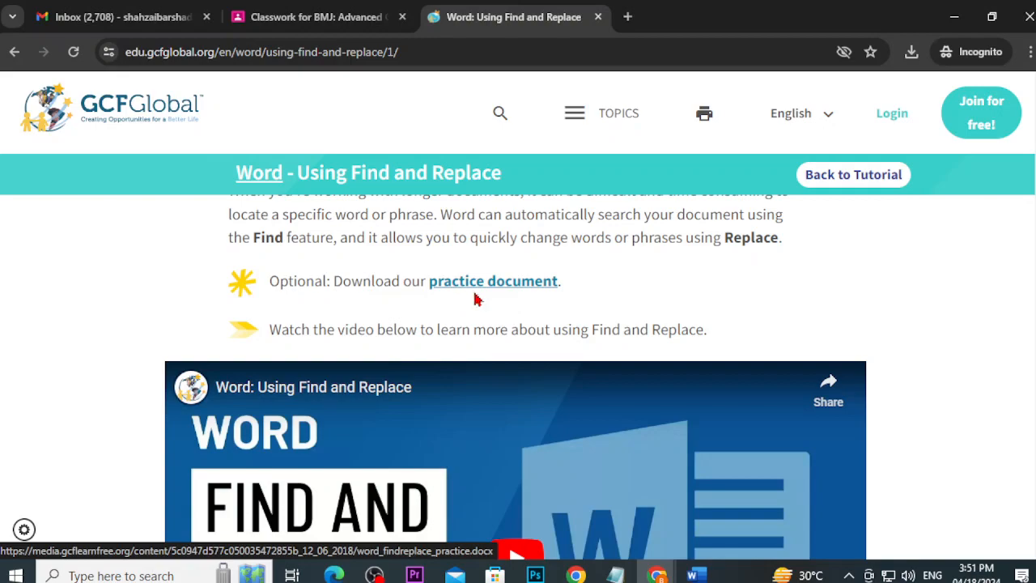
scroll(477, 296, "down", 15)
scroll(579, 401, "down", 20)
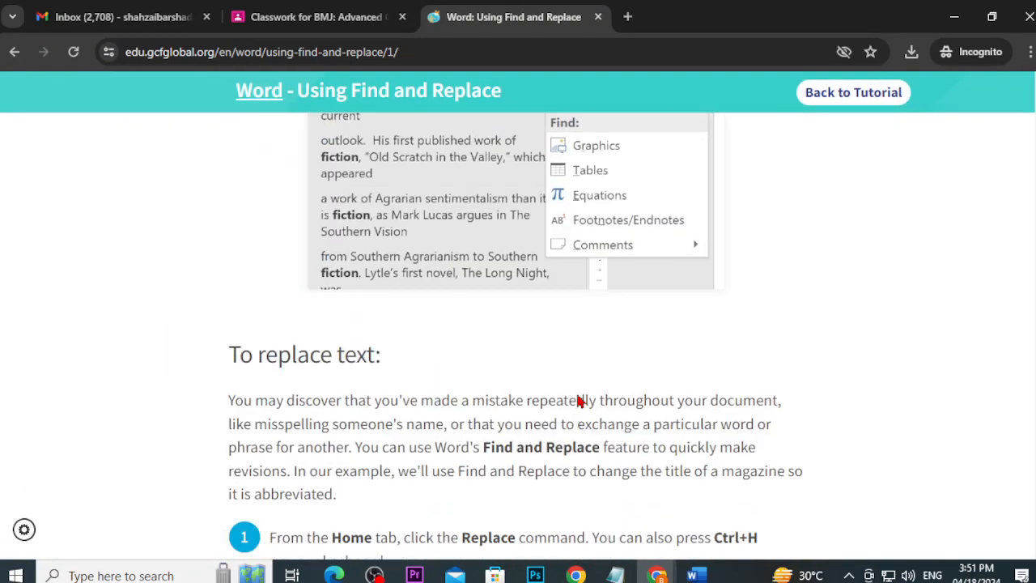
scroll(564, 395, "down", 10)
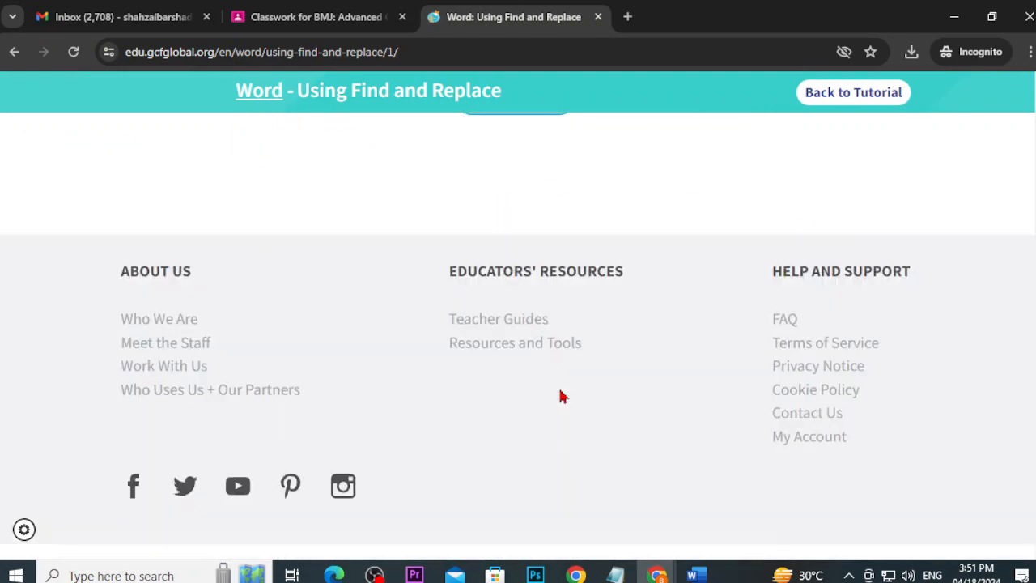
scroll(605, 402, "up", 15)
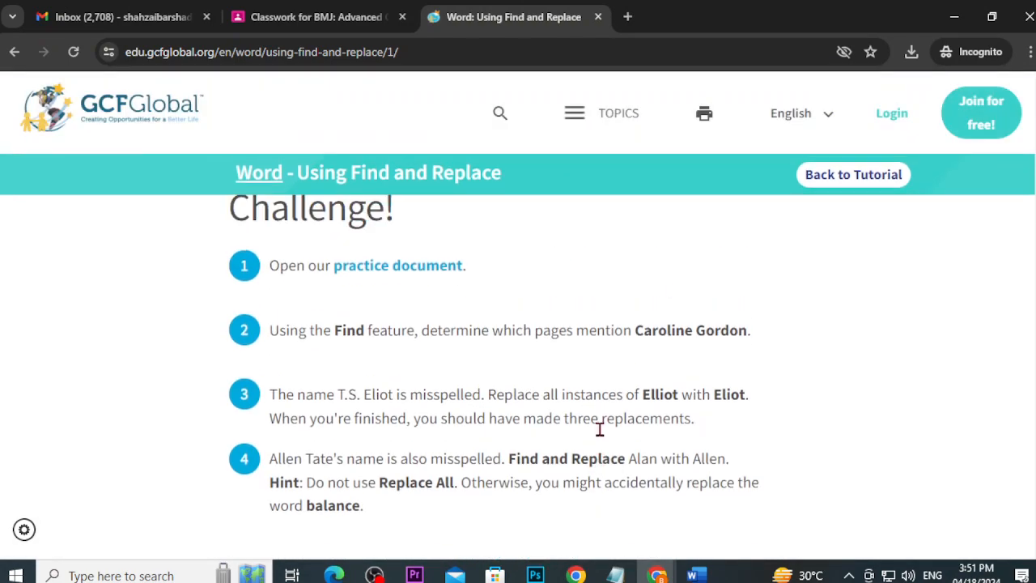
scroll(597, 452, "up", 5)
scroll(596, 452, "down", 15)
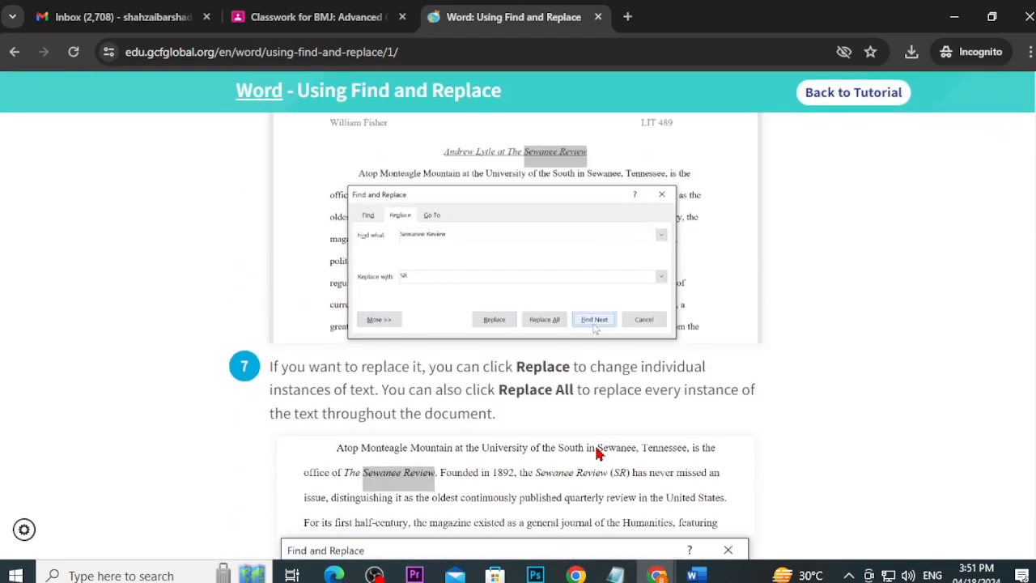
scroll(596, 451, "down", 1)
scroll(597, 451, "up", 6)
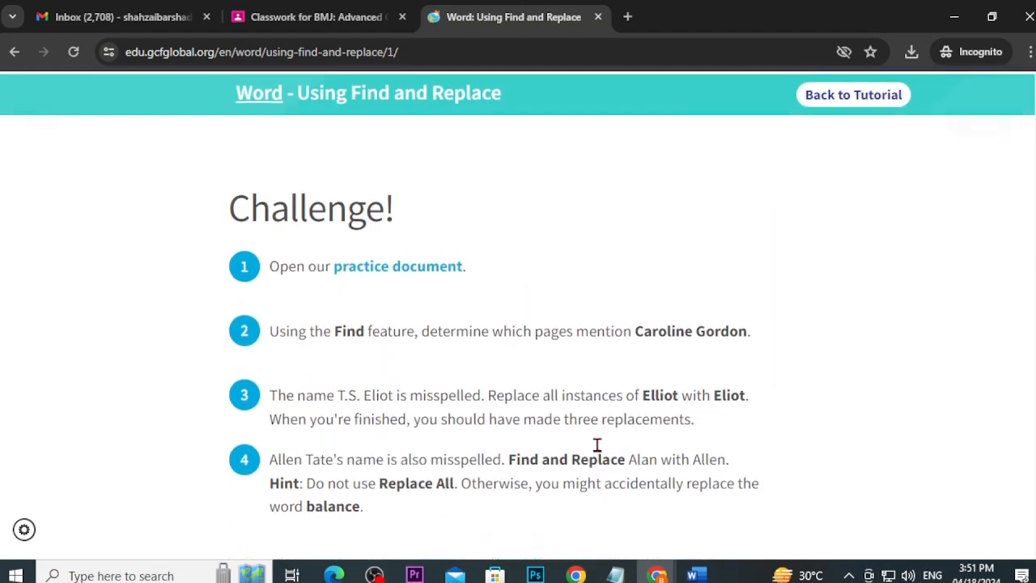
scroll(597, 452, "down", 6)
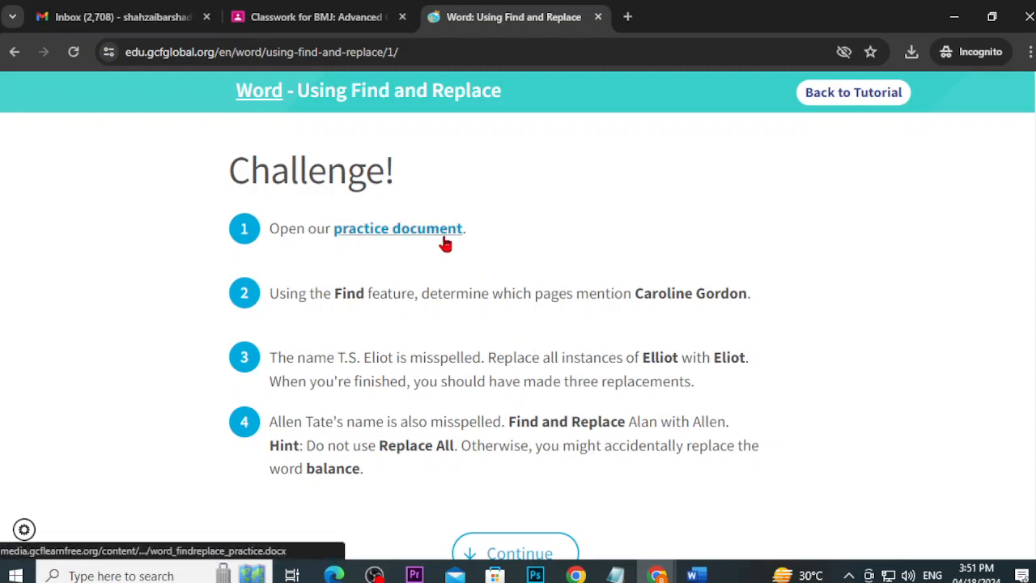
Step: Save the practice document to Downloads, then open word_findreplace_practice (2).docx in Word
left_click(359, 229)
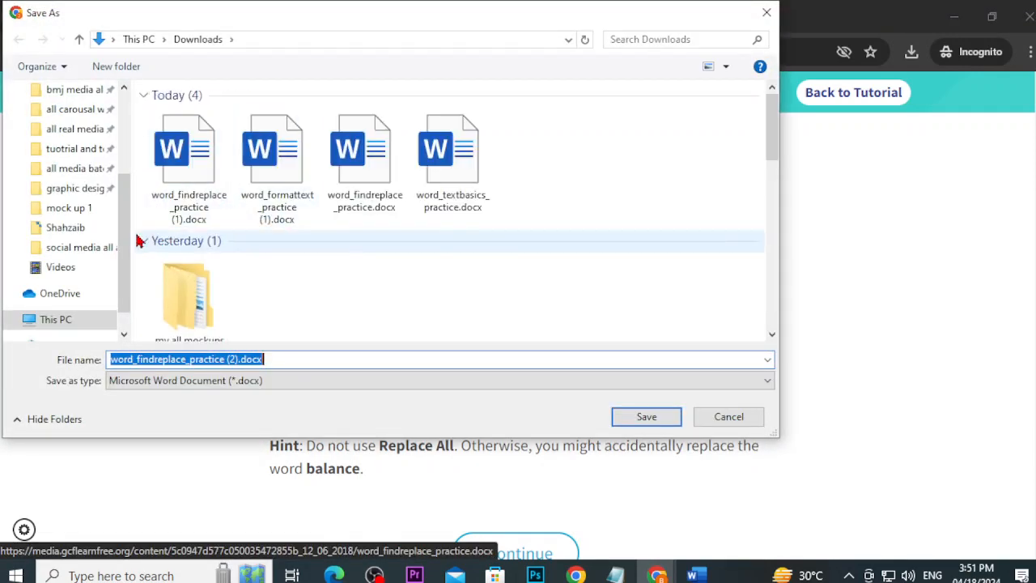
scroll(123, 243, "up", 5)
left_click(71, 126)
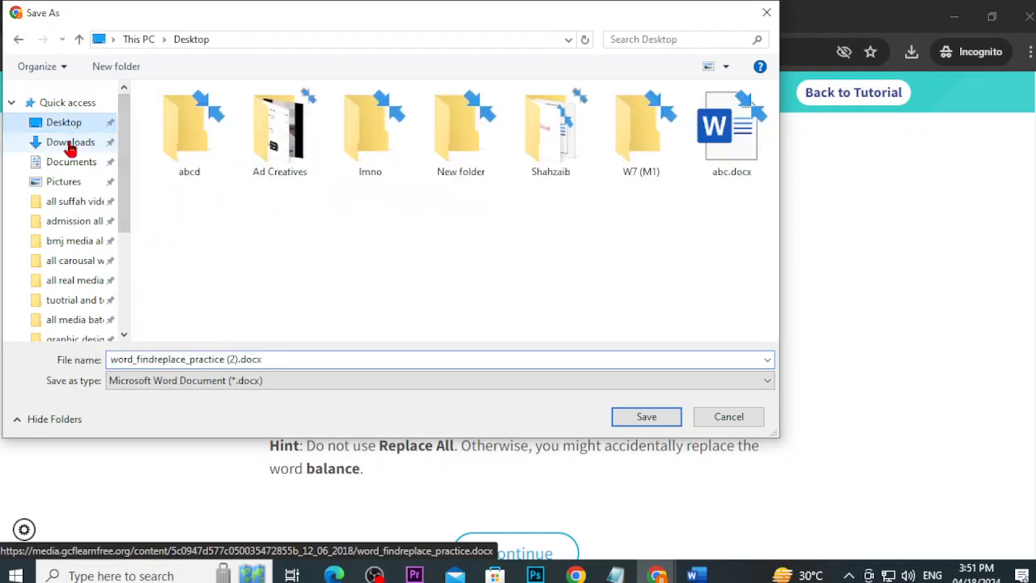
left_click(70, 148)
left_click(651, 417)
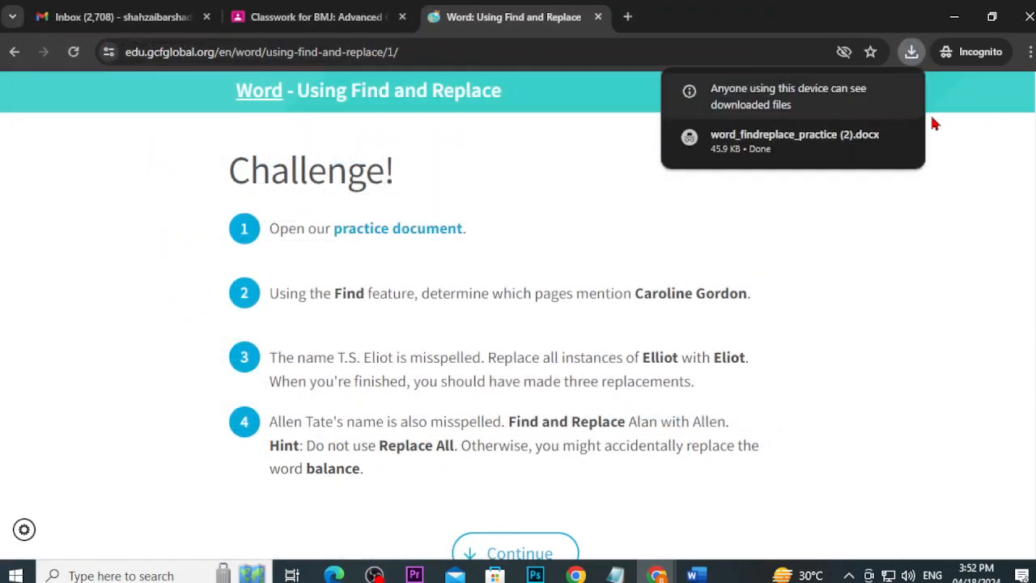
left_click(911, 52)
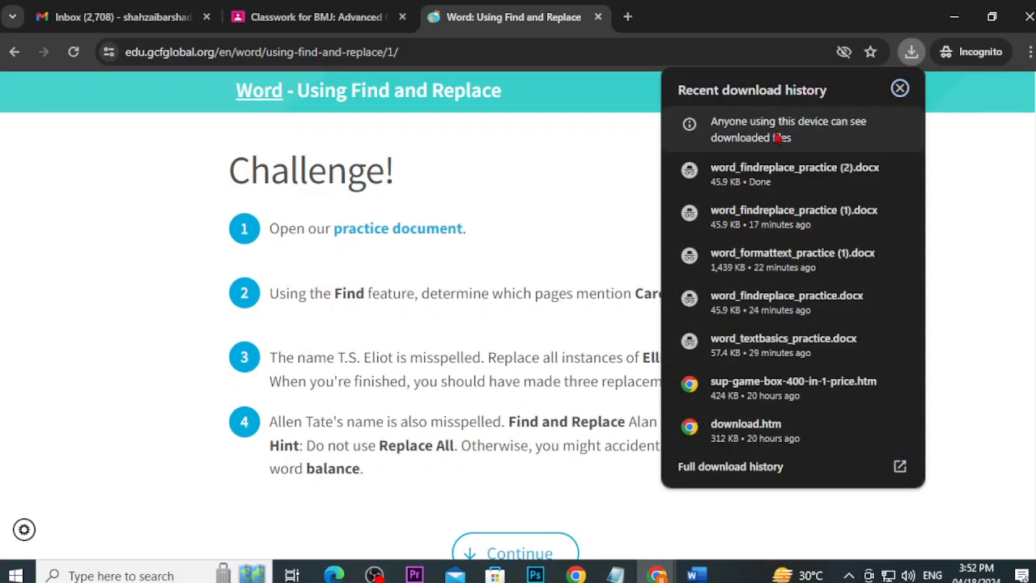
left_click(746, 174)
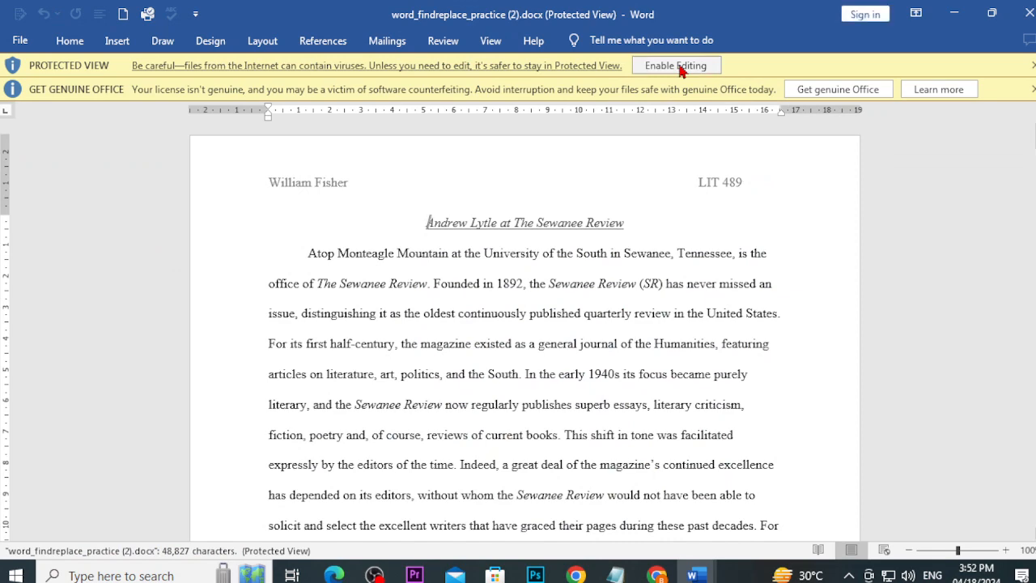
Step: Enable editing on the practice document and close the Get Genuine Office bar
left_click(679, 67)
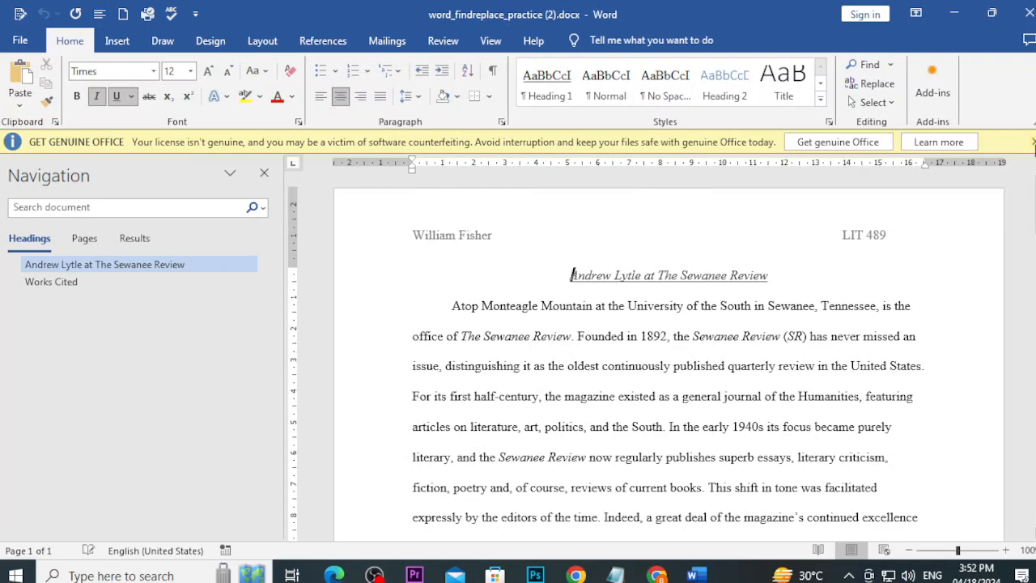
left_click(1033, 142)
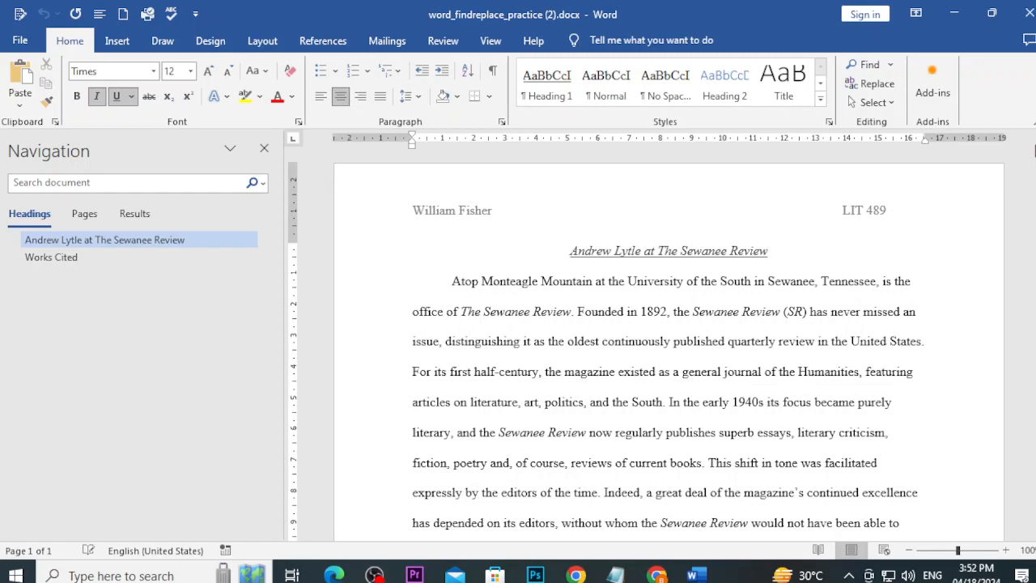
Step: Copy the author's name from challenge step 2, then switch to the second Word practice window
mouse_move(657, 575)
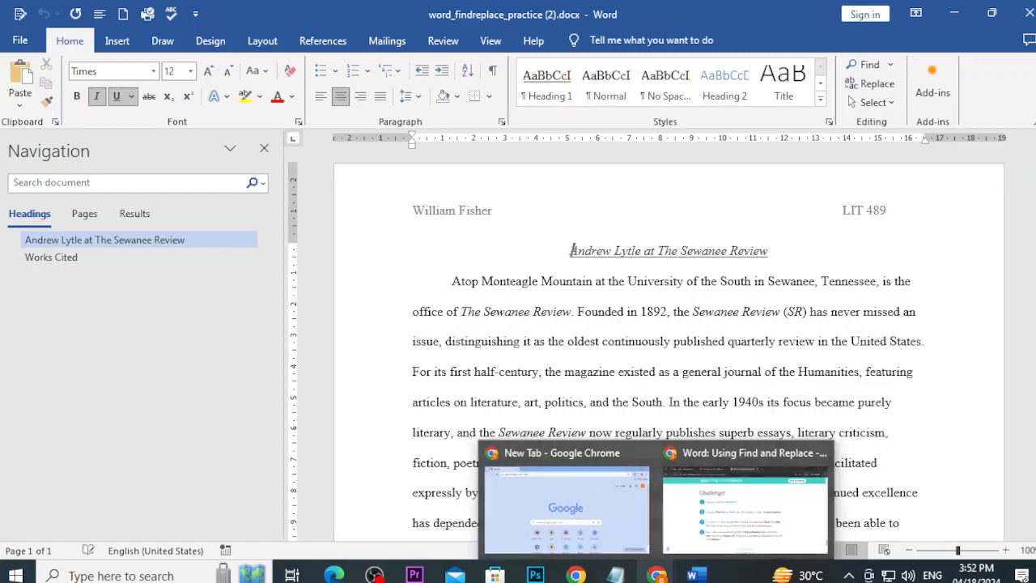
left_click(666, 526)
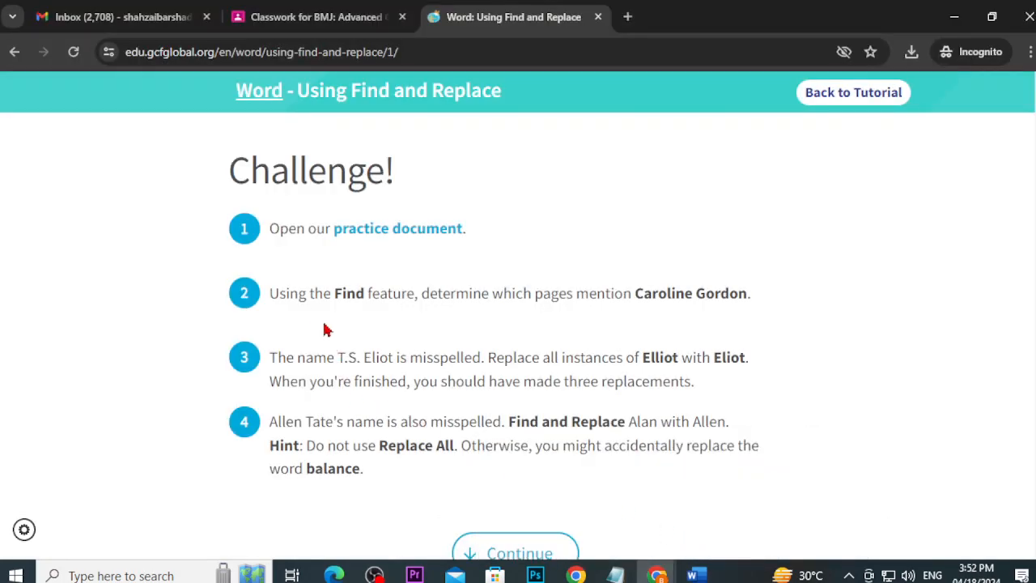
left_click_drag(270, 296, 722, 300)
left_click(505, 300)
left_click(722, 300)
left_click_drag(748, 294, 635, 296)
key("ctrl+c")
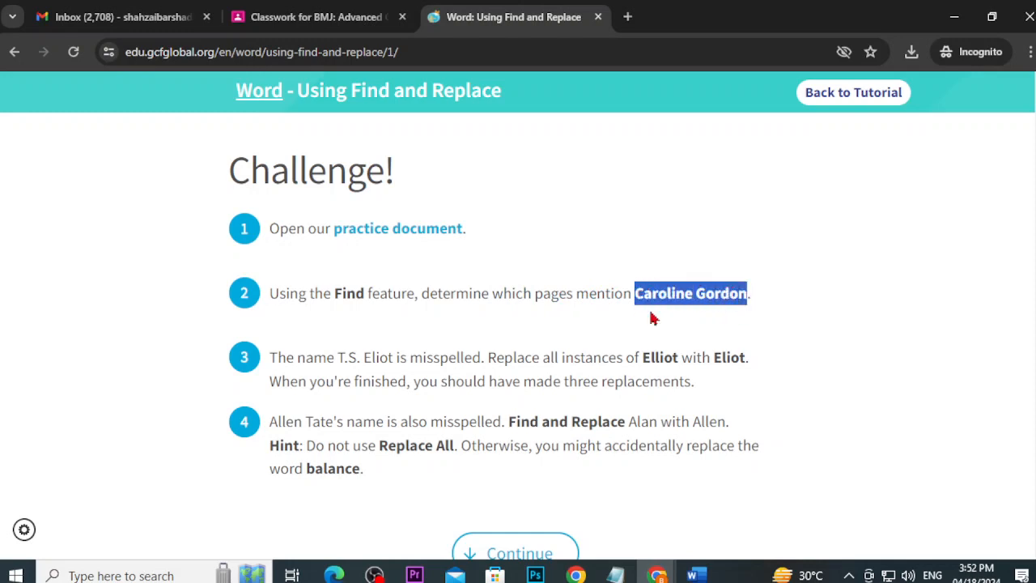
left_click(694, 573)
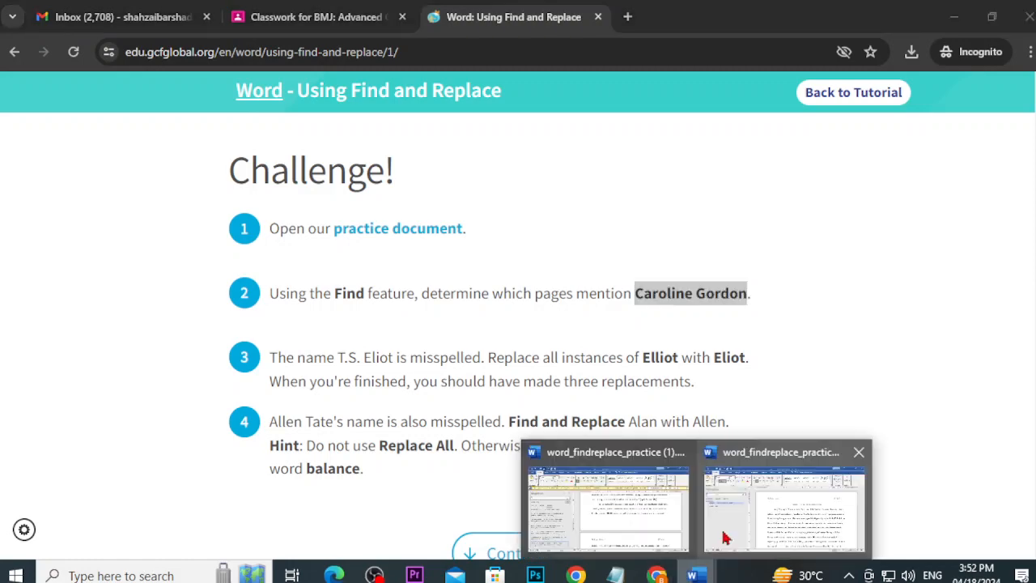
left_click(725, 538)
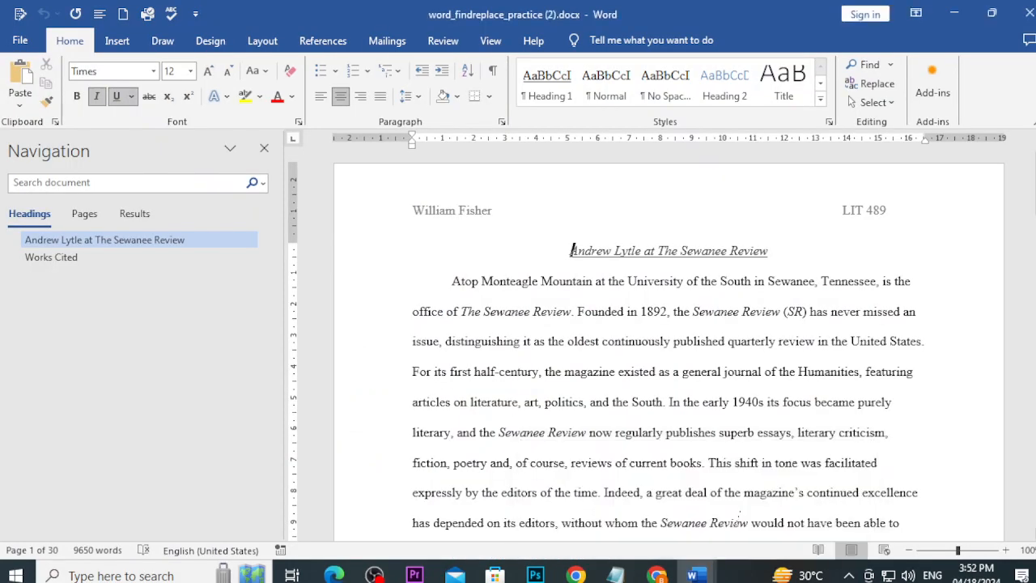
Step: Search the document for the pasted name, finding 2 matches starting on page 19, then close search
left_click(264, 147)
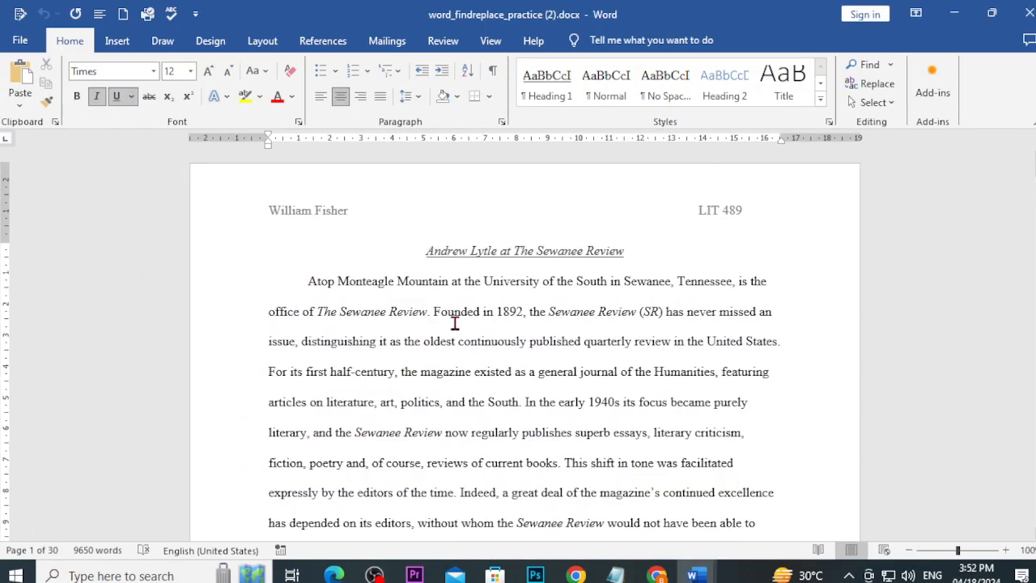
key("ctrl+f")
key("ctrl+v")
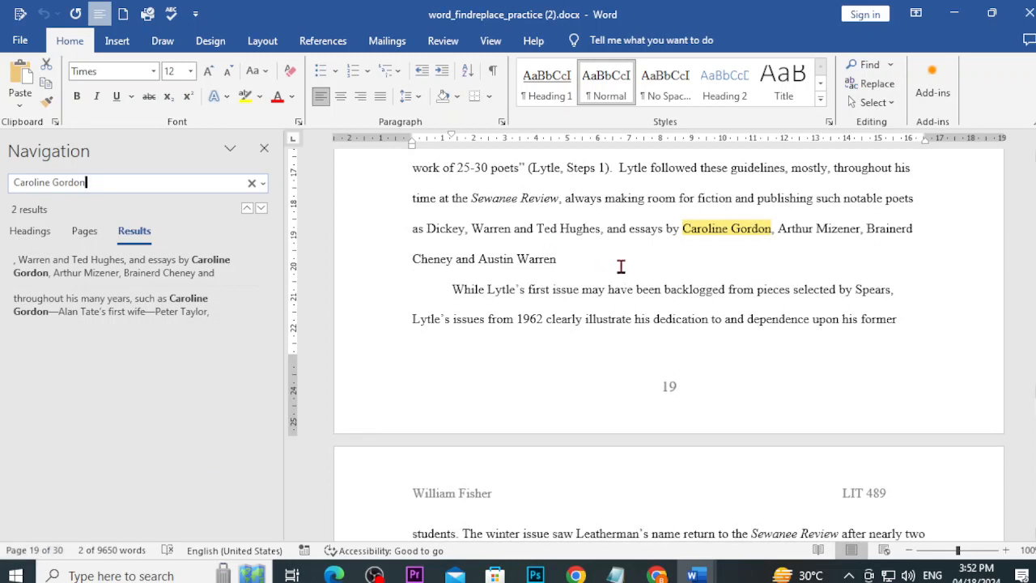
left_click(260, 153)
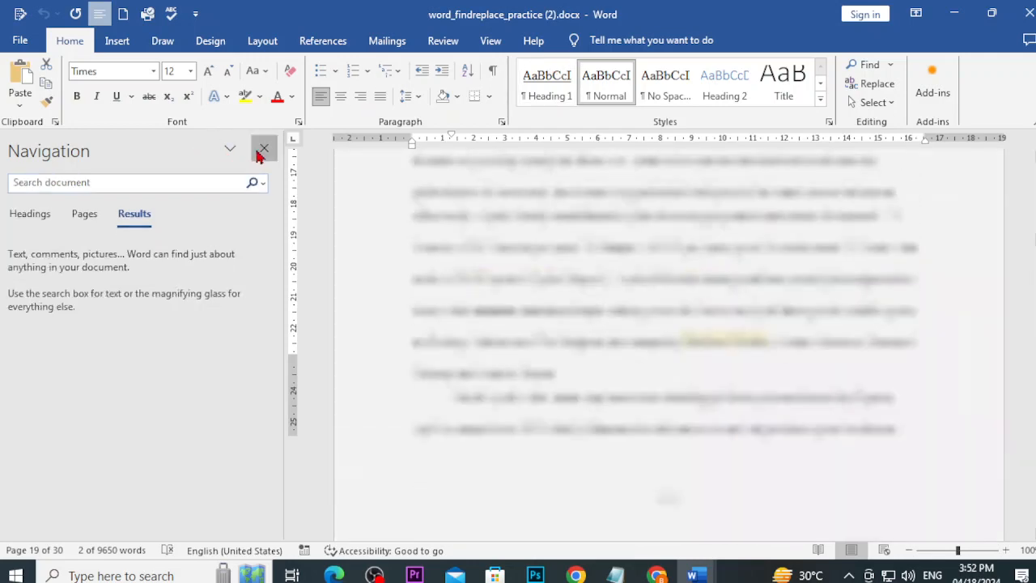
Step: Copy the misspelled double-l surname from challenge step 3, then return to the Word practice document
mouse_move(657, 575)
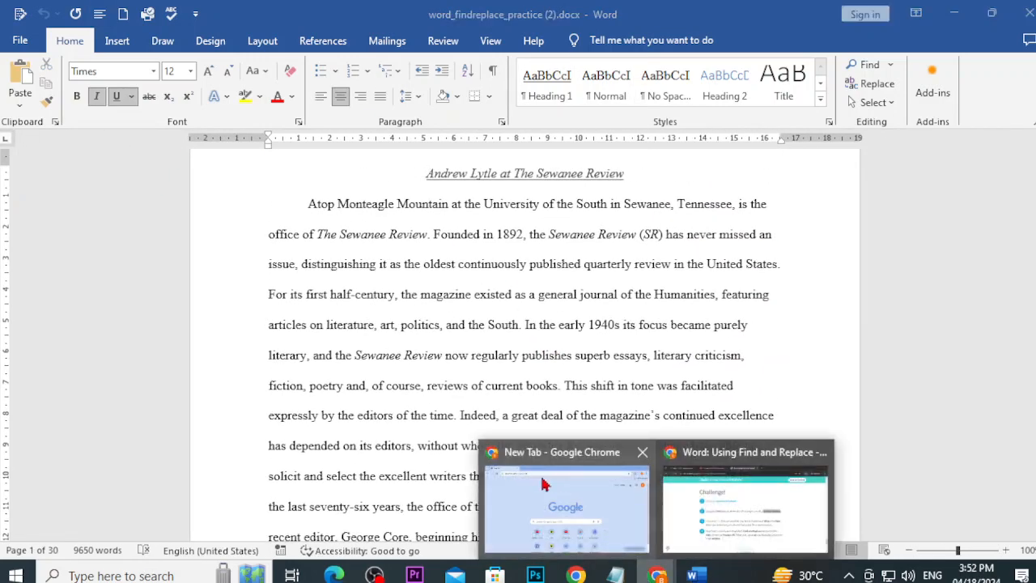
left_click(712, 526)
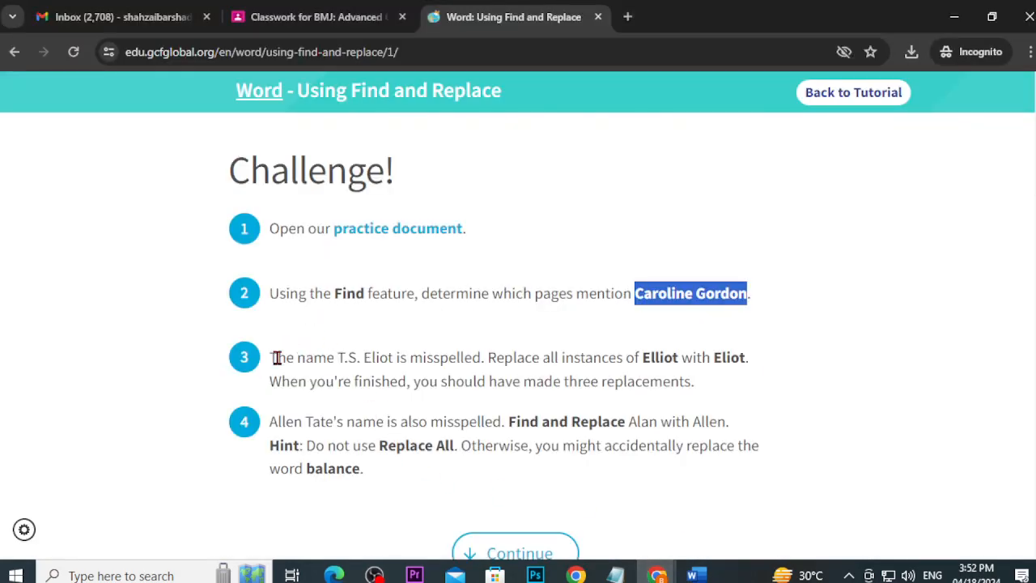
left_click_drag(273, 357, 442, 361)
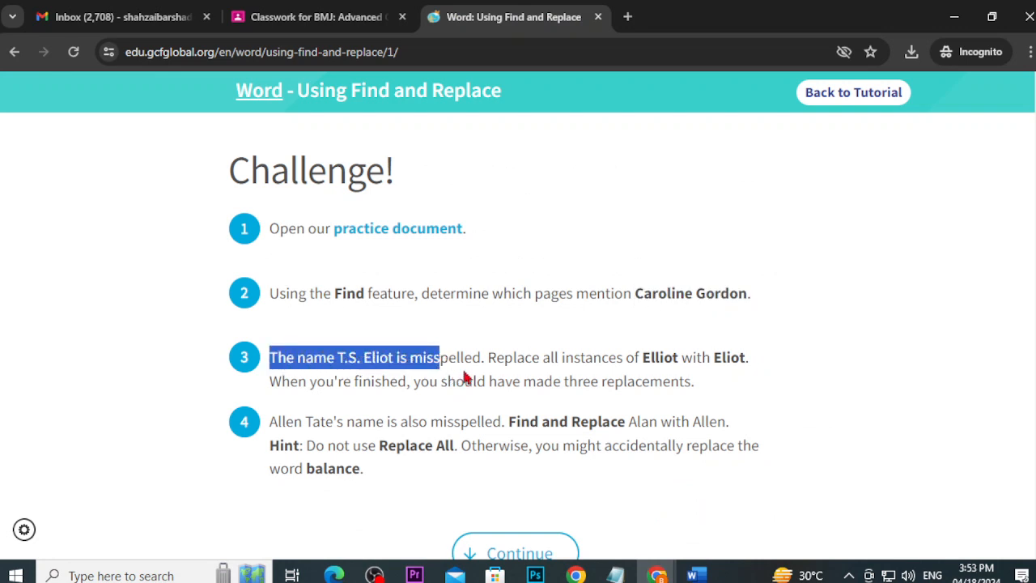
left_click_drag(493, 359, 674, 356)
left_click(685, 359)
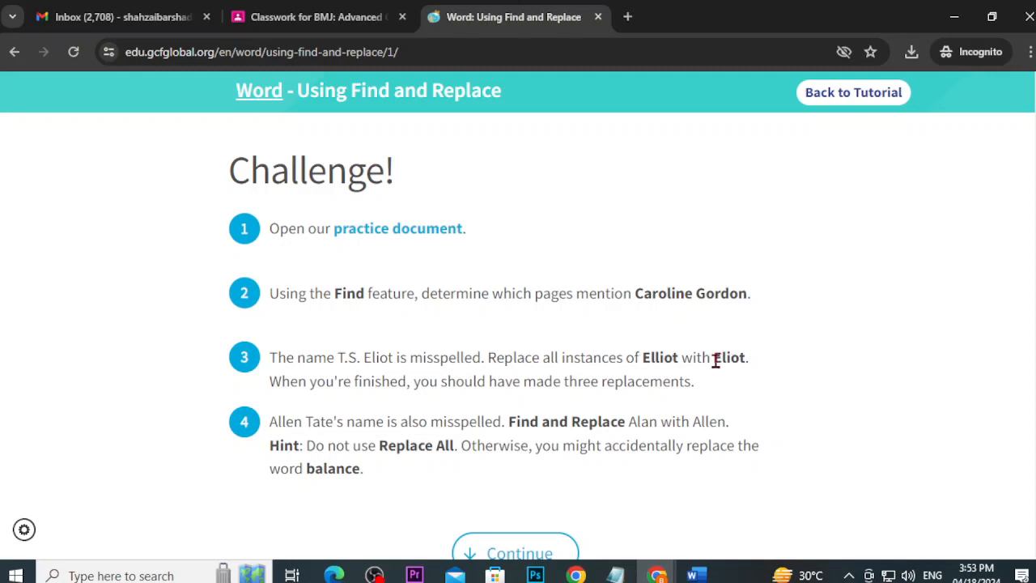
left_click_drag(715, 360, 742, 362)
left_click_drag(682, 357, 641, 357)
key("ctrl+c")
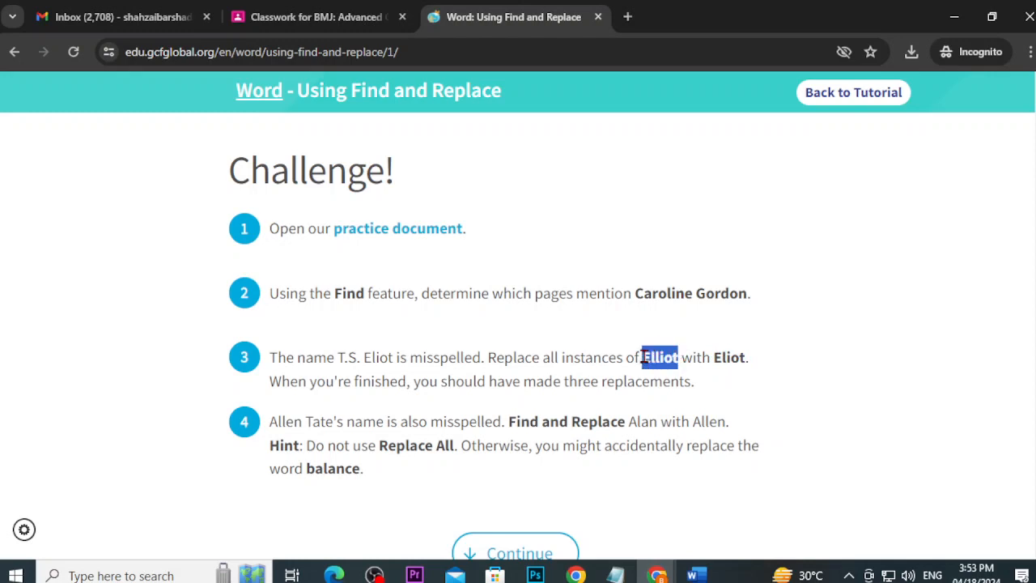
left_click(692, 575)
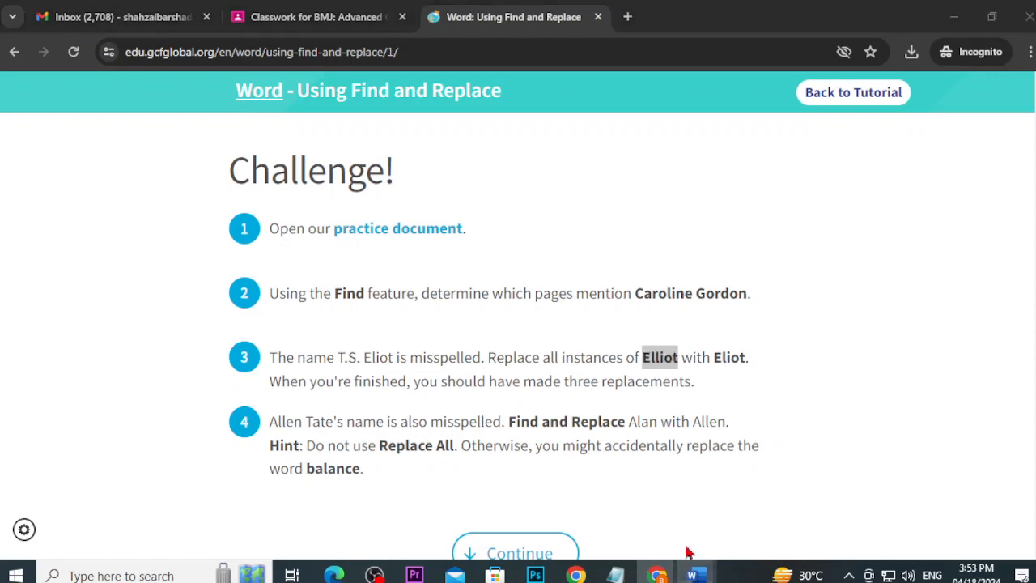
left_click(713, 485)
Step: Search the document for the pasted double-l misspelling, then close the search pane
key("ctrl+f")
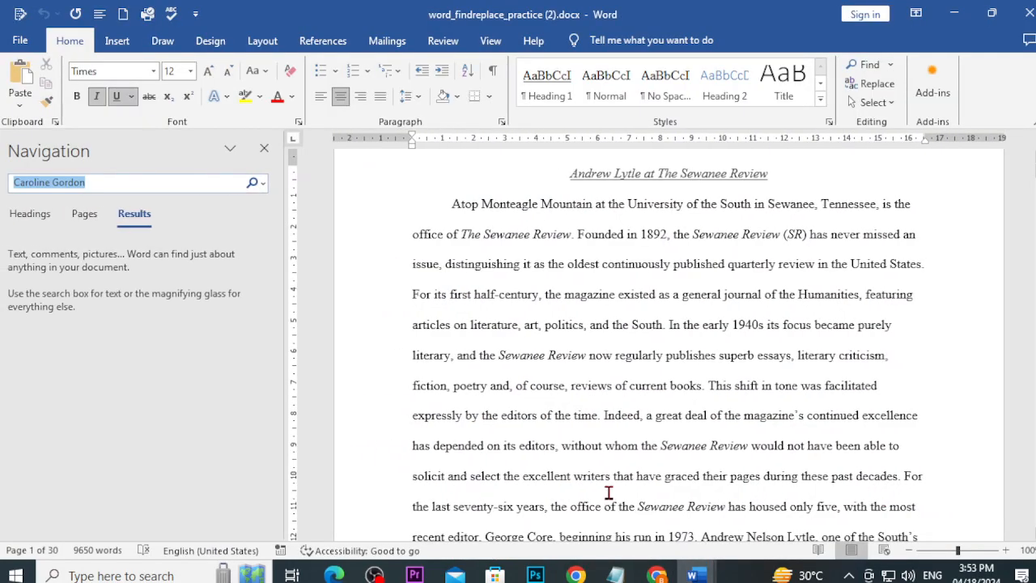
key("ctrl+v")
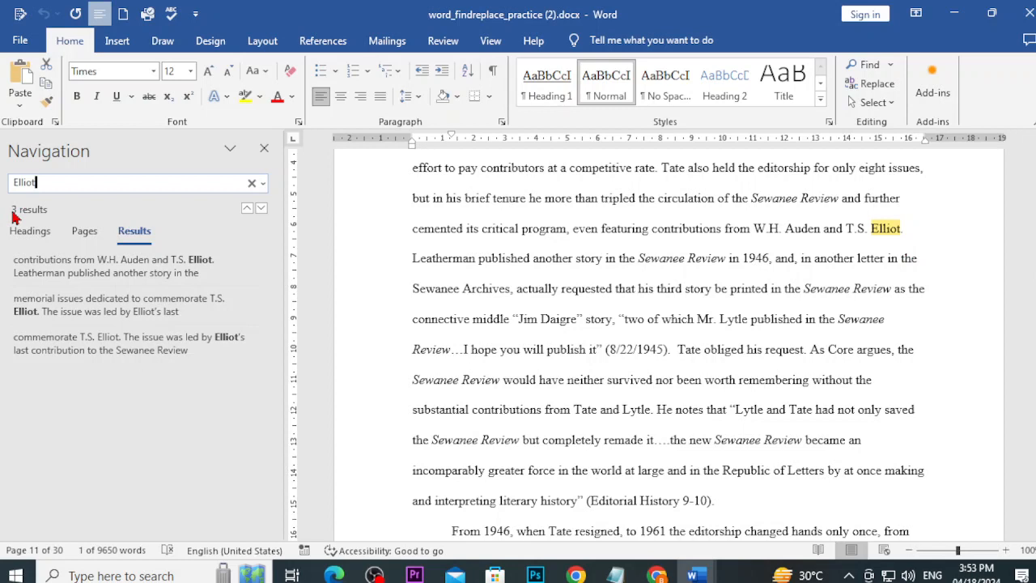
left_click(264, 148)
Step: Replace all 3 occurrences of the double-l spelling with the single-l spelling
left_click(888, 89)
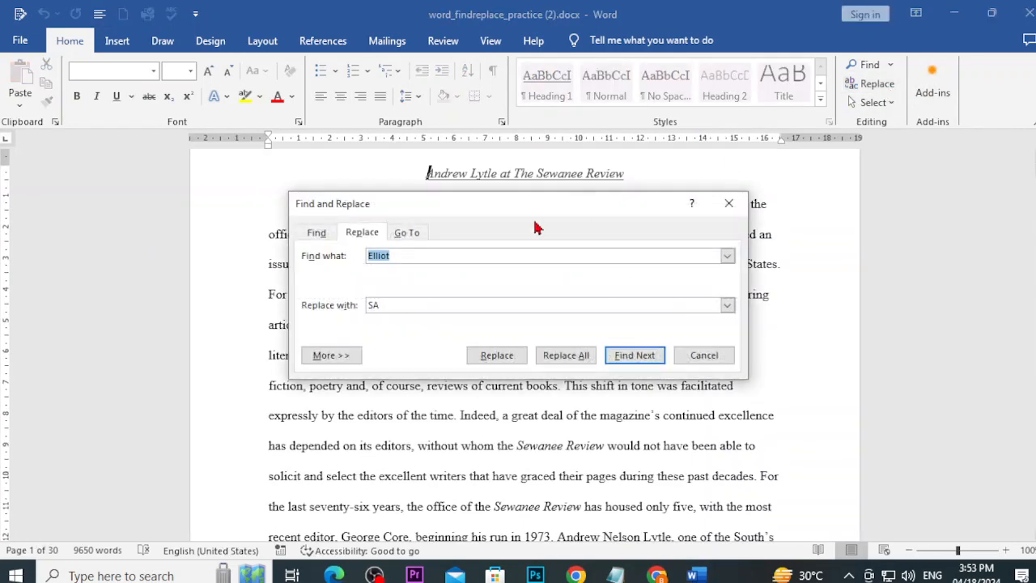
left_click(394, 256)
left_click_drag(380, 305, 328, 310)
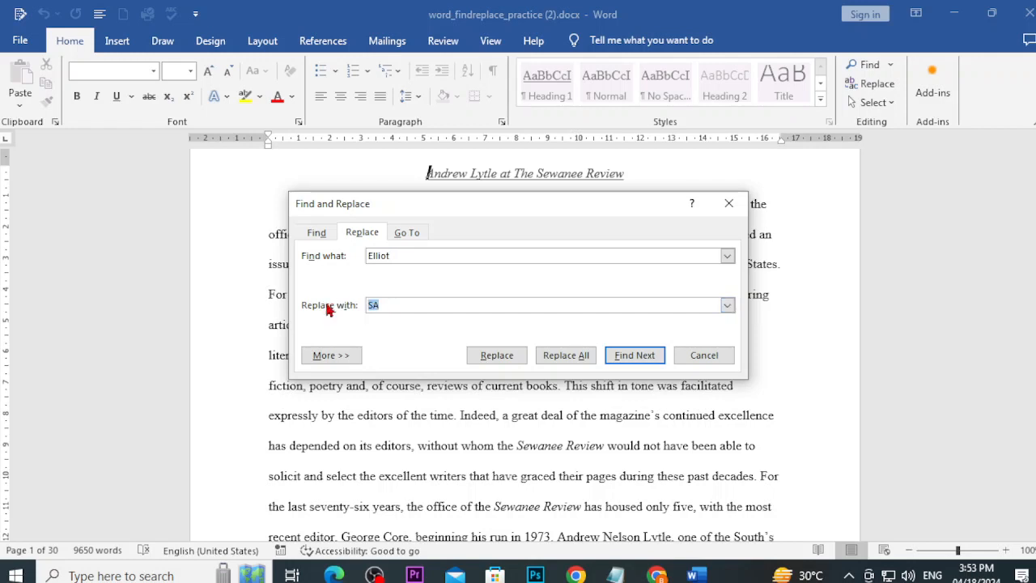
type("E")
key("BackSpace")
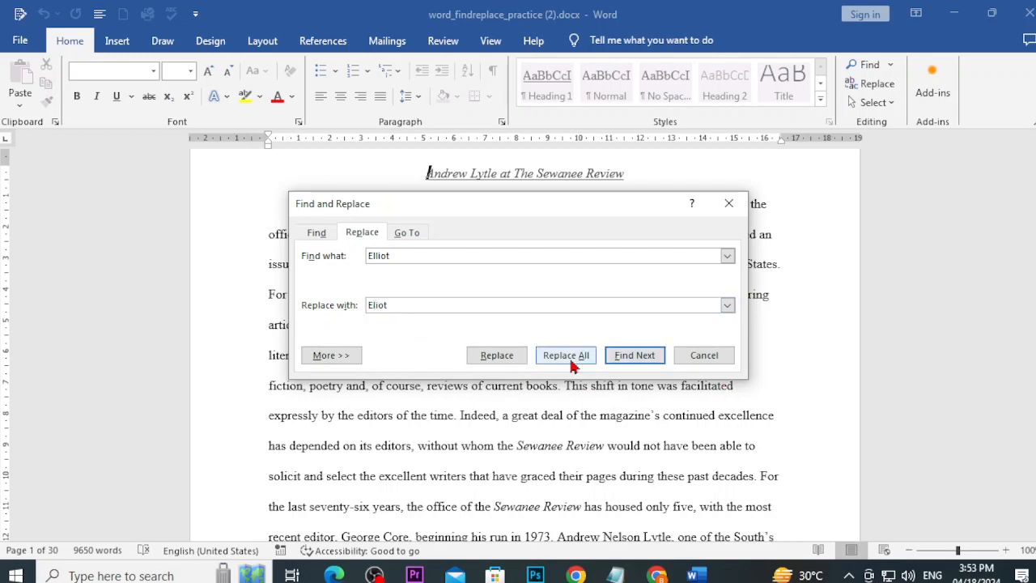
left_click(570, 361)
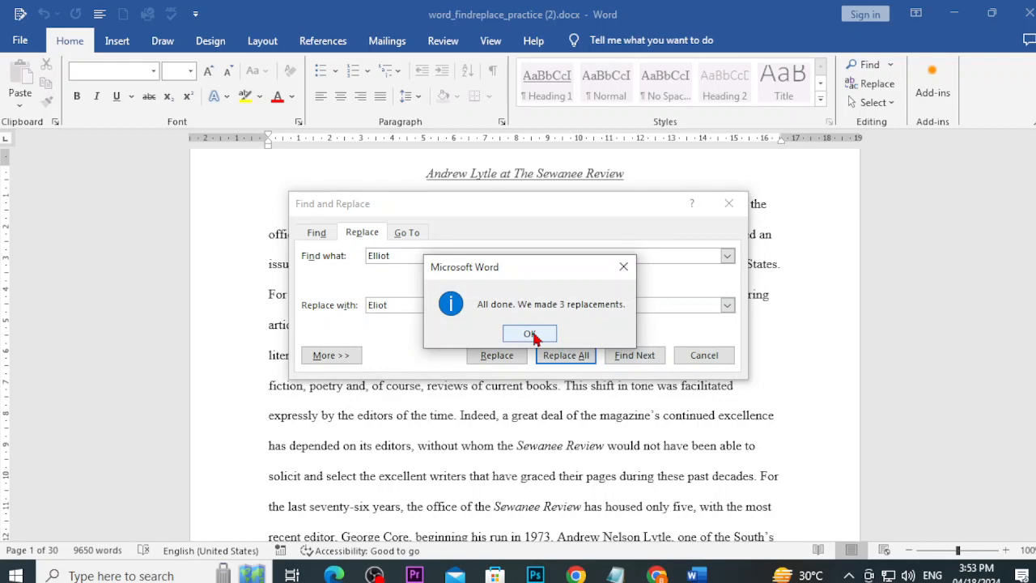
left_click(529, 334)
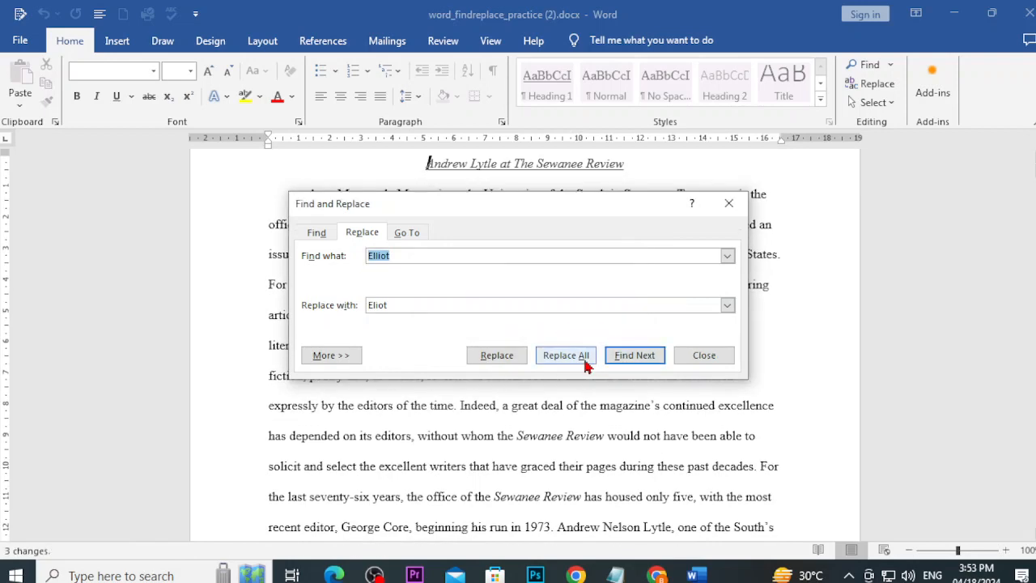
left_click(703, 355)
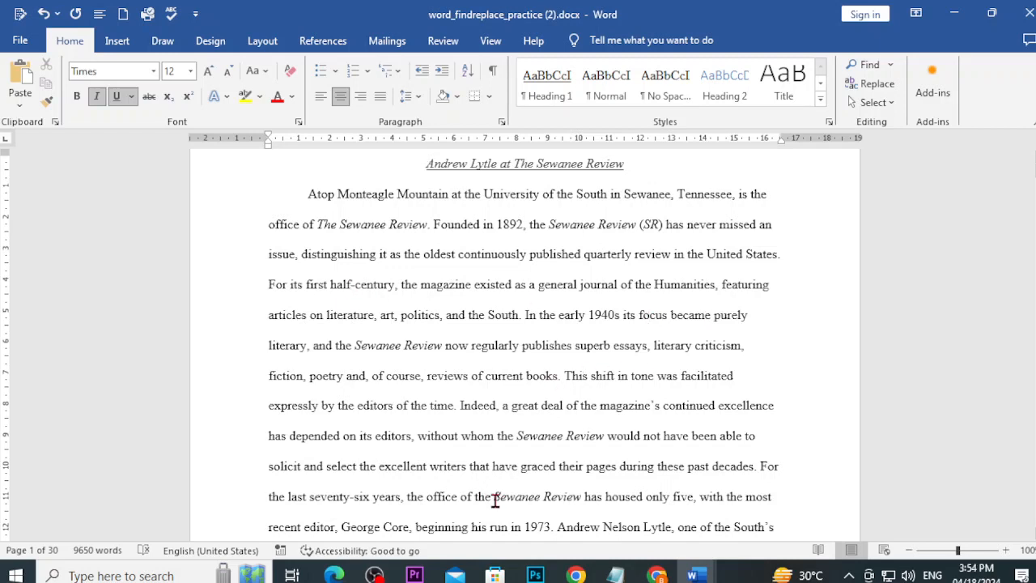
Step: Re-search with the single-l spelling to confirm 3 matches, then go back to the GCF challenge page
key("ctrl+f")
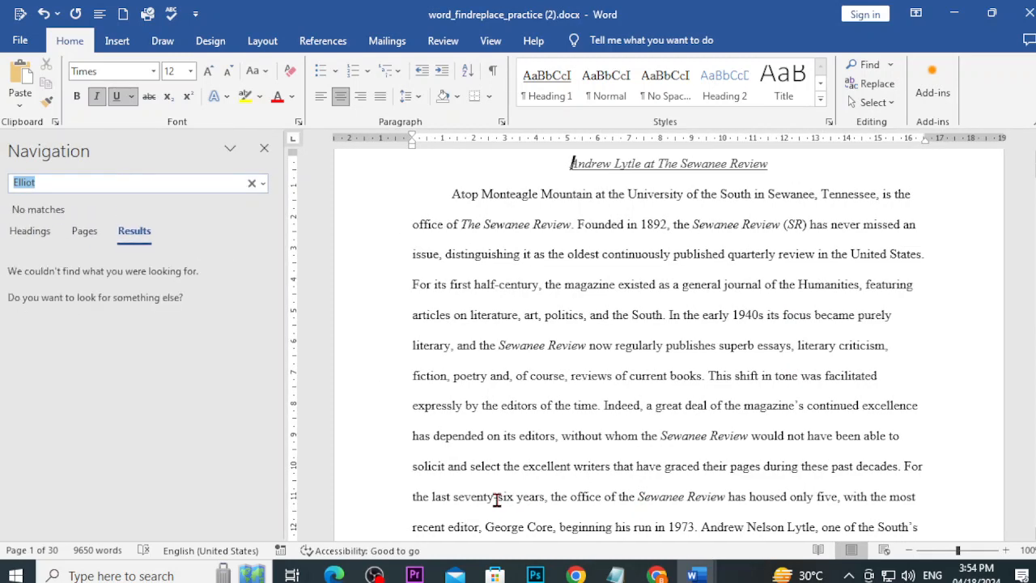
left_click(82, 184)
key("BackSpace")
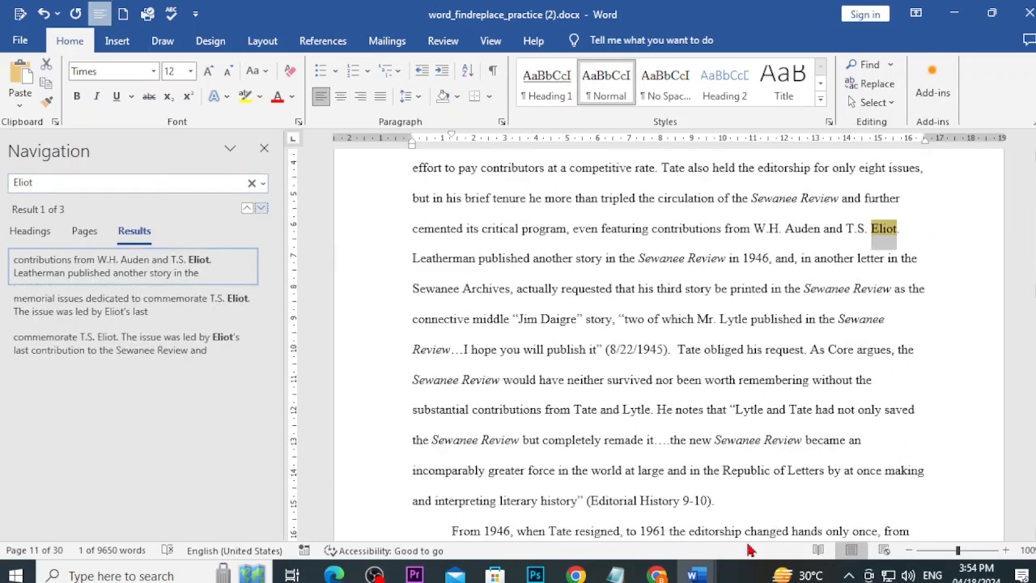
mouse_move(656, 575)
left_click(638, 502)
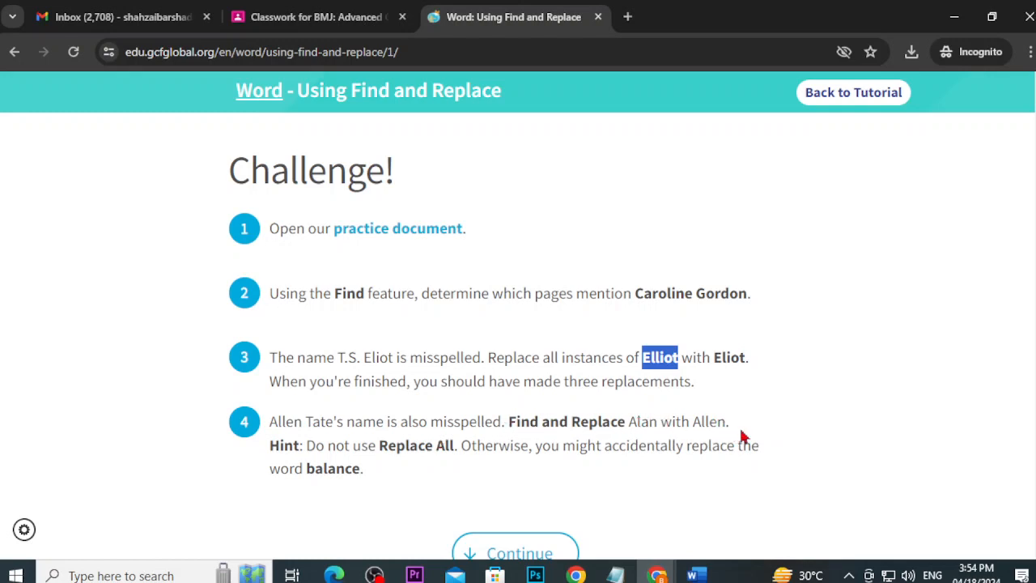
Step: Highlight 'Allen' in challenge step 4, then return to the practice (2) document and close the Eliot results
left_click_drag(637, 422, 728, 421)
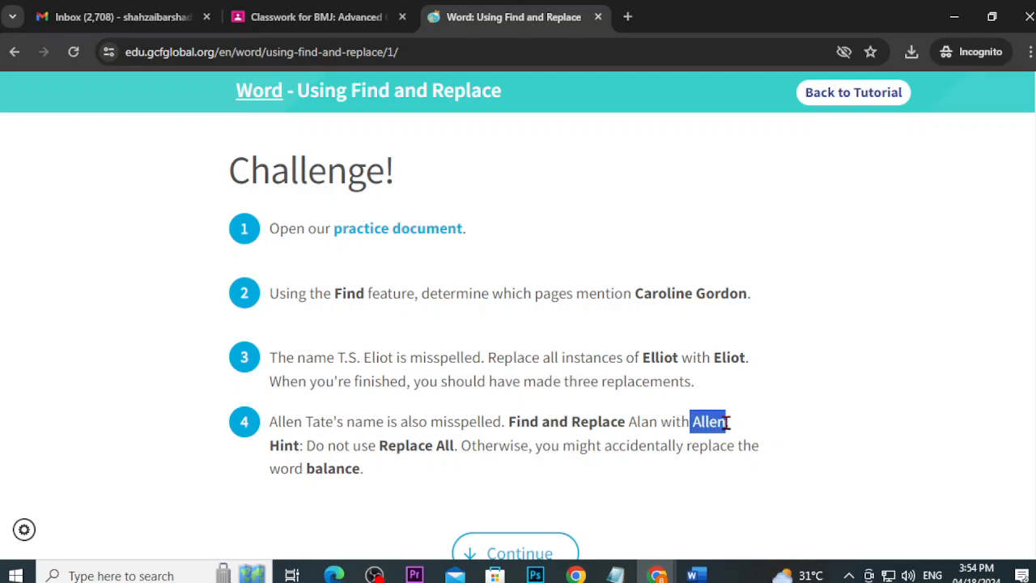
mouse_move(692, 573)
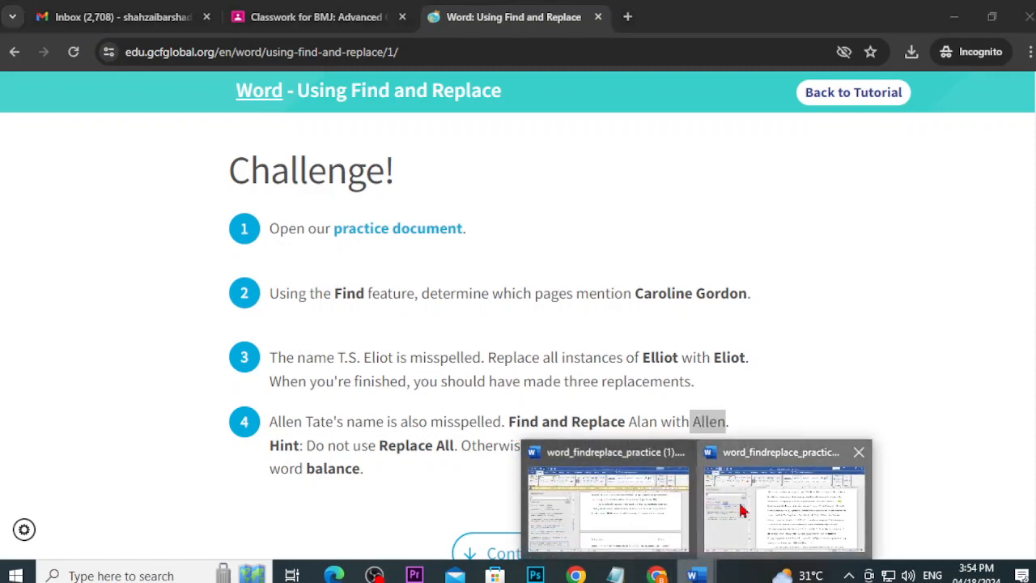
left_click(743, 510)
left_click(263, 148)
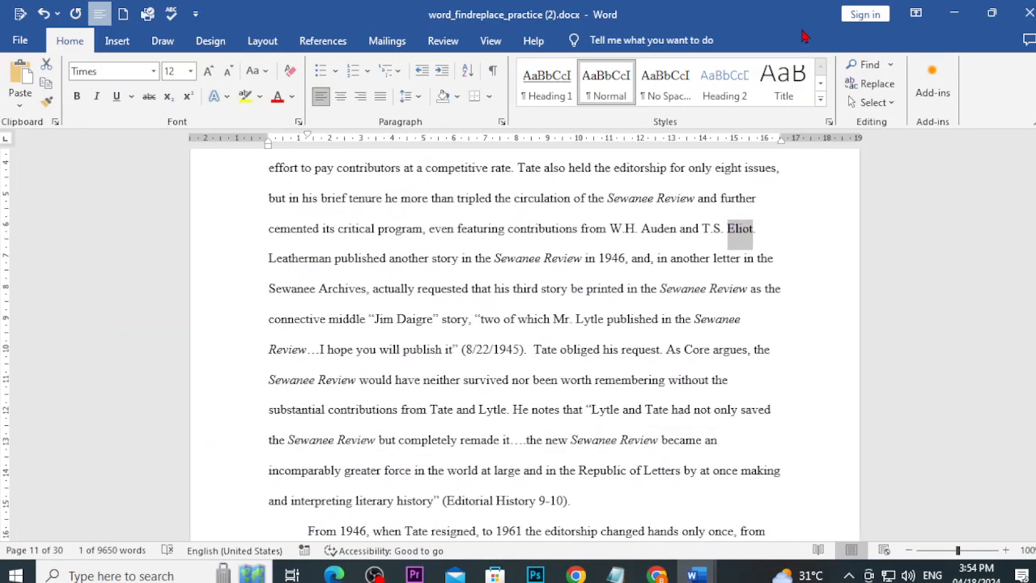
Step: Replace every Alan with Allen in the practice document, nine replacements in total
left_click(877, 84)
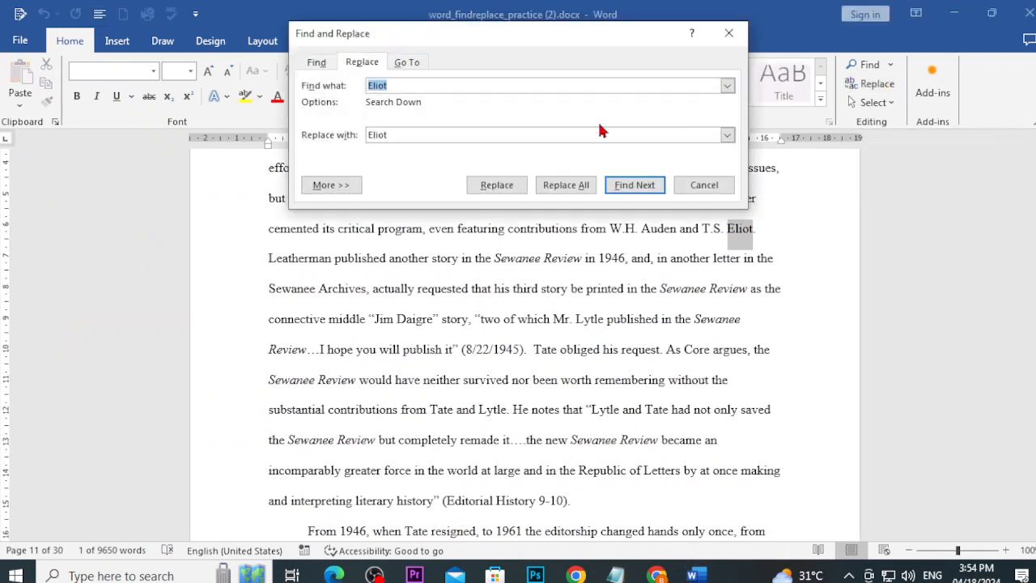
type("Alan")
left_click_drag(392, 134, 358, 135)
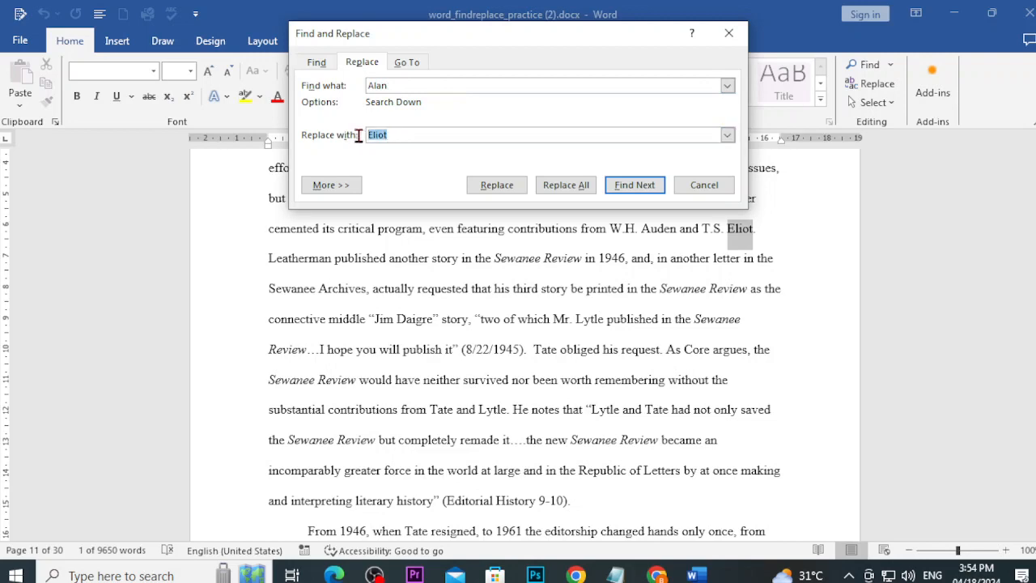
type("Allen")
left_click(577, 191)
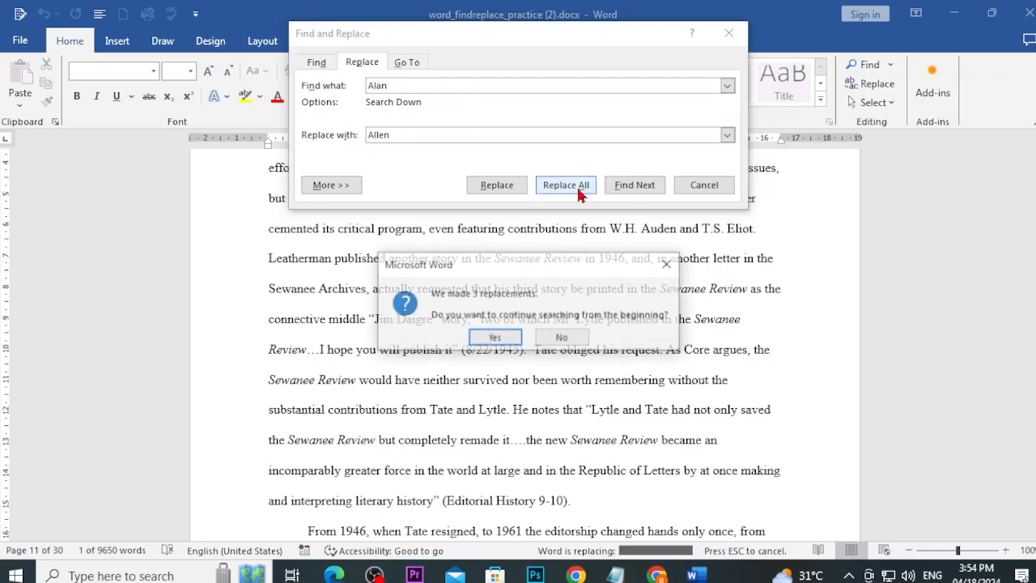
left_click(496, 339)
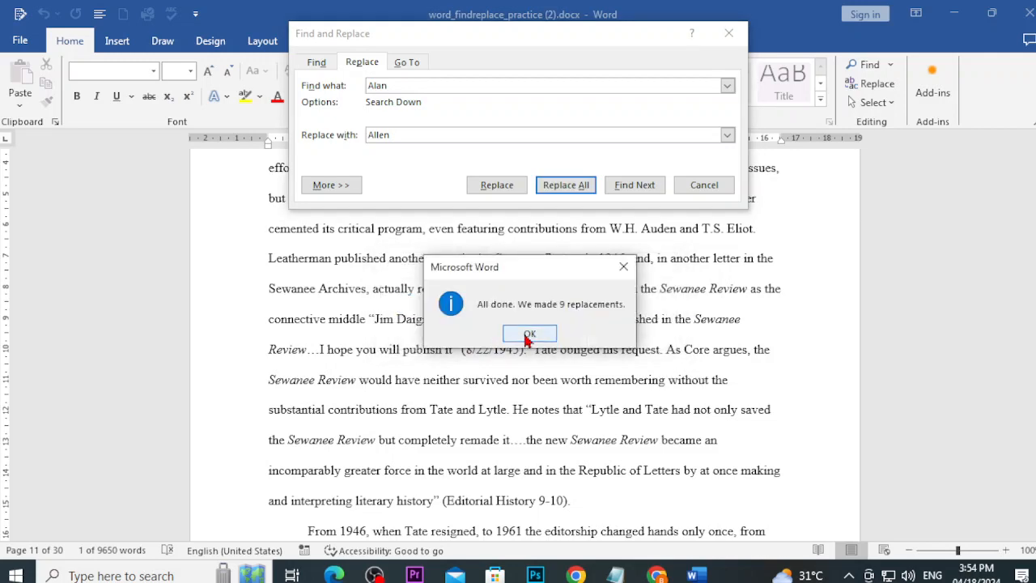
left_click(526, 335)
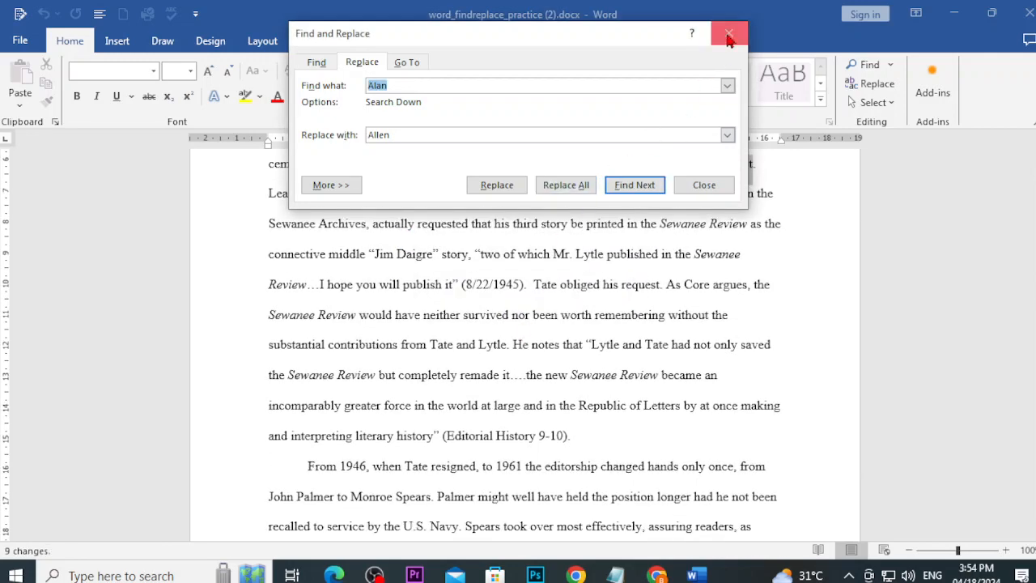
left_click(728, 33)
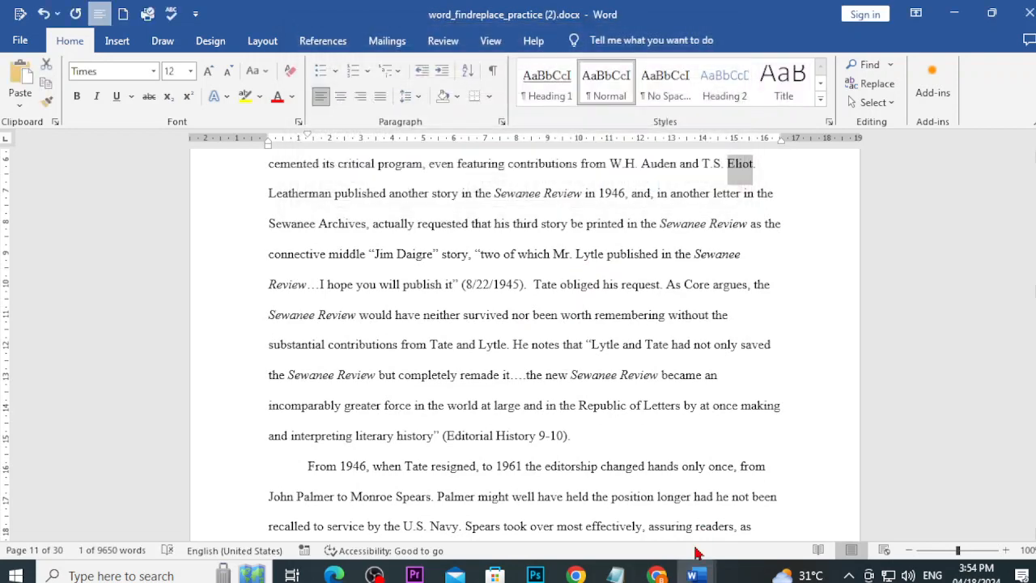
Step: Check the challenge instructions in Chrome, then return to the edited practice document
mouse_move(656, 573)
left_click(736, 522)
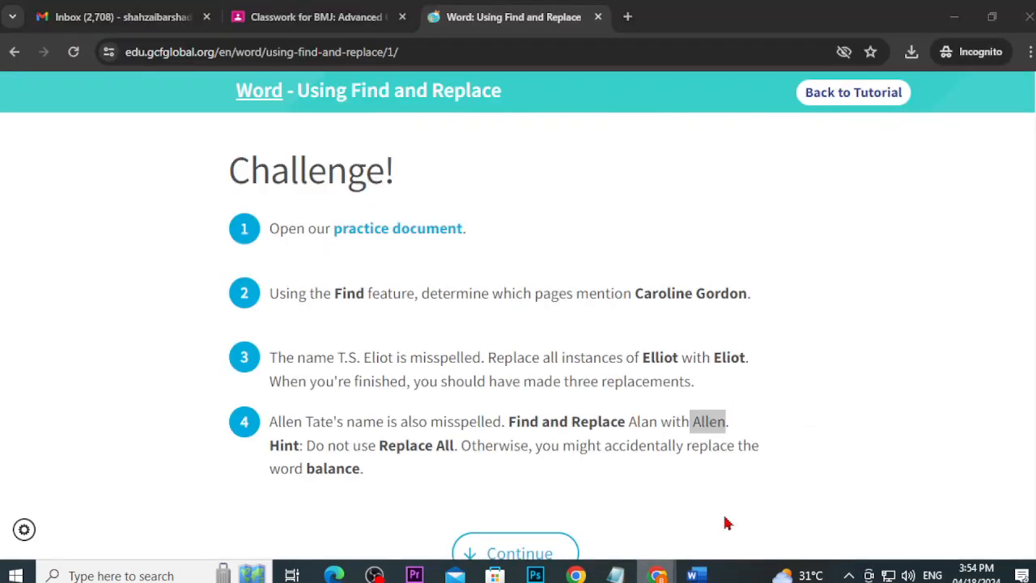
scroll(360, 419, "down", 1)
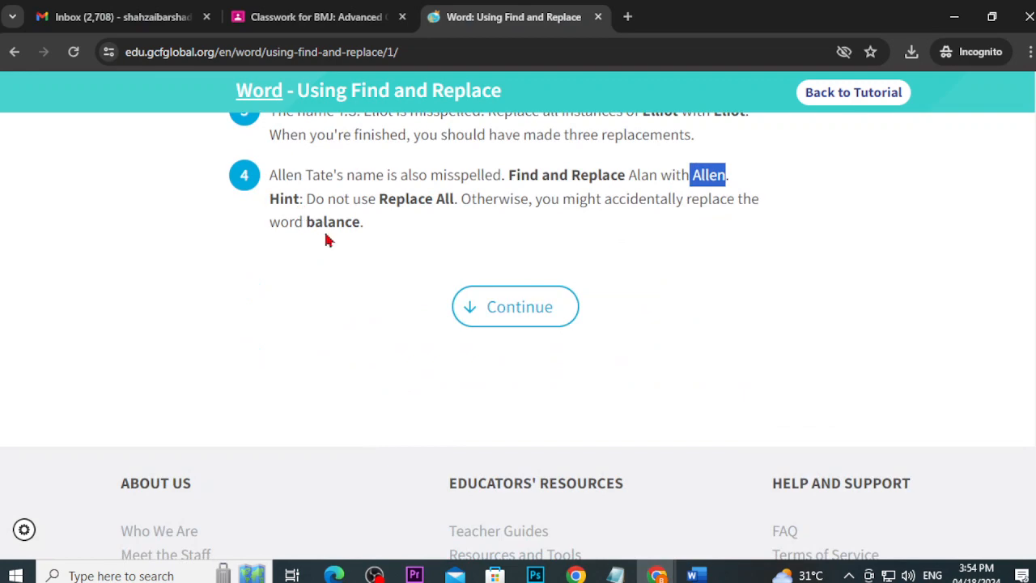
mouse_move(692, 573)
left_click(735, 501)
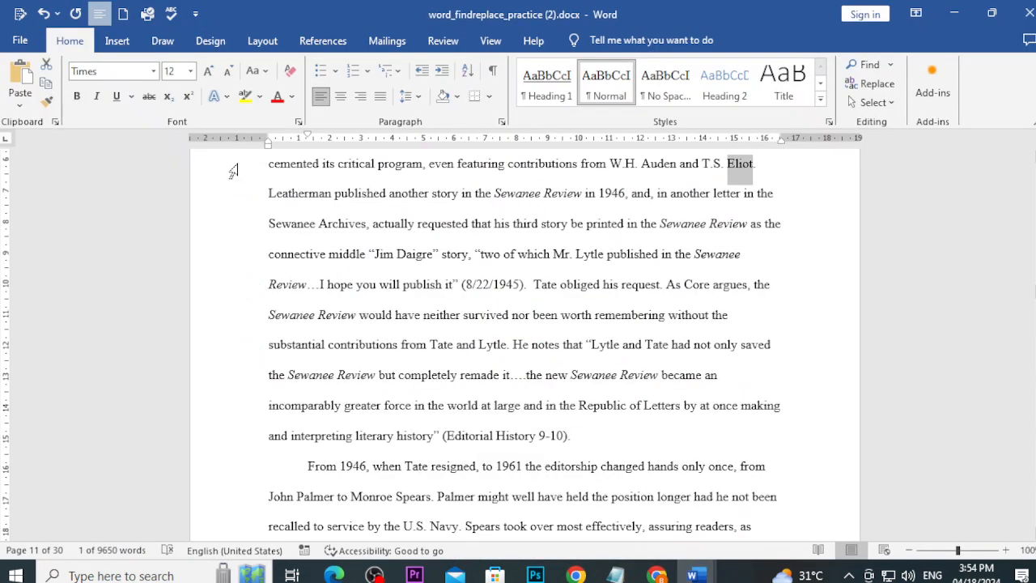
Step: Save the edited document as 'Challenge 7' in the personal folder on the Desktop
left_click(20, 41)
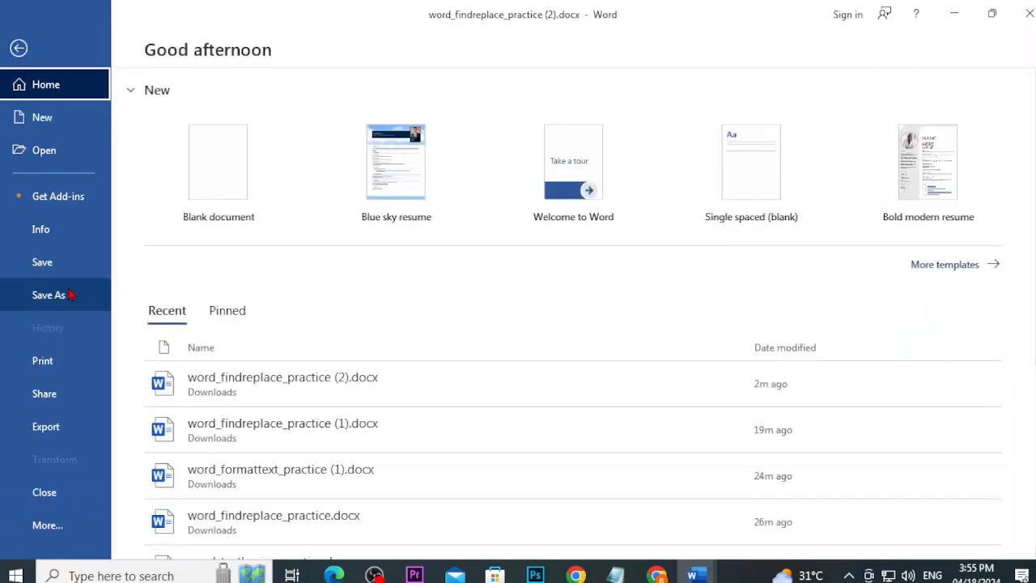
left_click(70, 295)
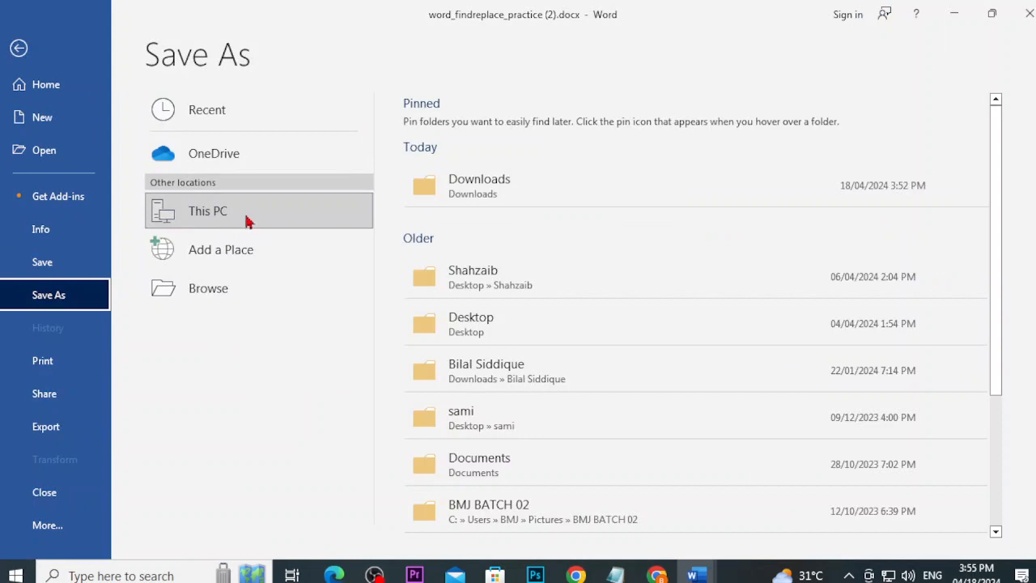
left_click(225, 301)
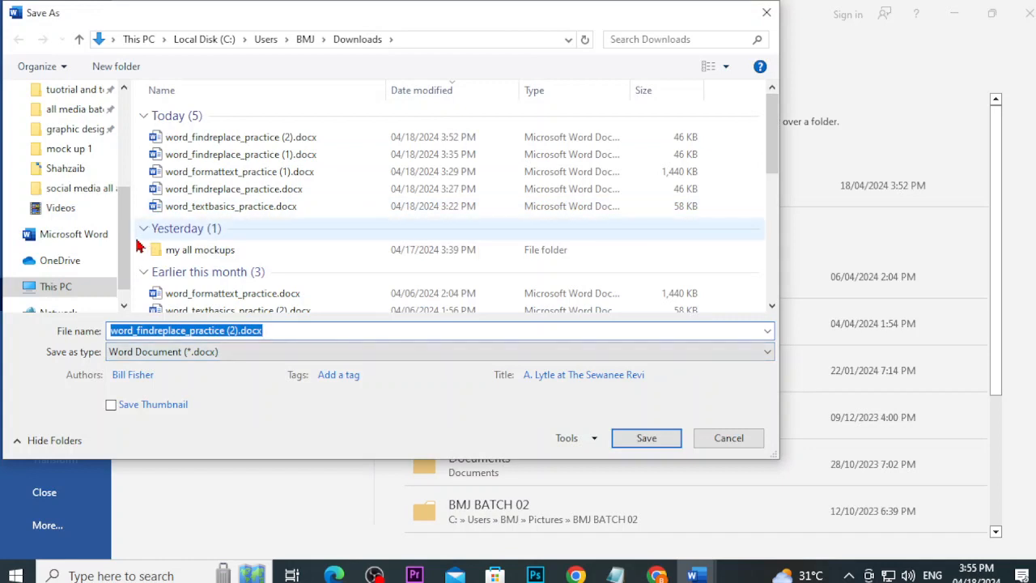
scroll(81, 202, "up", 5)
left_click(91, 128)
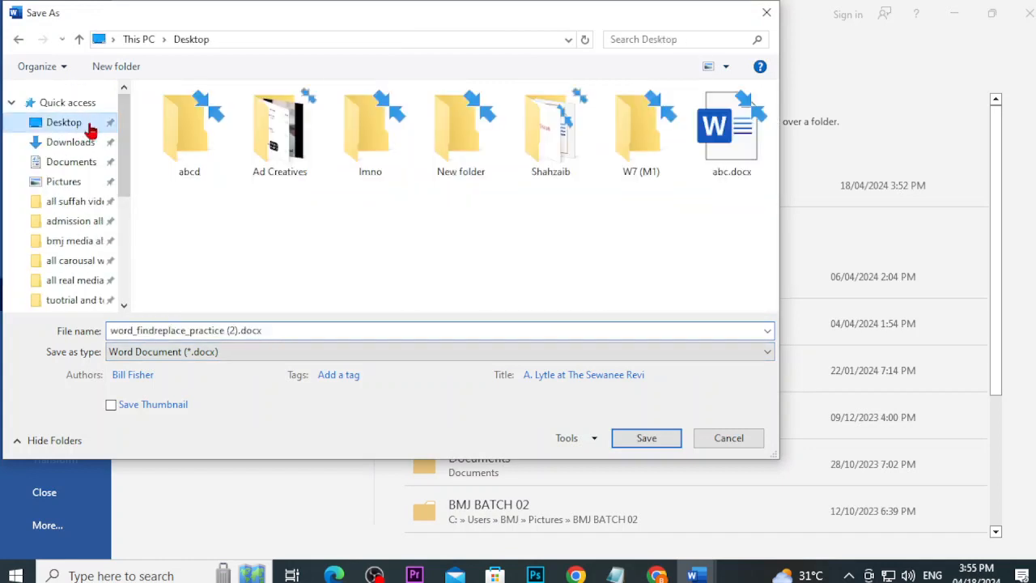
double_click(550, 134)
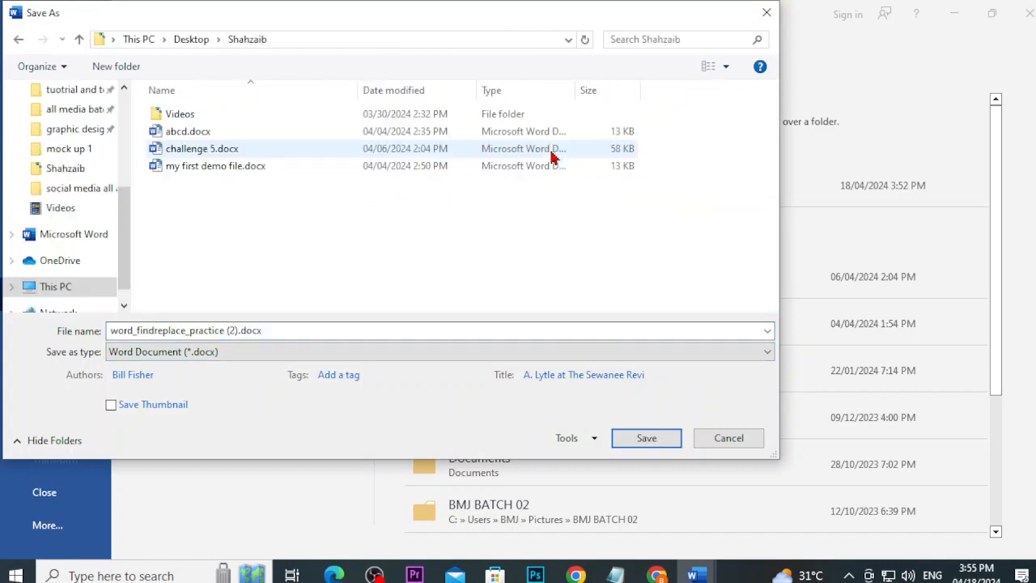
left_click(307, 331)
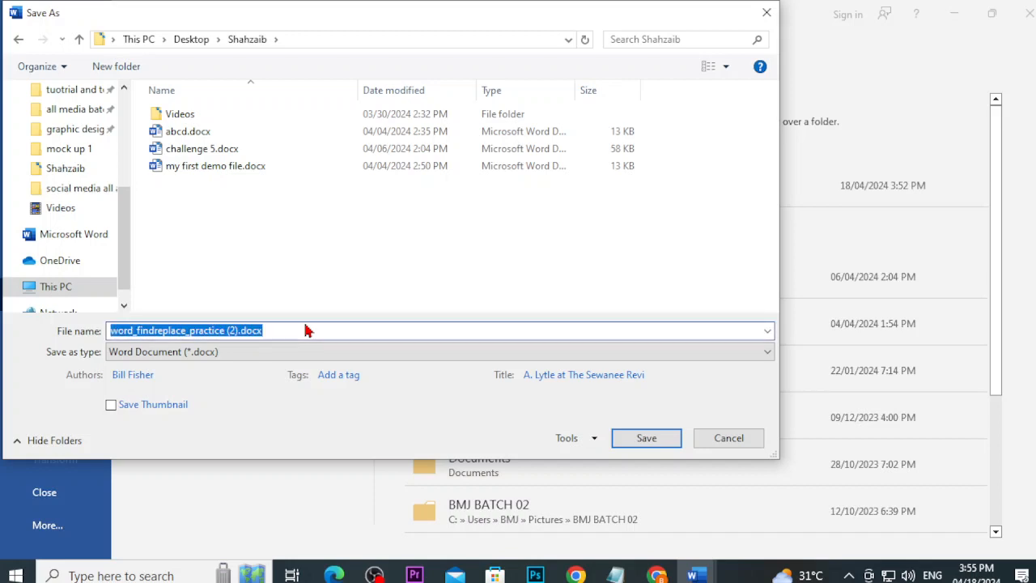
type("Challgne")
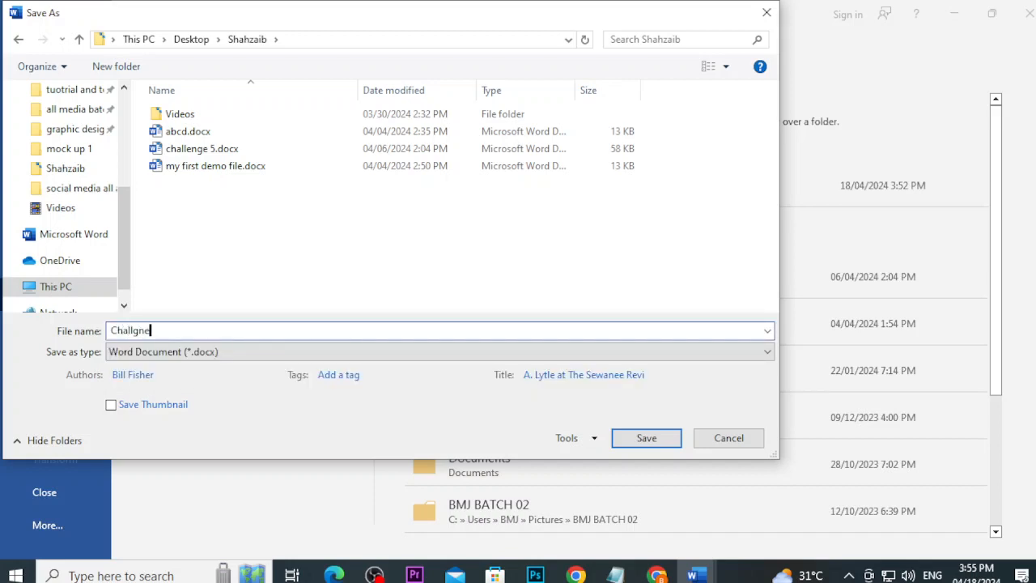
key("BackSpace")
key("BackSpace")
key("BackSpace")
type("enge ")
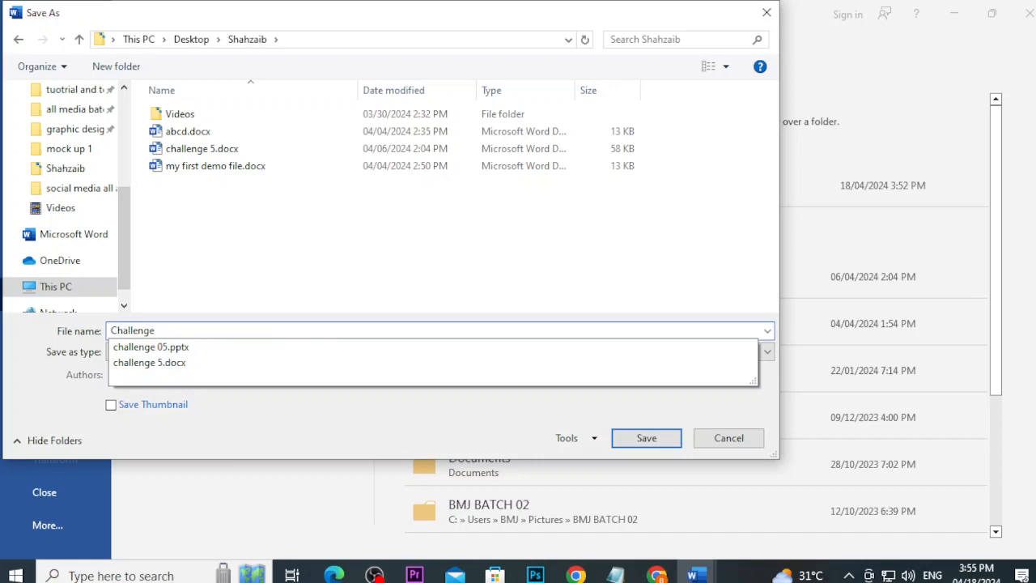
type("7")
key("Return")
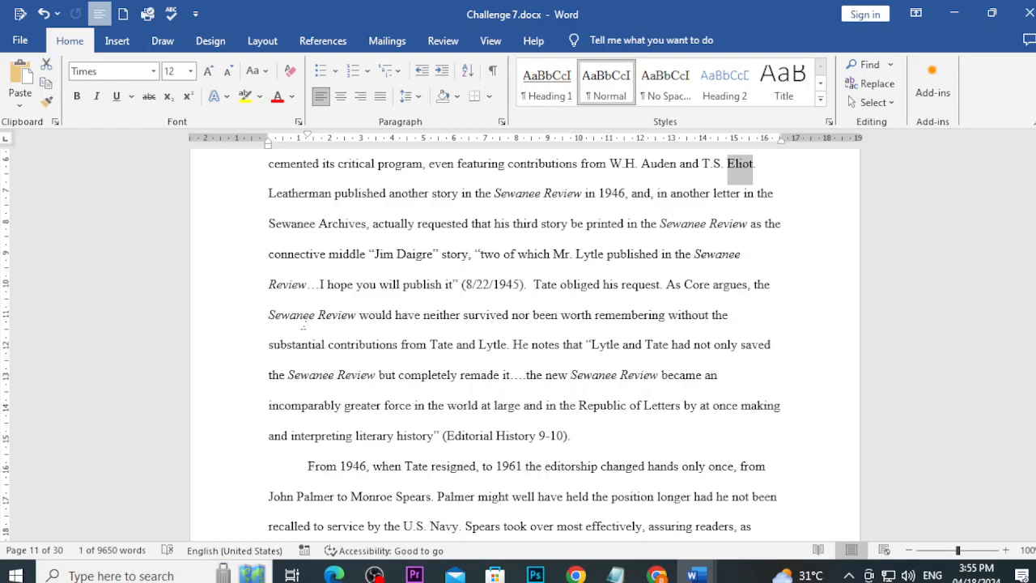
Step: Close word_findreplace_practice (1) without saving, then close the Challenge 7 window
left_click(373, 574)
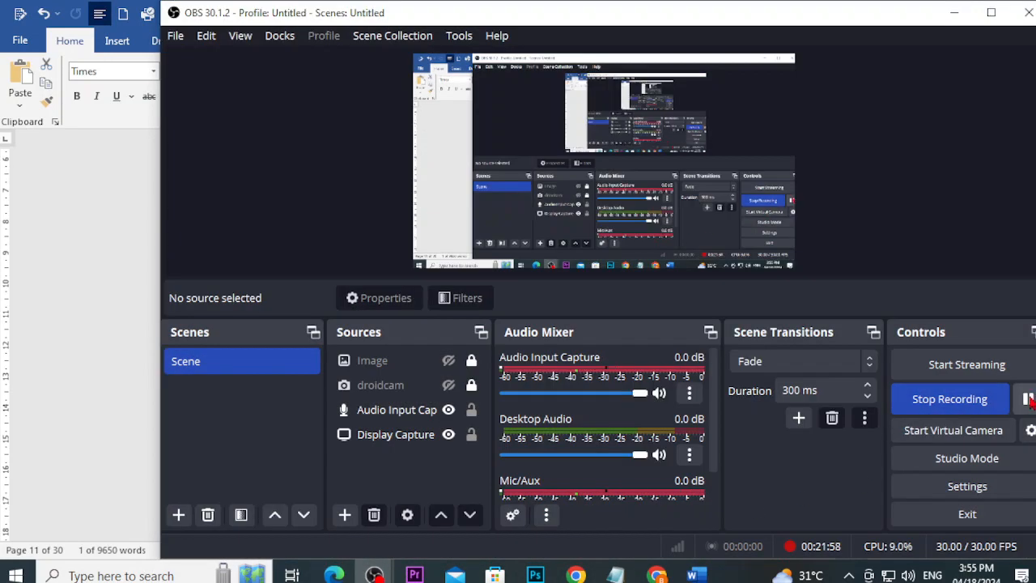
left_click(1028, 398)
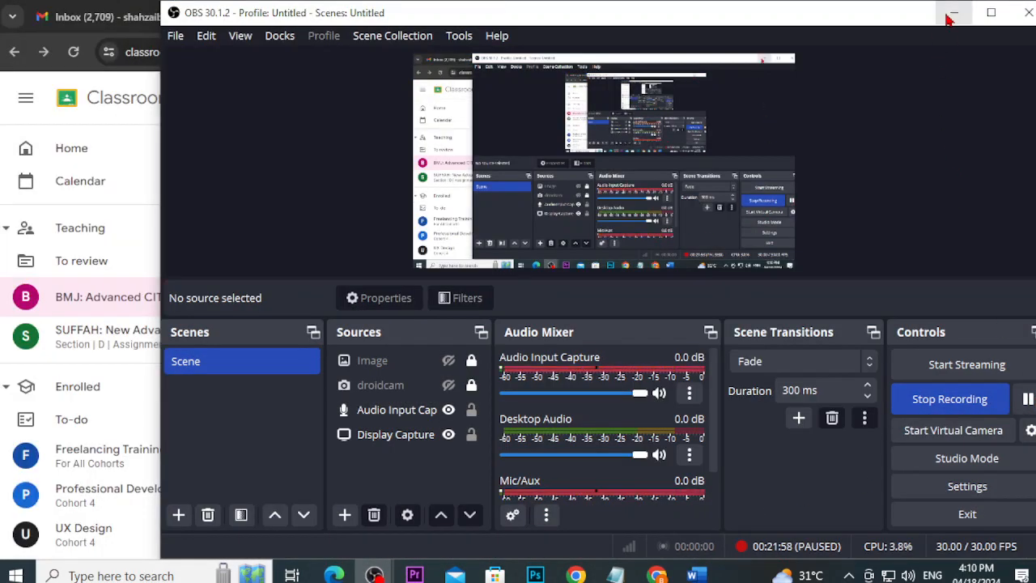
left_click(953, 15)
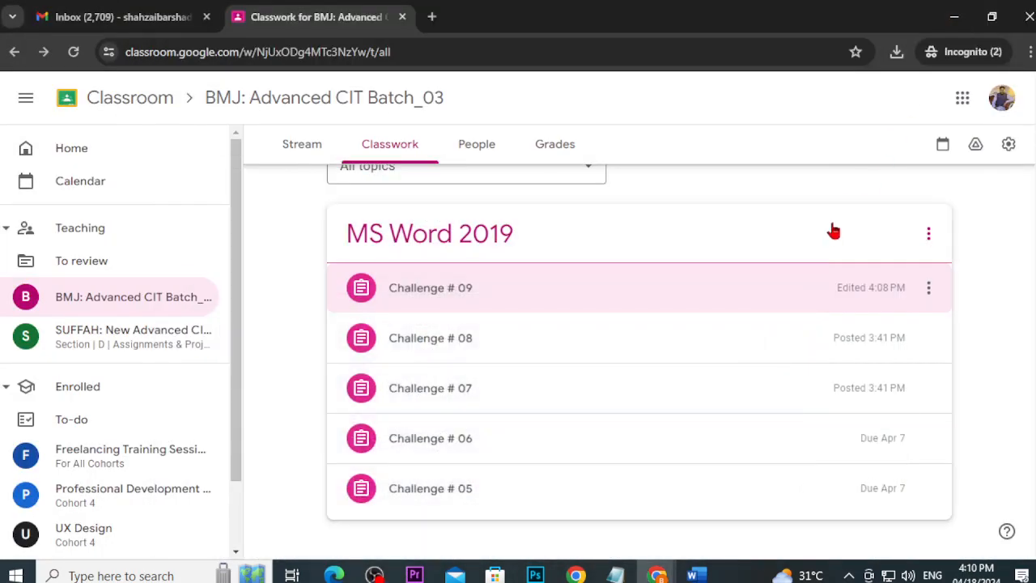
left_click(692, 574)
left_click(720, 547)
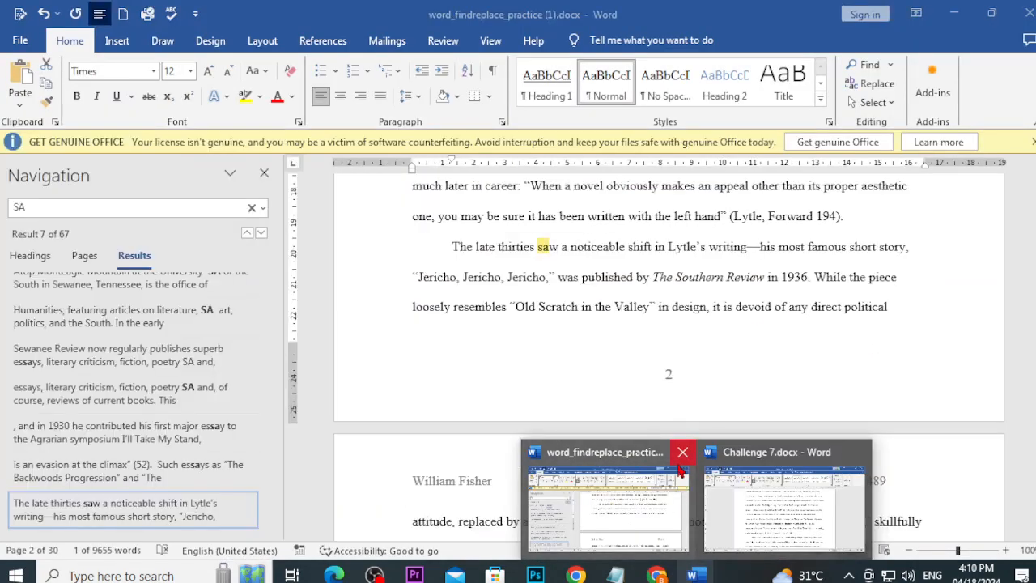
left_click(678, 451)
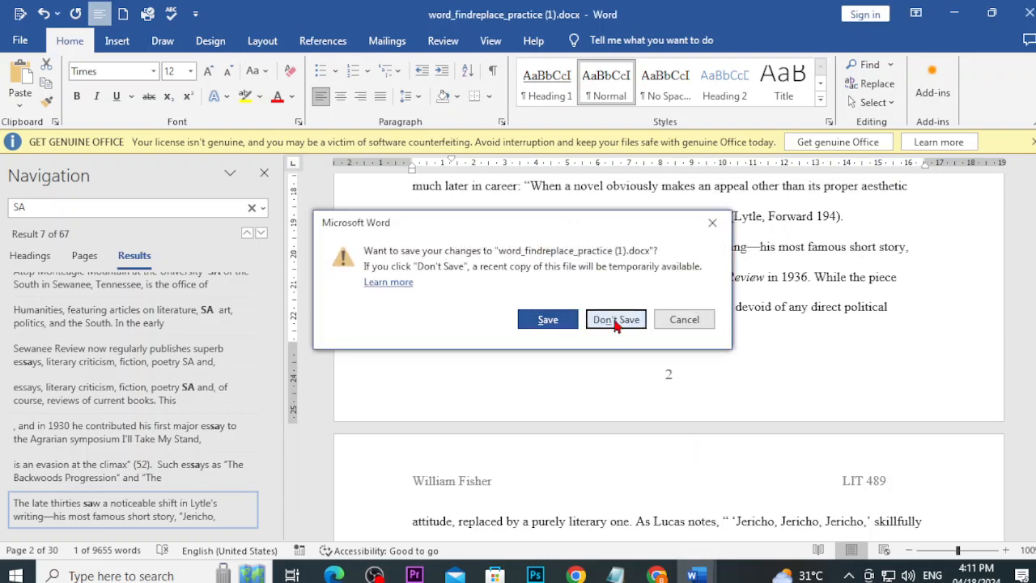
left_click(615, 320)
mouse_move(694, 573)
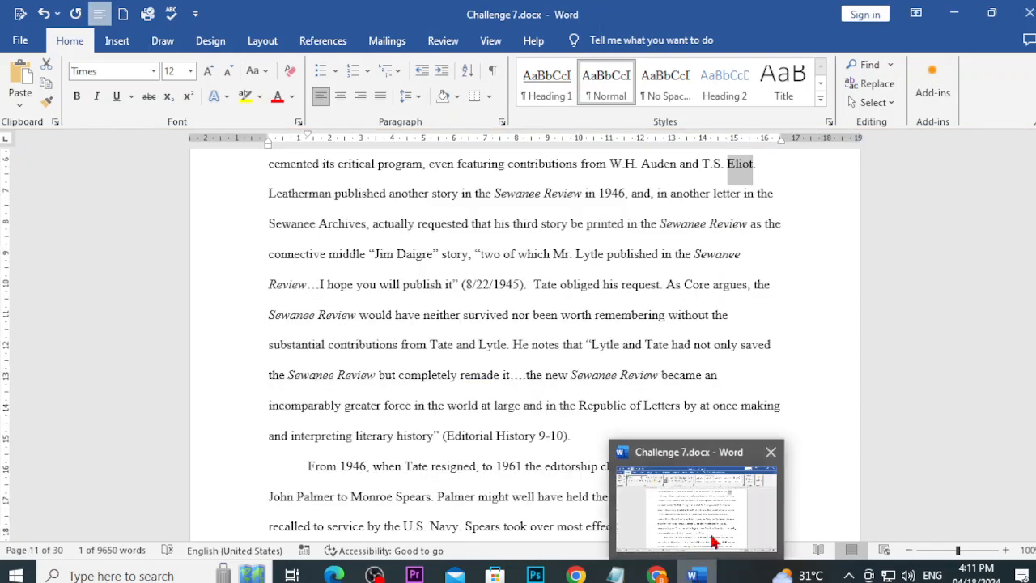
left_click(772, 453)
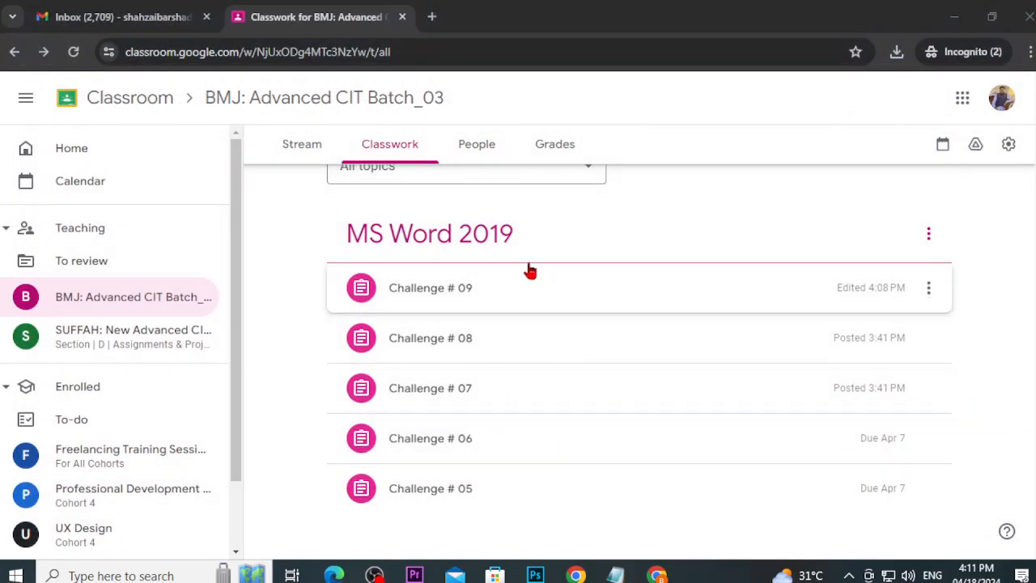
Step: Search Google for 'gcf global word' in a new incognito tab
left_click(431, 17)
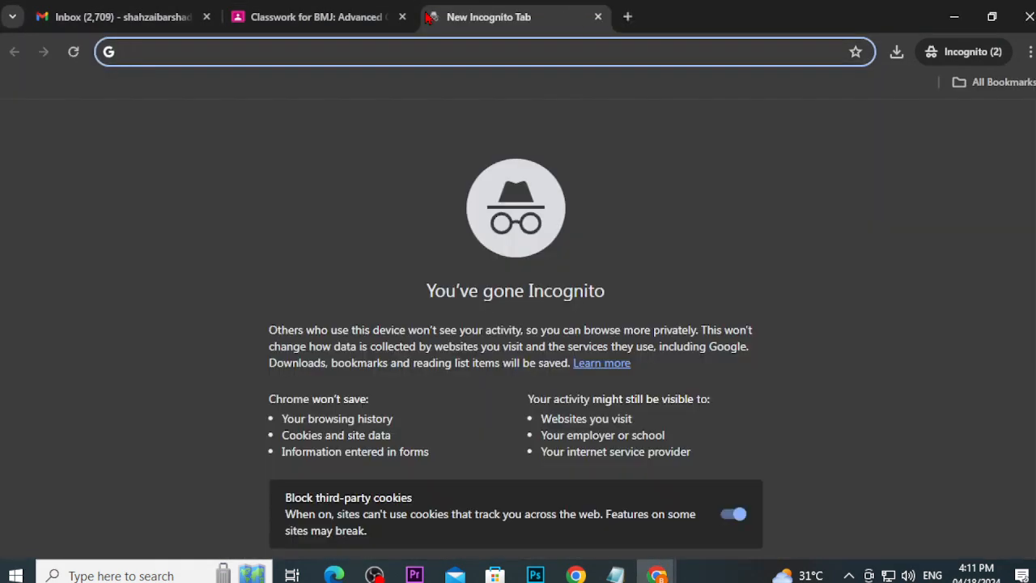
type("gcf ")
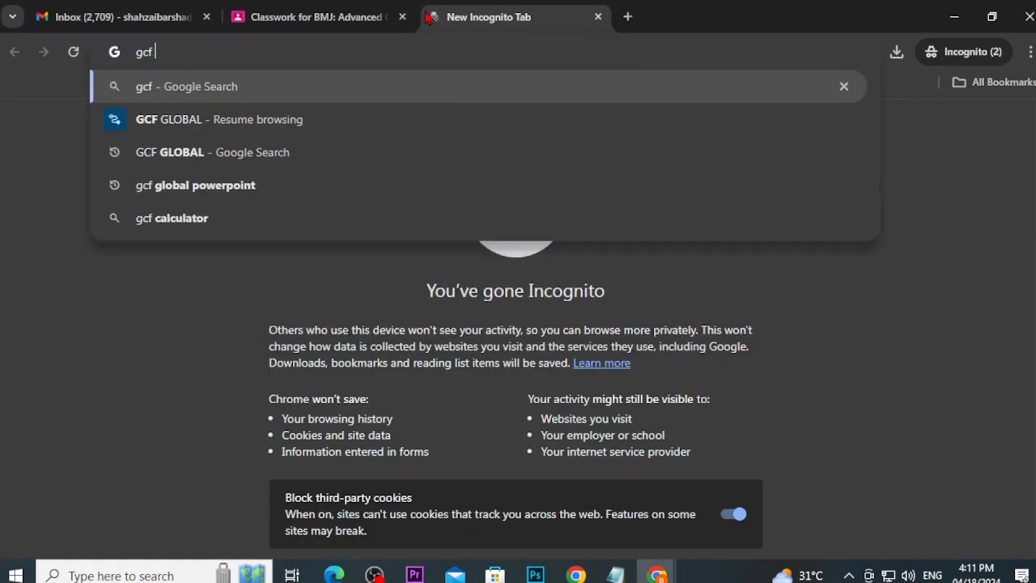
type("global word")
key("Return")
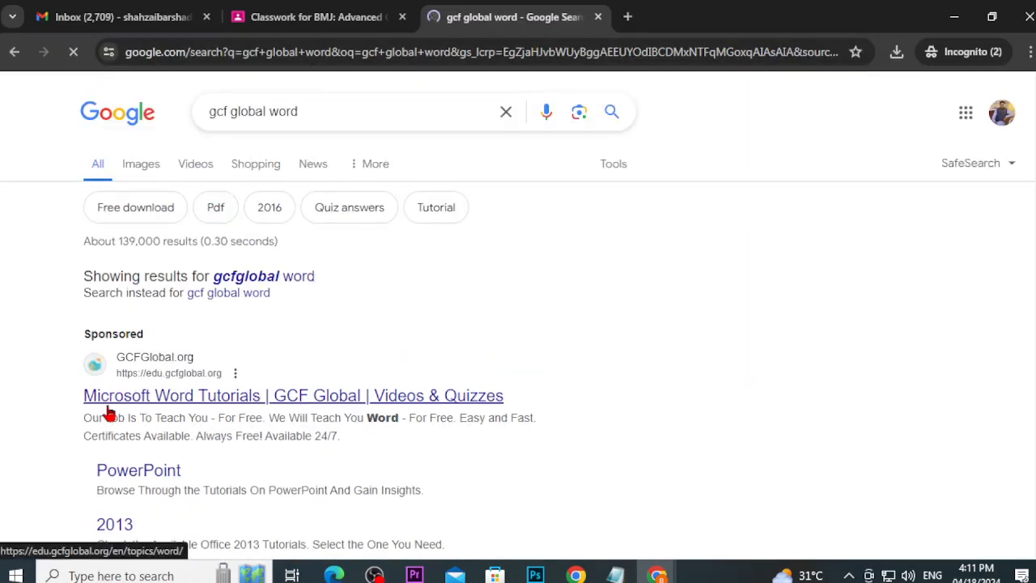
Step: Open GCFGlobal's Word Tutorials result and the free Word tutorial, scrolling to its lesson list
left_click(109, 409)
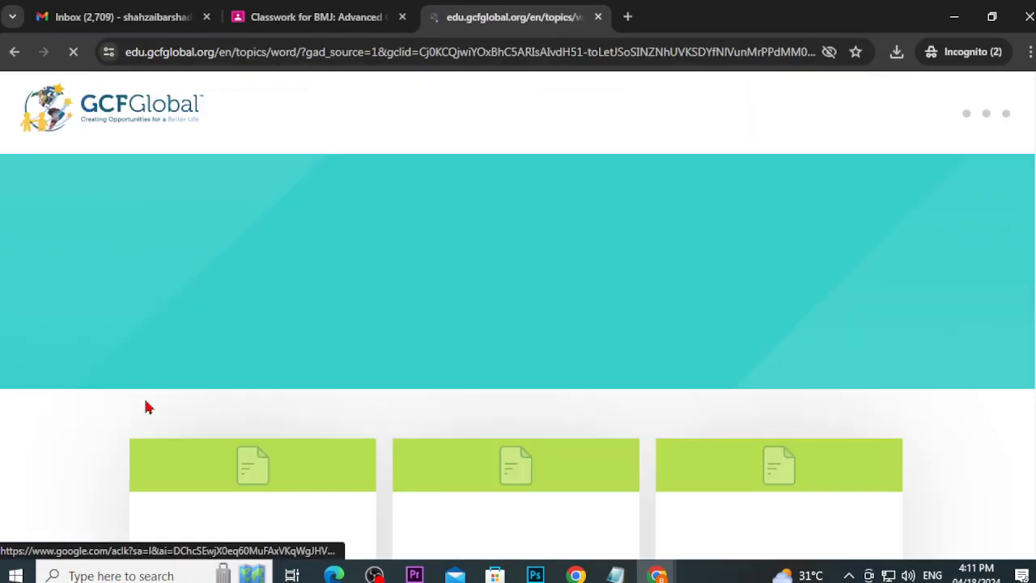
scroll(162, 372, "down", 3)
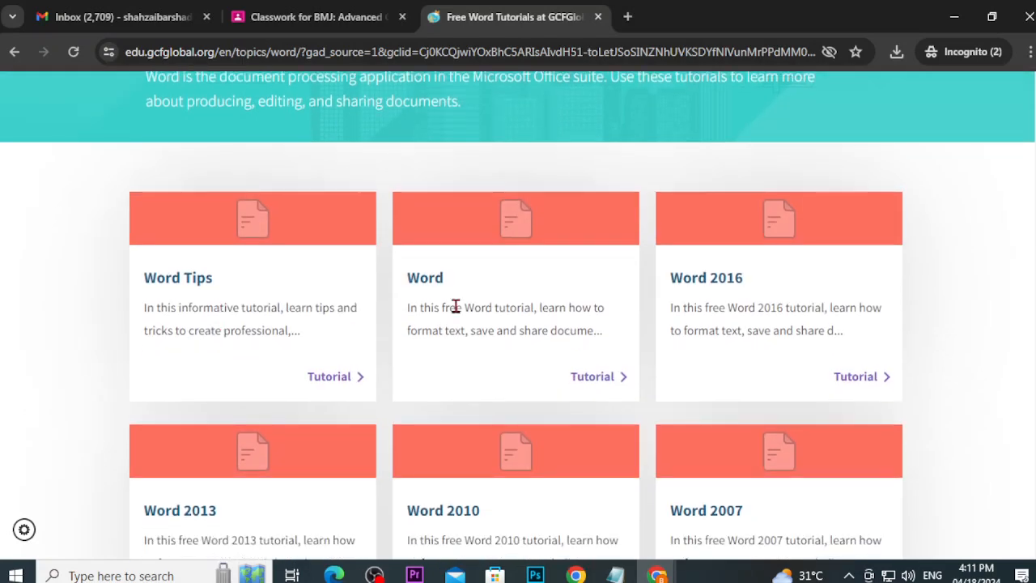
left_click(431, 282)
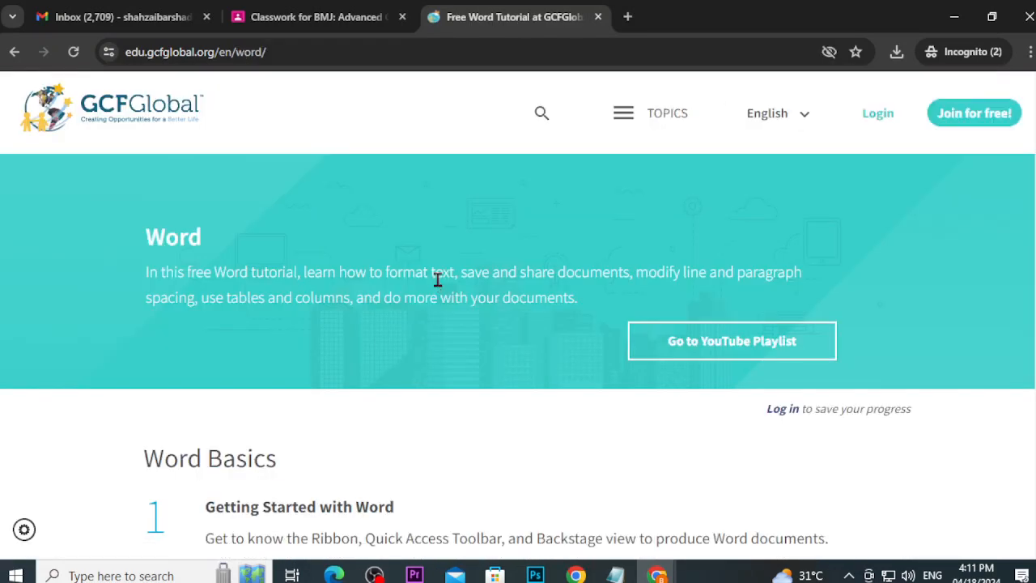
scroll(437, 322, "down", 11)
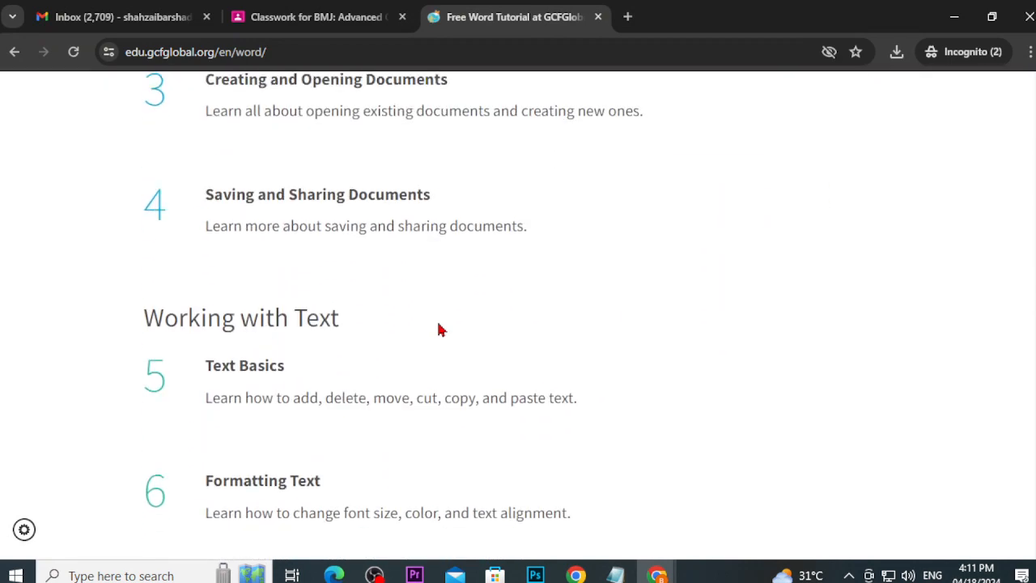
scroll(441, 347, "up", 1)
scroll(248, 291, "up", 1)
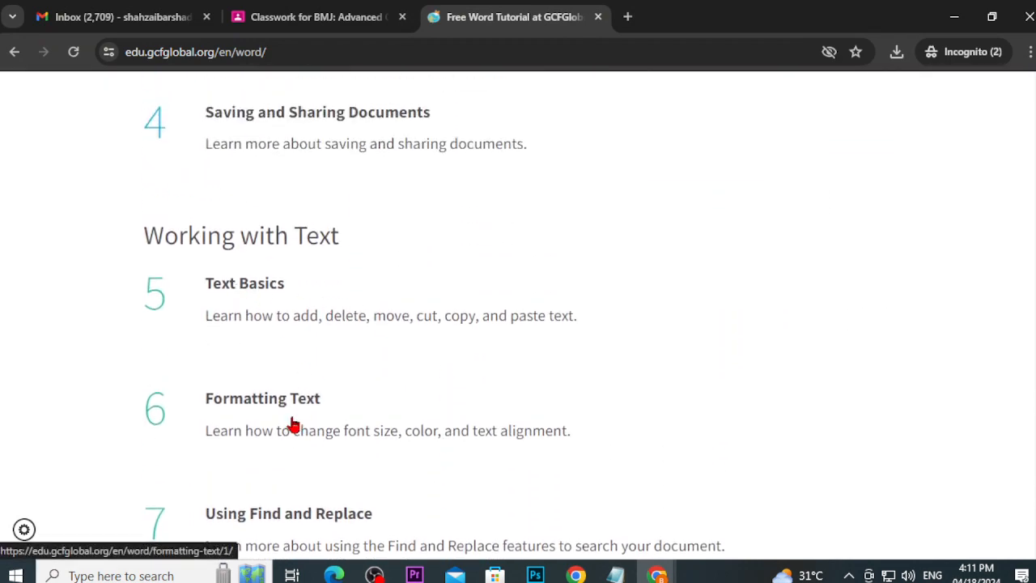
scroll(287, 409, "down", 2)
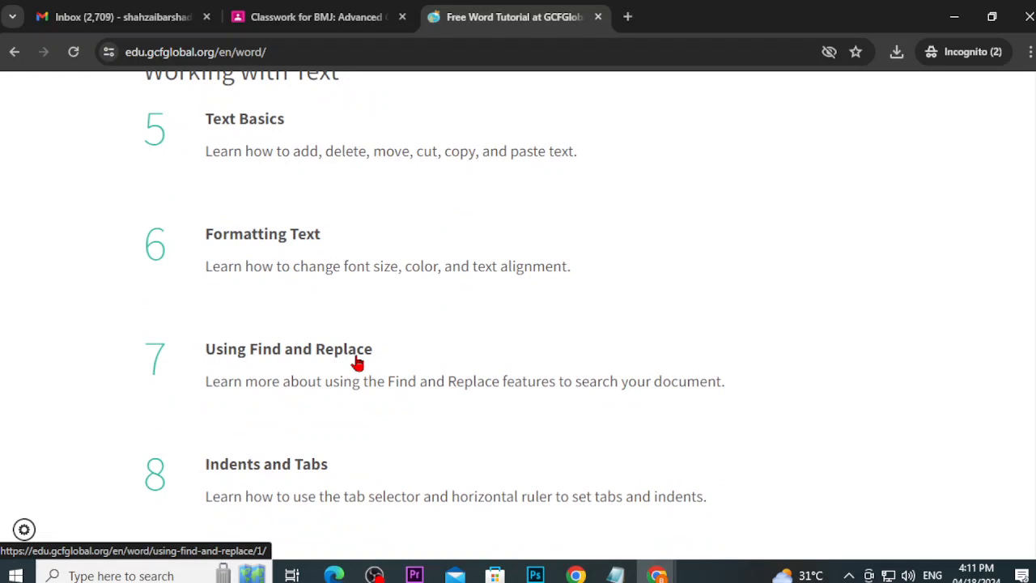
scroll(358, 364, "down", 2)
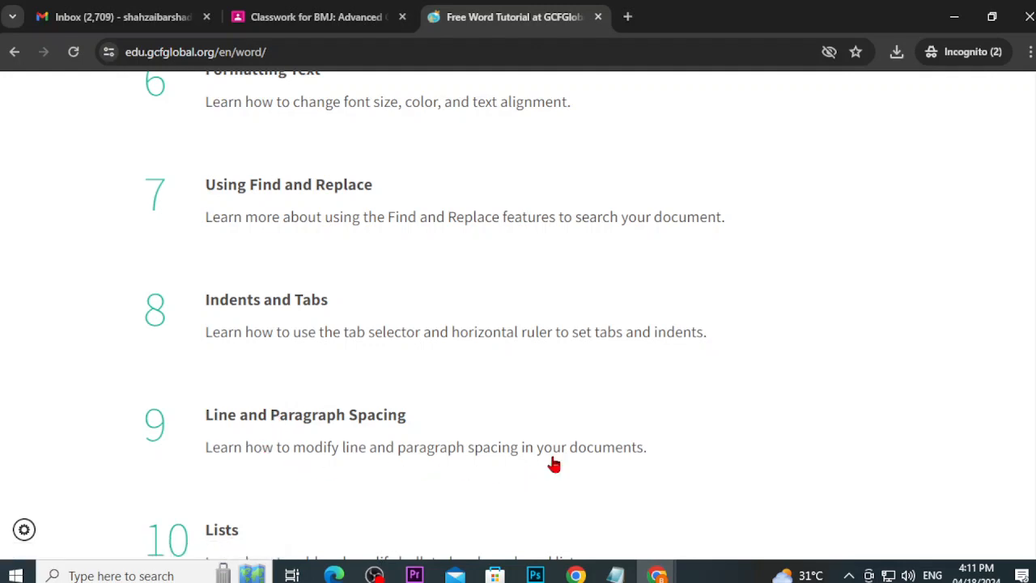
Step: Open lesson 9 Line and Paragraph Spacing and save word_lineparagraphspacing_practice.docx to Downloads
left_click(313, 425)
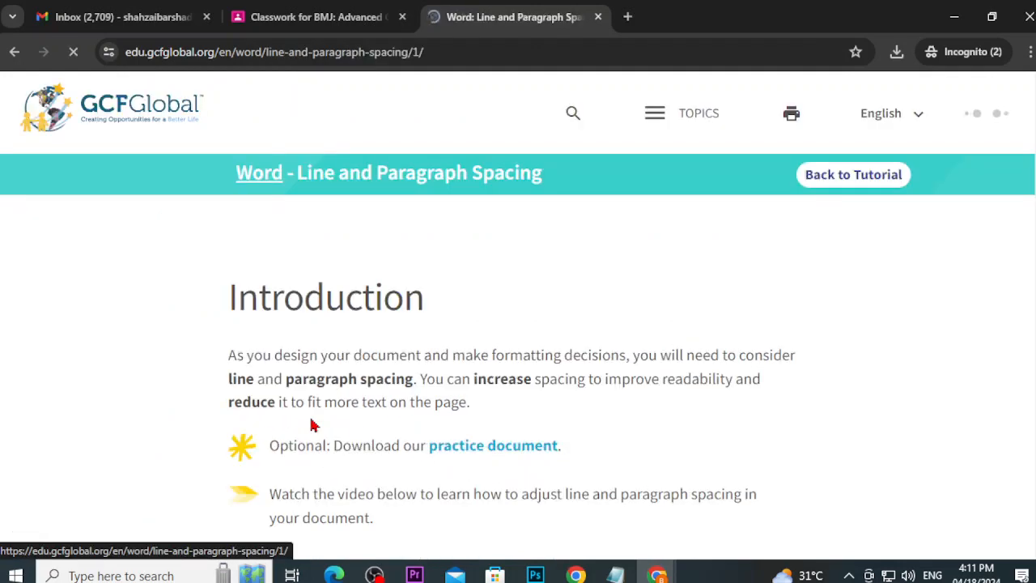
scroll(430, 395, "down", 2)
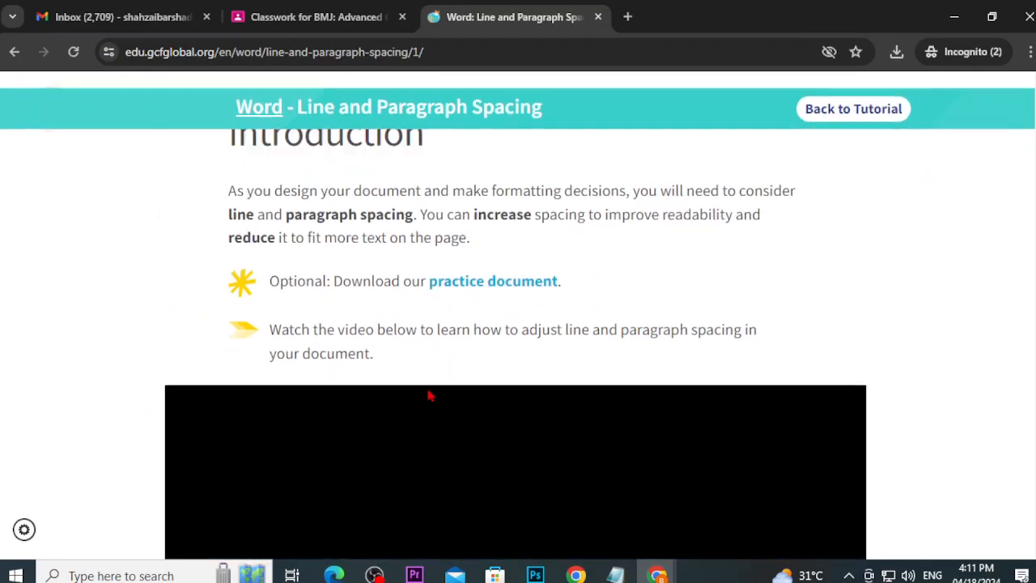
left_click(470, 293)
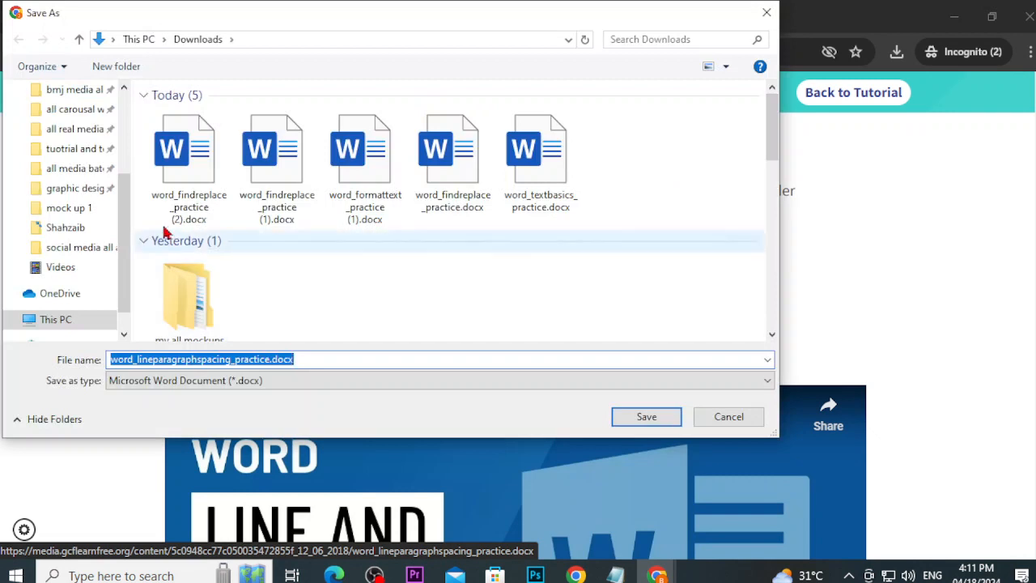
left_click_drag(120, 213, 117, 129)
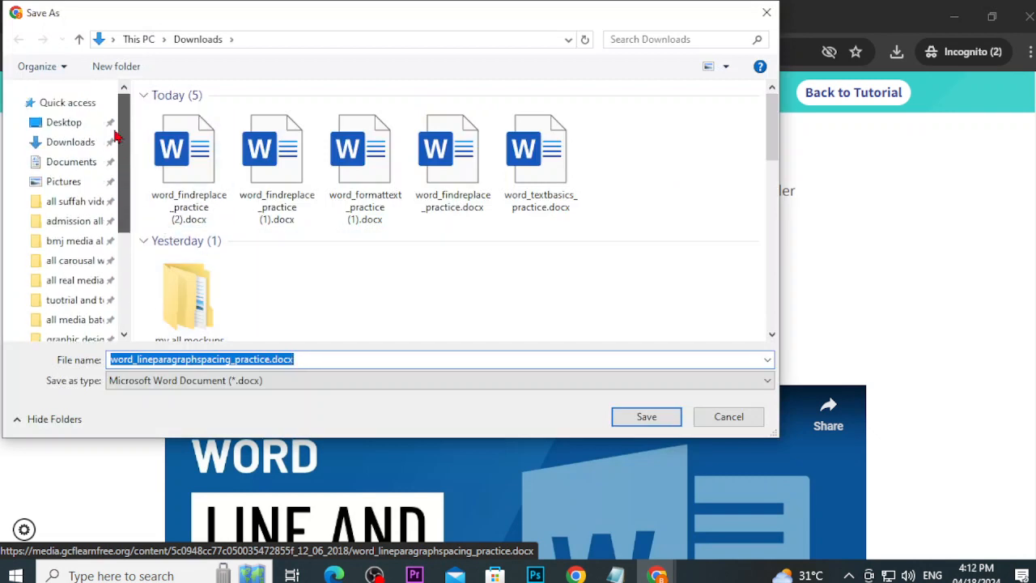
left_click(69, 142)
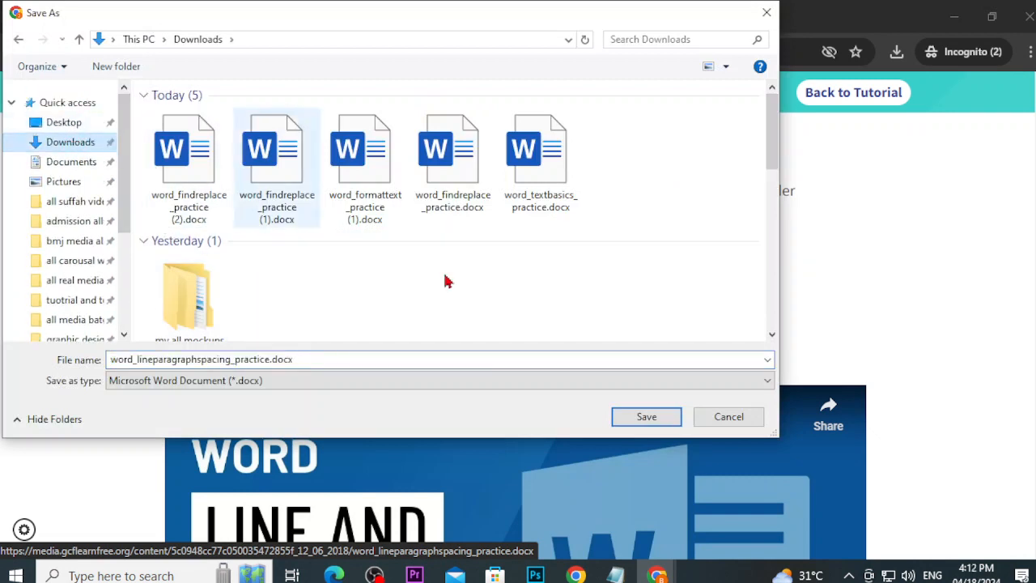
left_click(629, 417)
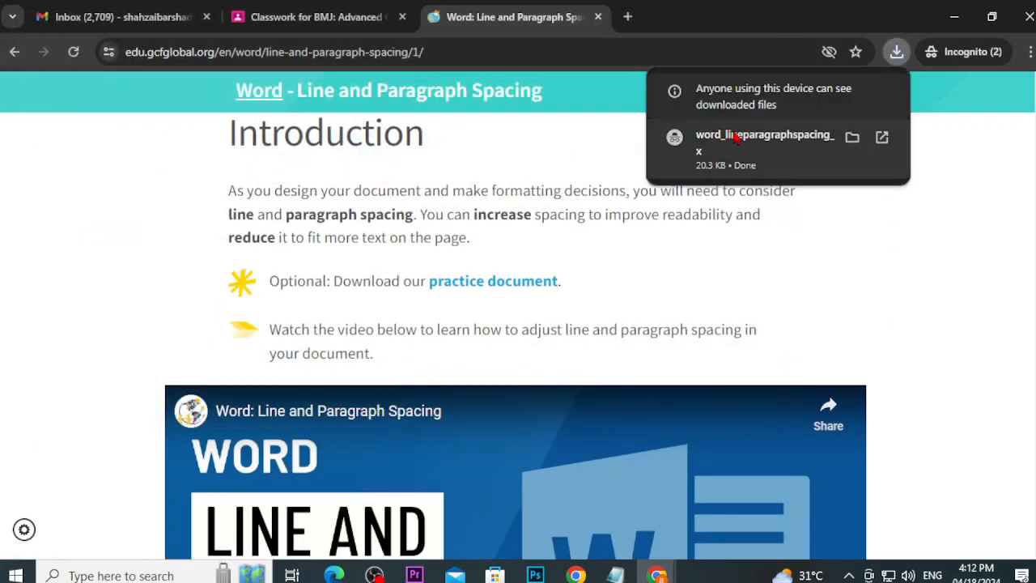
left_click(735, 140)
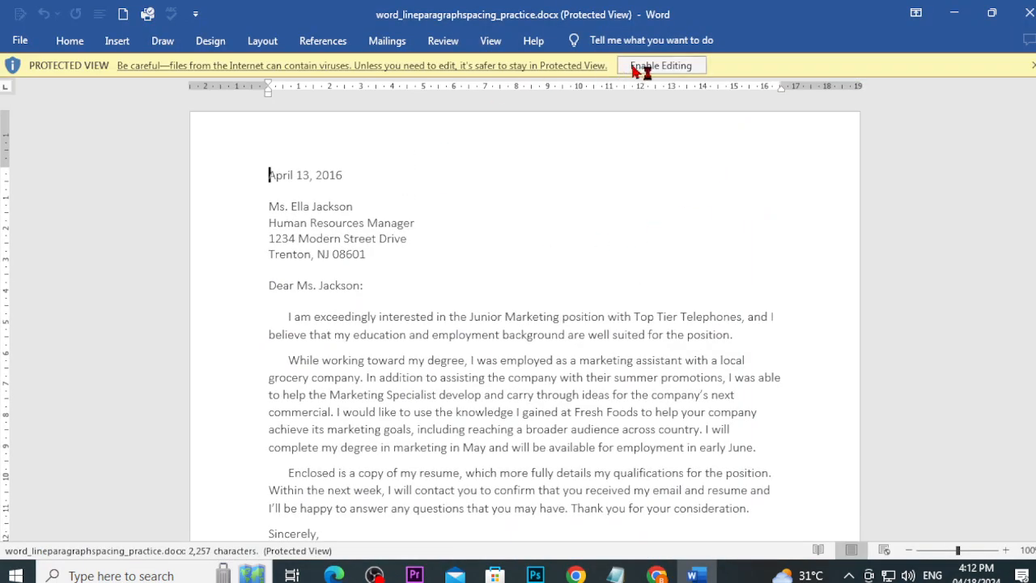
Step: Enable editing on the downloaded spacing letter and switch back to the GCFGlobal lesson
left_click(645, 68)
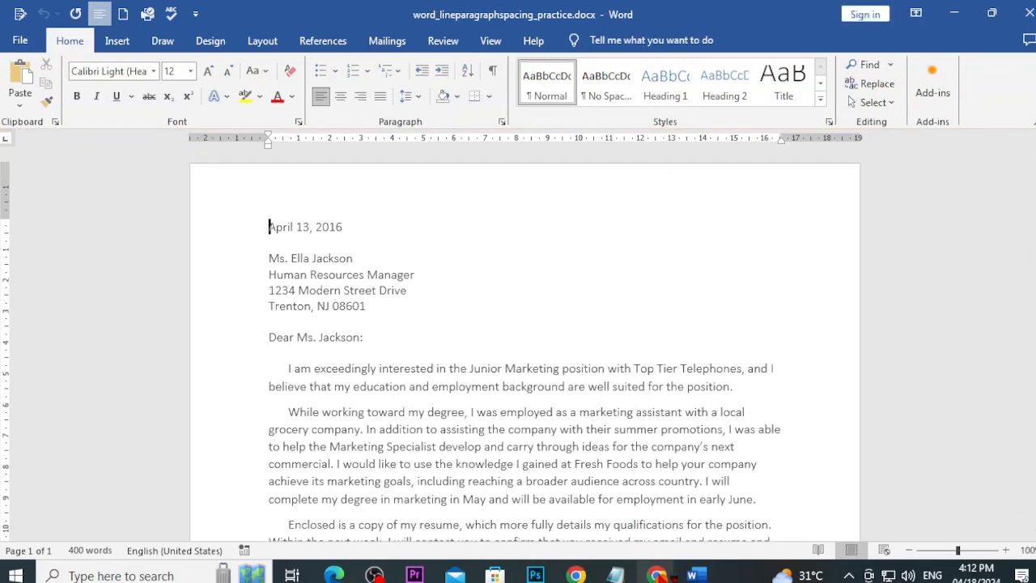
mouse_move(657, 575)
left_click(571, 478)
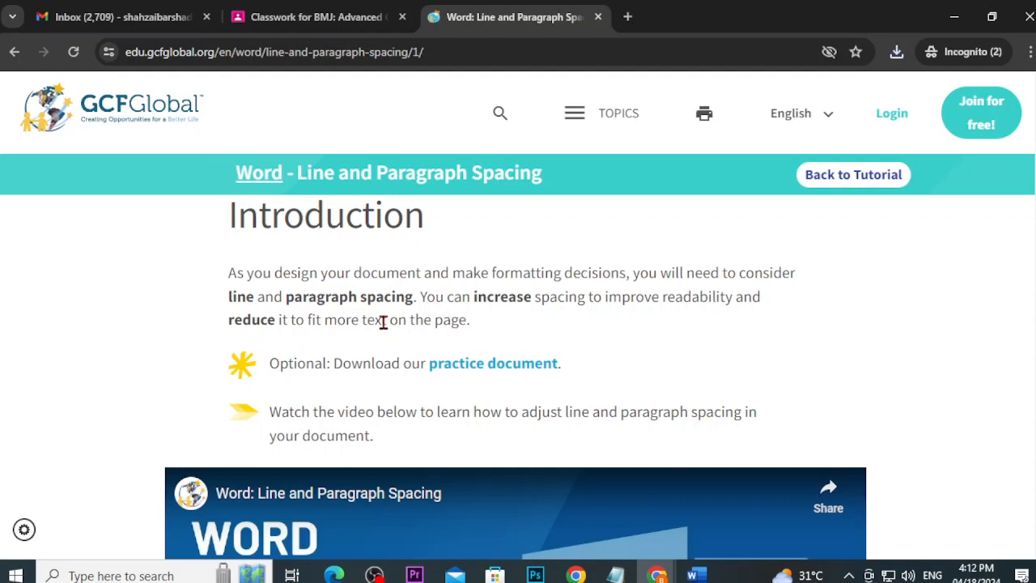
Step: Read the lesson's Exactly, At least and Multiple line spacing options, then switch back to the Word letter
scroll(407, 321, "down", 2)
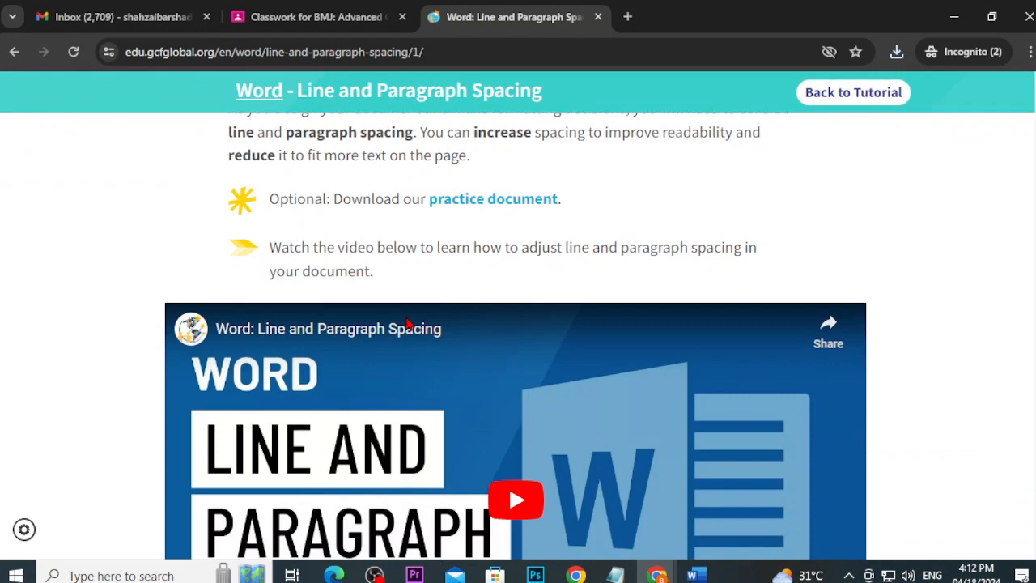
scroll(407, 324, "down", 3)
scroll(393, 365, "up", 1)
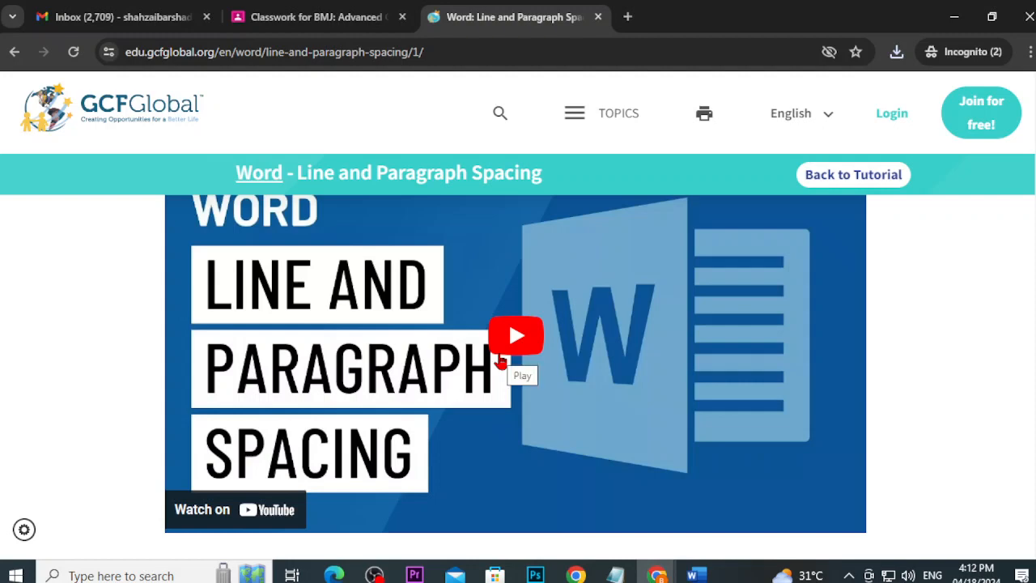
scroll(504, 362, "down", 5)
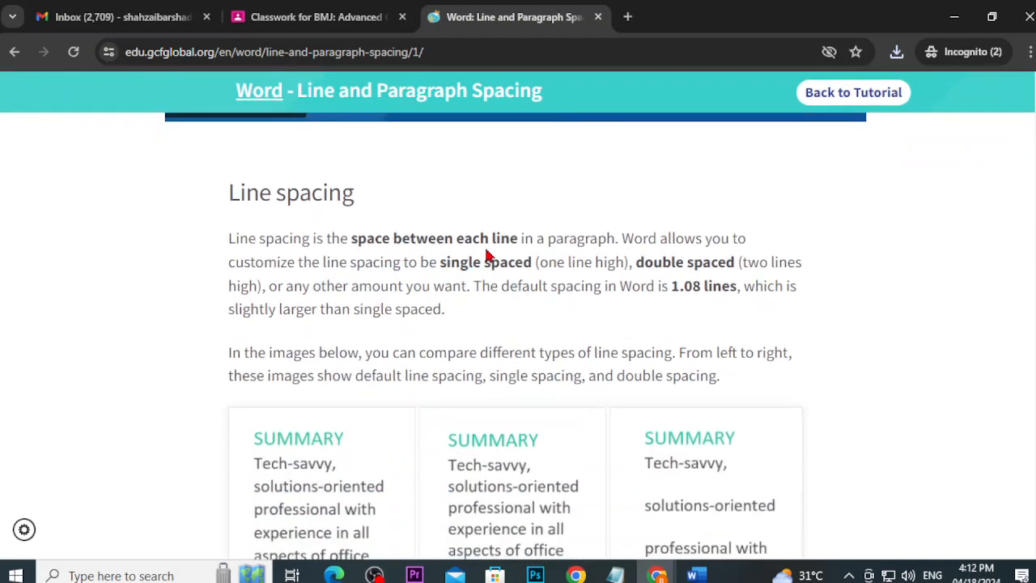
scroll(488, 247, "down", 3)
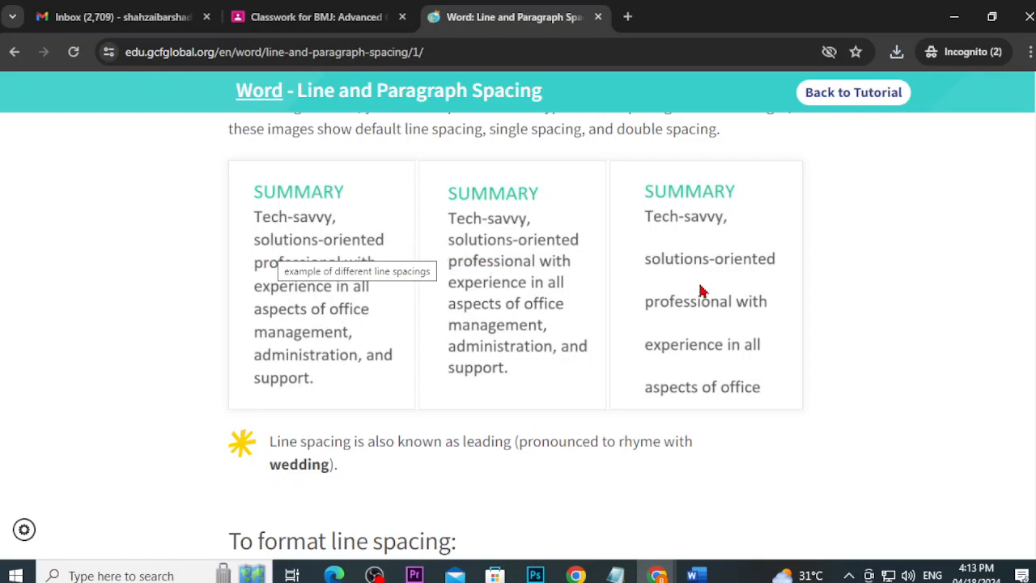
scroll(701, 292, "down", 5)
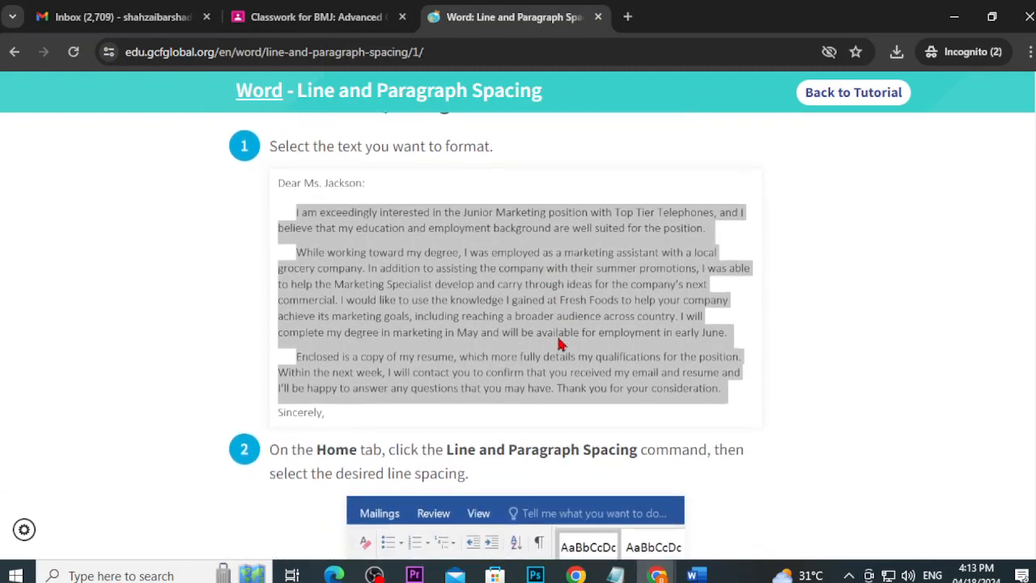
scroll(371, 254, "down", 3)
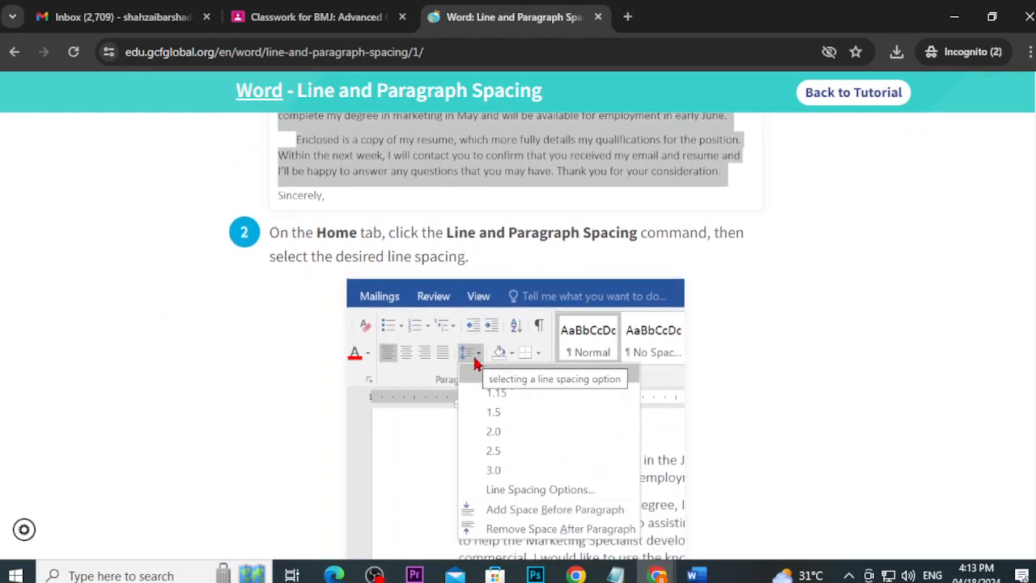
scroll(476, 364, "down", 3)
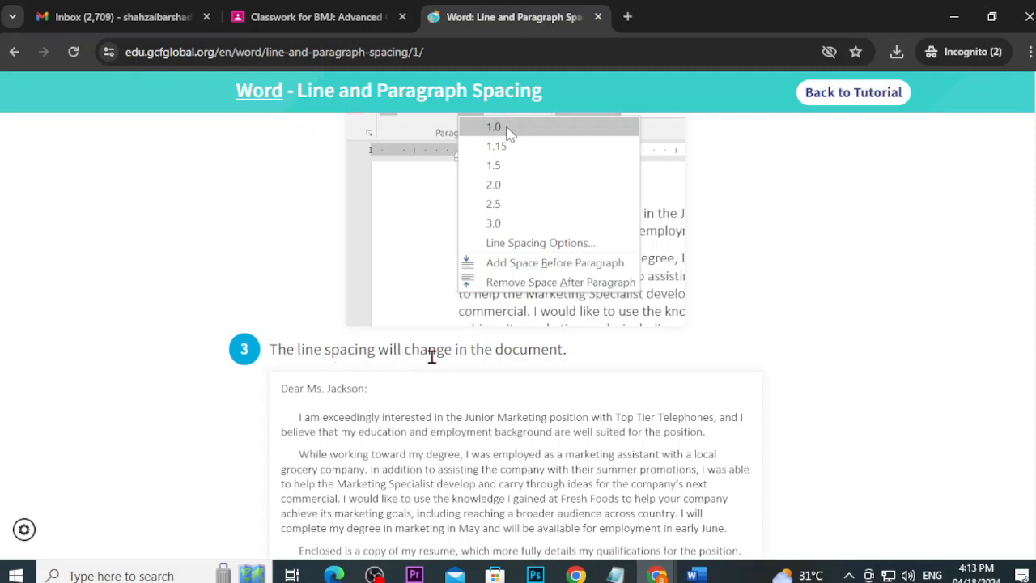
scroll(548, 357, "down", 2)
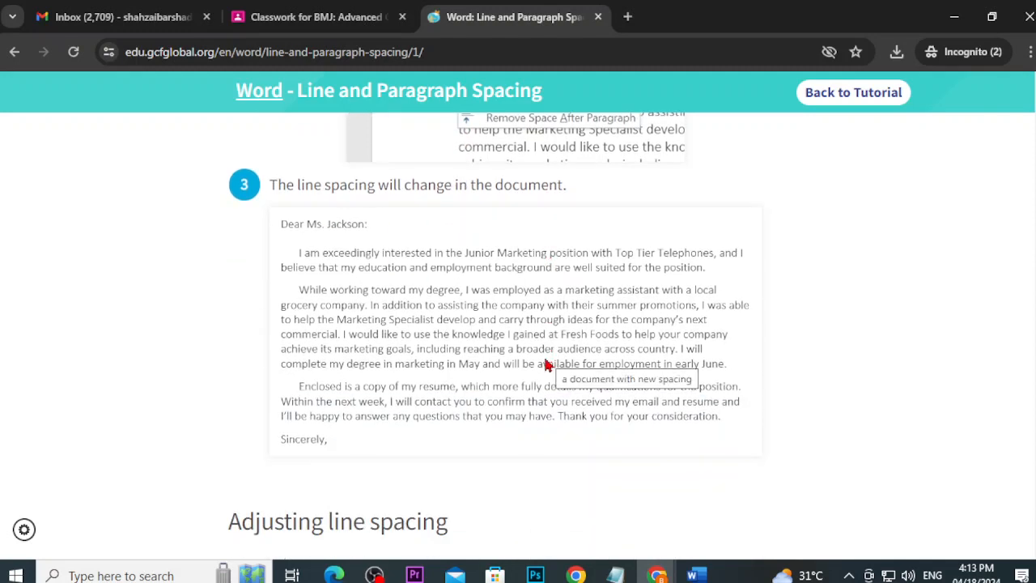
scroll(548, 364, "up", 5)
scroll(545, 365, "down", 7)
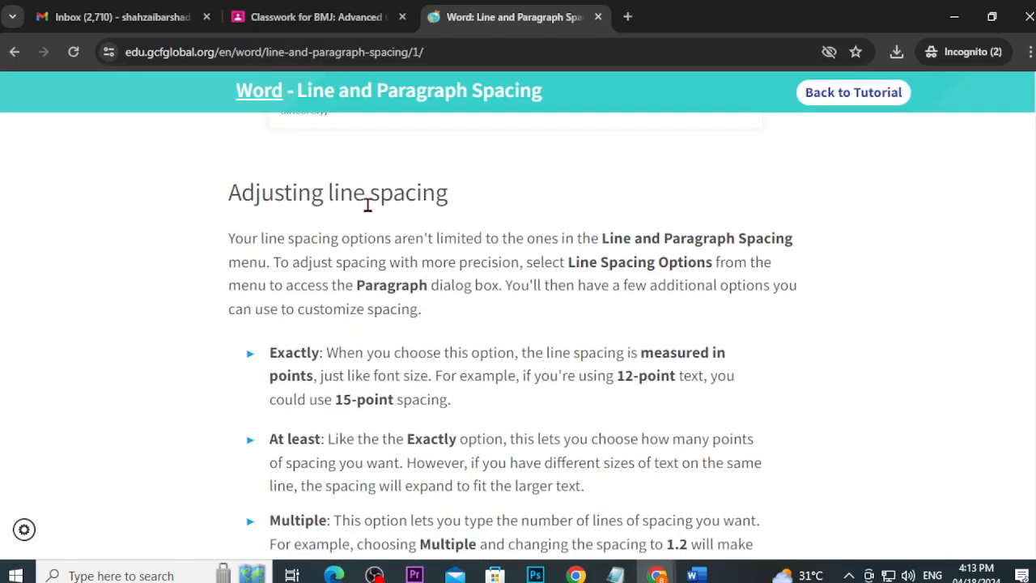
scroll(377, 275, "down", 1)
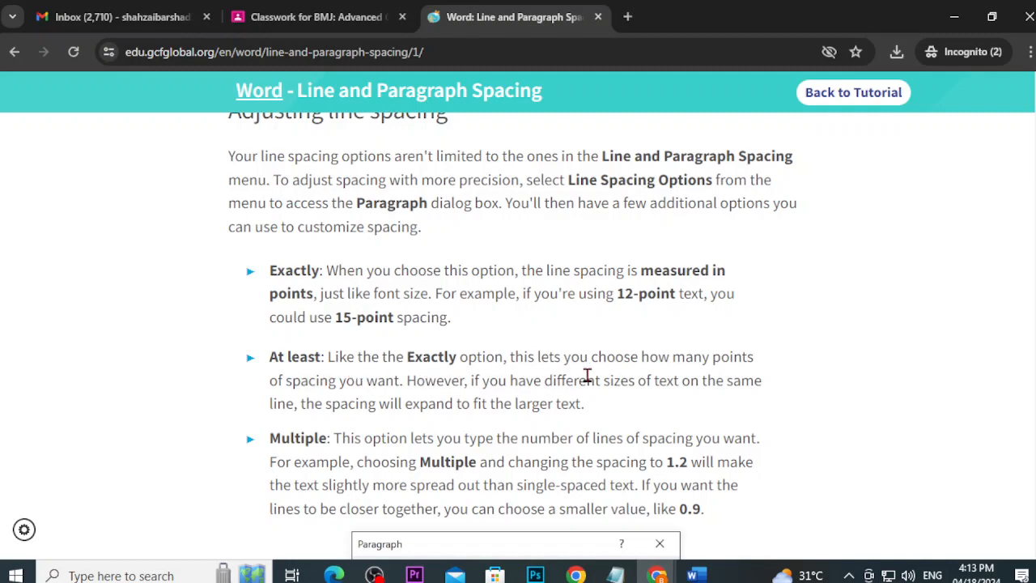
scroll(587, 377, "down", 1)
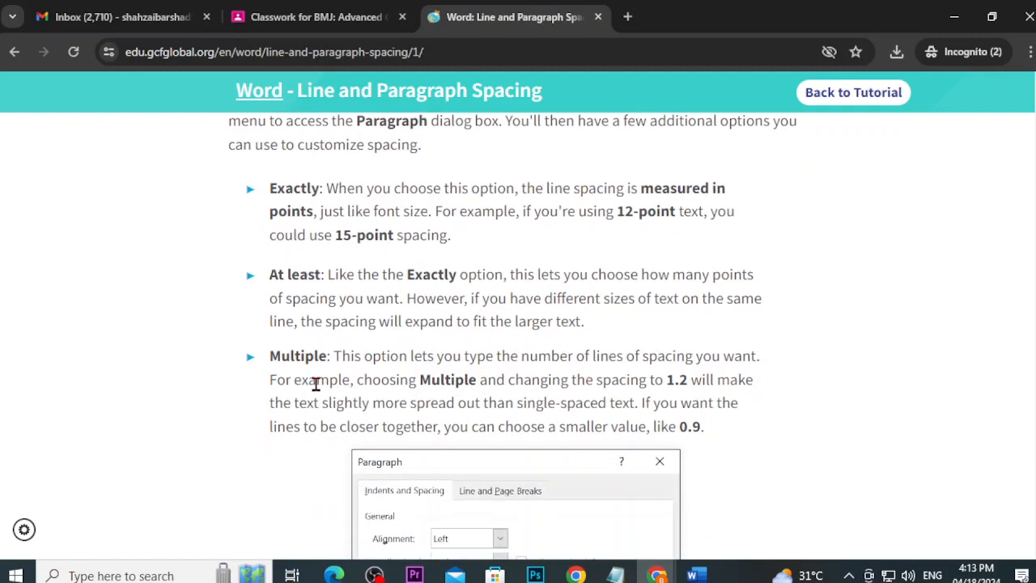
scroll(316, 384, "down", 2)
scroll(480, 399, "up", 3)
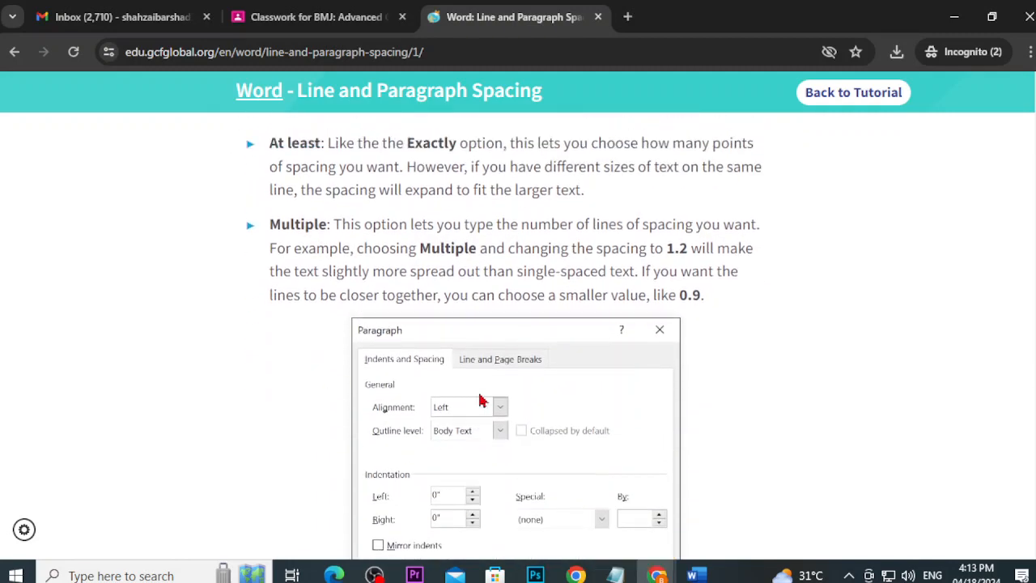
key("alt+Tab")
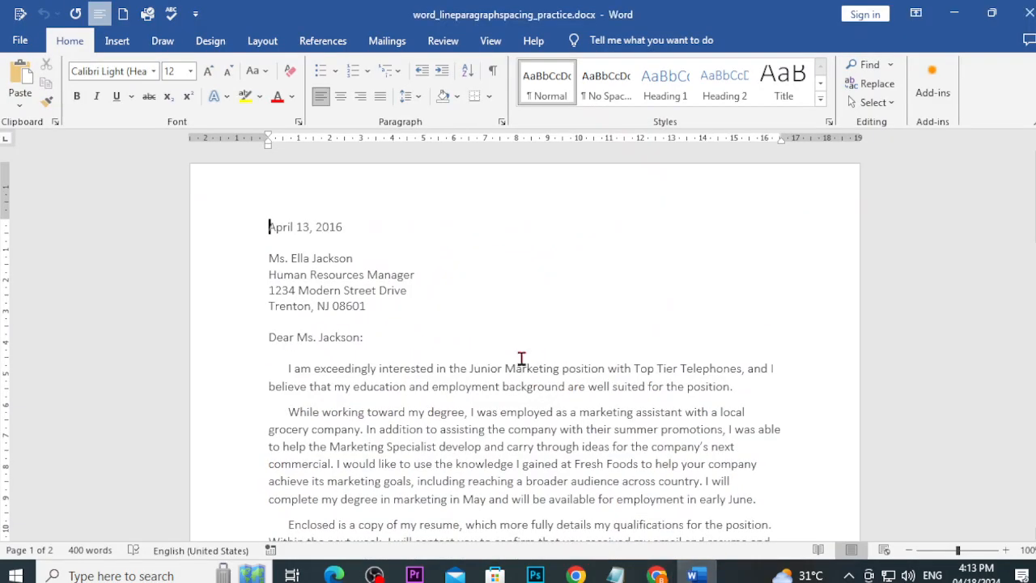
Step: Select the whole letter and set its line spacing to 2.0
key("ctrl+a")
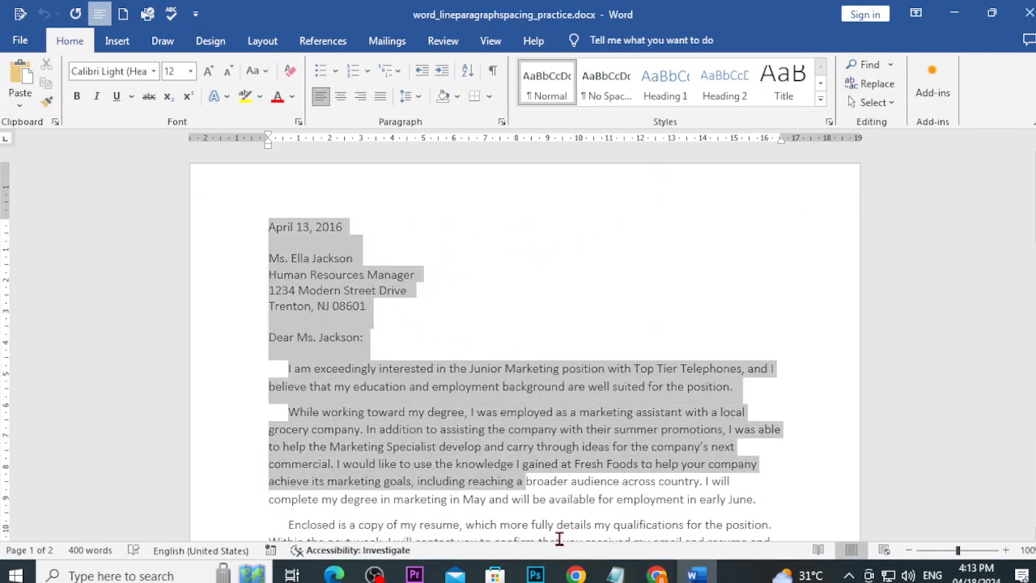
scroll(601, 485, "down", 8)
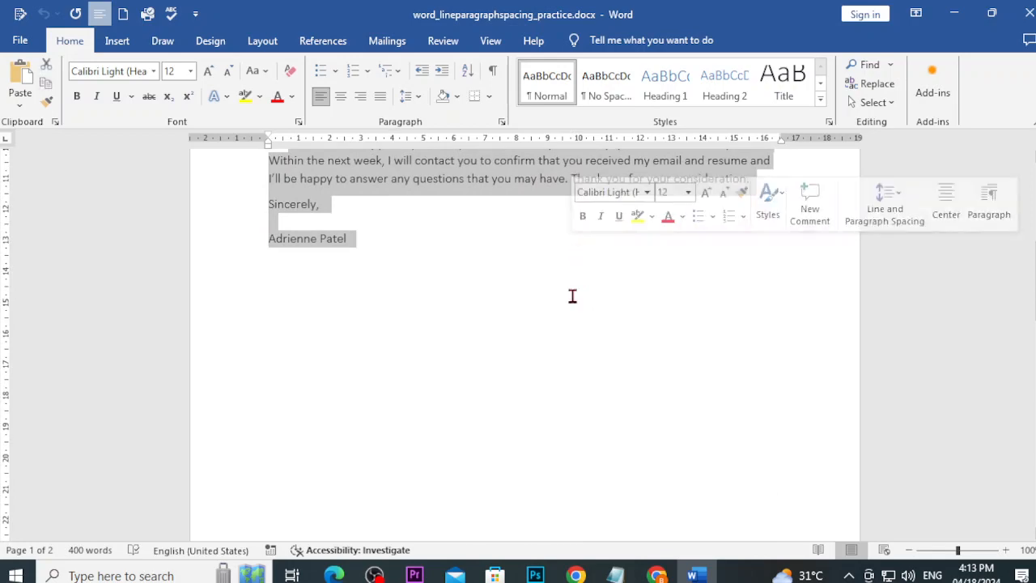
scroll(587, 393, "up", 6)
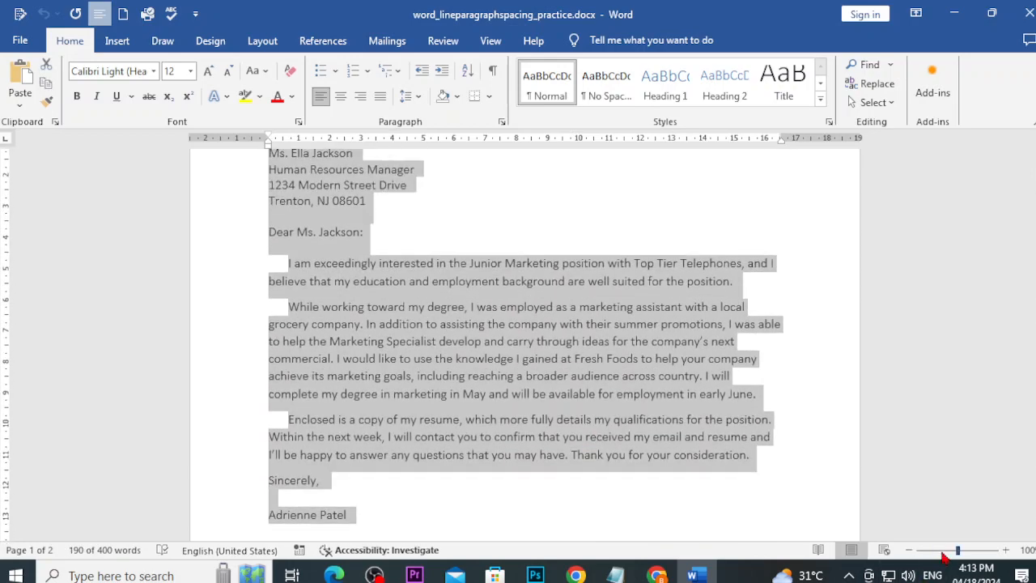
left_click(944, 556)
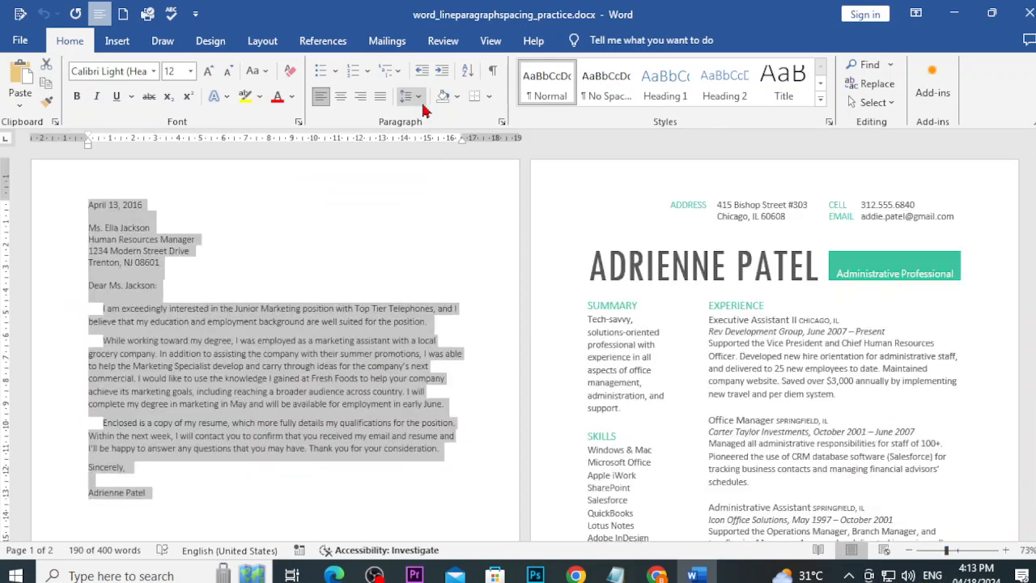
left_click(418, 98)
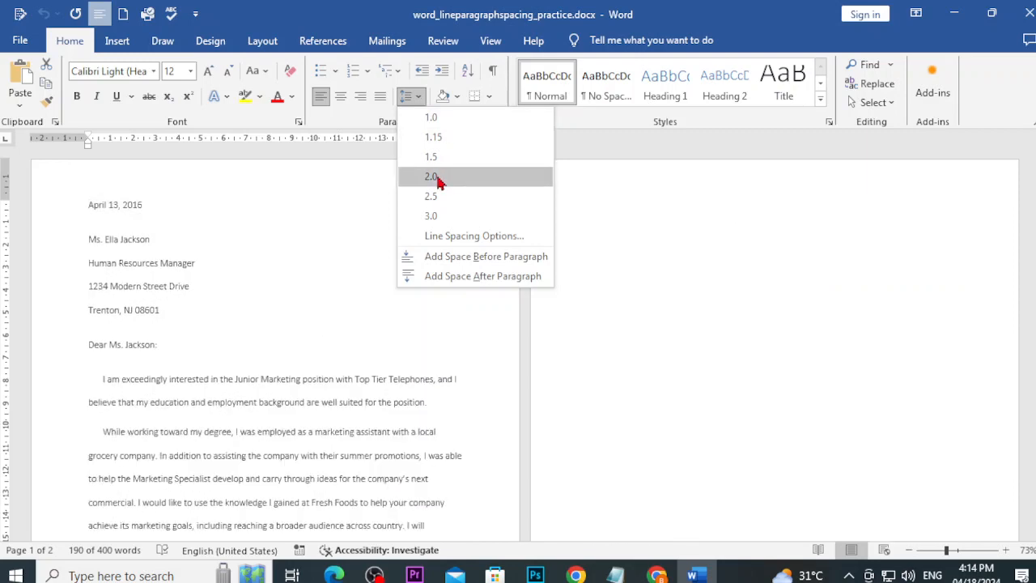
left_click(438, 178)
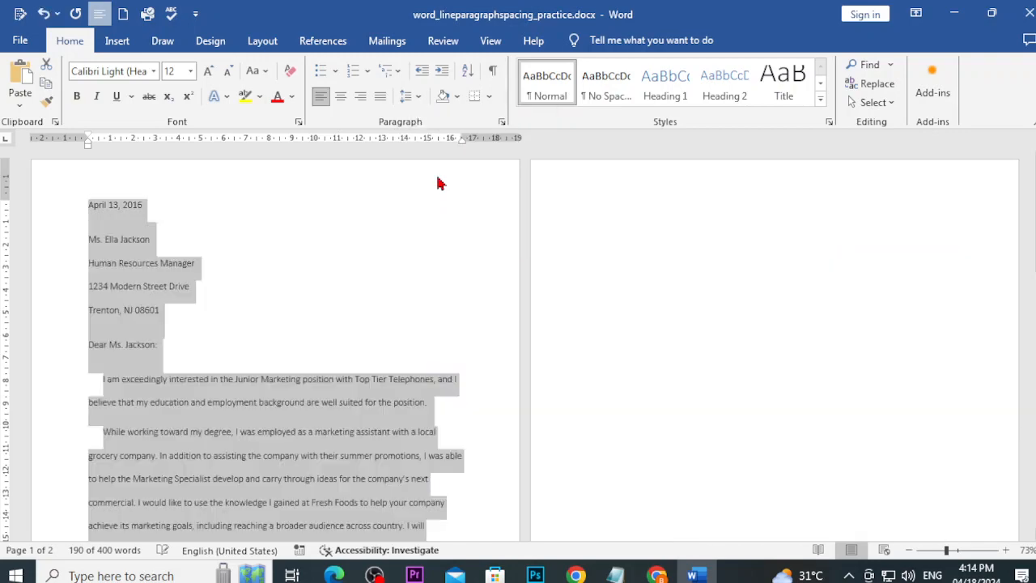
left_click(404, 256)
Step: Remove the space after each paragraph and open the Line Spacing Options
scroll(405, 253, "down", 3)
scroll(405, 253, "down", 2)
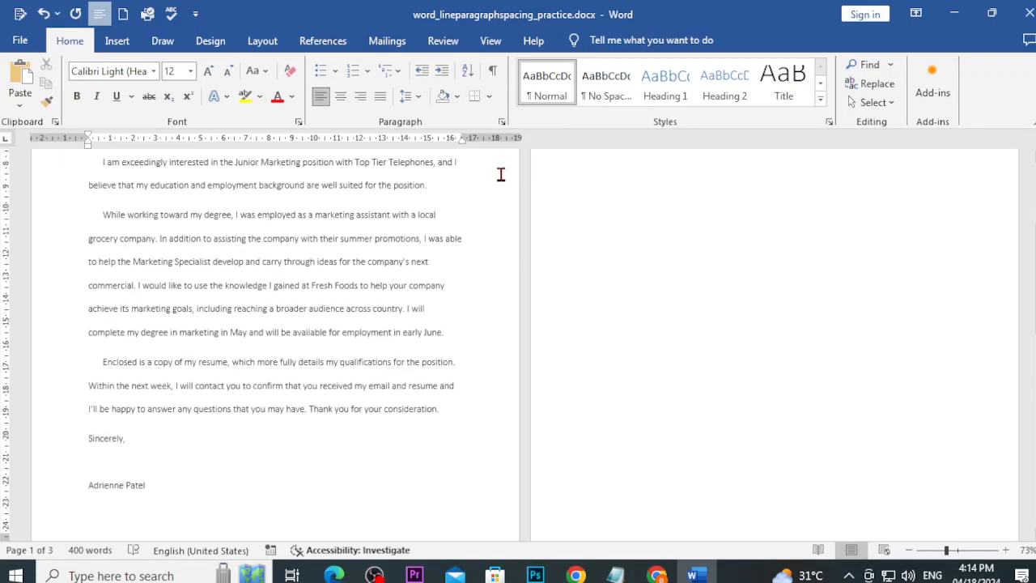
left_click(953, 552)
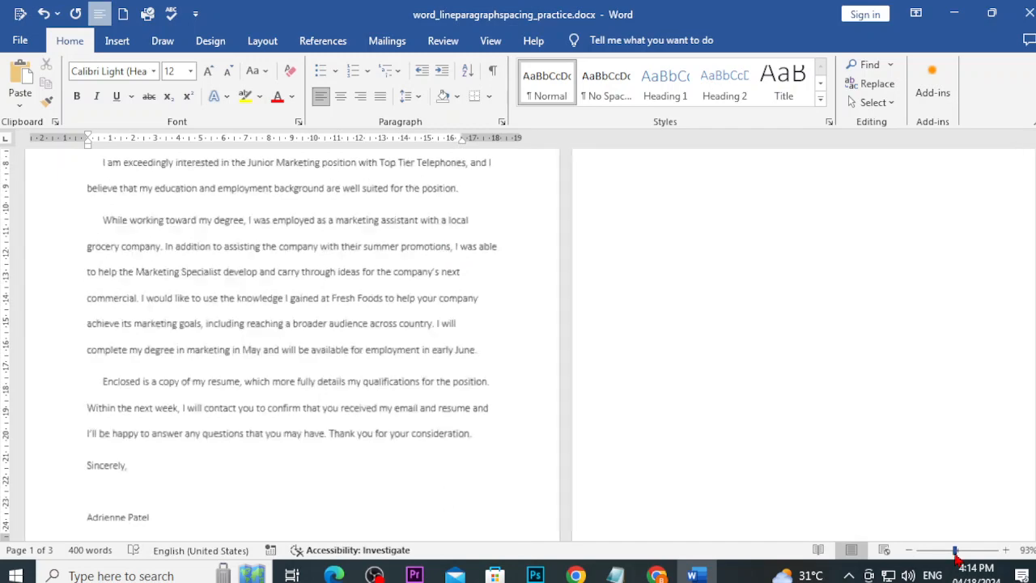
left_click(408, 101)
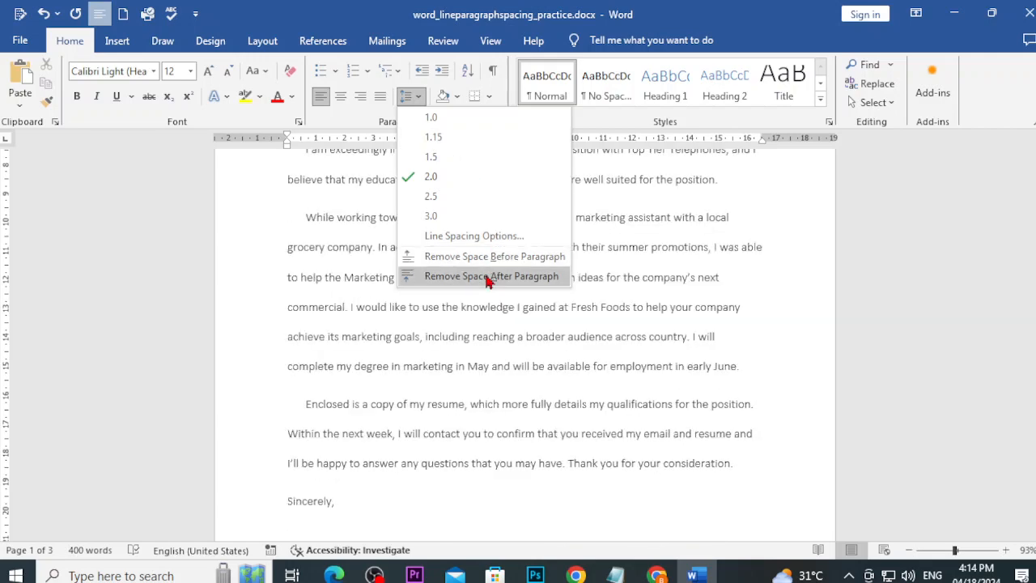
left_click(488, 279)
left_click(407, 97)
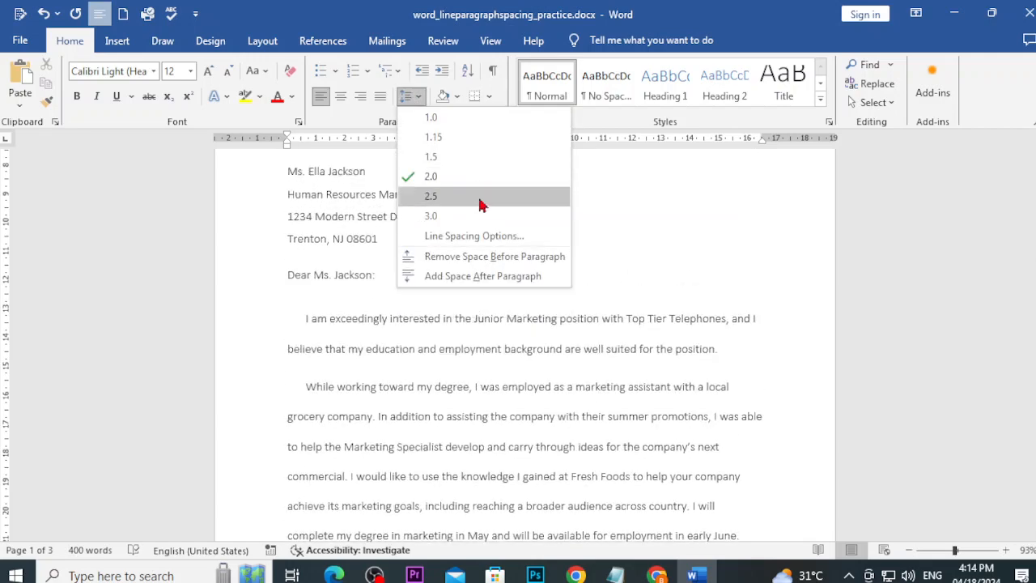
left_click(468, 235)
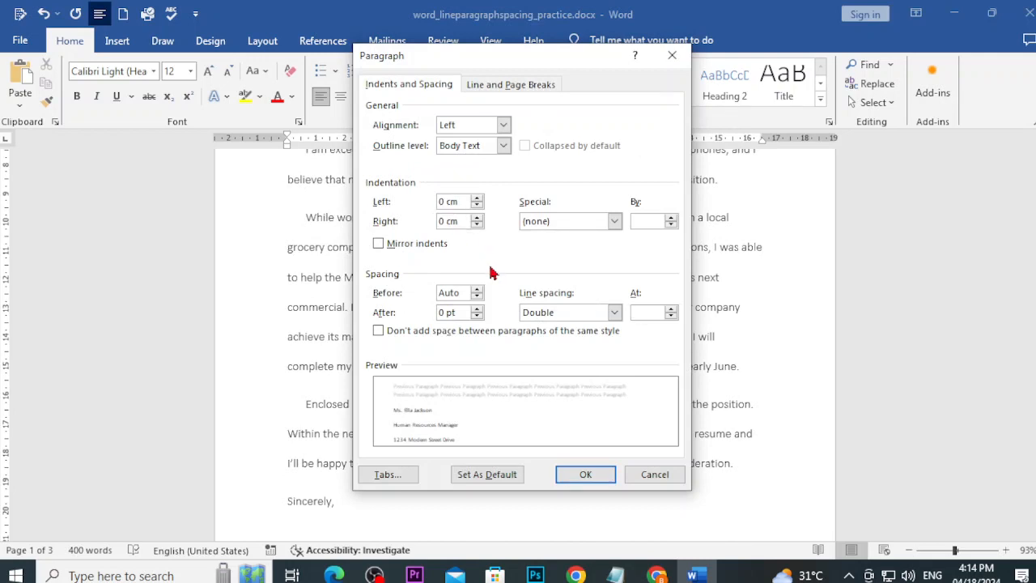
Step: Look at the Notepad objectives list, then return to the Line and Paragraph Spacing tutorial
left_click(613, 573)
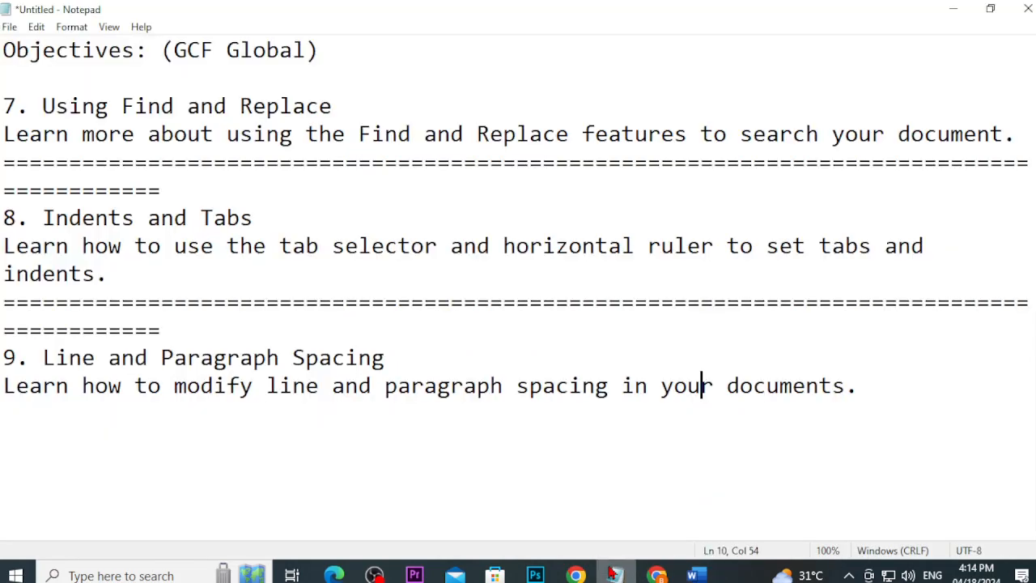
mouse_move(656, 571)
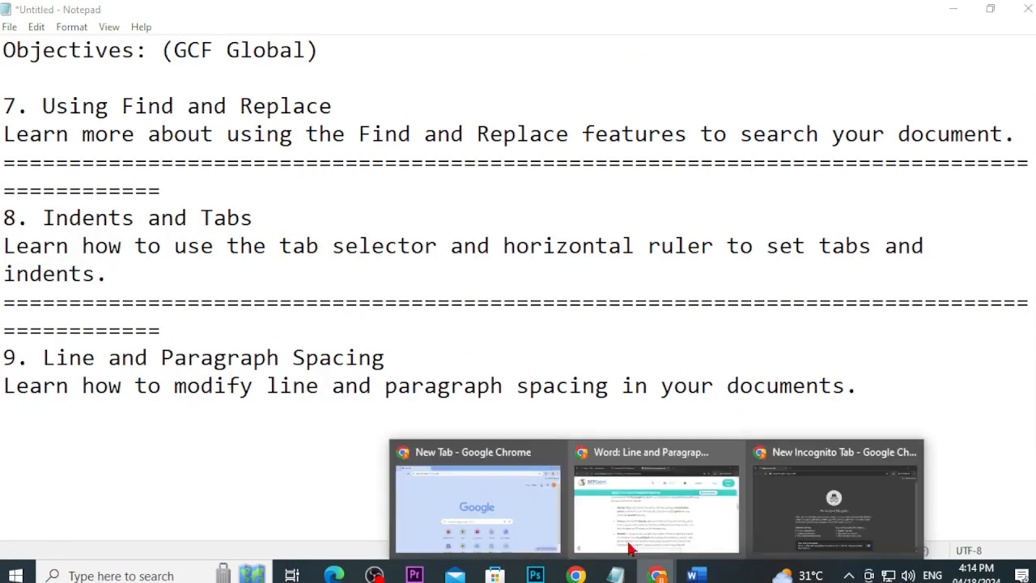
left_click(641, 534)
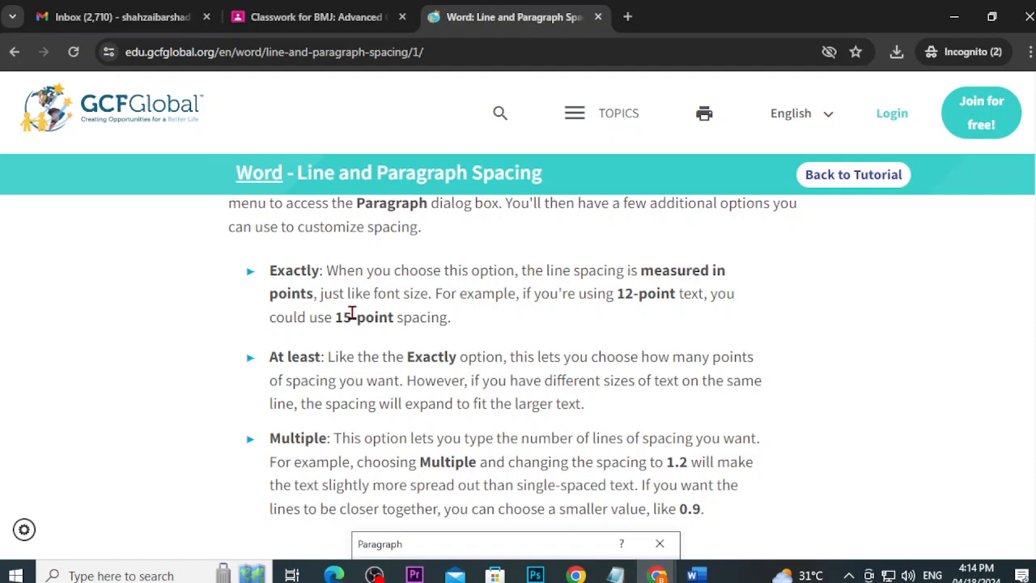
scroll(354, 316, "down", 5)
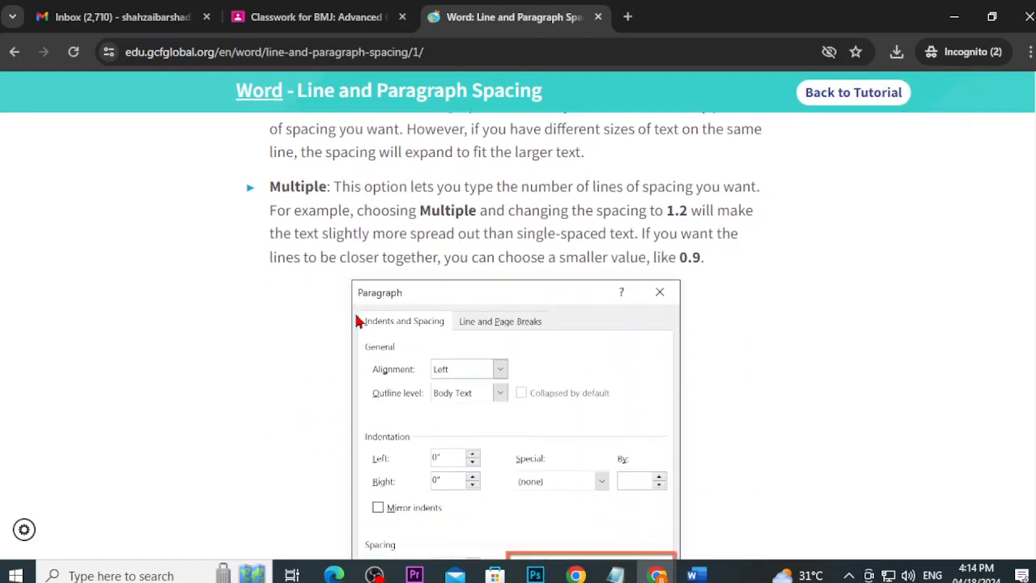
scroll(356, 322, "down", 2)
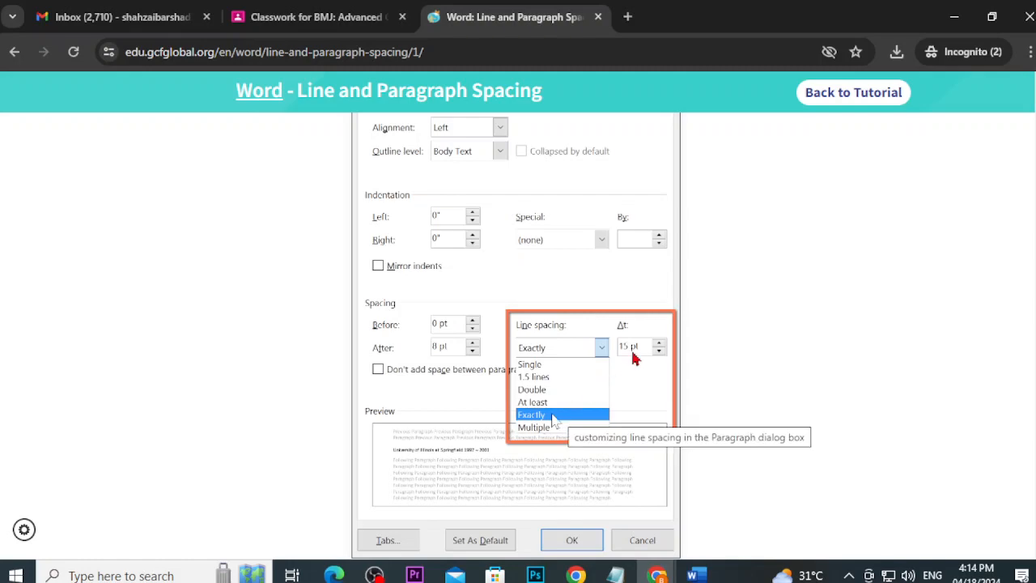
scroll(627, 354, "up", 5)
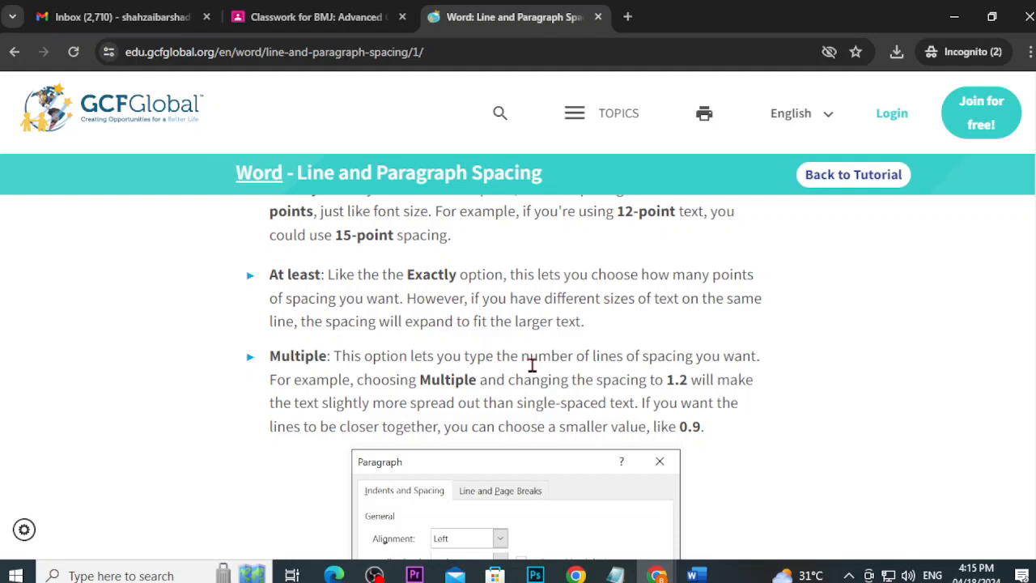
scroll(557, 356, "down", 3)
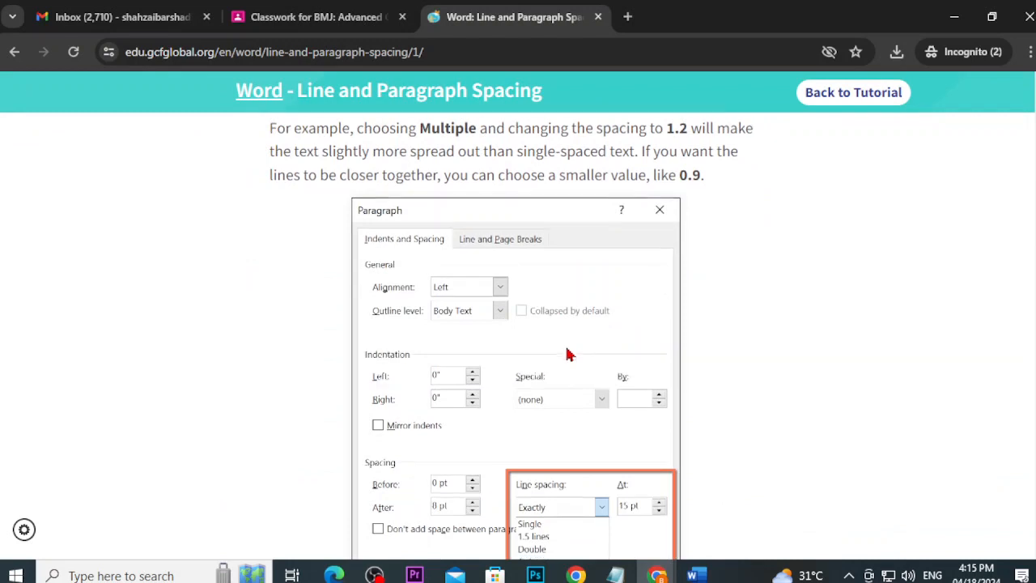
scroll(566, 360, "down", 1)
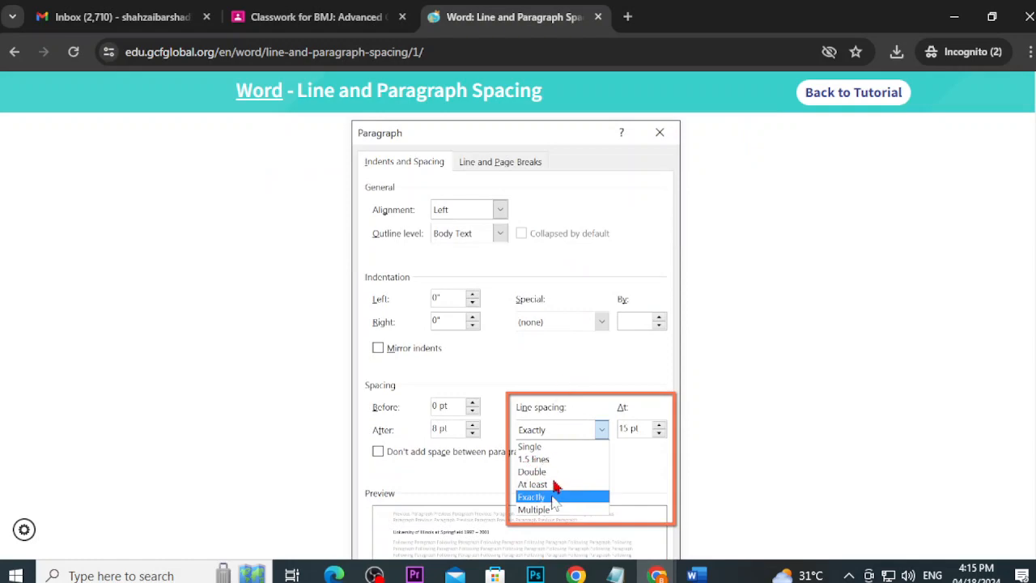
scroll(551, 485, "up", 5)
scroll(522, 490, "down", 5)
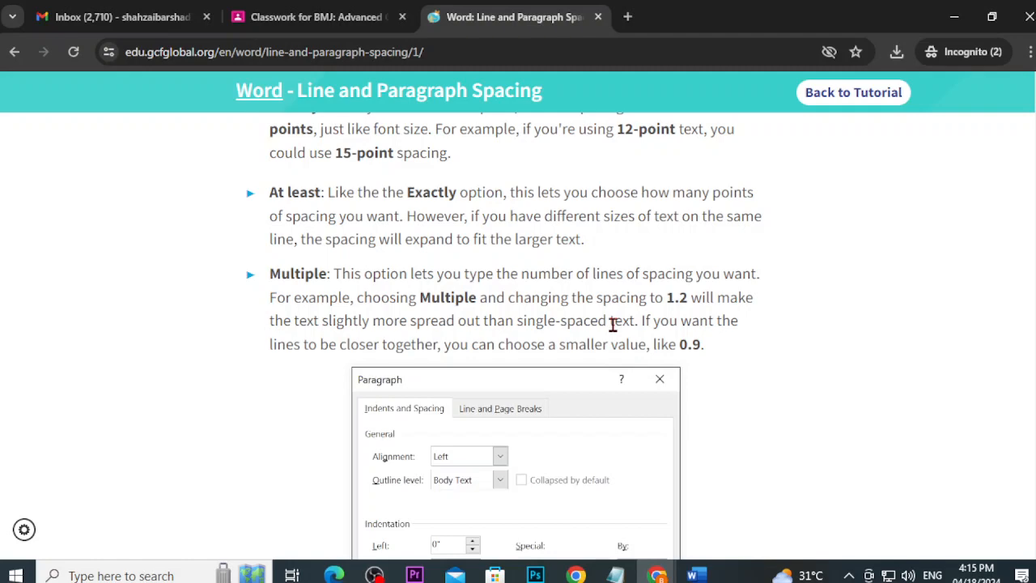
scroll(613, 324, "down", 8)
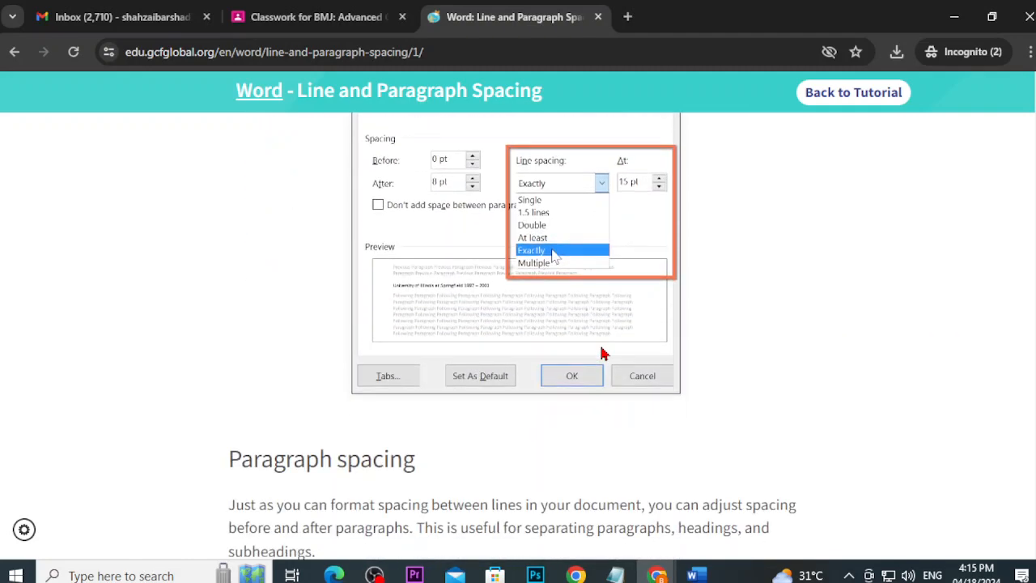
Step: Apply Exactly line spacing at 15 pt to the letter, shrinking it to two pages
left_click(692, 575)
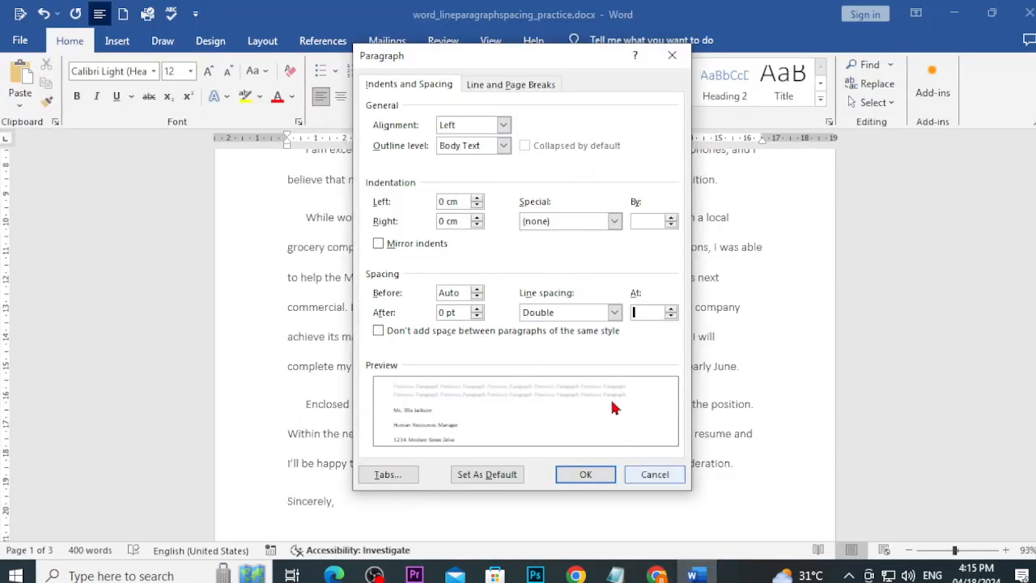
left_click(614, 312)
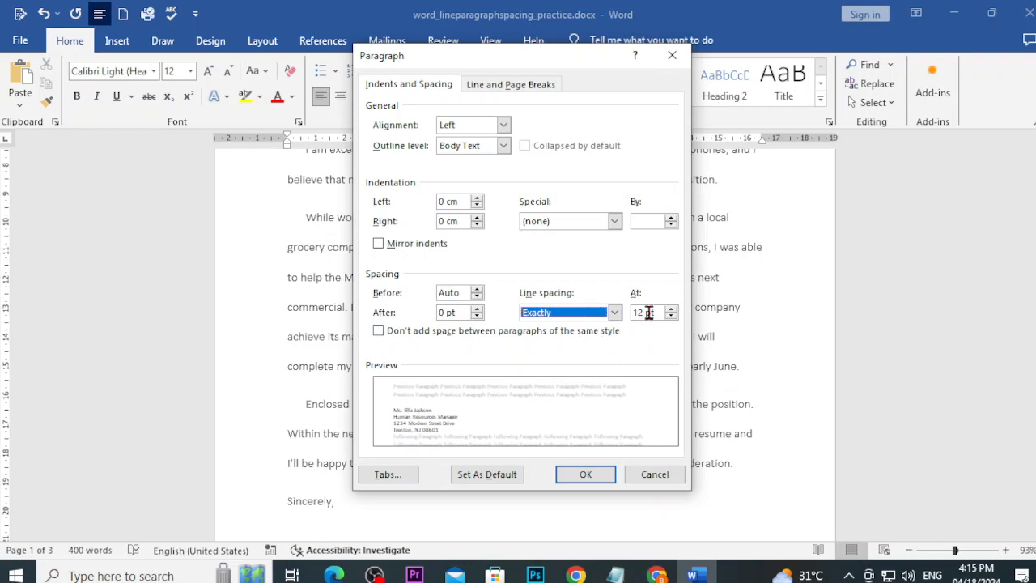
left_click(639, 313)
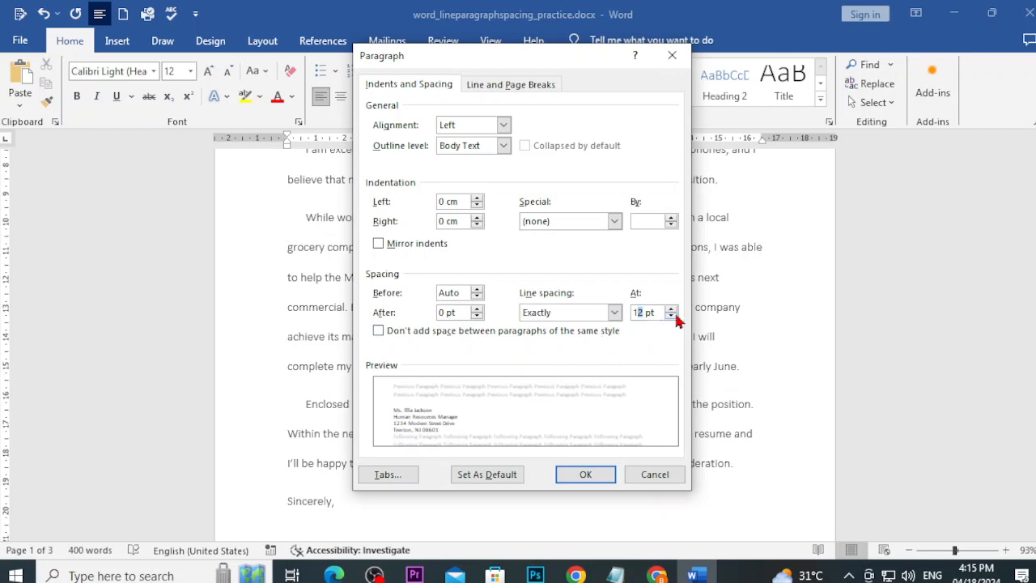
left_click(608, 474)
scroll(589, 478, "down", 3)
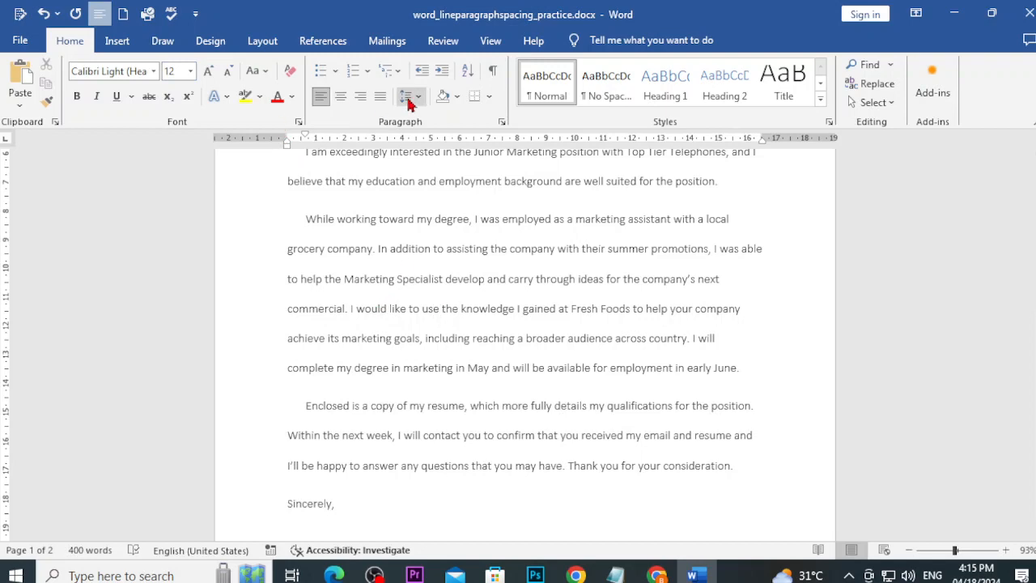
Step: Select the whole letter and change its line spacing to Exactly 20 pt instead of 12
key("ctrl+a")
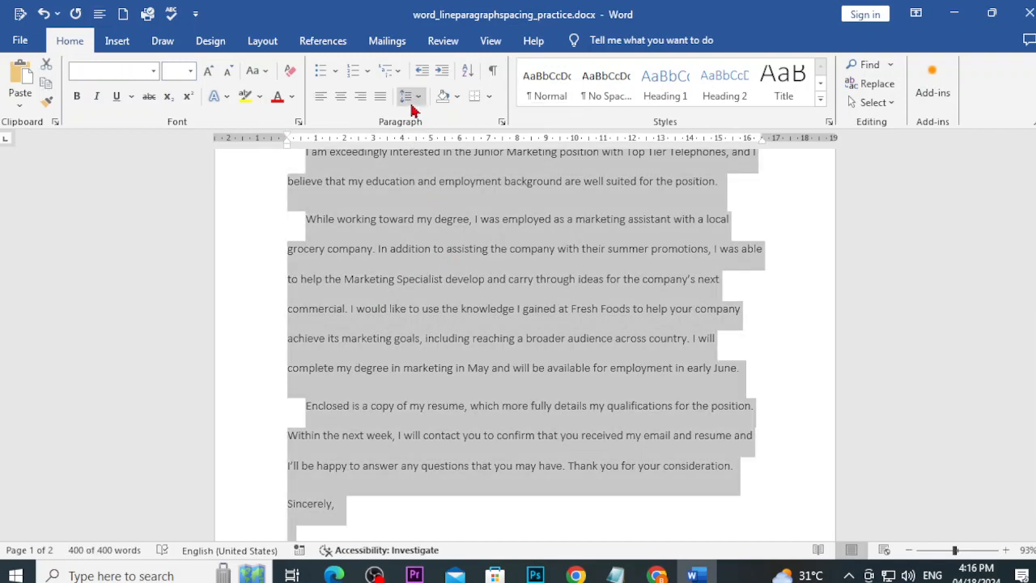
left_click(417, 104)
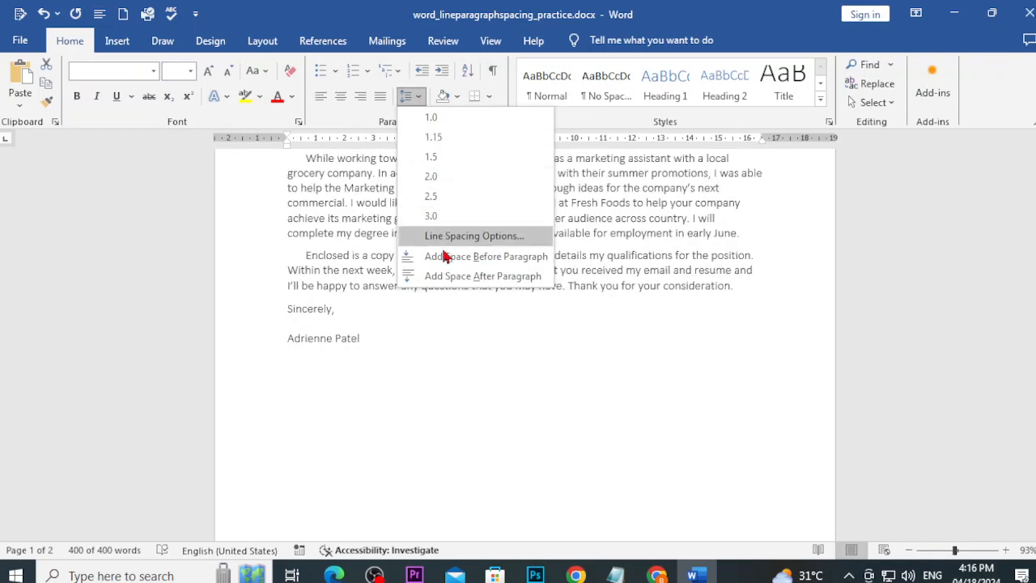
left_click(446, 236)
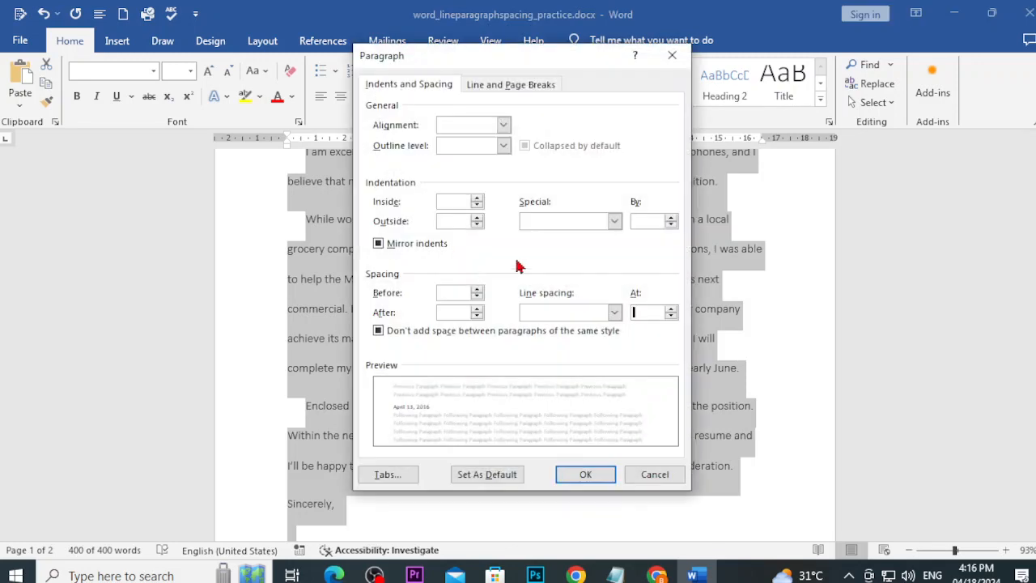
left_click(608, 315)
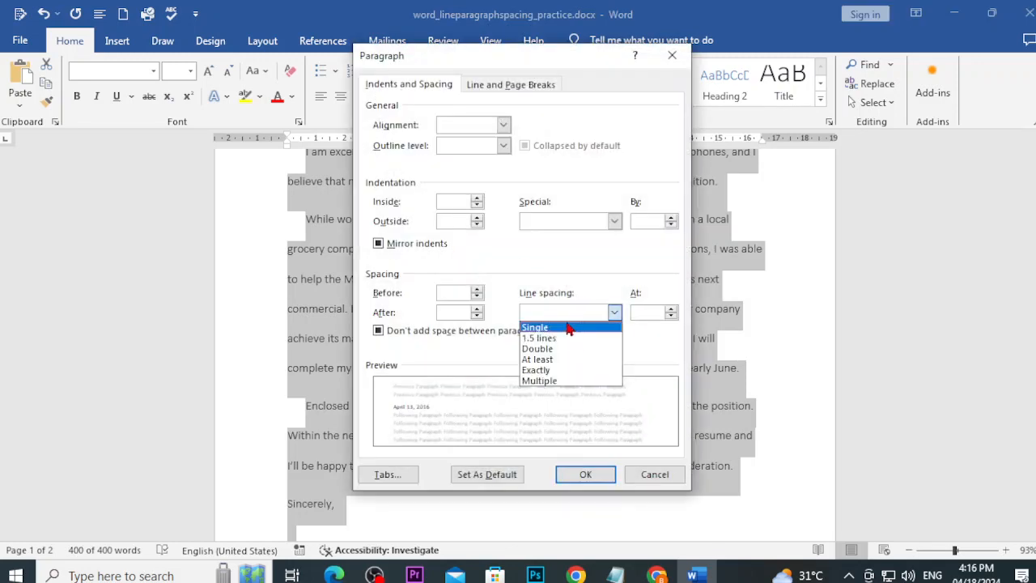
left_click(548, 371)
left_click(645, 313)
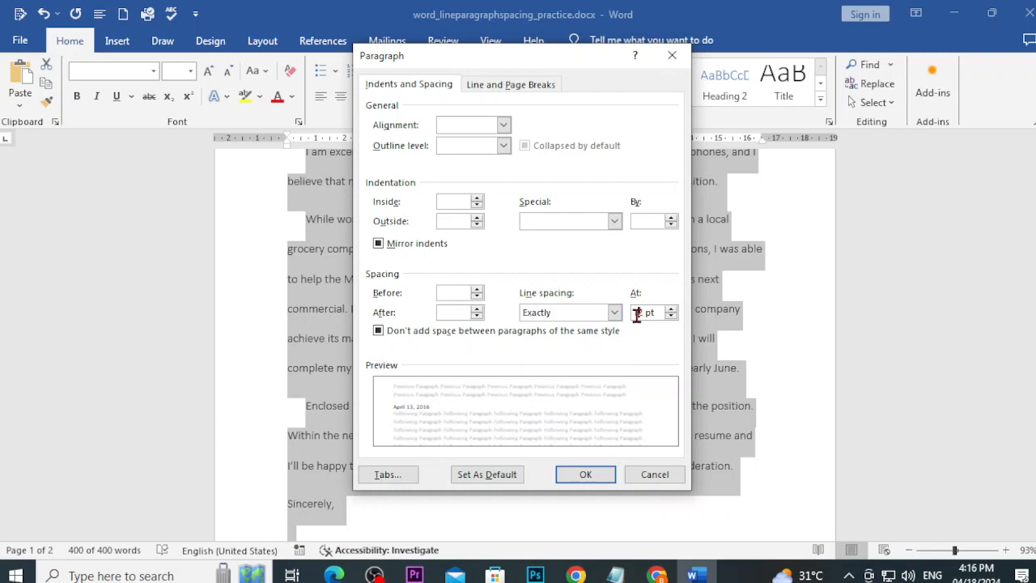
key("BackSpace")
key("BackSpace")
left_click(581, 473)
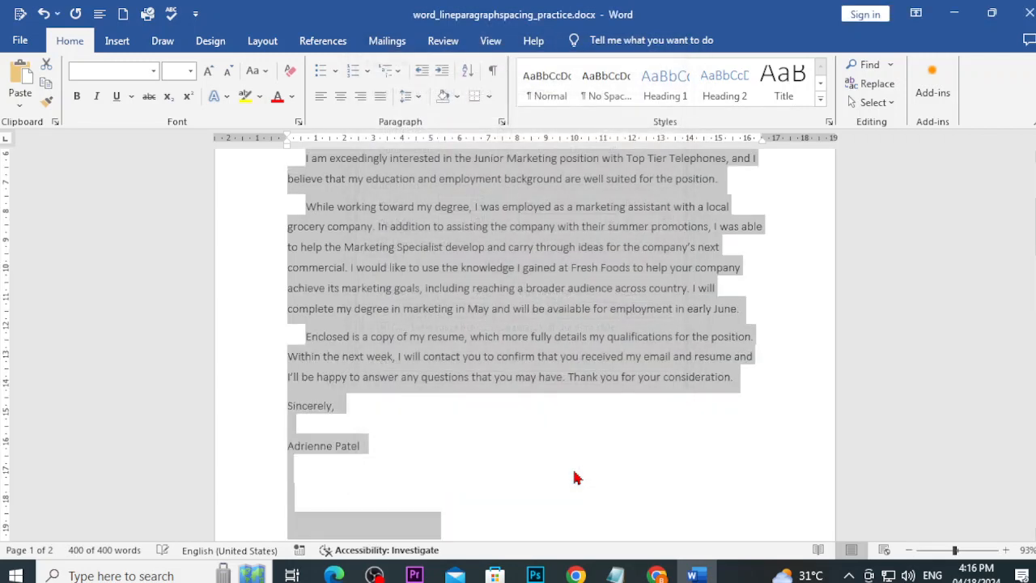
scroll(576, 477, "up", 5)
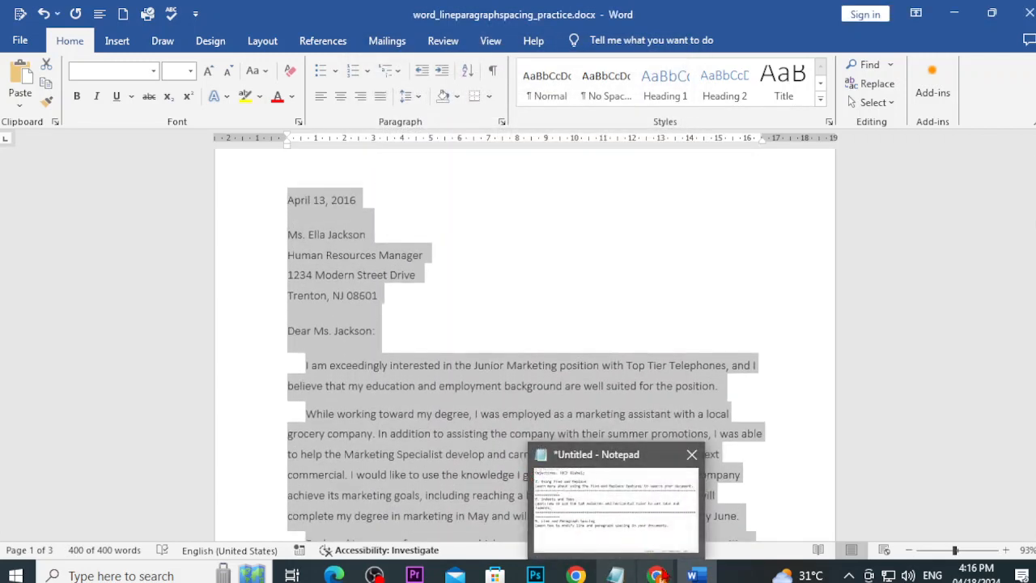
Step: Reopen Line Spacing Options and choose Multiple as the line spacing type
left_click(410, 97)
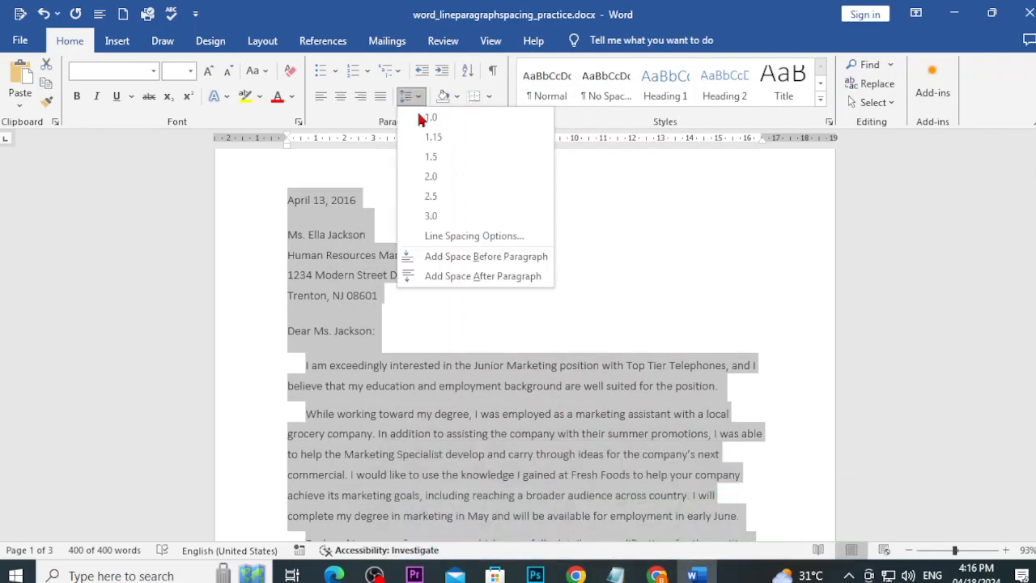
left_click(414, 236)
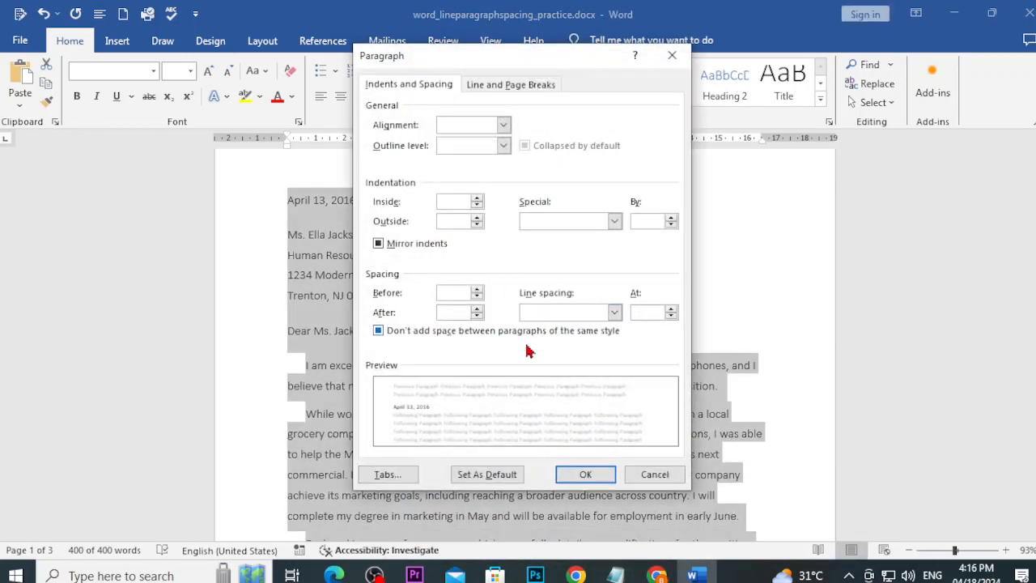
left_click(615, 312)
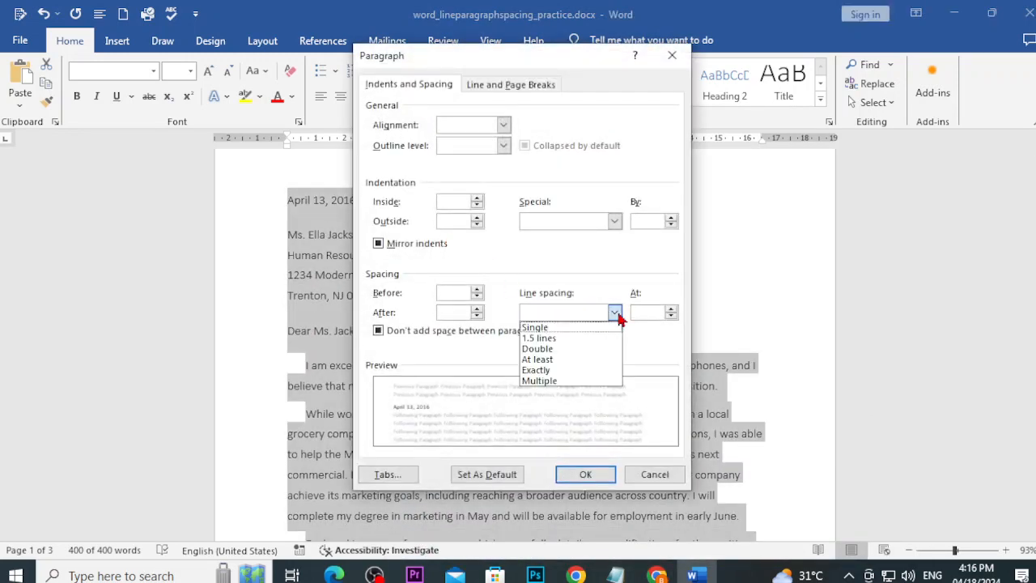
left_click(553, 381)
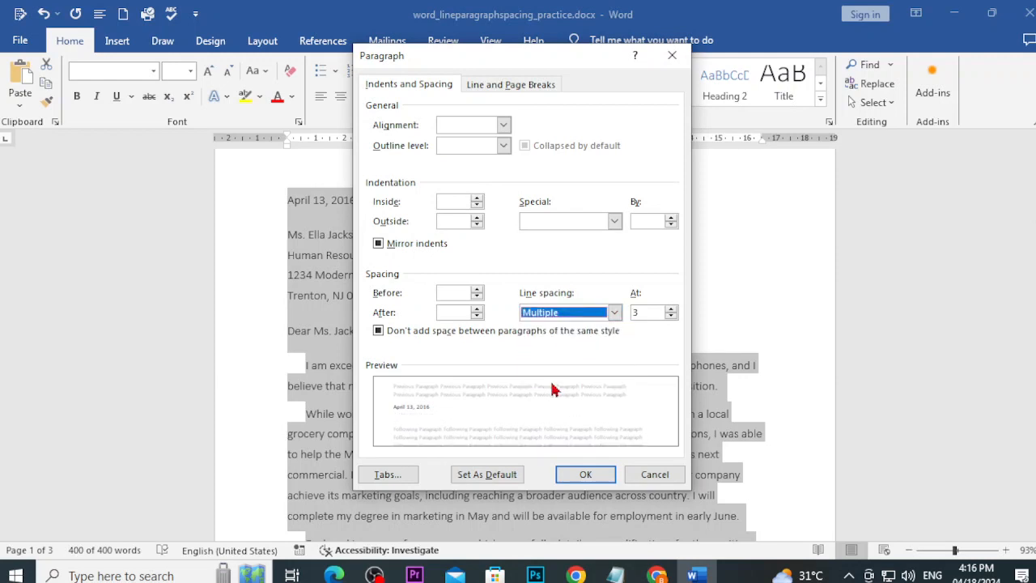
left_click(653, 314)
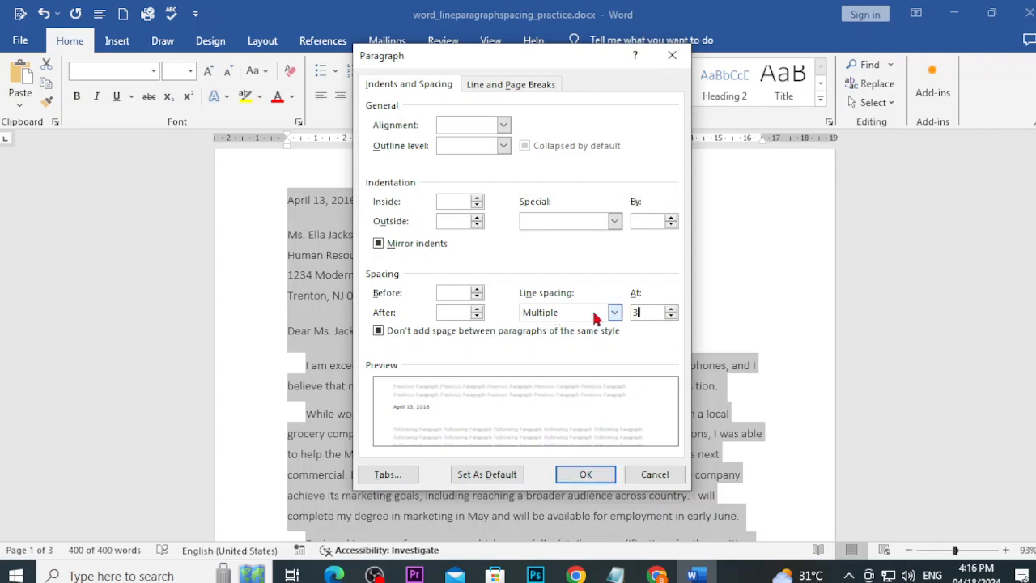
Step: Check the GCFGlobal tutorial, then apply the Multiple spacing, stretching the letter to five pages
mouse_move(655, 573)
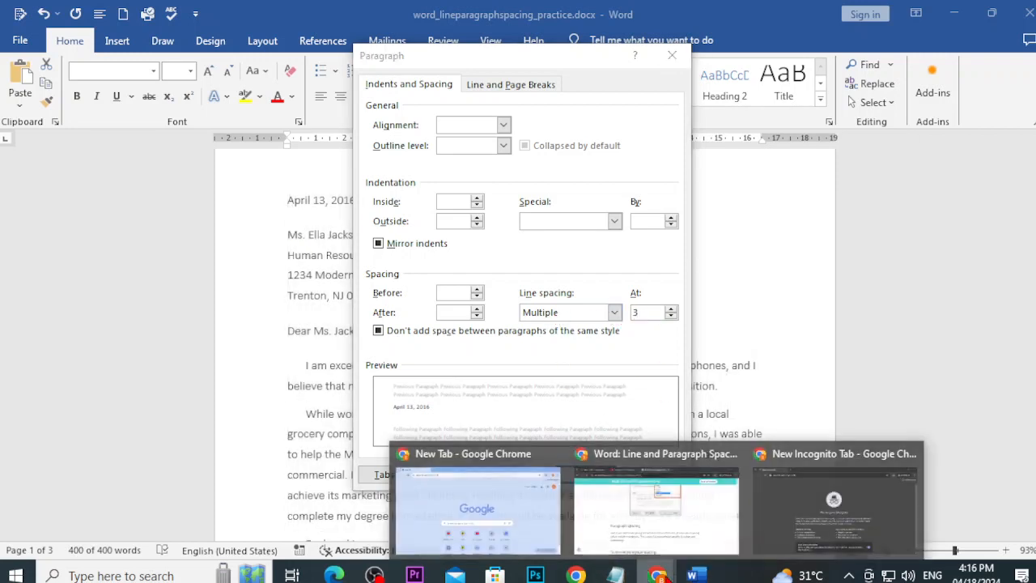
left_click(676, 518)
scroll(429, 510, "up", 6)
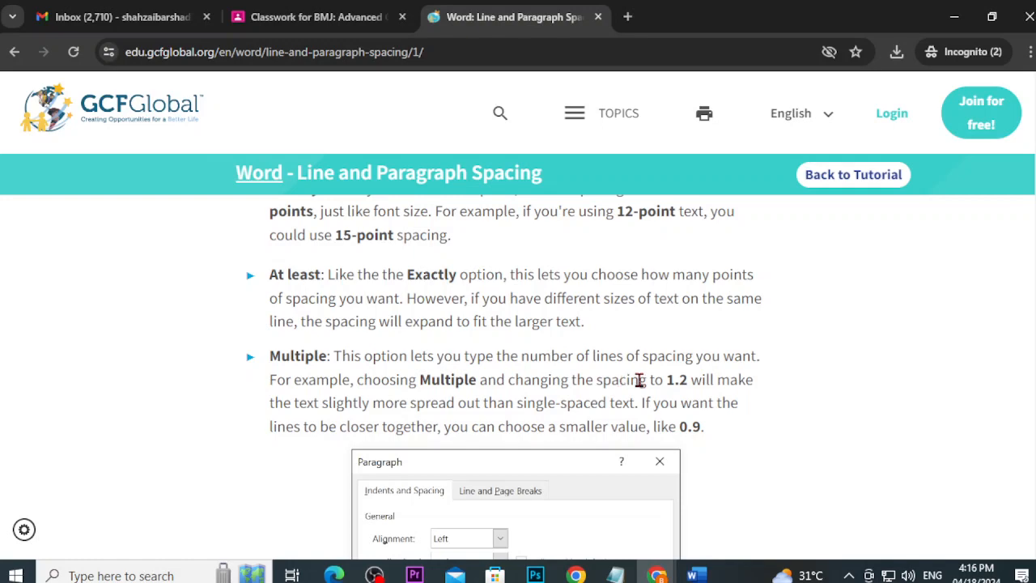
left_click(692, 575)
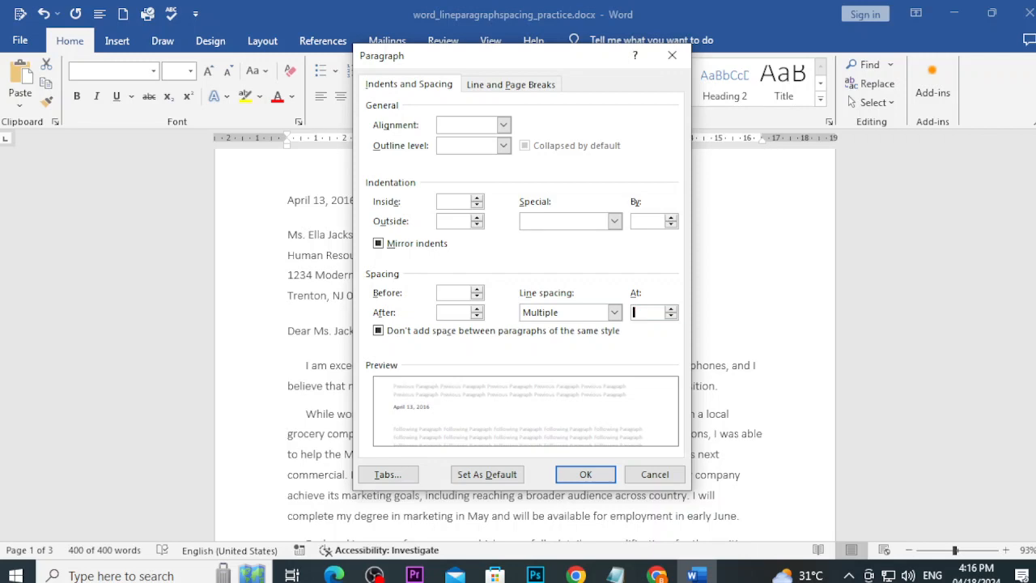
left_click(585, 474)
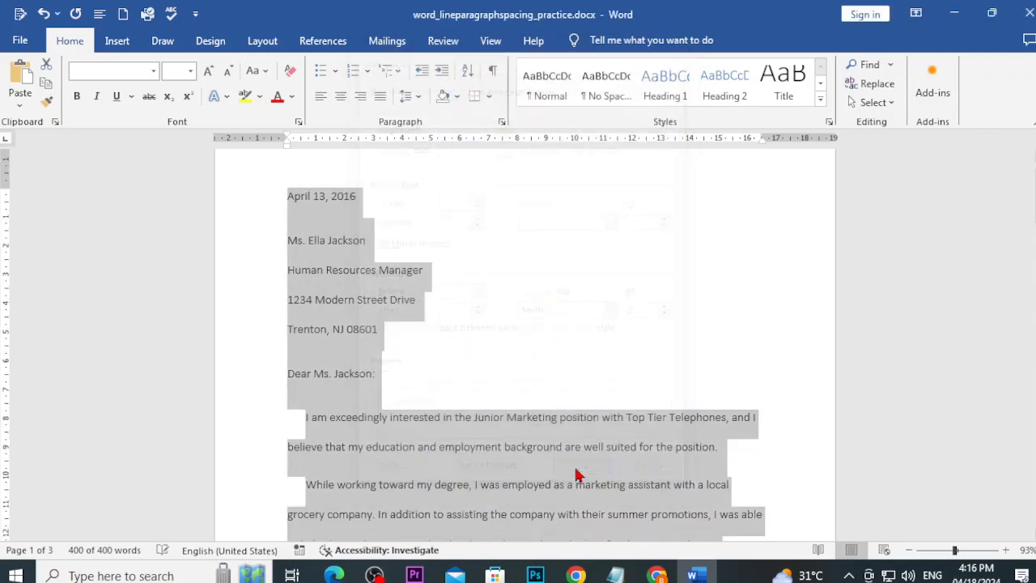
scroll(472, 389, "down", 1)
scroll(472, 389, "down", 3)
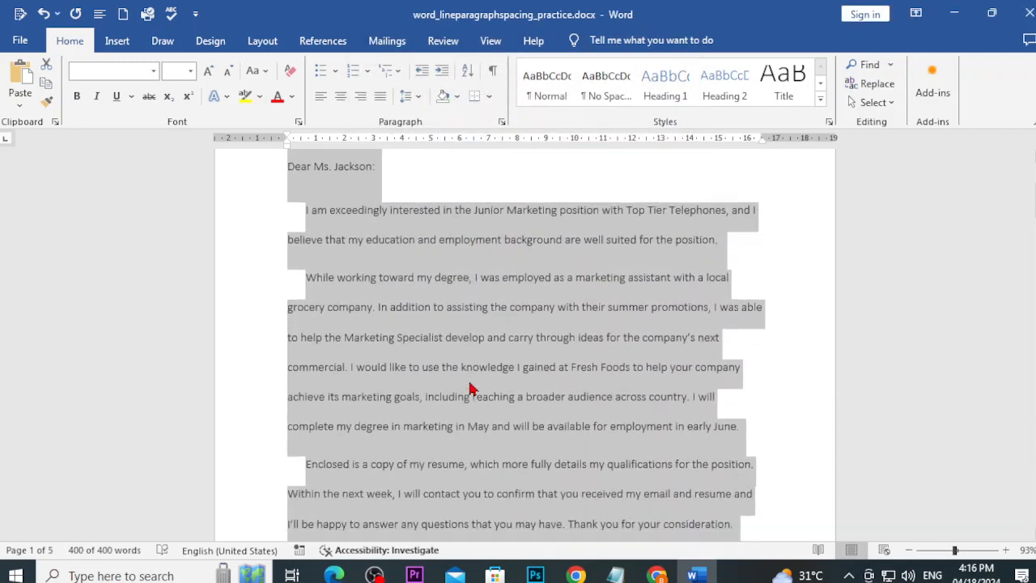
left_click(466, 364)
left_click(456, 346)
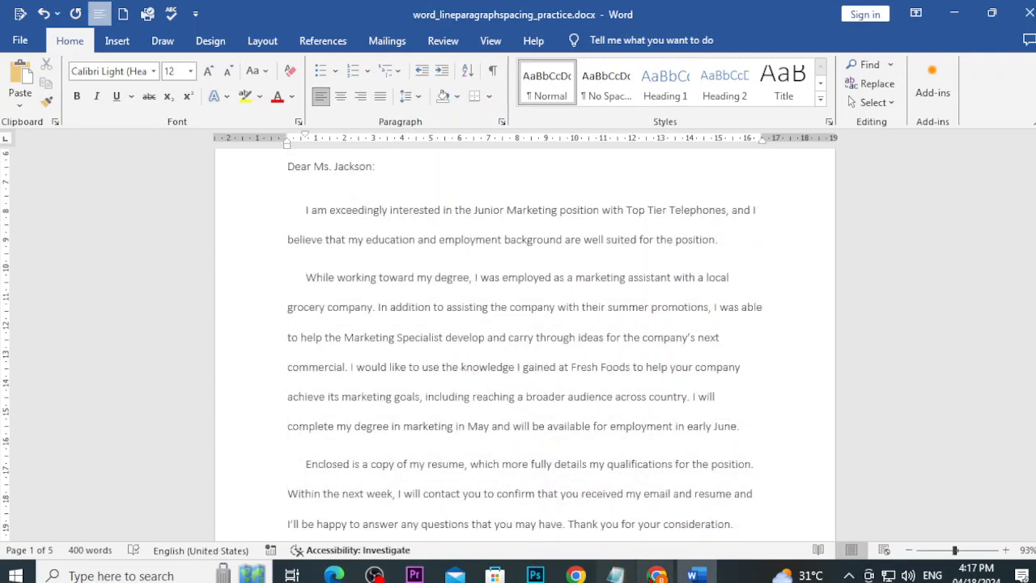
Step: Scroll the GCFGlobal tutorial down to the 'To format paragraph spacing' steps 1–3
mouse_move(656, 575)
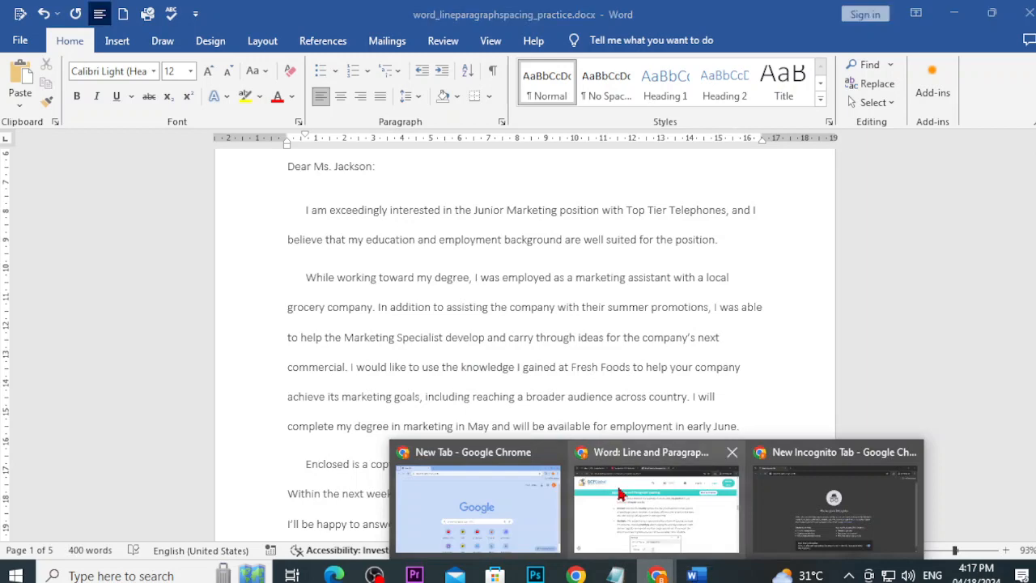
left_click(617, 526)
scroll(526, 452, "down", 4)
scroll(526, 451, "down", 6)
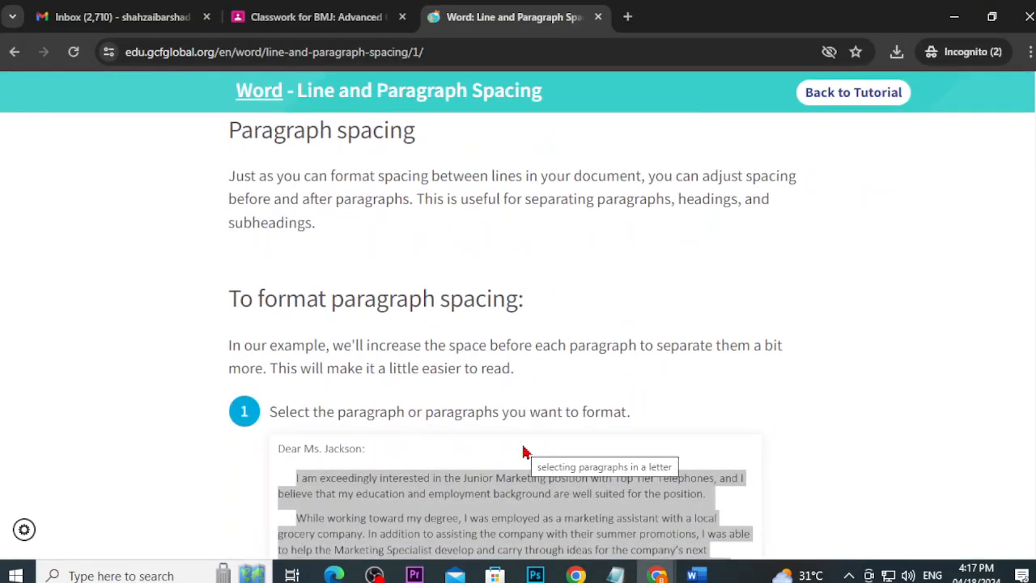
scroll(565, 452, "down", 2)
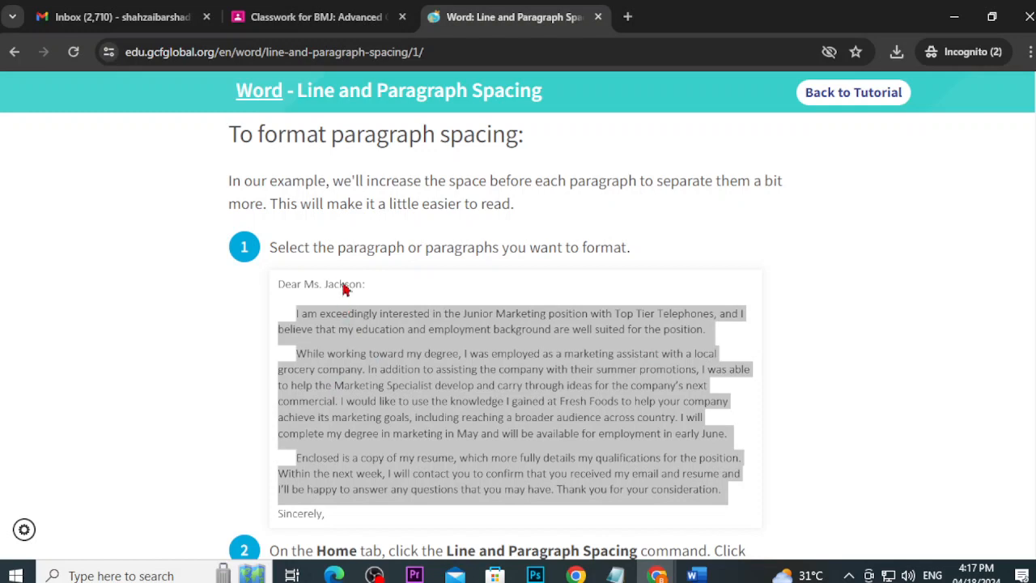
scroll(432, 384, "down", 2)
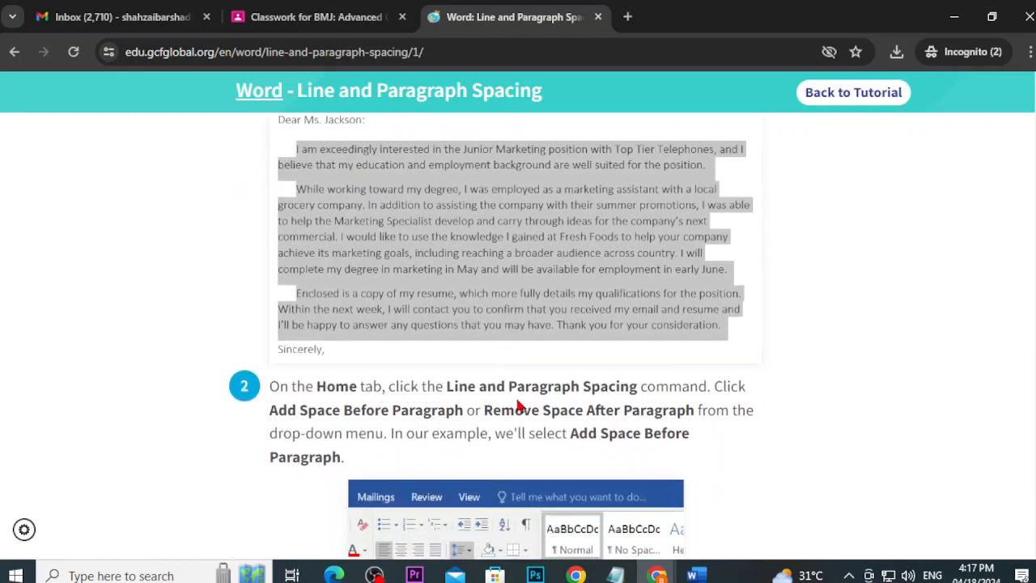
scroll(680, 405, "down", 1)
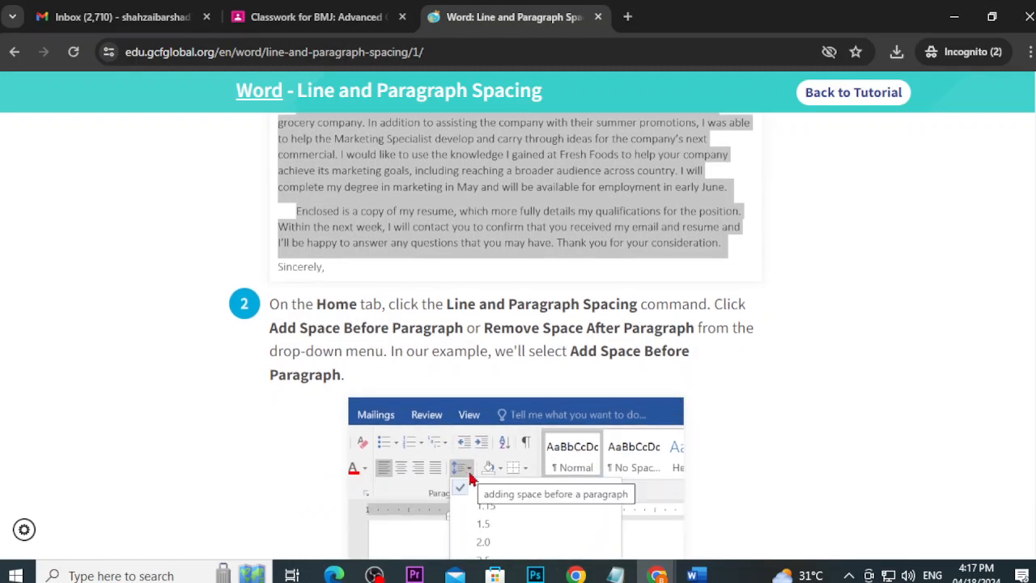
scroll(471, 479, "down", 1)
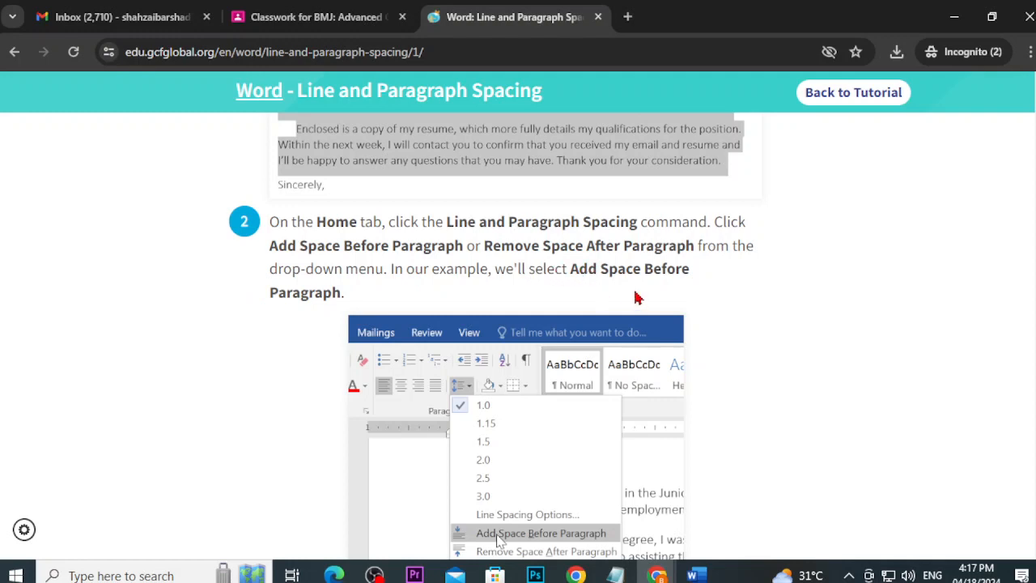
scroll(336, 324, "down", 2)
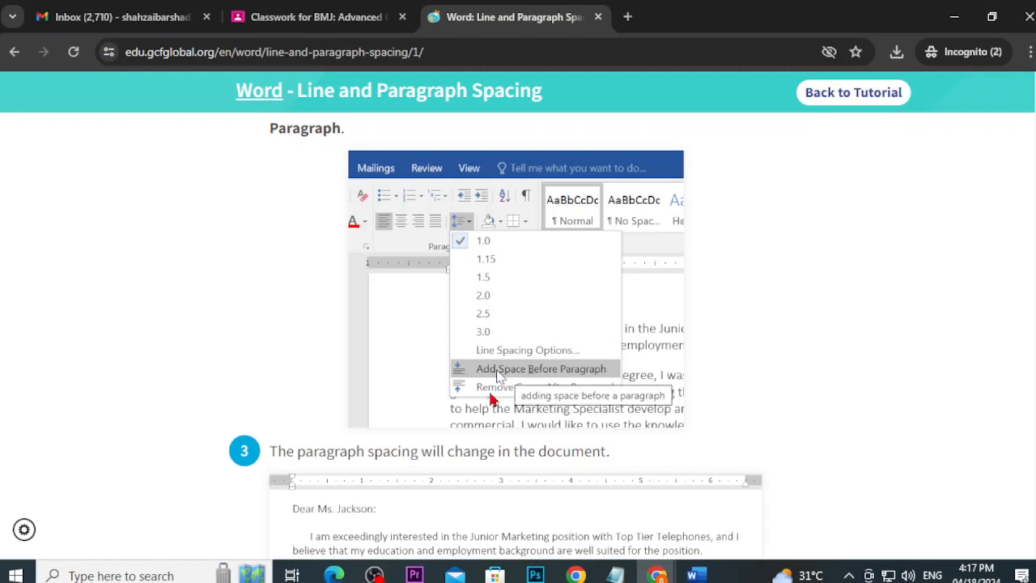
Step: Undo the Multiple line spacing and add space before the selected paragraphs
left_click(692, 576)
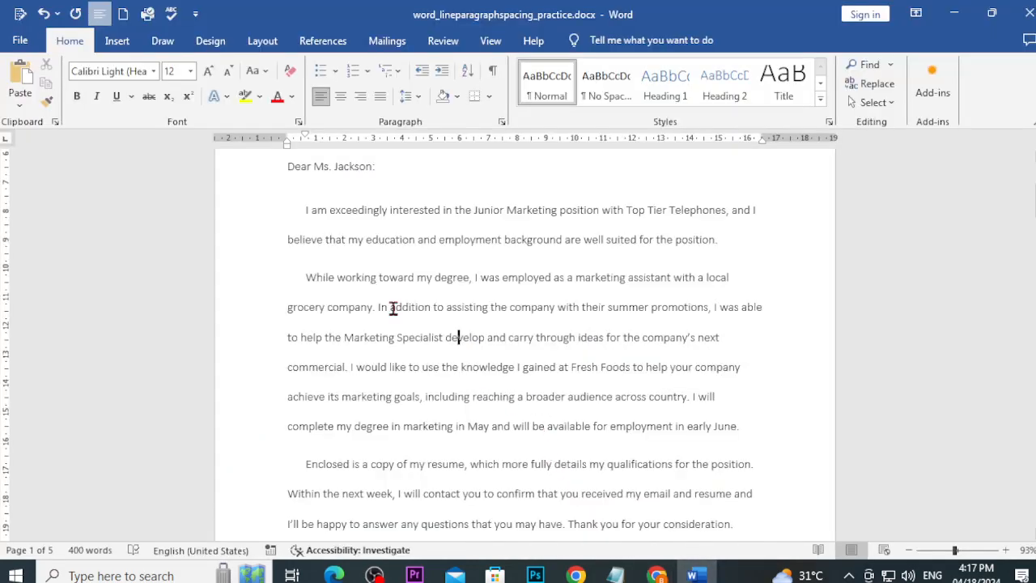
key("ctrl+z")
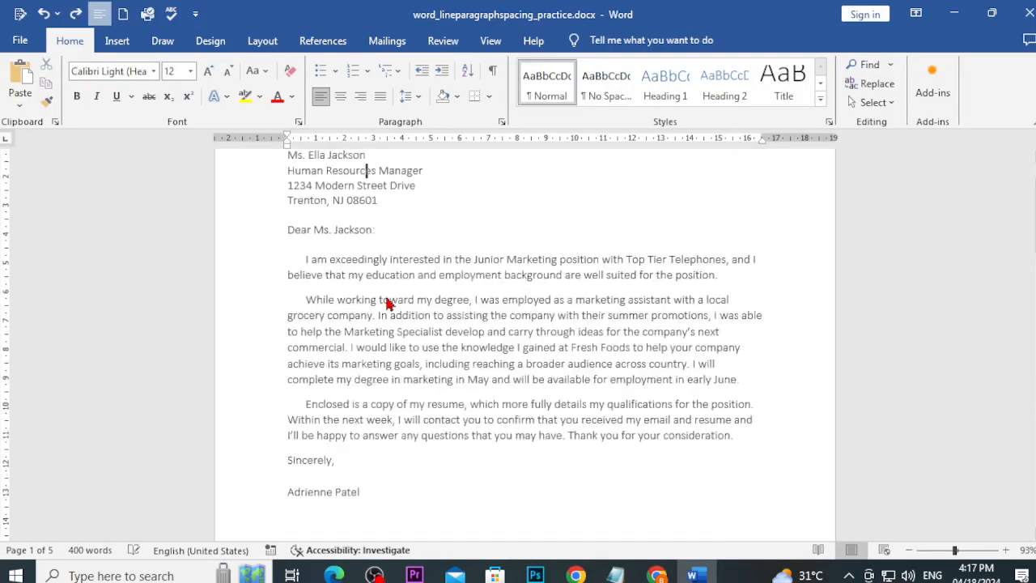
scroll(424, 471, "up", 2)
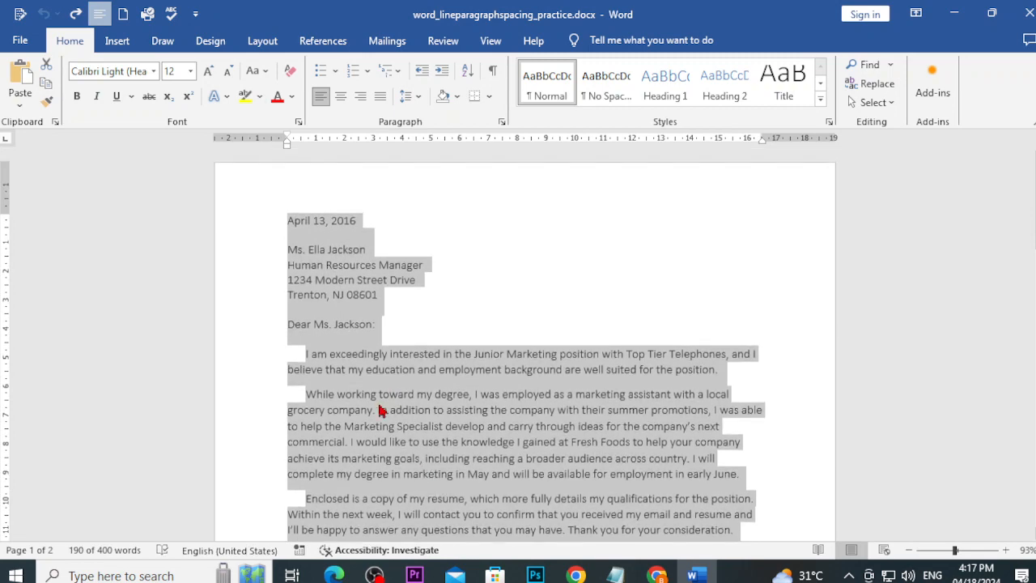
scroll(399, 402, "down", 1)
left_click(407, 96)
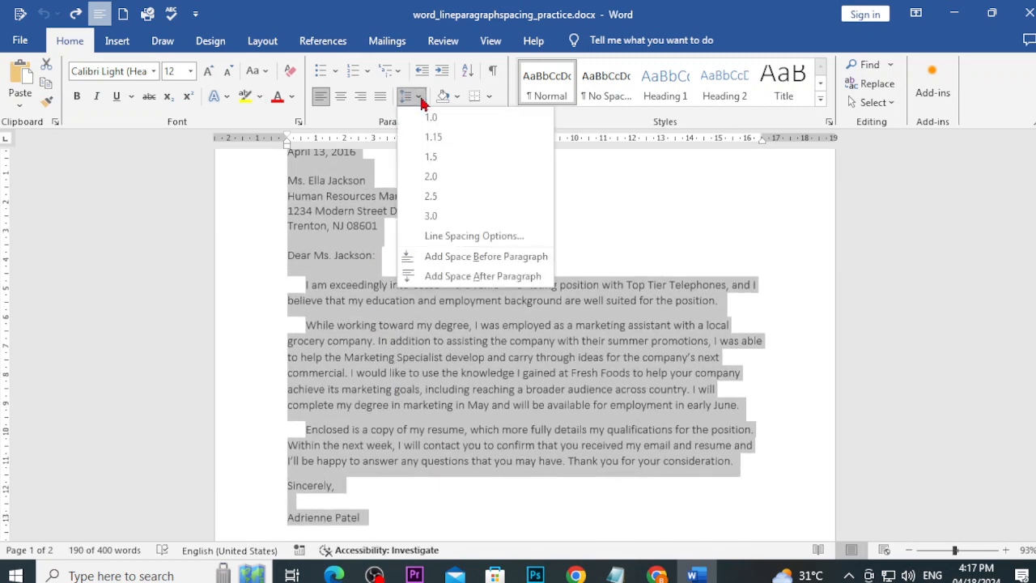
left_click(476, 266)
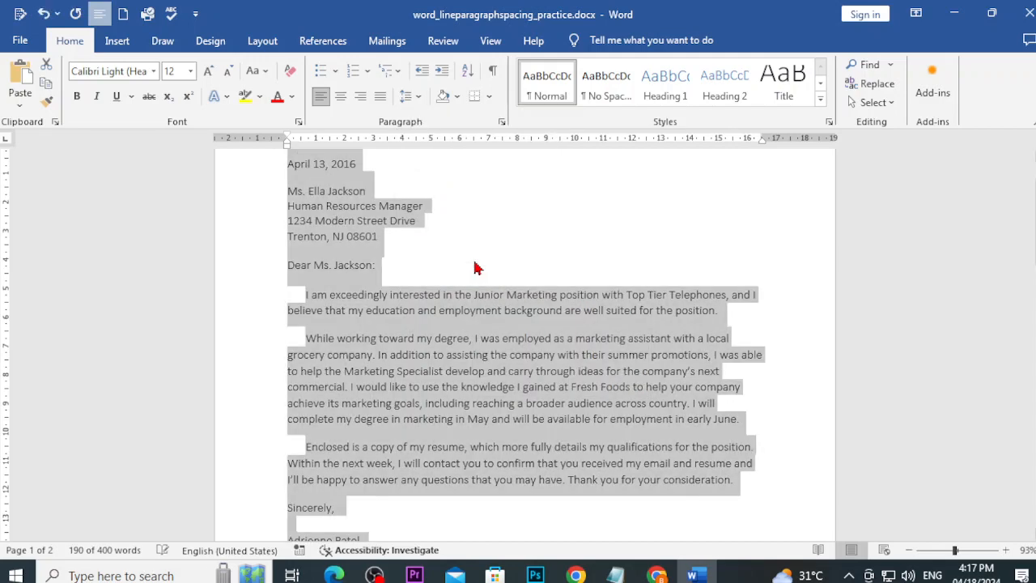
Step: Select the recipient name and salutation lines to inspect their spacing
scroll(476, 267, "up", 2)
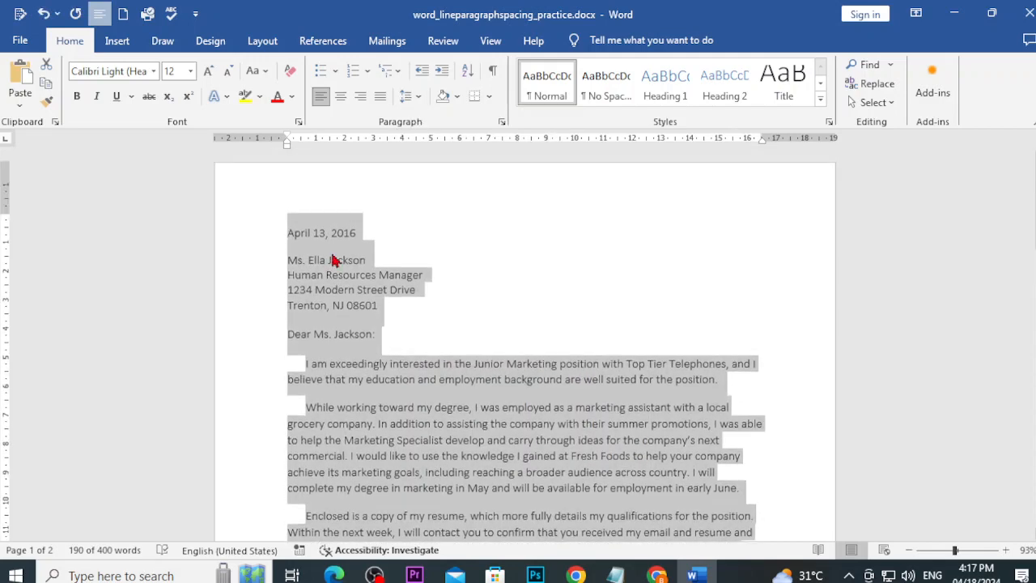
left_click(337, 260)
left_click_drag(289, 262, 324, 275)
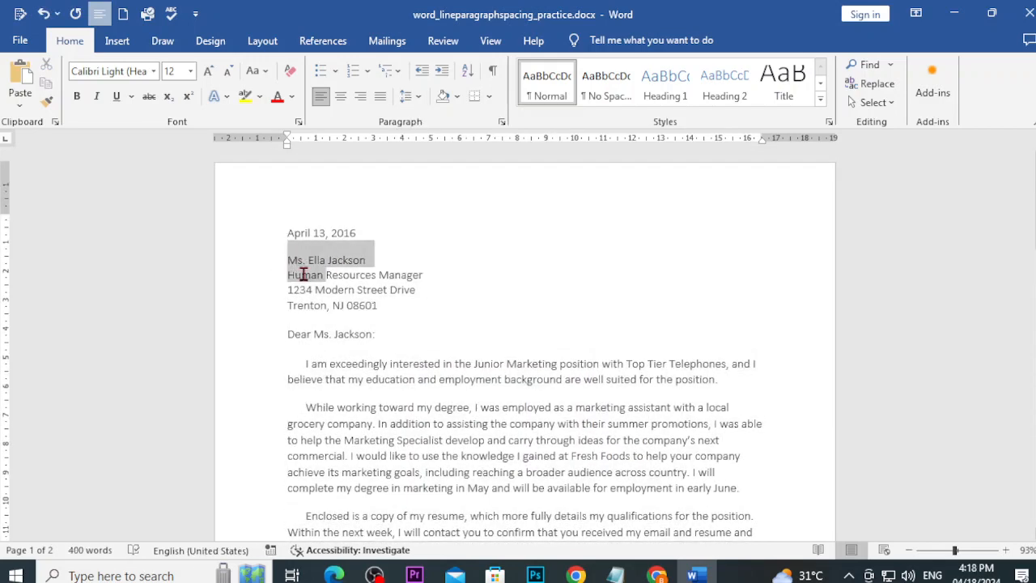
left_click(304, 326)
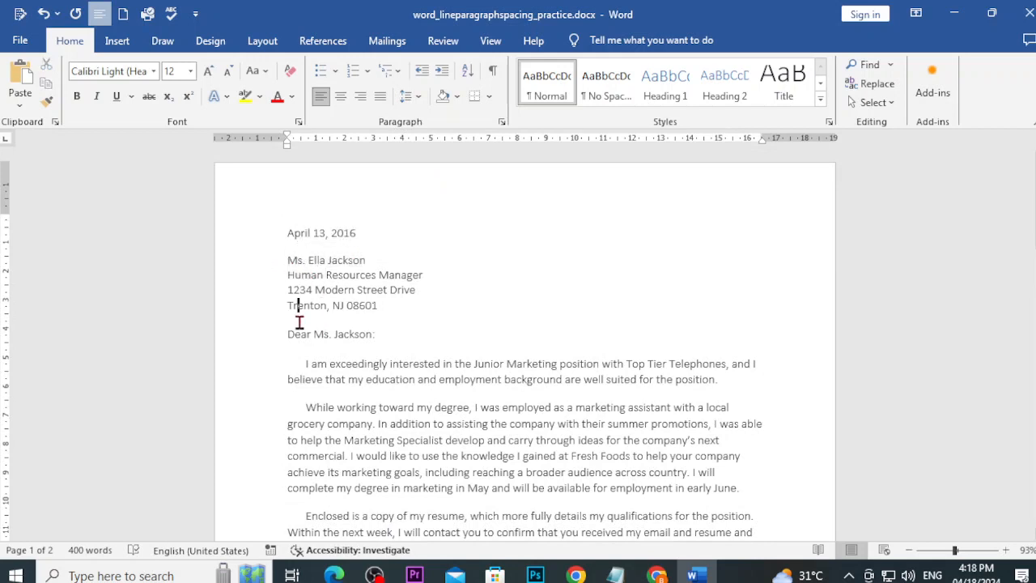
left_click_drag(302, 351, 360, 356)
left_click(347, 387)
Step: Select the whole letter and remove the space before and after every paragraph
key("ctrl+a")
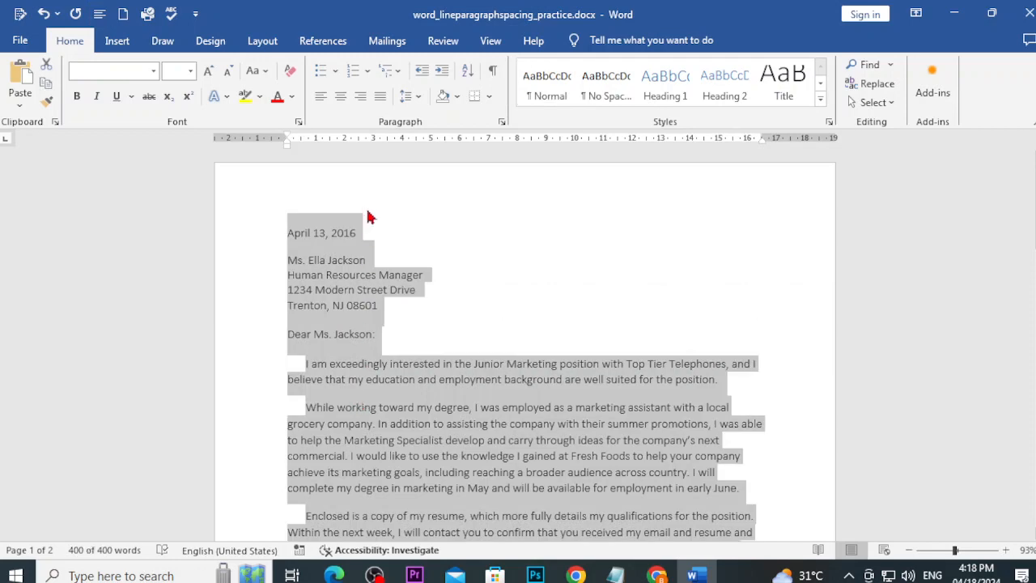
left_click(407, 96)
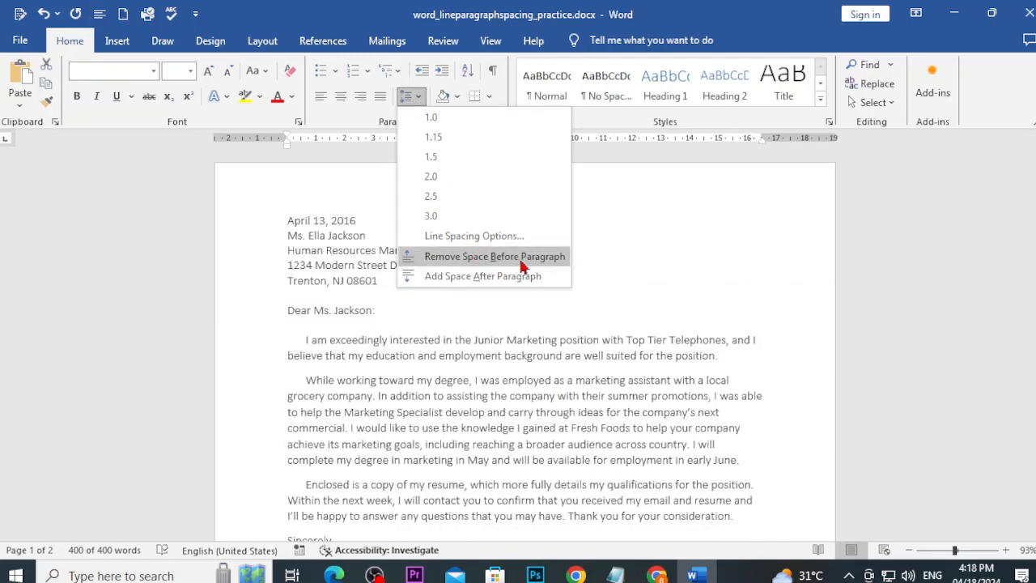
left_click(521, 261)
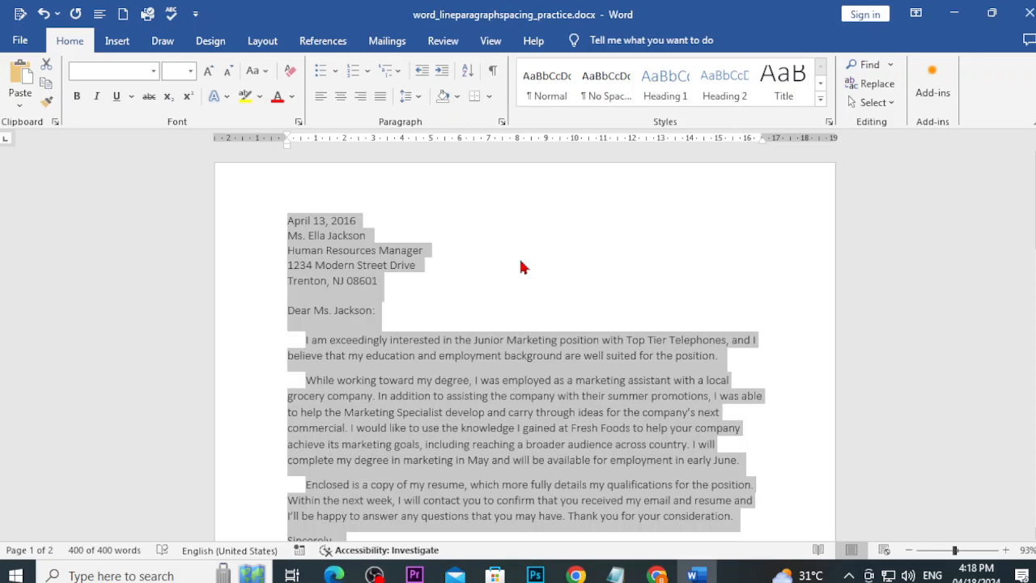
left_click(410, 98)
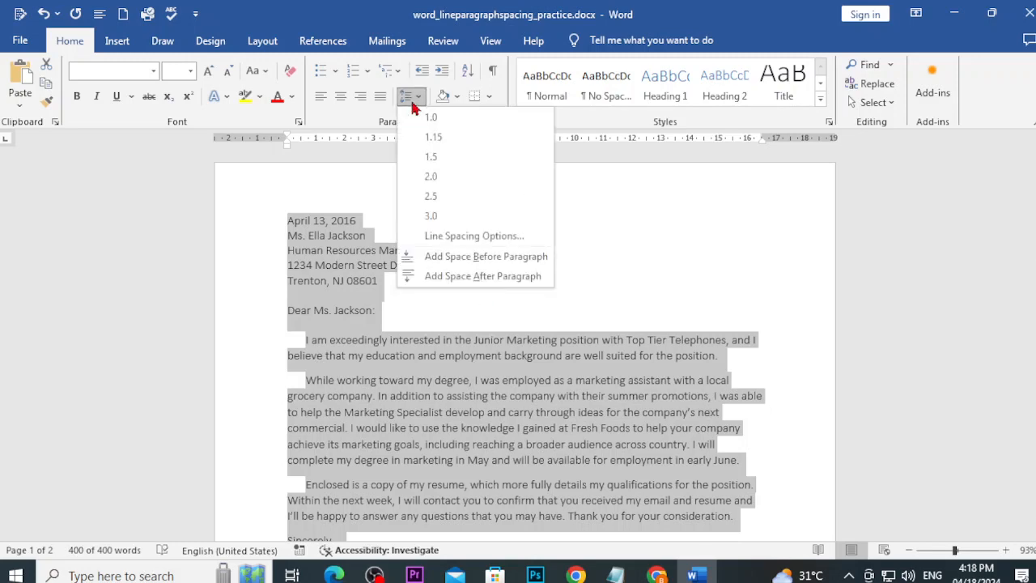
left_click(455, 277)
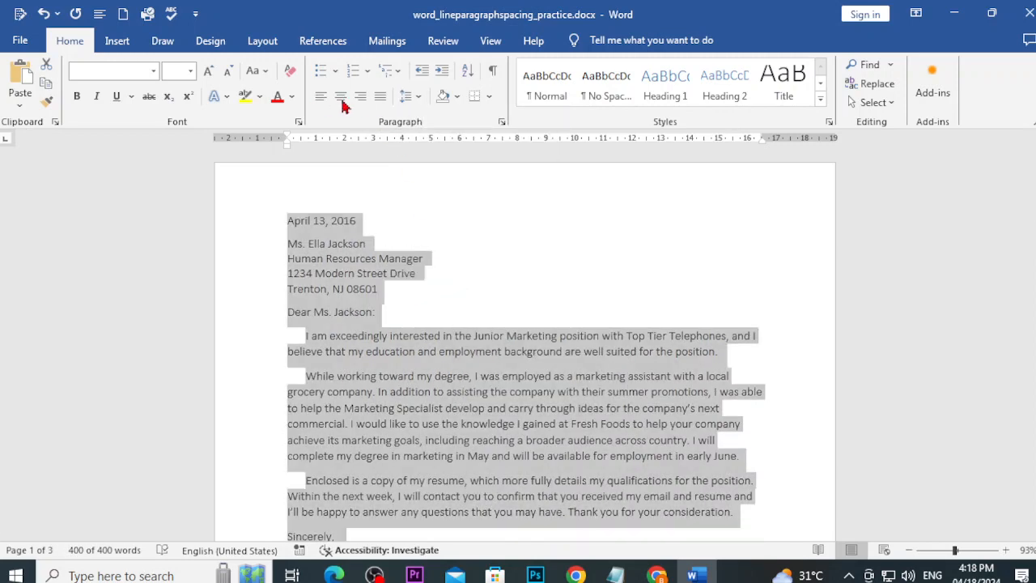
left_click(415, 98)
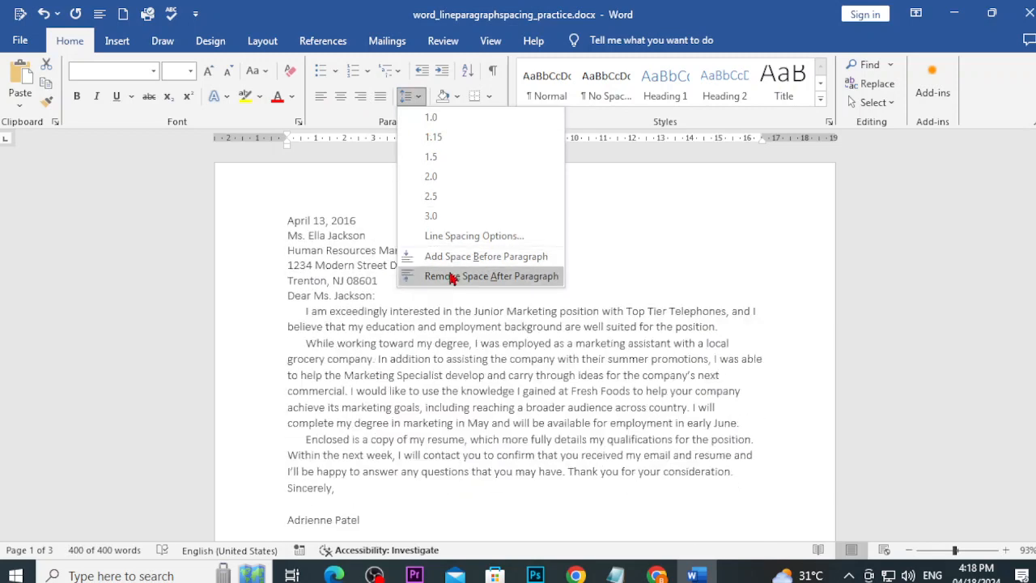
left_click(429, 276)
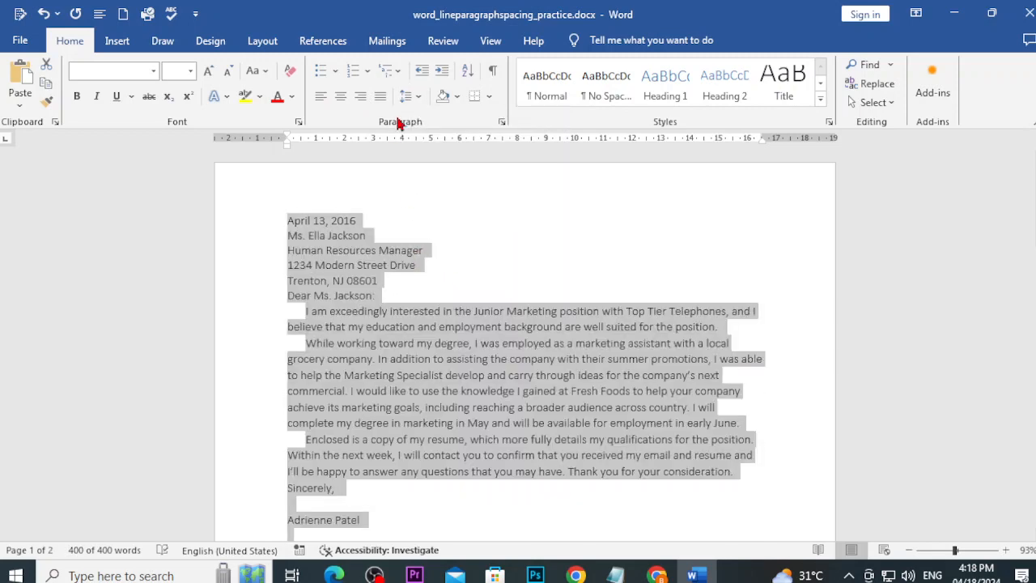
Step: Switch back to the GCFGlobal line spacing lesson in Chrome
left_click(410, 97)
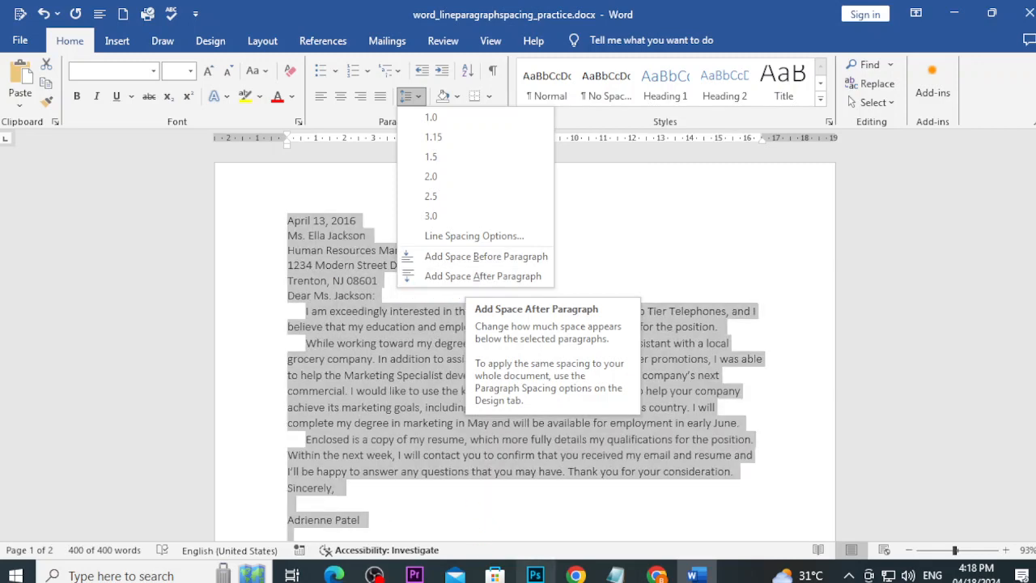
left_click(657, 575)
left_click(665, 518)
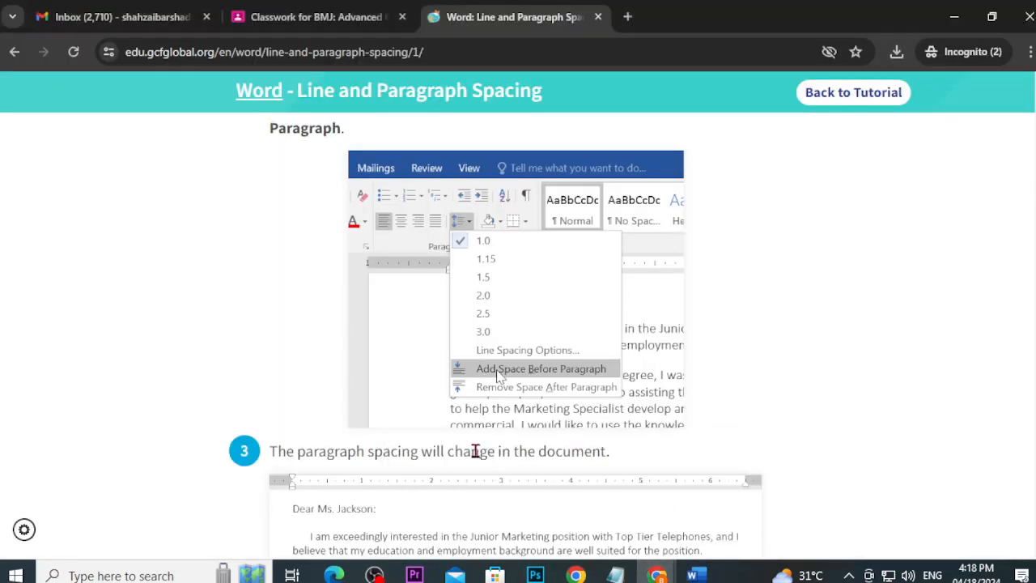
Step: Scroll to the lesson's Paragraph dialog example (6 pt before, 8 pt after), then return to Word
scroll(462, 449, "down", 10)
scroll(435, 450, "down", 2)
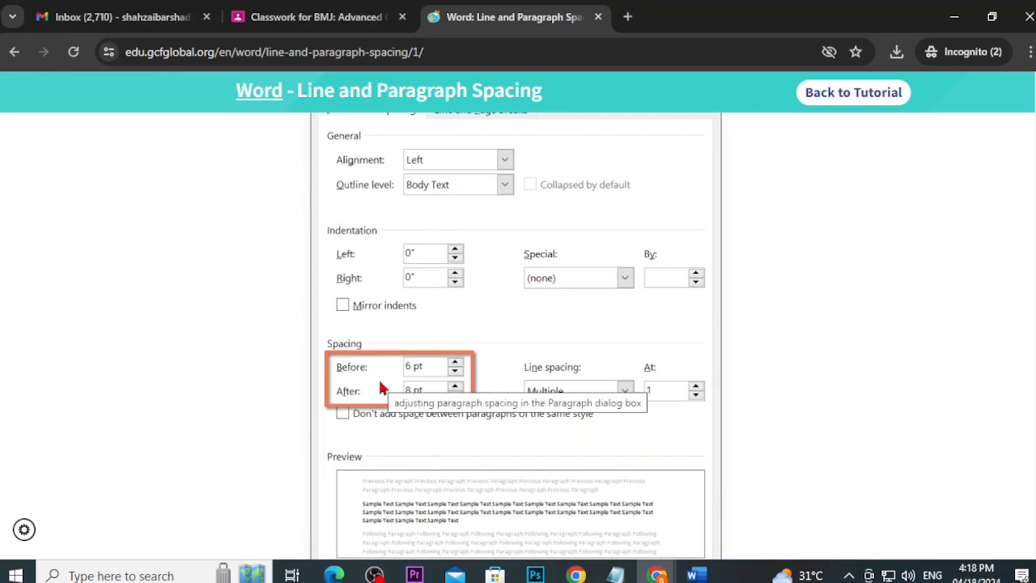
left_click(692, 574)
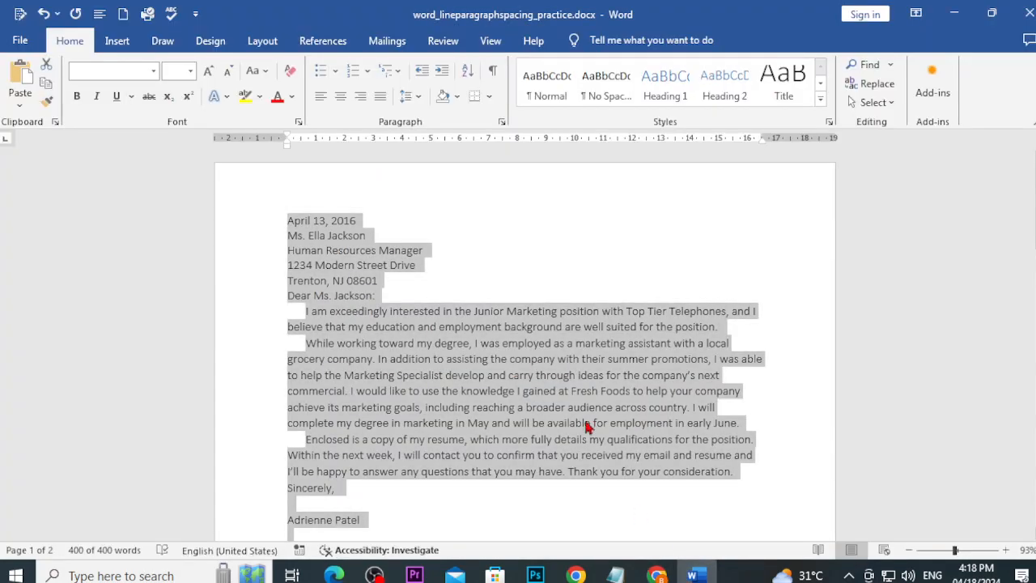
Step: Set 3 pt spacing before and 5 pt after each paragraph in the Paragraph dialog
left_click(419, 100)
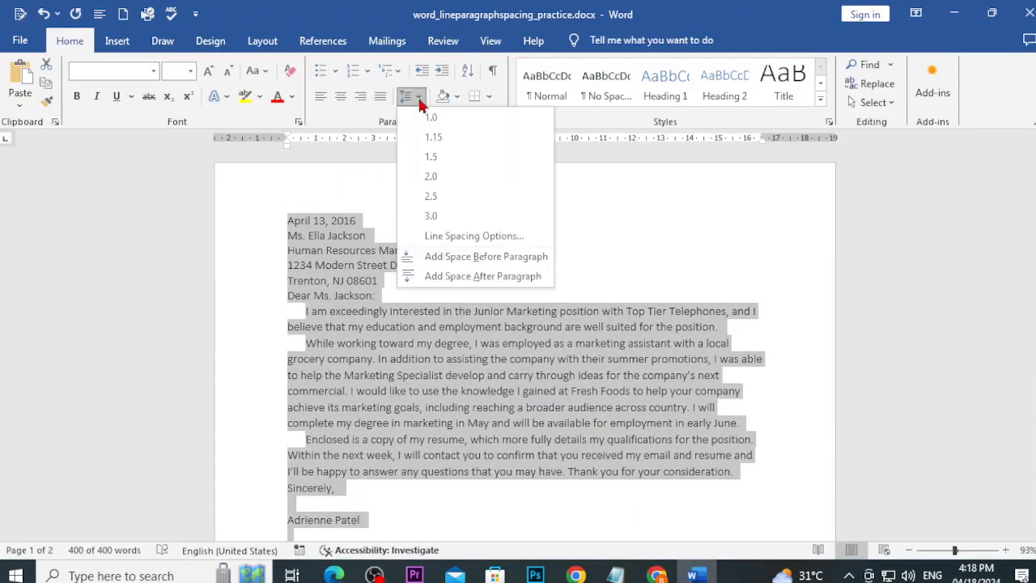
left_click(461, 236)
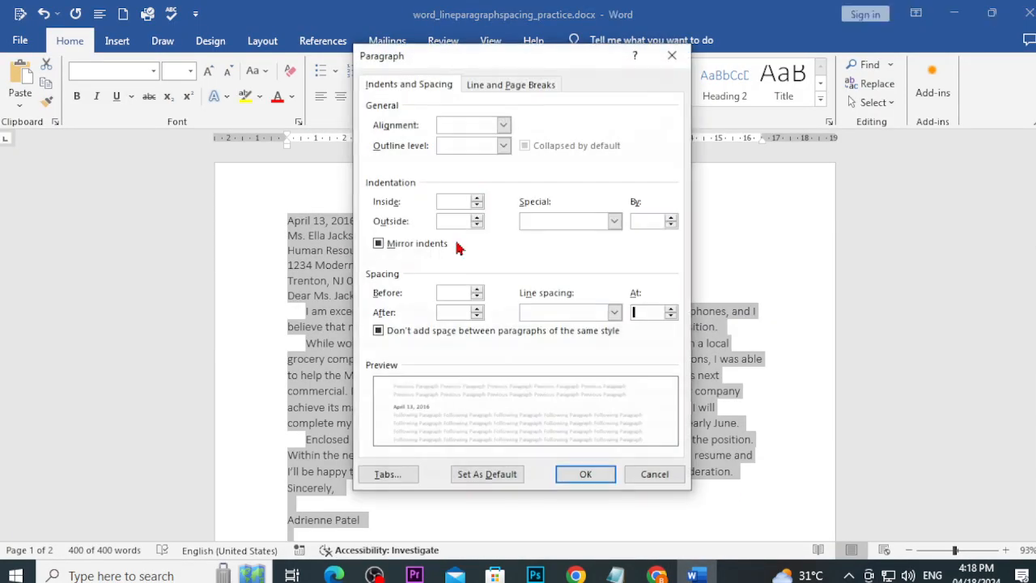
left_click(446, 296)
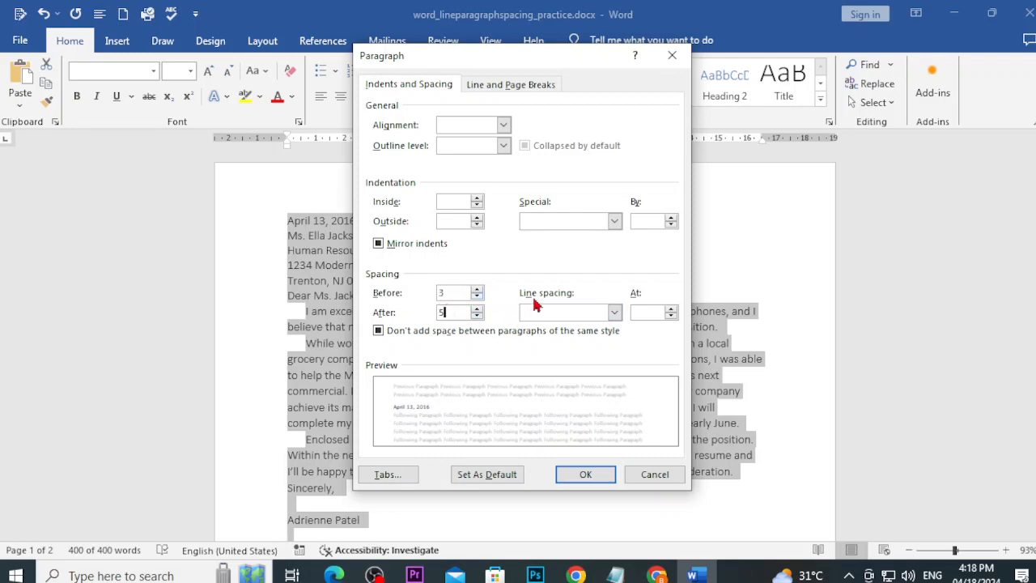
left_click(606, 476)
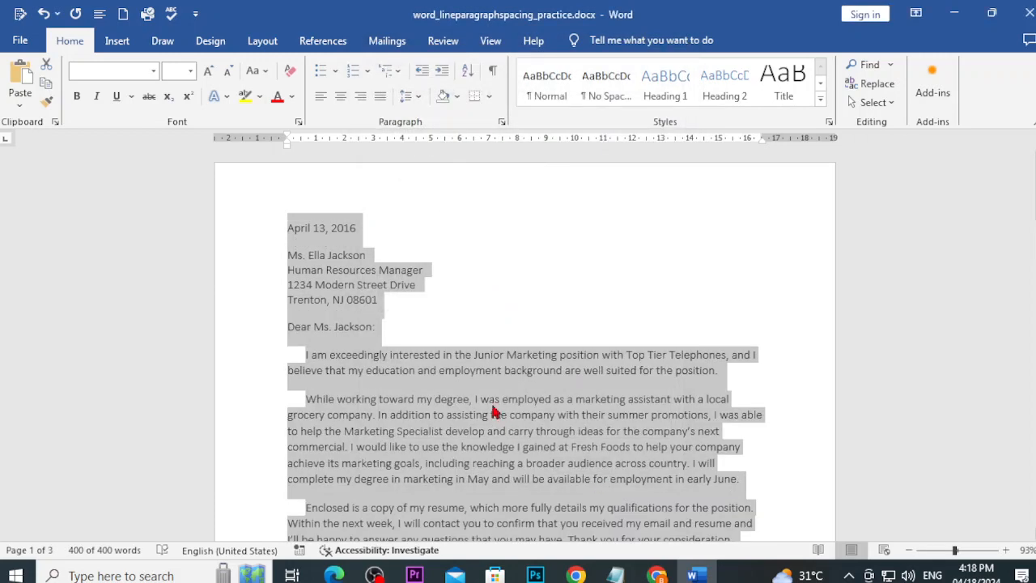
left_click(407, 351)
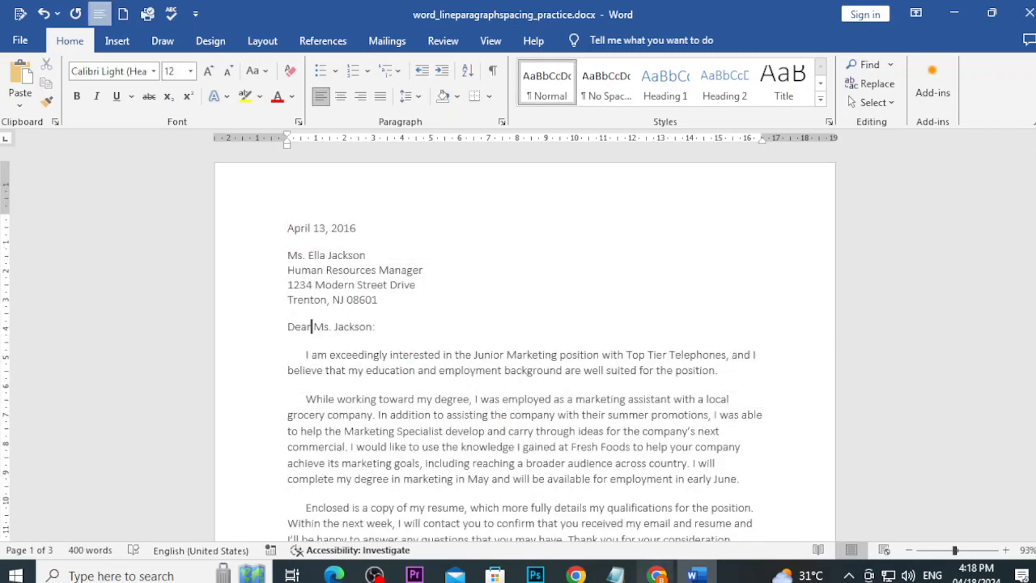
Step: Scroll through GCFGlobal's six-step Challenge and example letter, then switch to the Notepad objectives
mouse_move(656, 575)
left_click(613, 509)
scroll(477, 429, "down", 5)
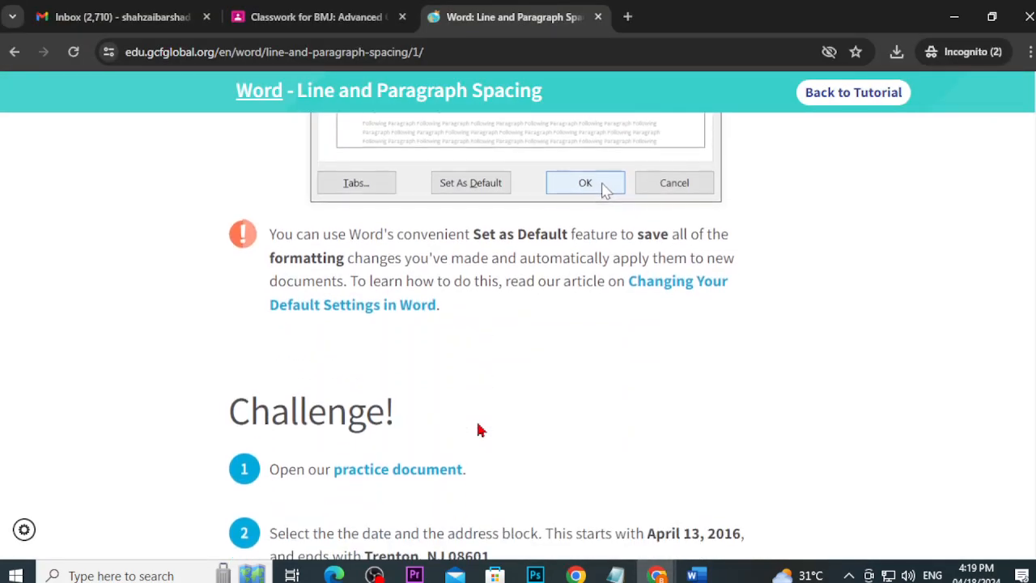
scroll(478, 430, "down", 1)
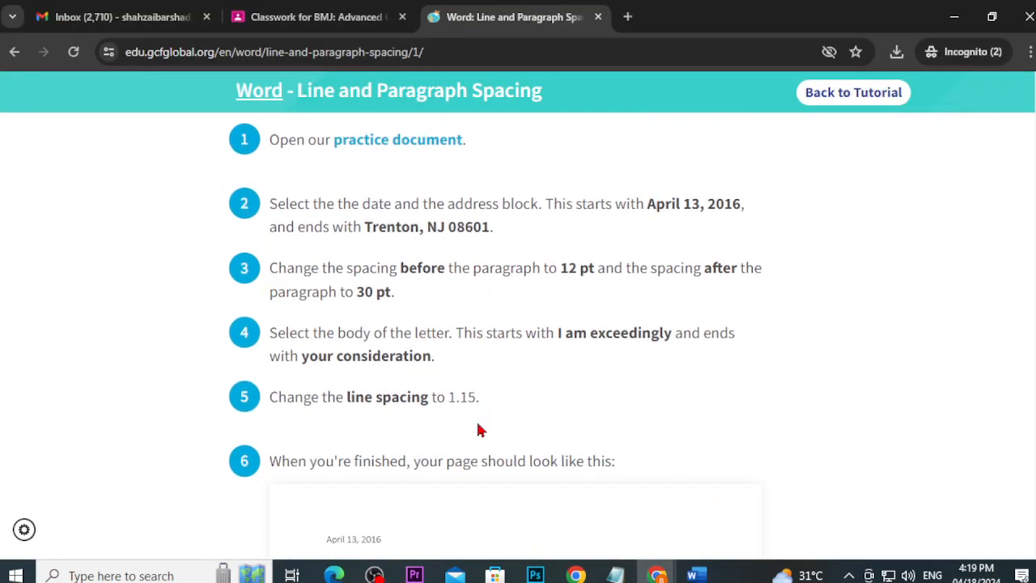
scroll(477, 430, "up", 10)
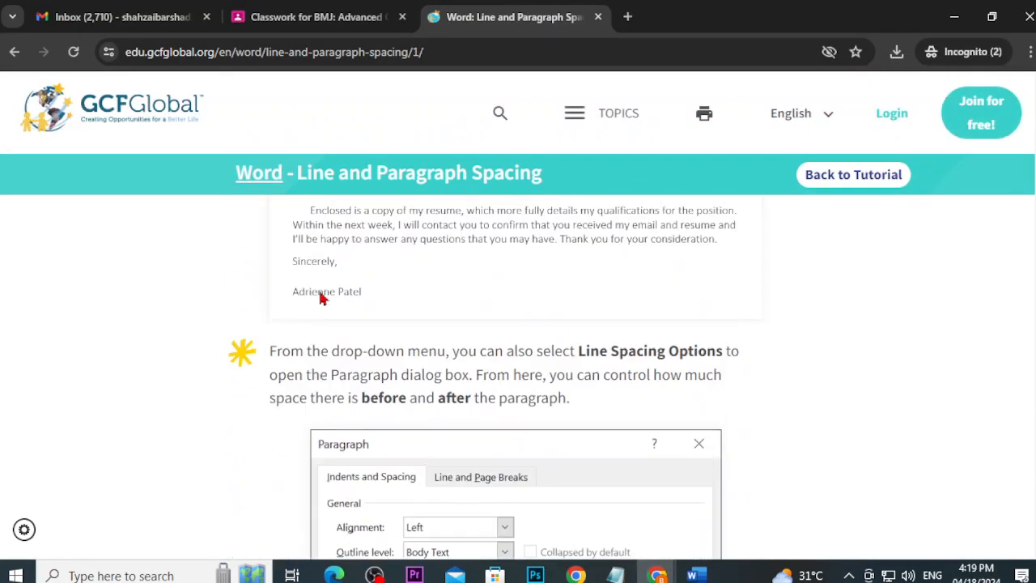
left_click(8, 53)
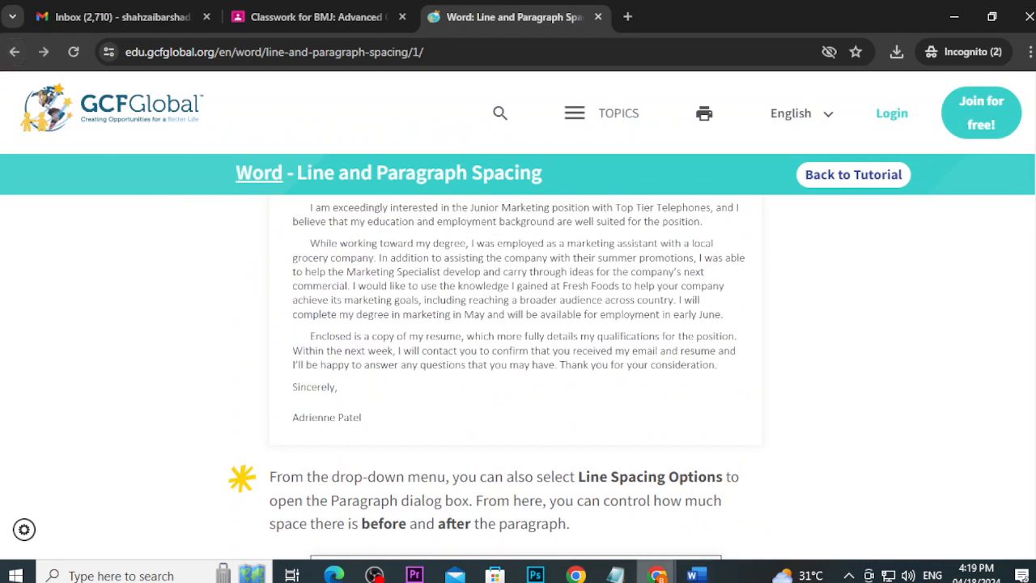
left_click(615, 574)
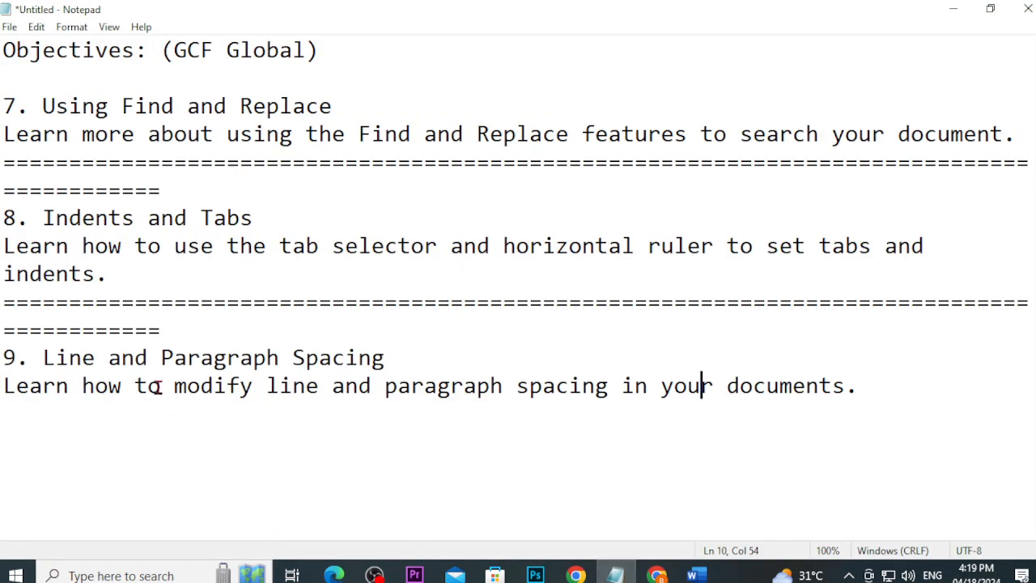
Step: Select the '8. Indents and Tabs' heading line in Notepad
left_click(42, 217)
key("shift+Home")
key("shift+End")
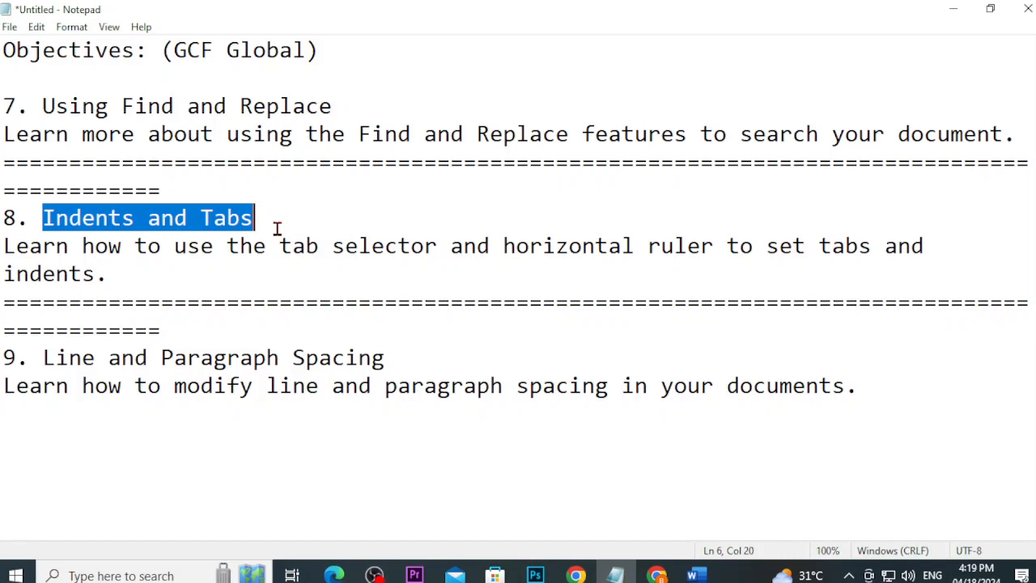
Step: Delete the leading tabs before item 8's description and move it to its own line
left_click(3, 245)
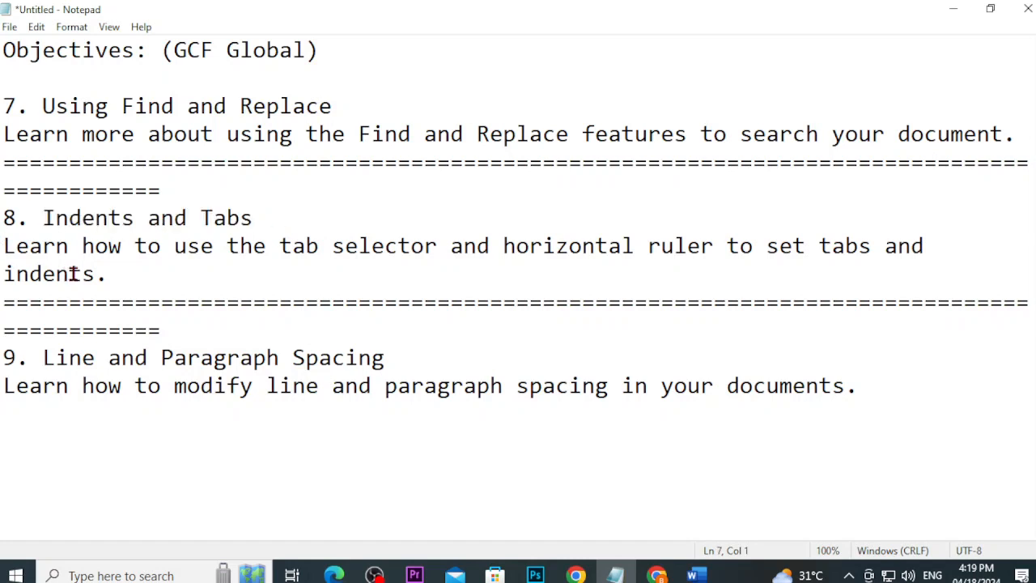
key("Tab")
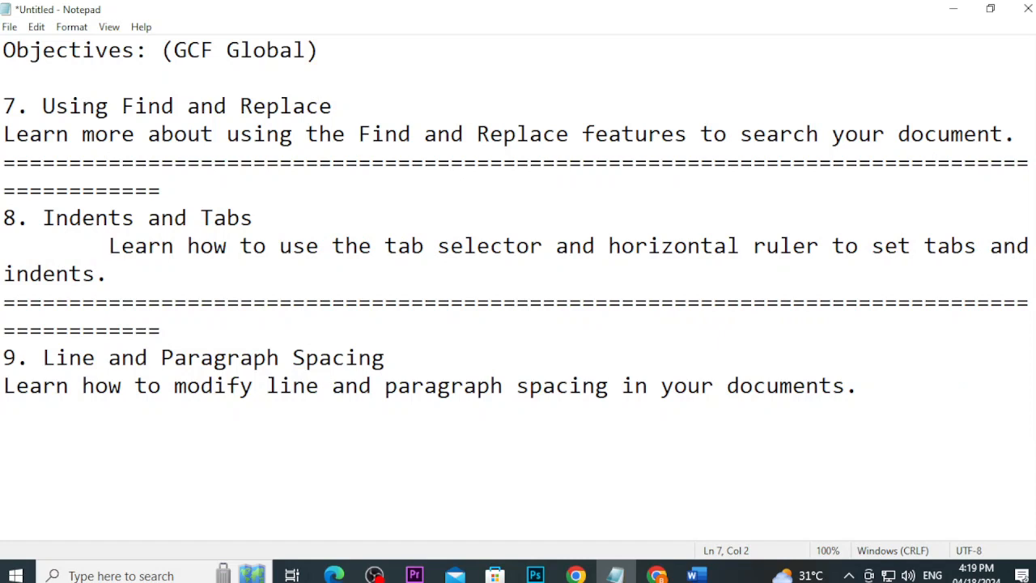
key("Tab")
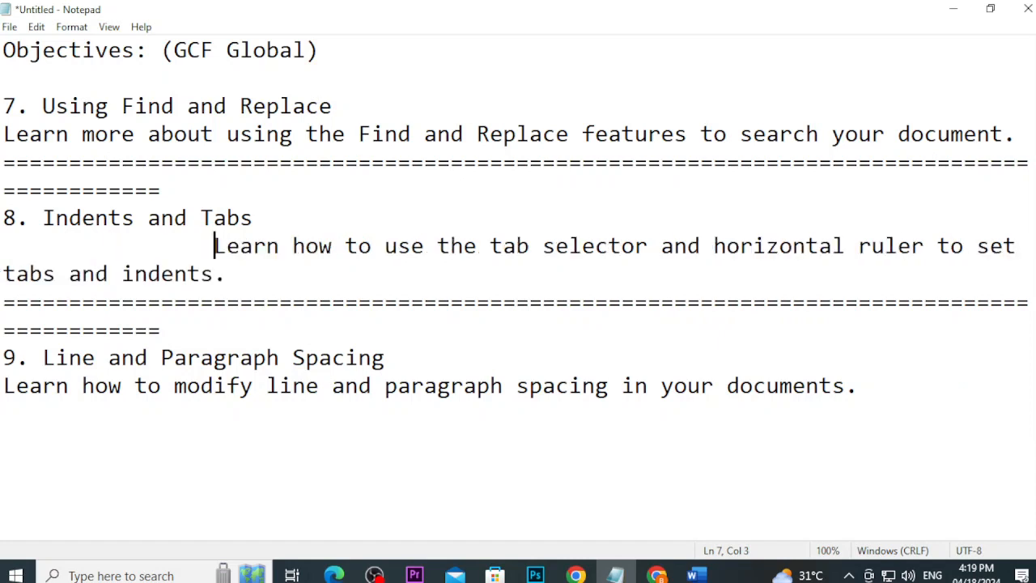
key("BackSpace")
key("BackSpace")
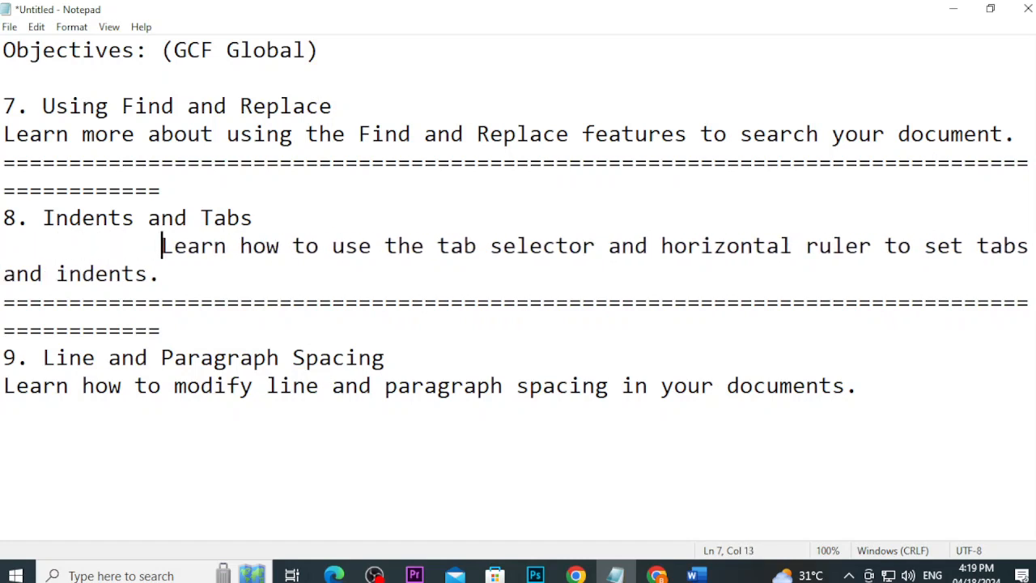
key("BackSpace")
key("BackSpace")
key("BackSpace")
key("BackSpace")
key("BackSpace")
key("BackSpace")
key("BackSpace")
key("BackSpace")
key("BackSpace")
key("BackSpace")
key("BackSpace")
key("BackSpace")
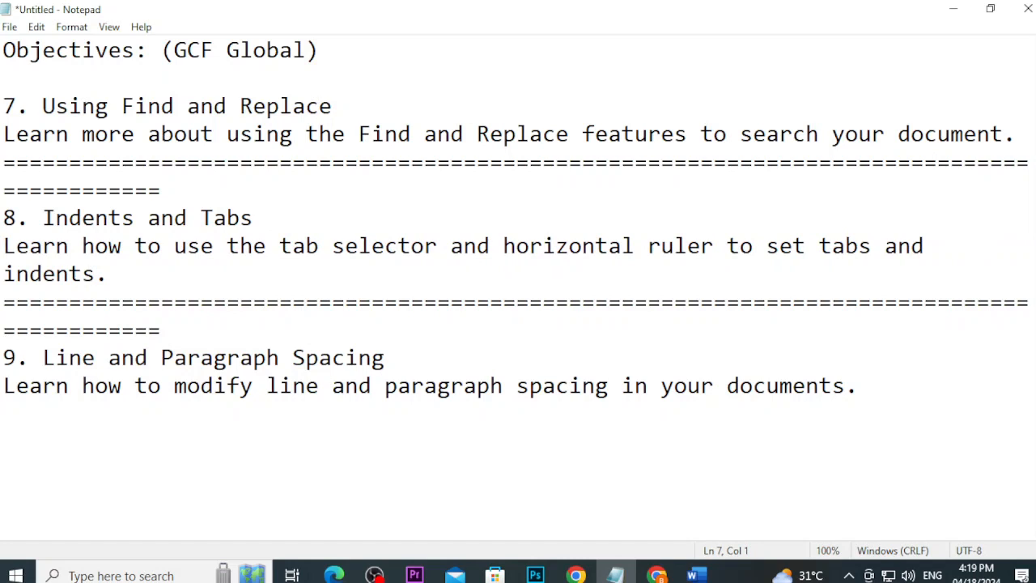
key("Tab")
key("Tab")
key("Tab")
key("Tab")
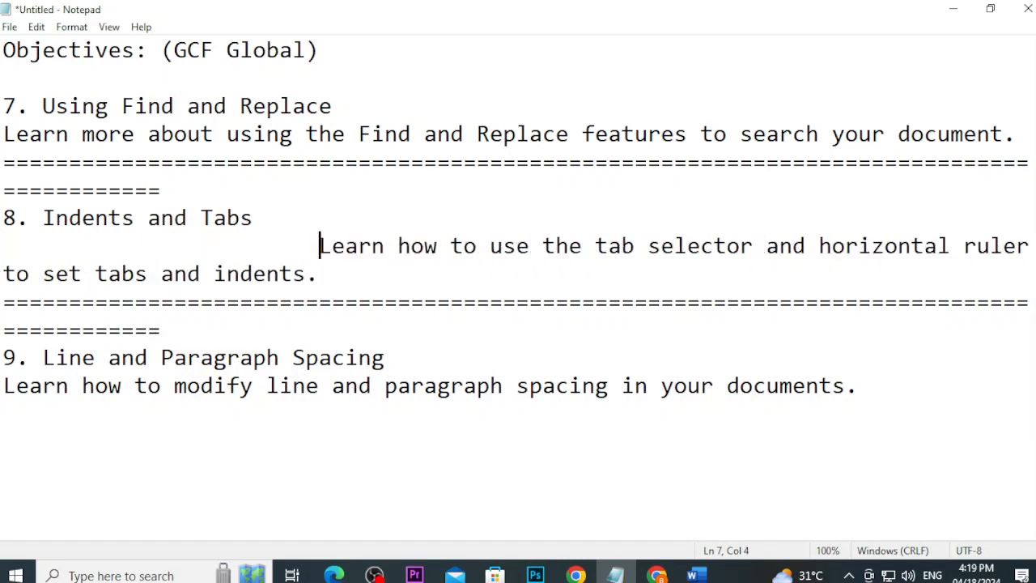
key("BackSpace")
key("BackSpace")
key("BackSpace")
key("BackSpace")
key("BackSpace")
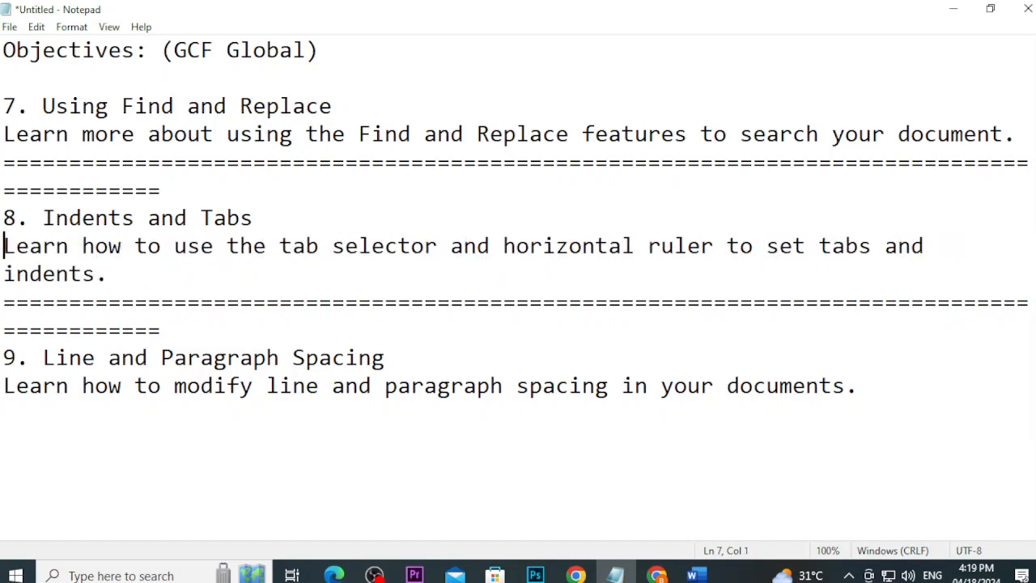
key("ctrl+z")
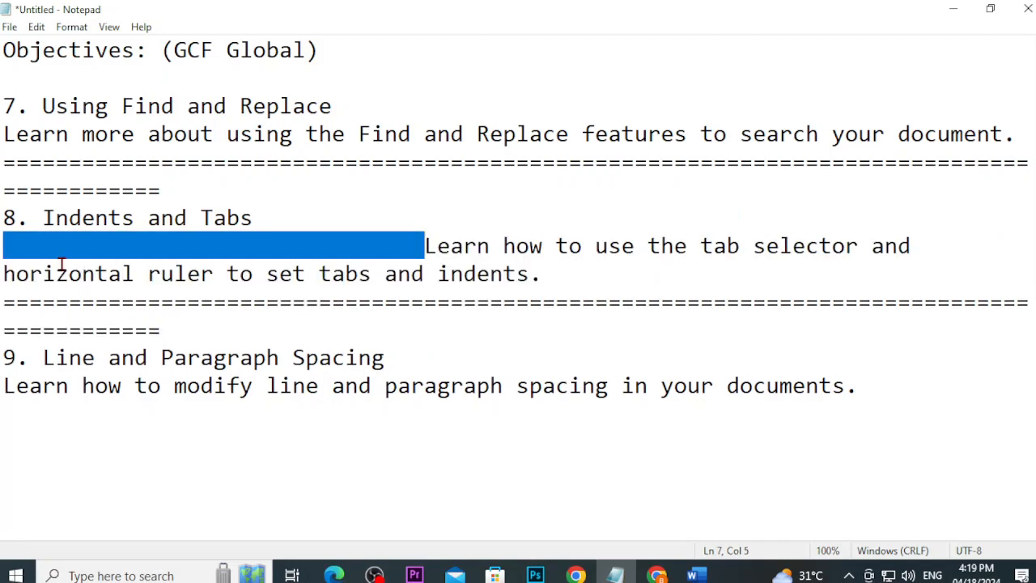
key("ctrl+z")
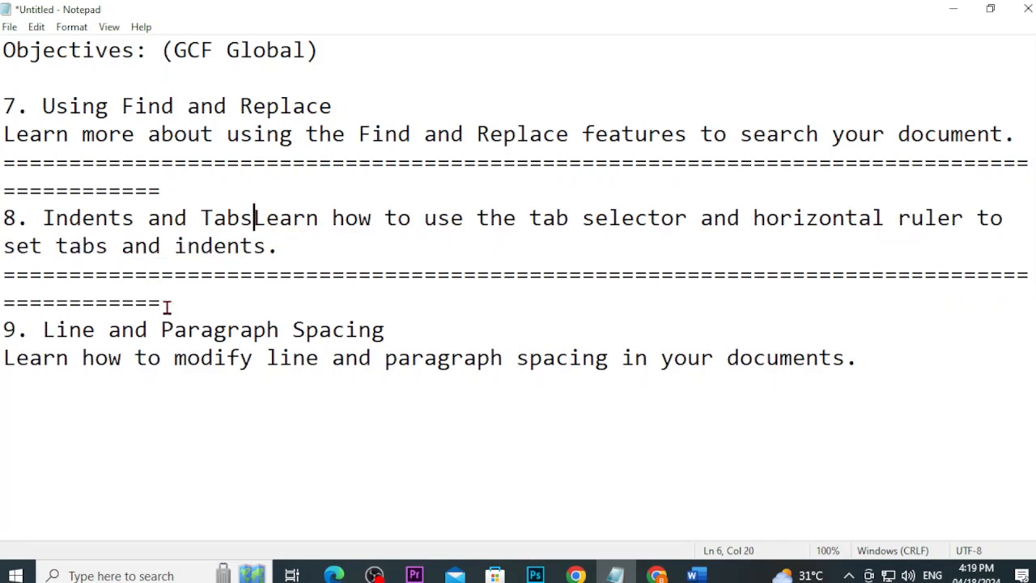
key("Return")
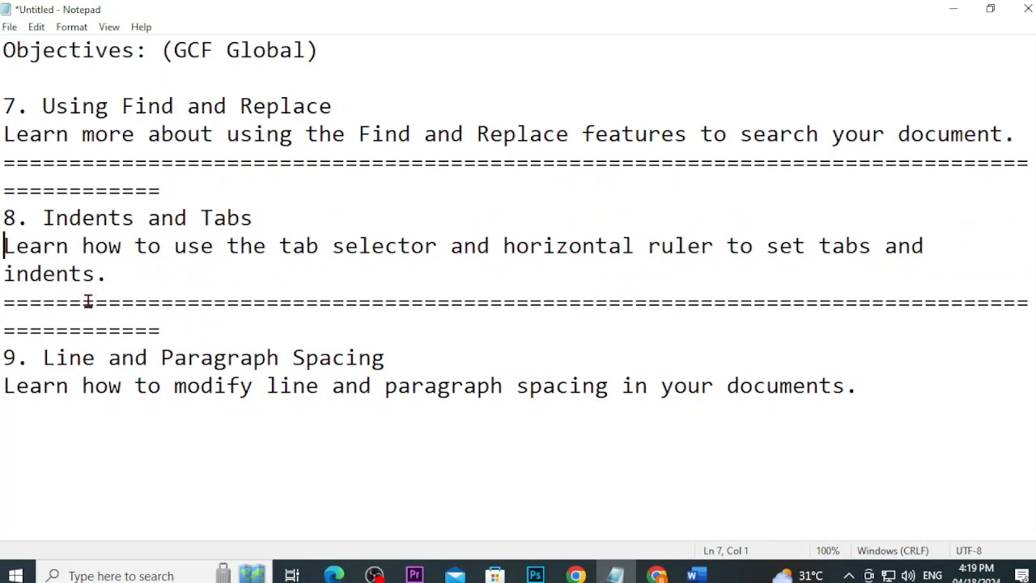
Step: Close the Word spacing practice letter, choosing Don't Save
left_click(694, 575)
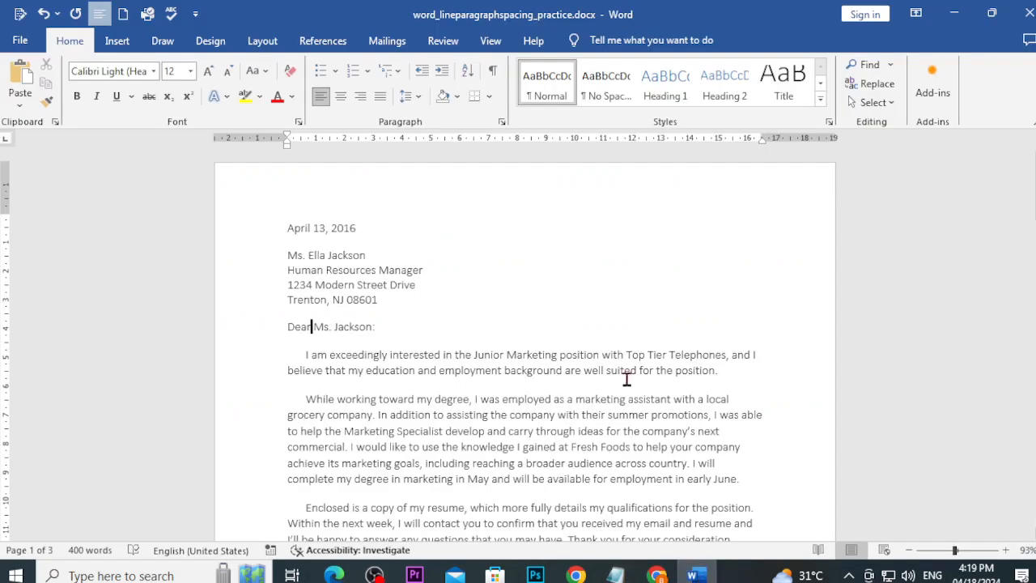
scroll(600, 376, "down", 2)
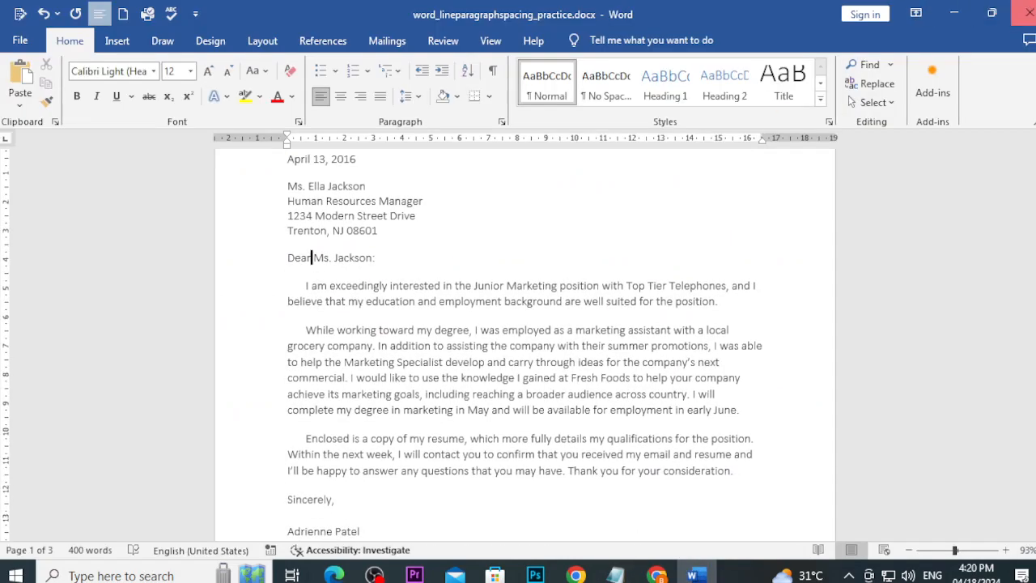
left_click(1028, 13)
left_click(610, 319)
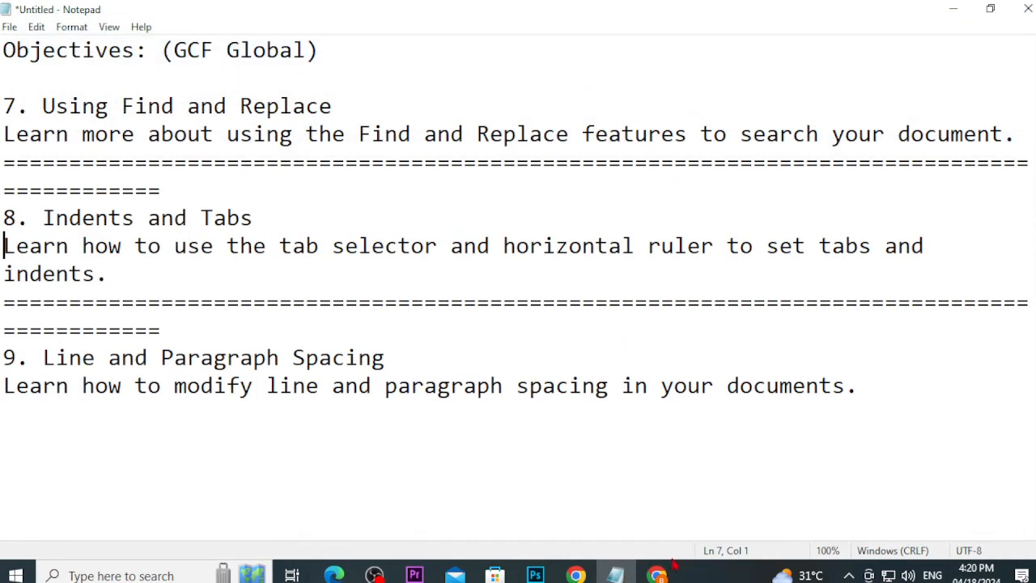
mouse_move(657, 575)
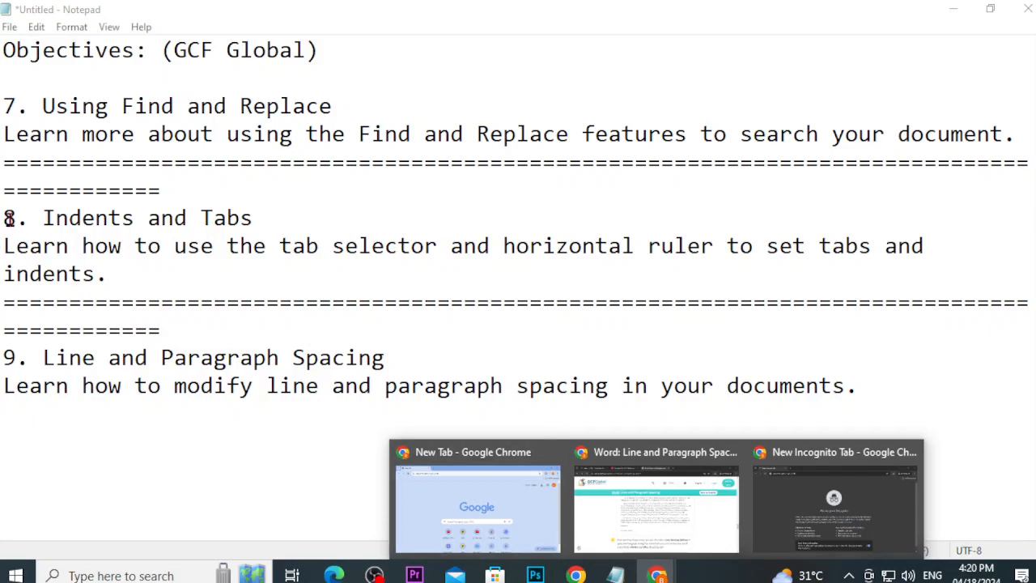
Step: Go from the Line and Paragraph Spacing lesson to GCF's Indents and Tabs lesson
left_click(655, 498)
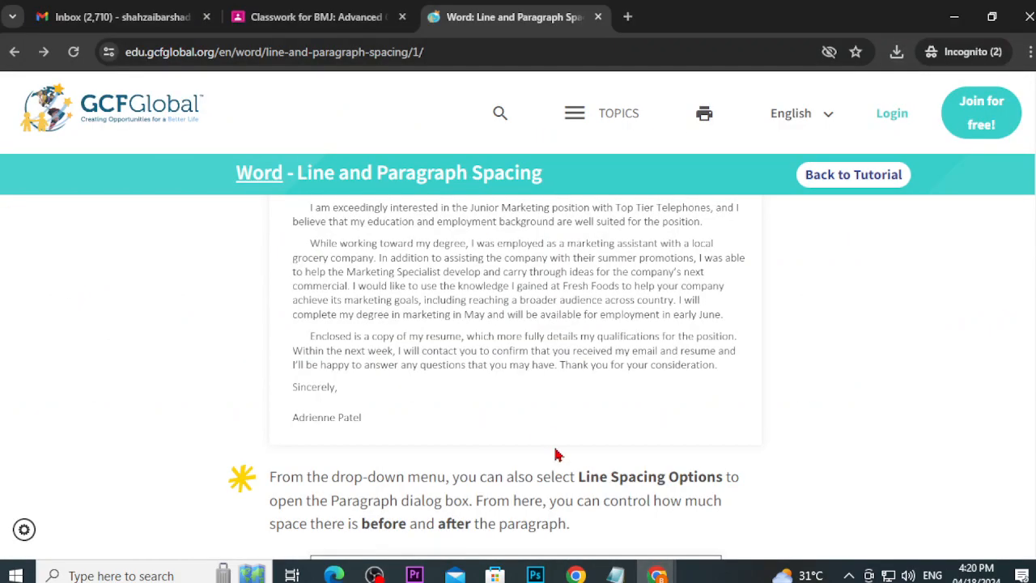
scroll(502, 437, "up", 20)
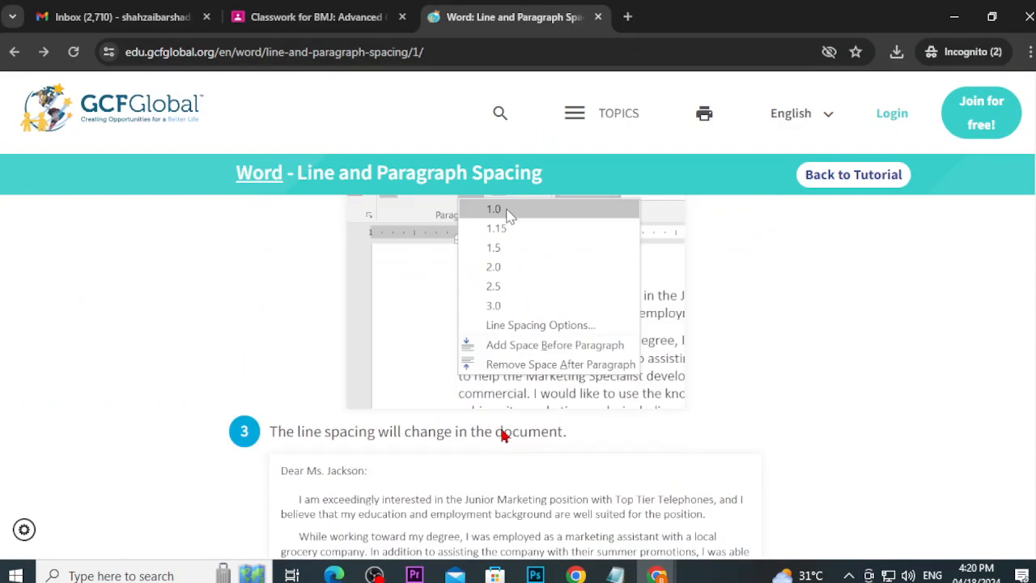
left_click(14, 53)
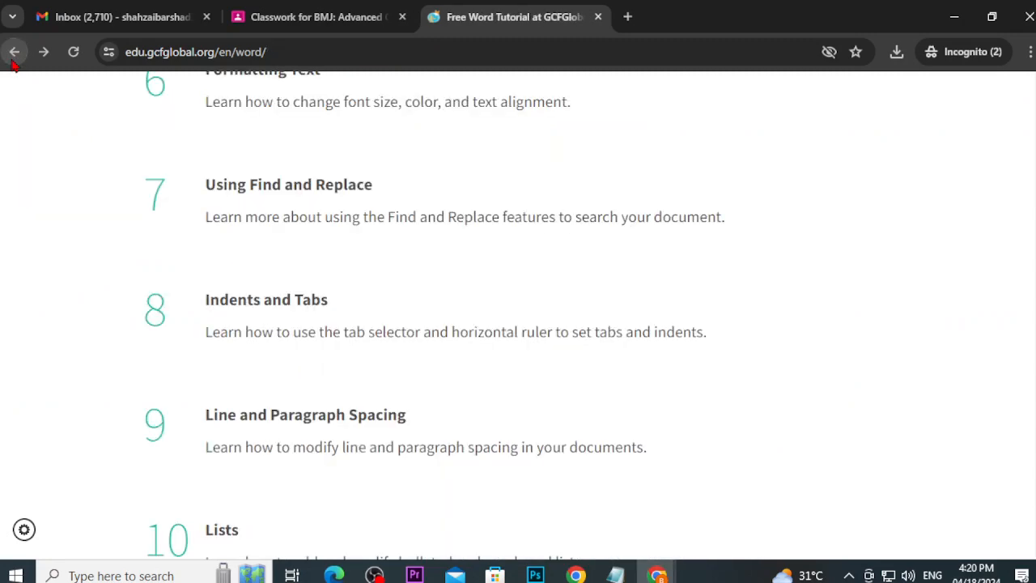
left_click(264, 312)
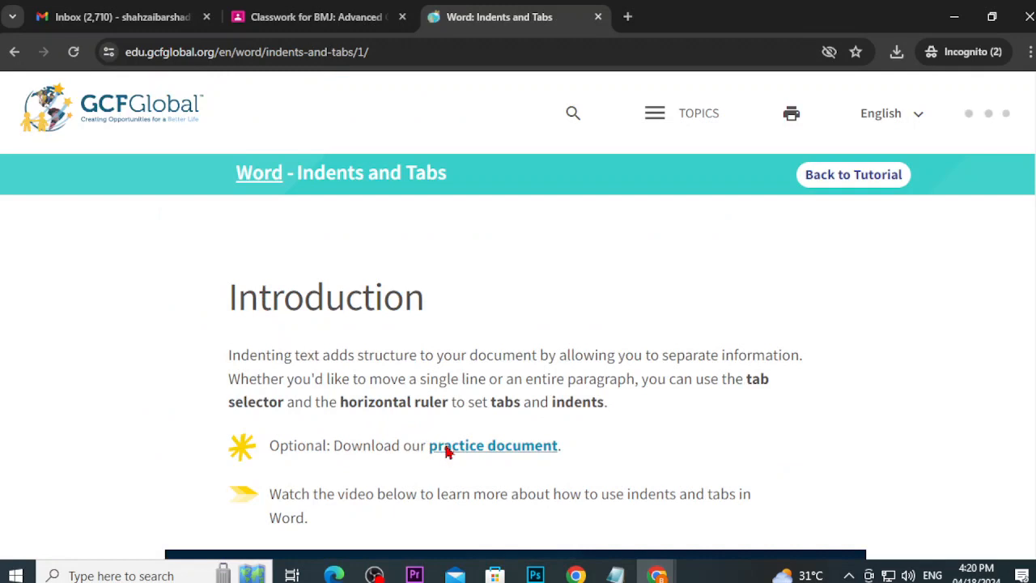
Step: Save word_indentstabs_practice.docx to Downloads and open it in Word
left_click(446, 451)
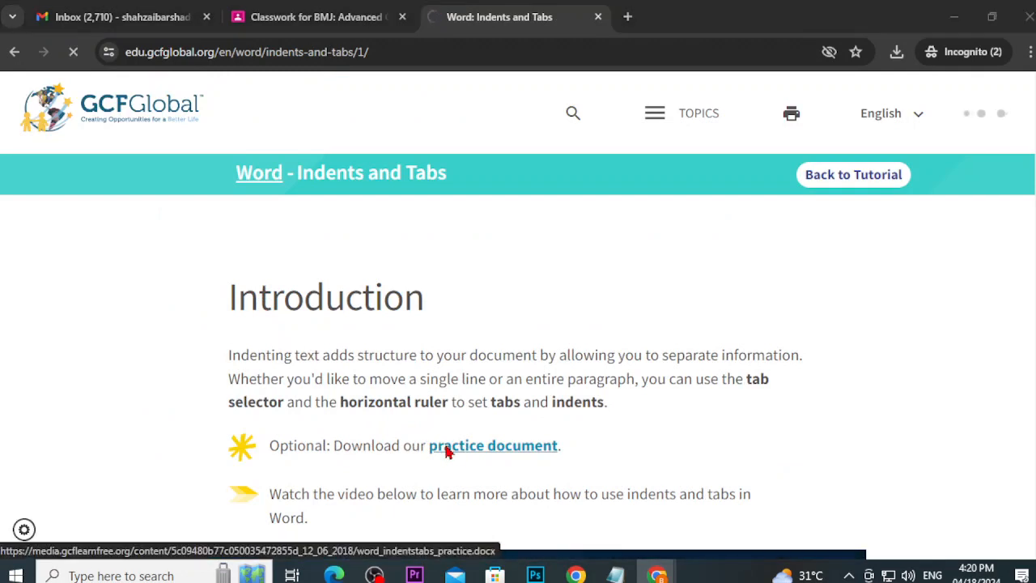
left_click_drag(127, 230, 123, 146)
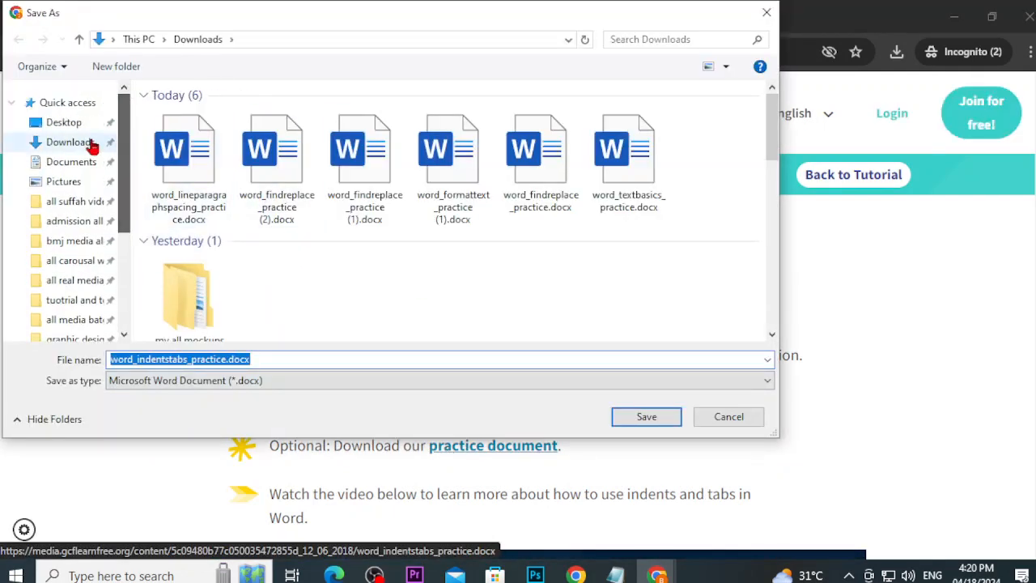
left_click(50, 141)
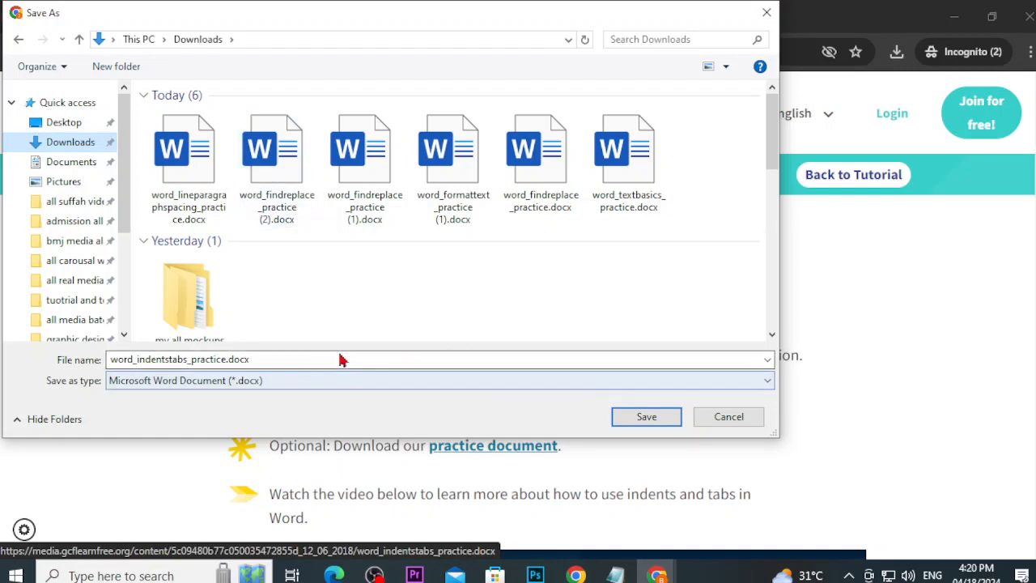
left_click(646, 417)
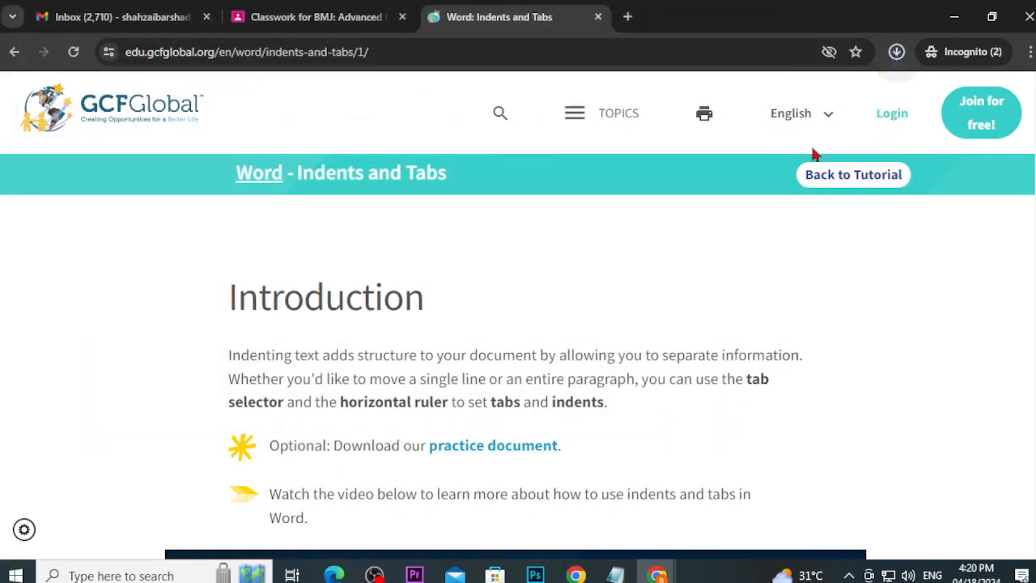
left_click(745, 151)
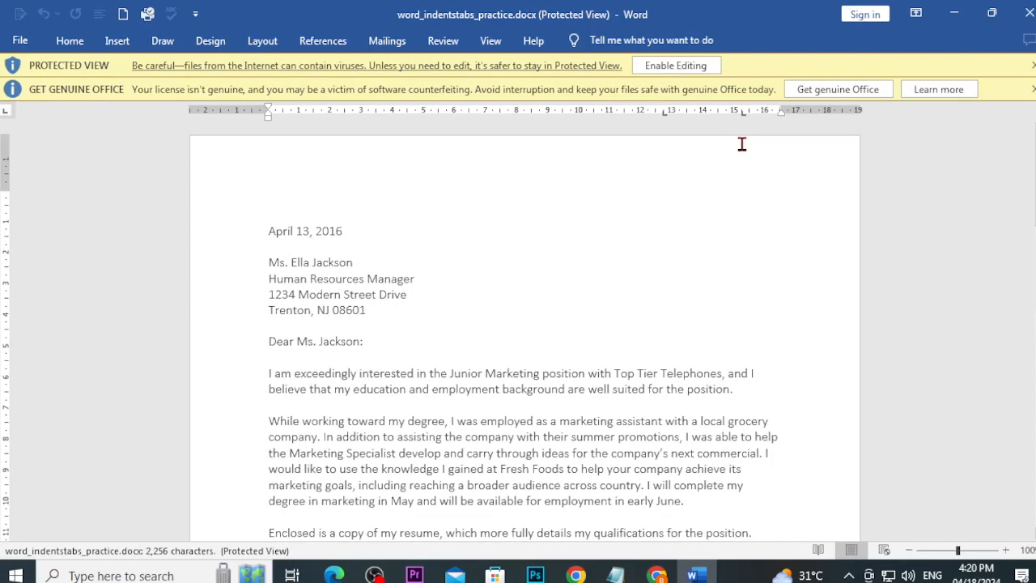
Step: Enable editing, dismiss the Genuine Office bar, and Tab-indent the 'I am exceedingly' paragraph's first line
left_click(701, 66)
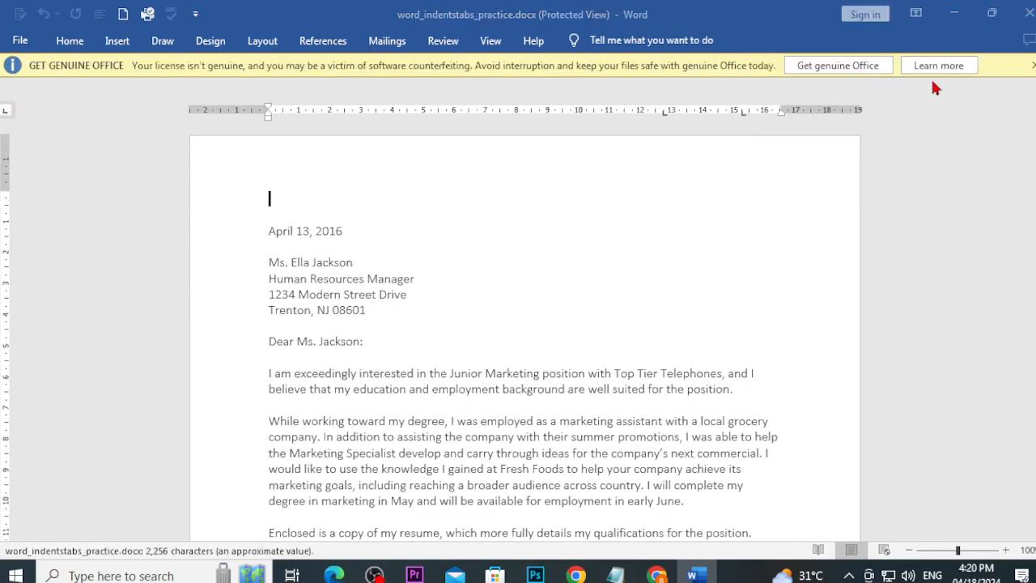
left_click(1034, 142)
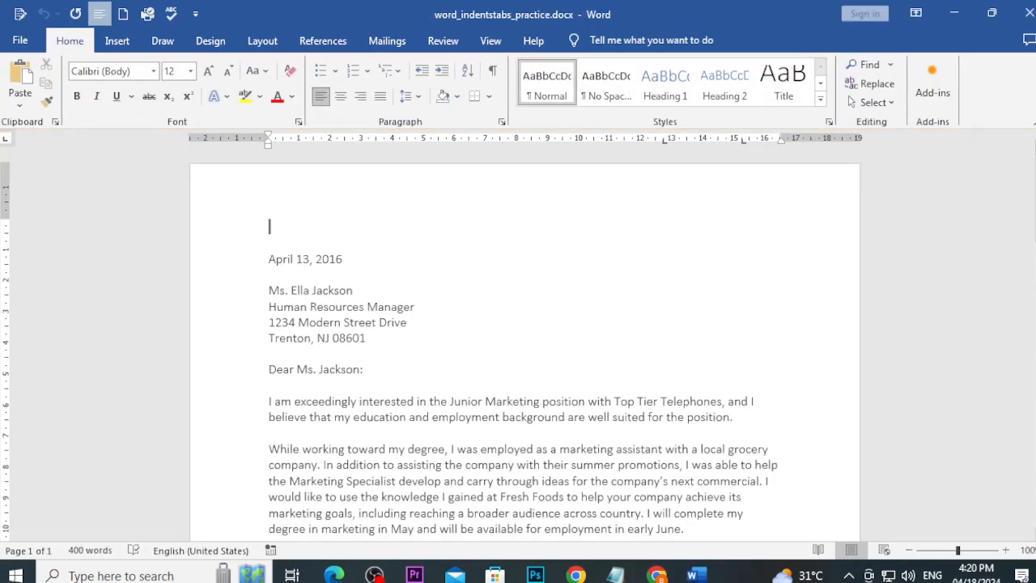
left_click(271, 260)
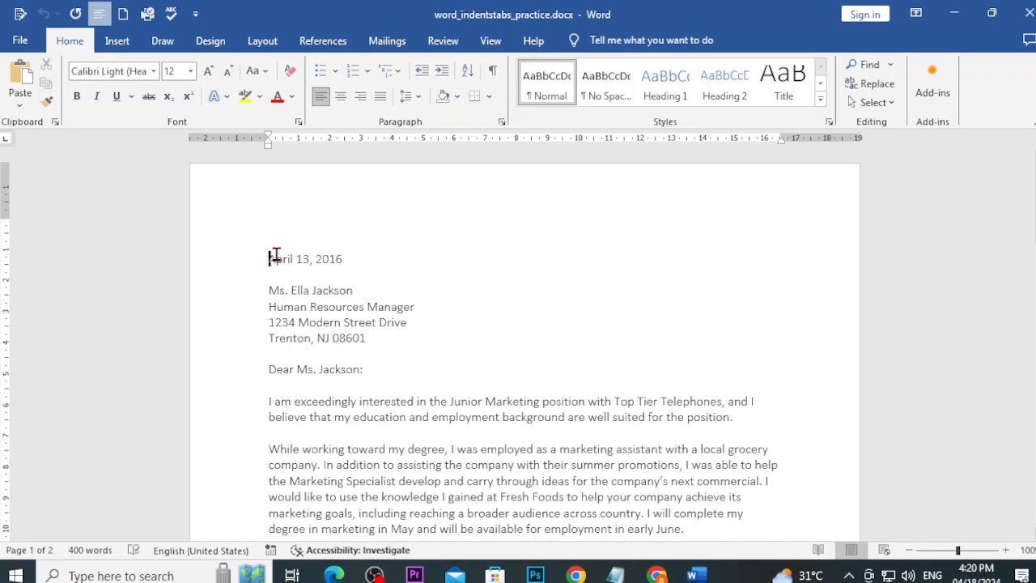
left_click(270, 403)
key("Tab")
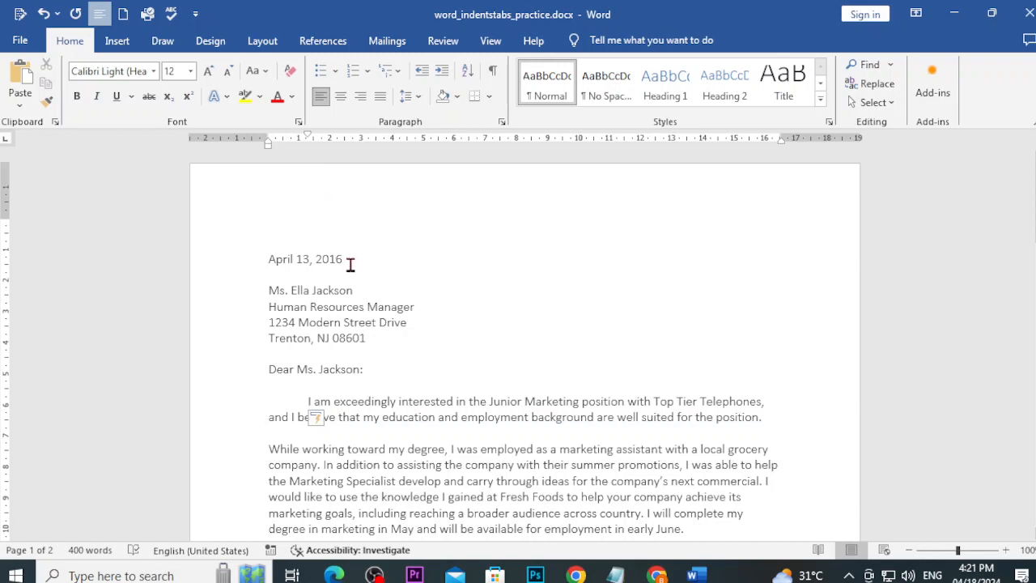
Step: Try shifting the date line right with the left indent marker, then undo it
left_click_drag(342, 259, 284, 269)
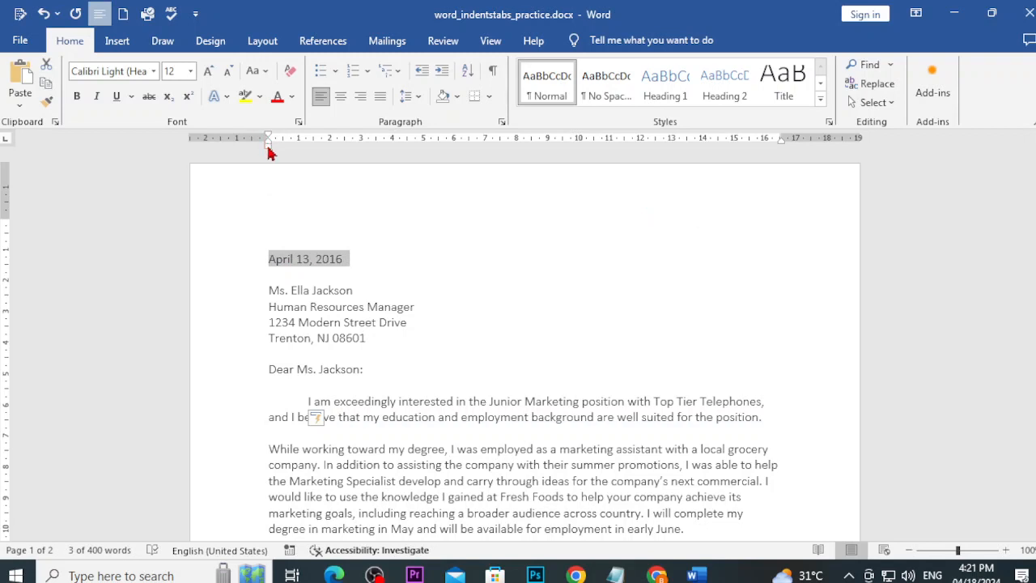
left_click_drag(267, 148, 331, 157)
left_click(414, 272)
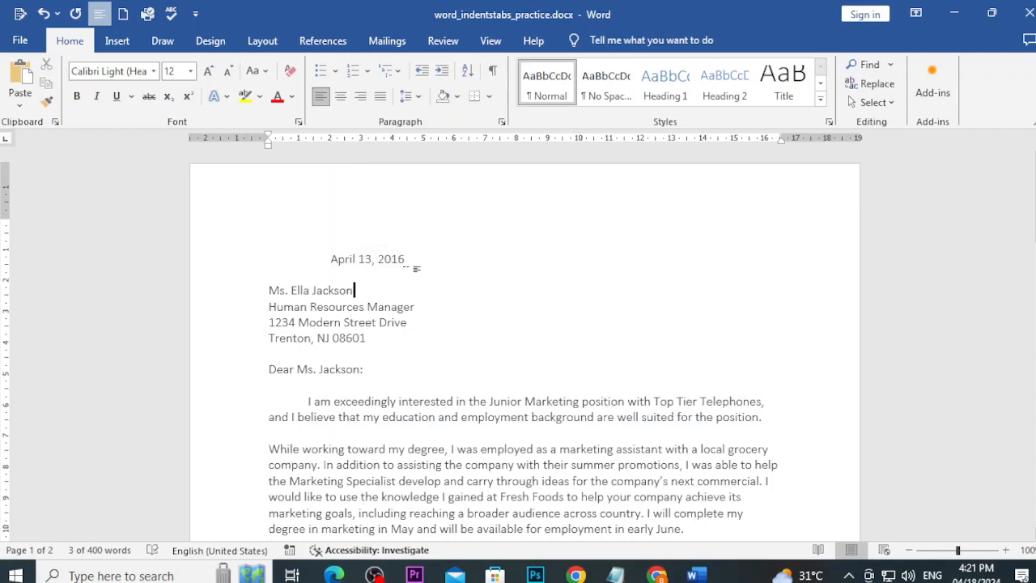
left_click(334, 260)
key("BackSpace")
key("Home")
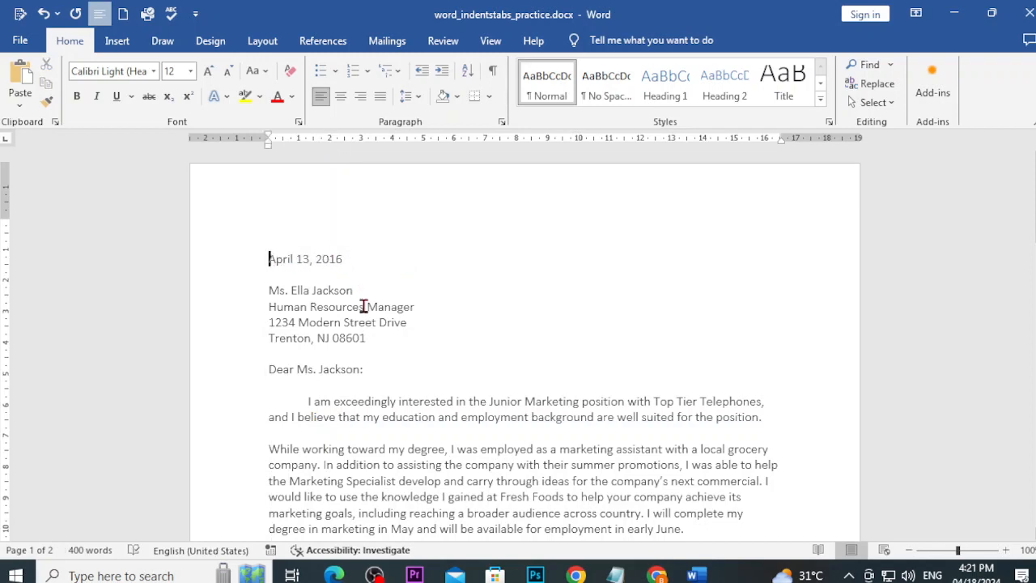
key("ctrl+z")
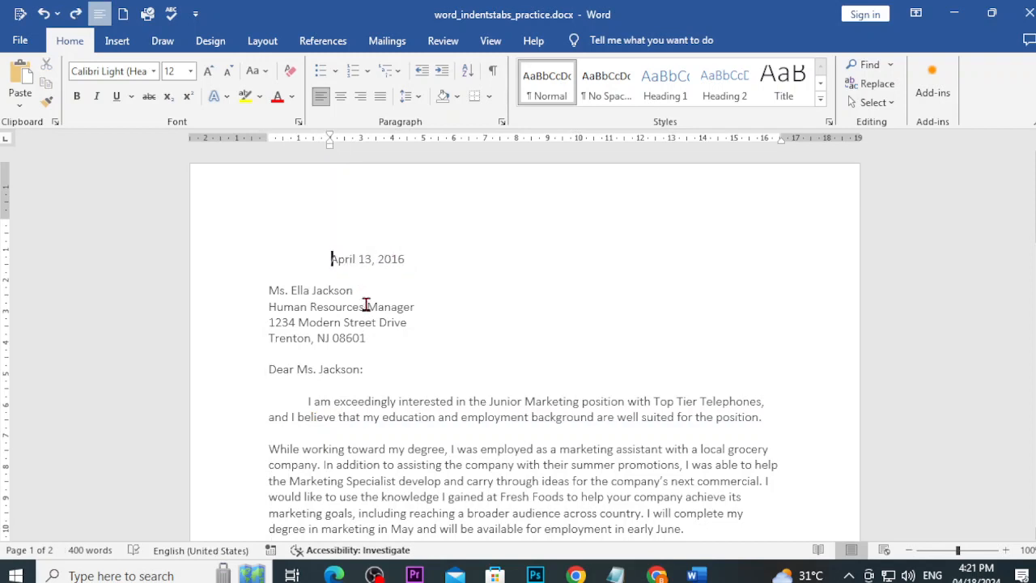
key("ctrl+z")
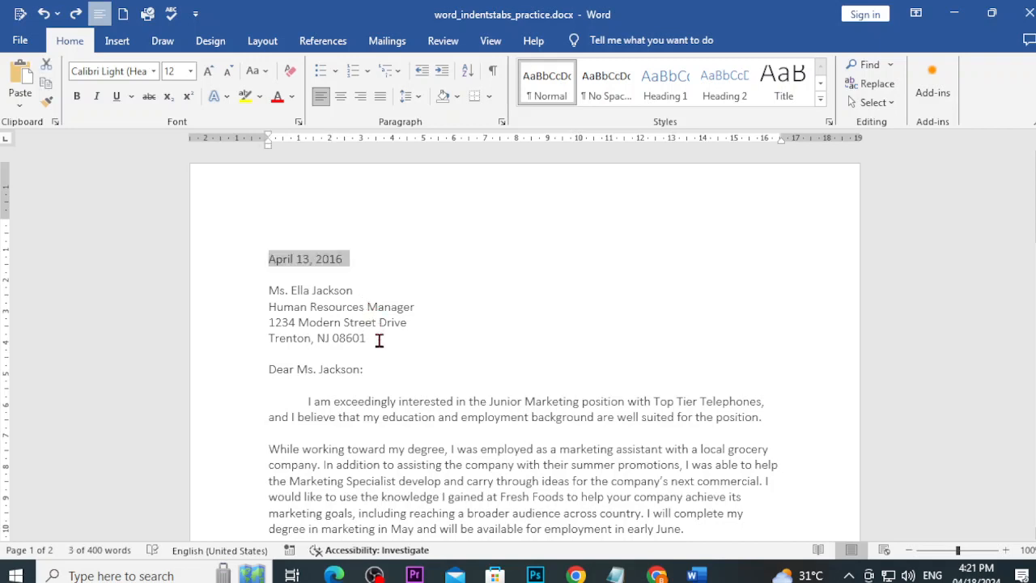
Step: Experiment with indenting the recipient address block and the date and name lines, undoing the change
left_click_drag(377, 344, 256, 284)
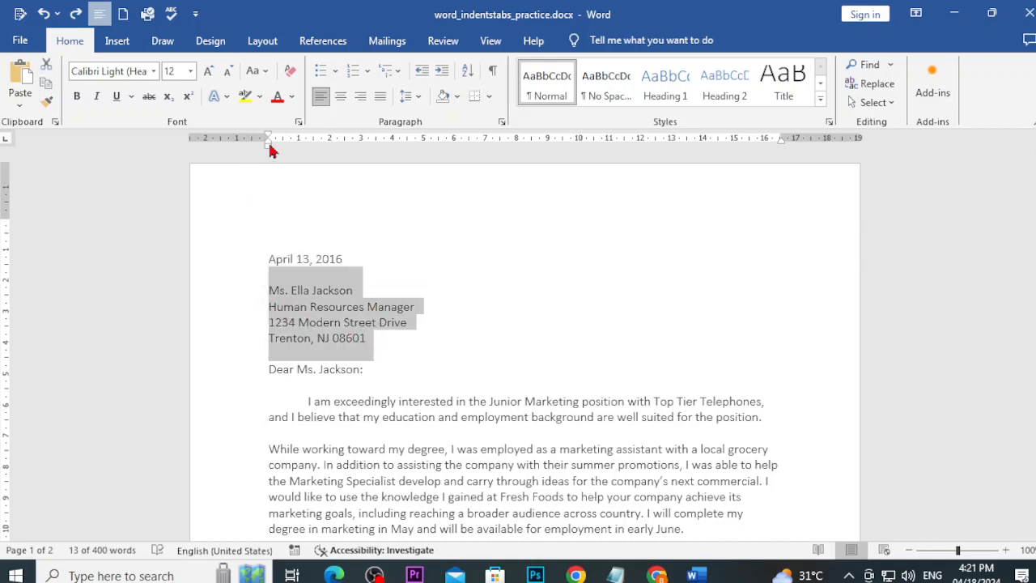
left_click_drag(269, 147, 338, 143)
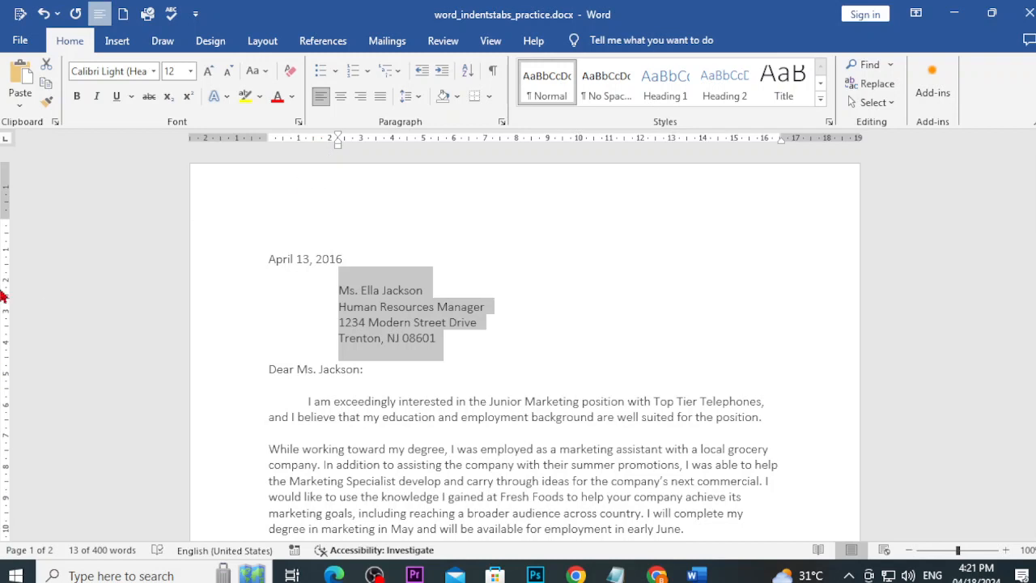
key("ctrl+z")
left_click(296, 245)
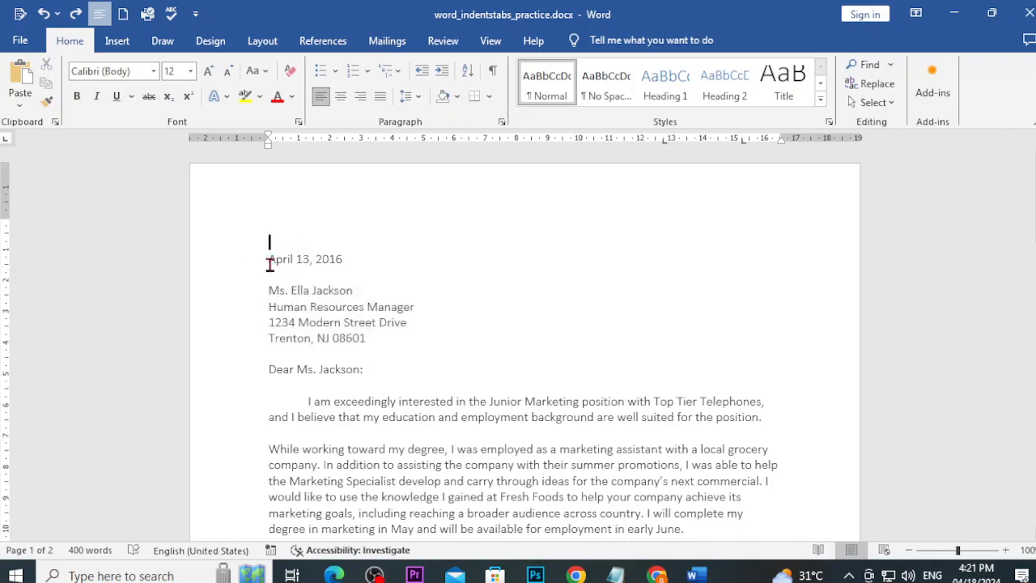
left_click_drag(269, 261, 353, 270)
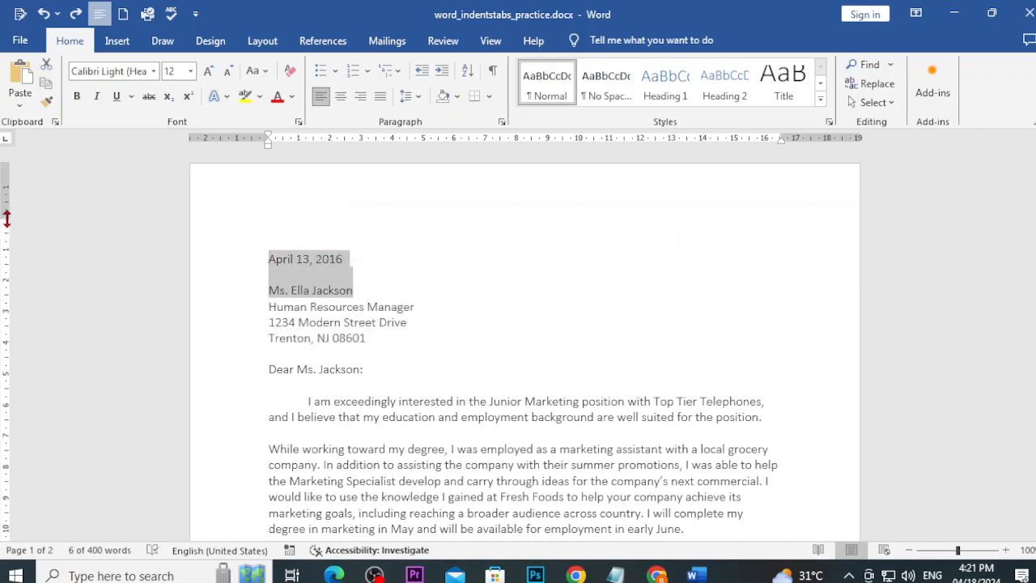
mouse_move(7, 216)
left_mouse_down()
mouse_move(12, 183)
mouse_move(13, 220)
left_mouse_up()
mouse_move(267, 148)
left_mouse_down()
mouse_move(246, 153)
mouse_move(280, 153)
mouse_move(260, 161)
mouse_move(266, 156)
left_mouse_up()
Step: Give the 'While working toward my degree' paragraph a small left indent from the ruler
scroll(262, 484, "down", 3)
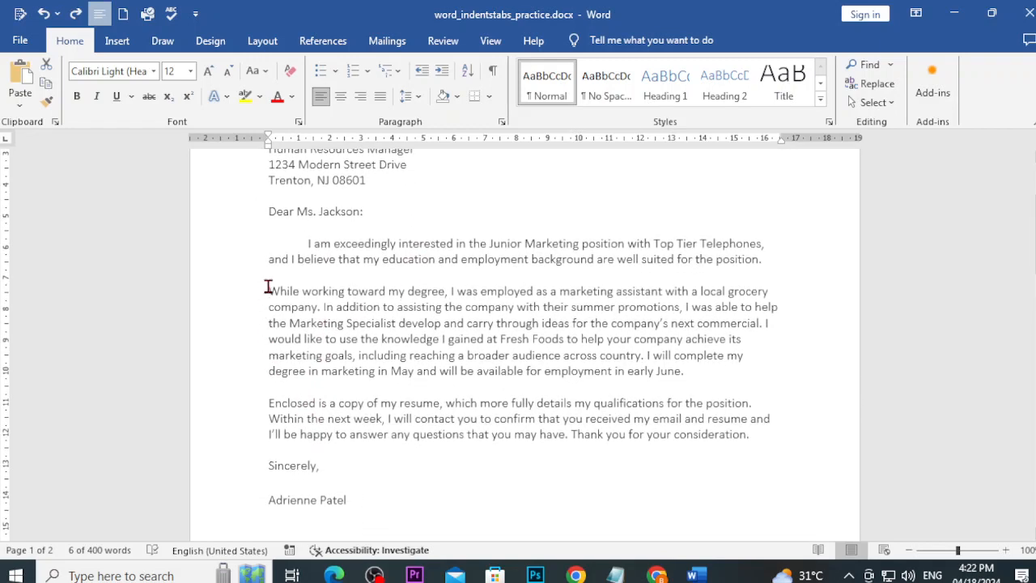
left_click_drag(267, 290, 701, 373)
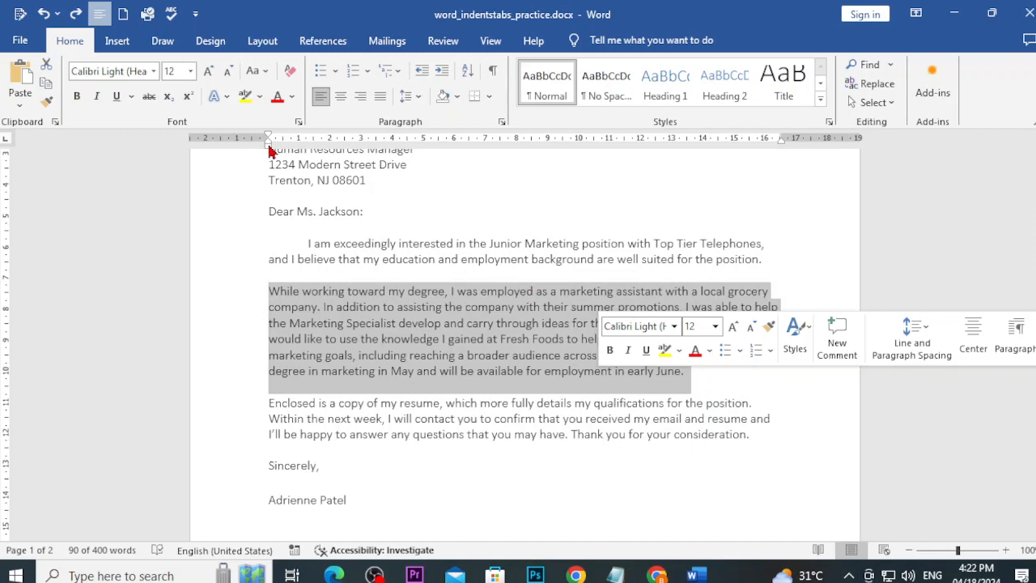
left_click_drag(272, 150, 290, 152)
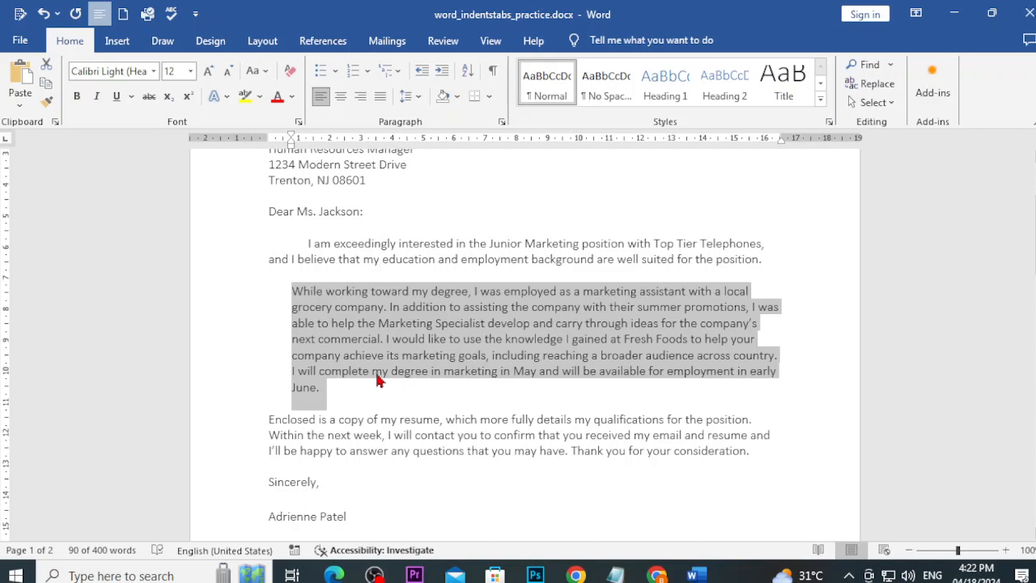
Step: Return to the GCF Indents and Tabs lesson and read down to its tip on showing the Ruler
mouse_move(676, 575)
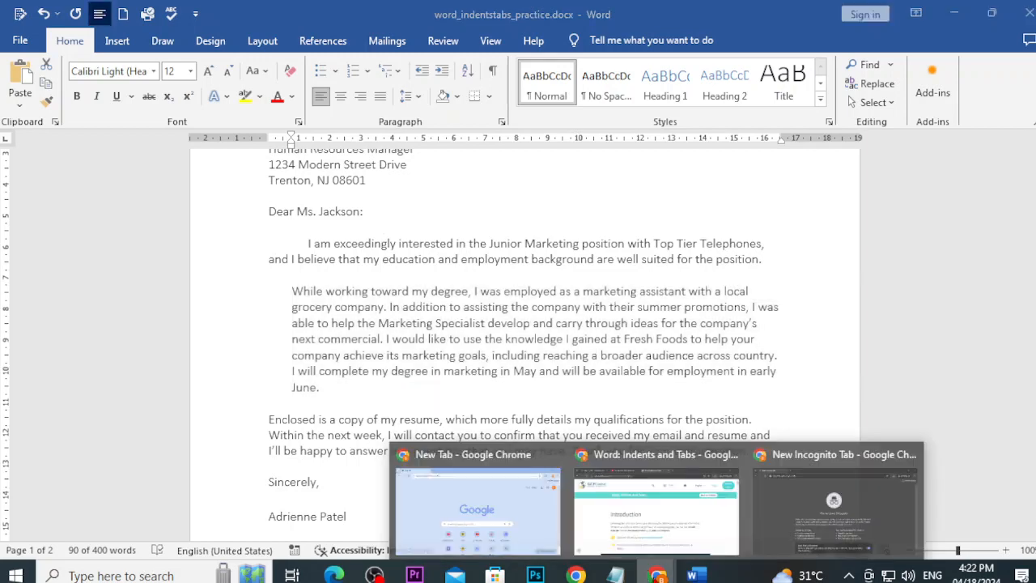
left_click(676, 511)
scroll(402, 425, "down", 8)
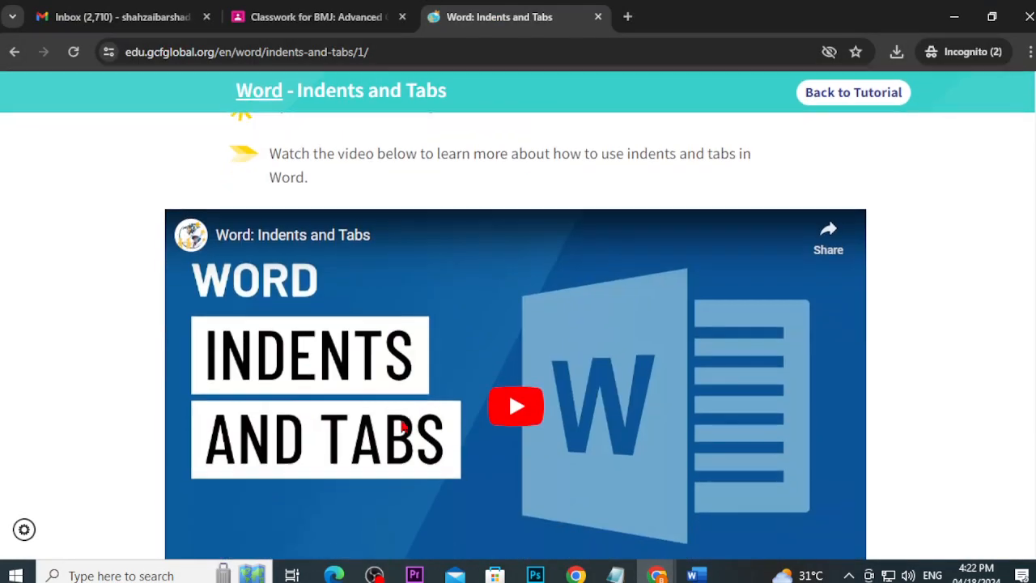
scroll(402, 427, "down", 1)
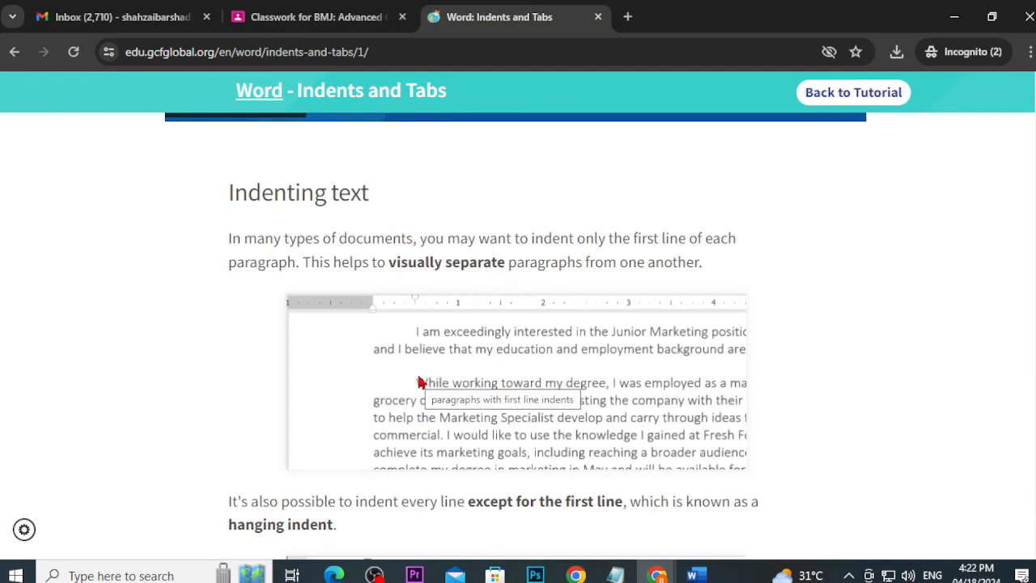
scroll(421, 380, "down", 2)
scroll(421, 380, "down", 1)
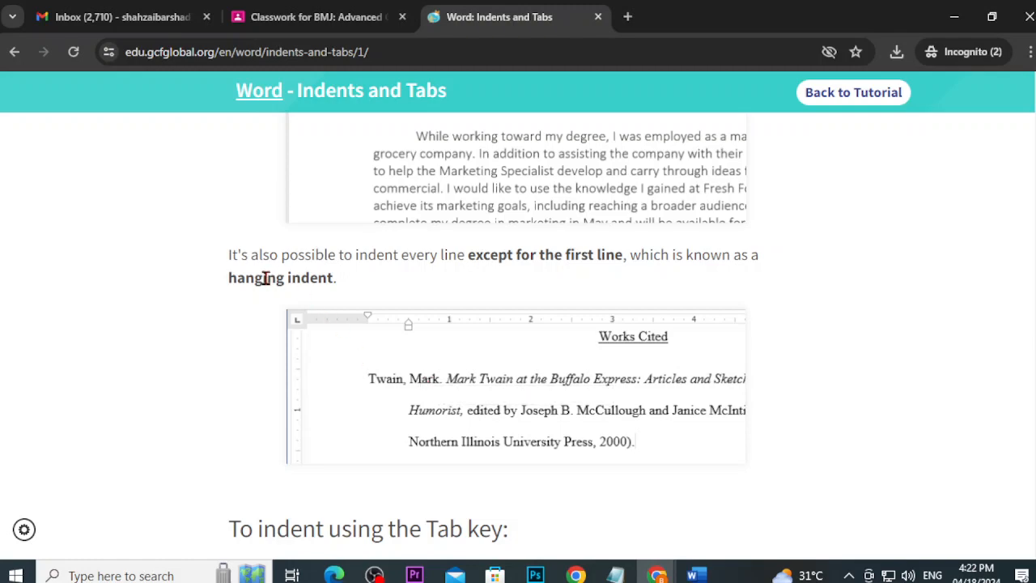
scroll(550, 336, "down", 4)
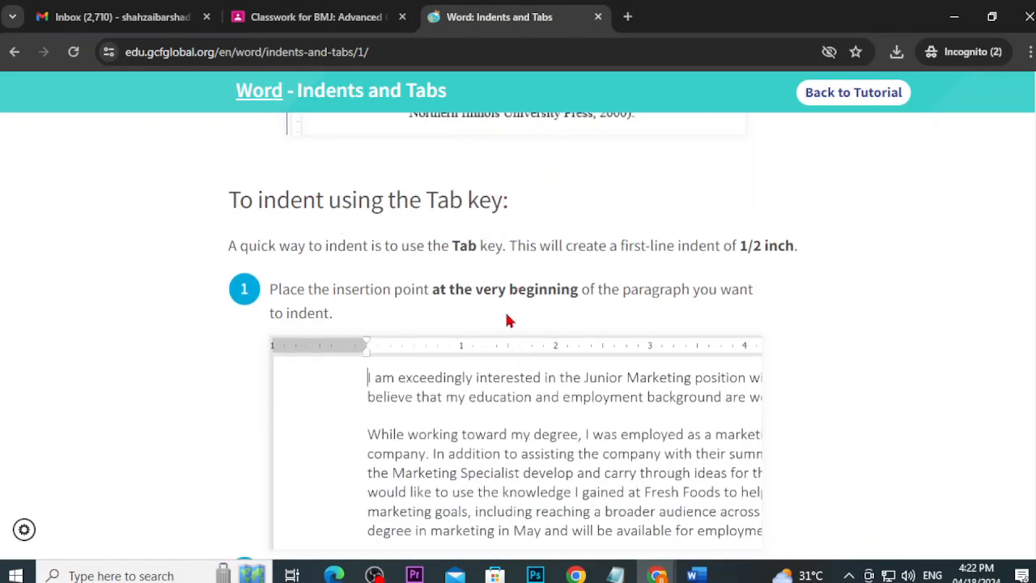
scroll(508, 320, "down", 4)
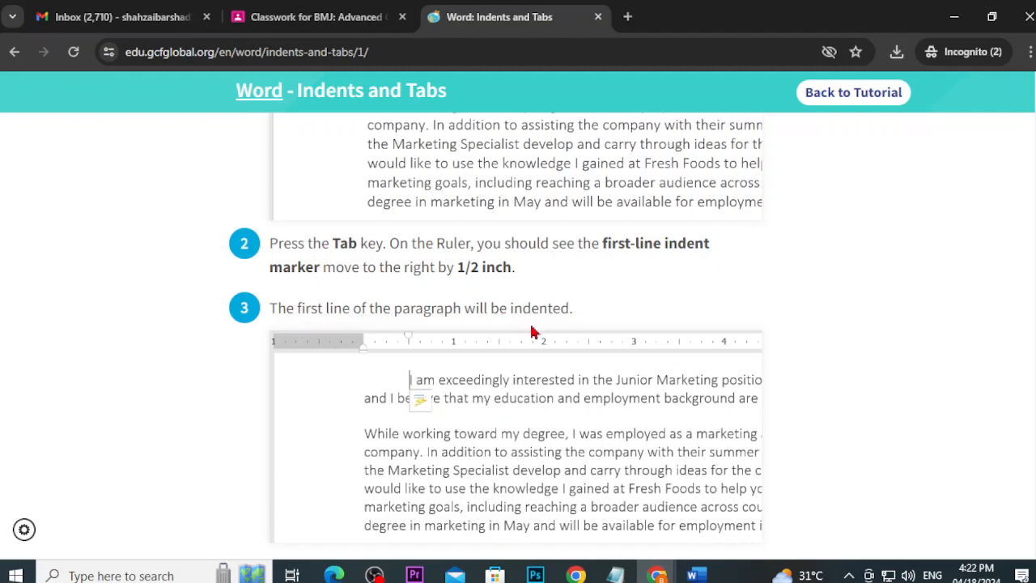
scroll(515, 482, "down", 2)
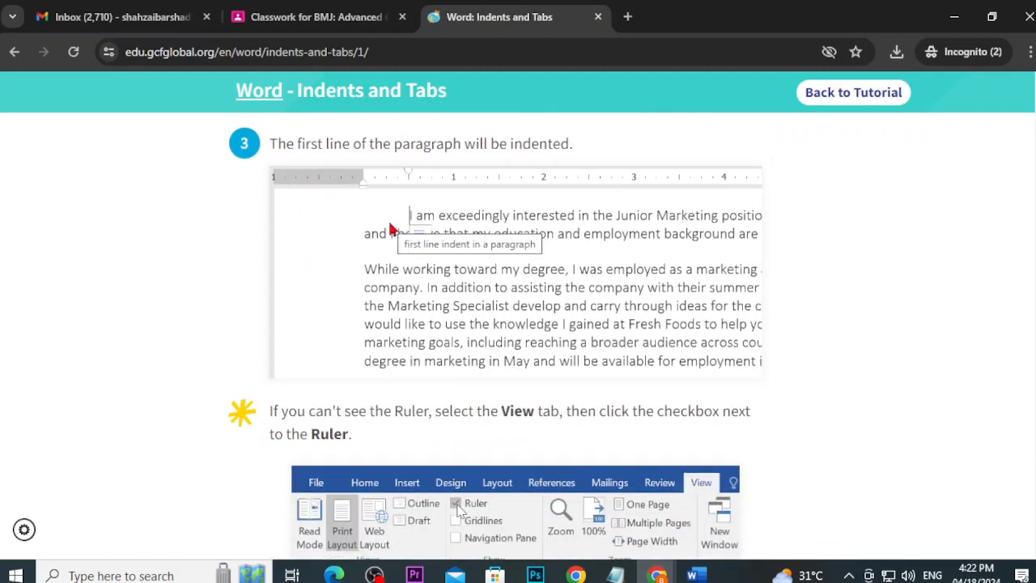
scroll(390, 229, "down", 2)
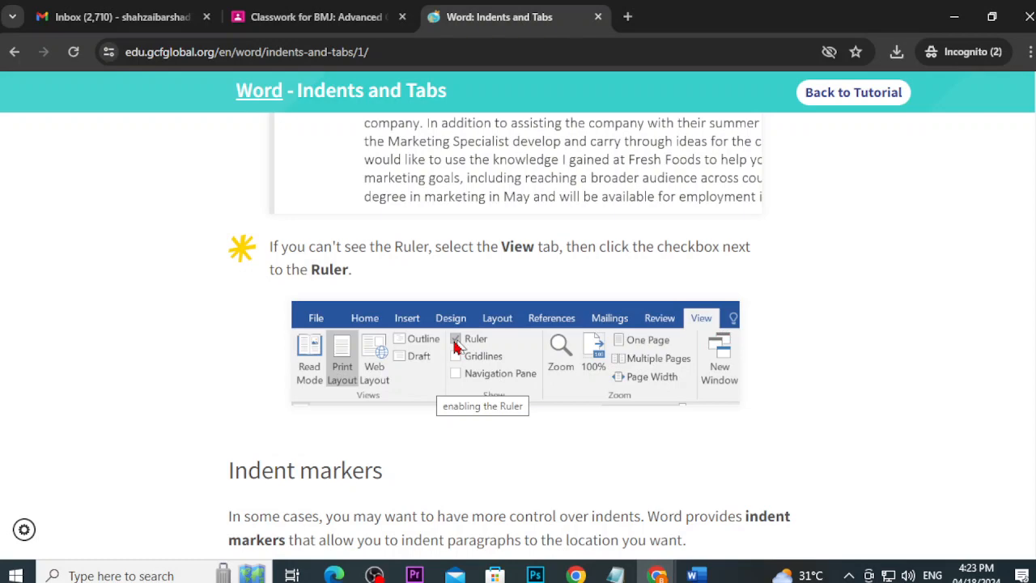
Step: Toggle Word's rulers off and on, then turn them back on via Tell me 'ruler' > Show Ruler
left_click(692, 575)
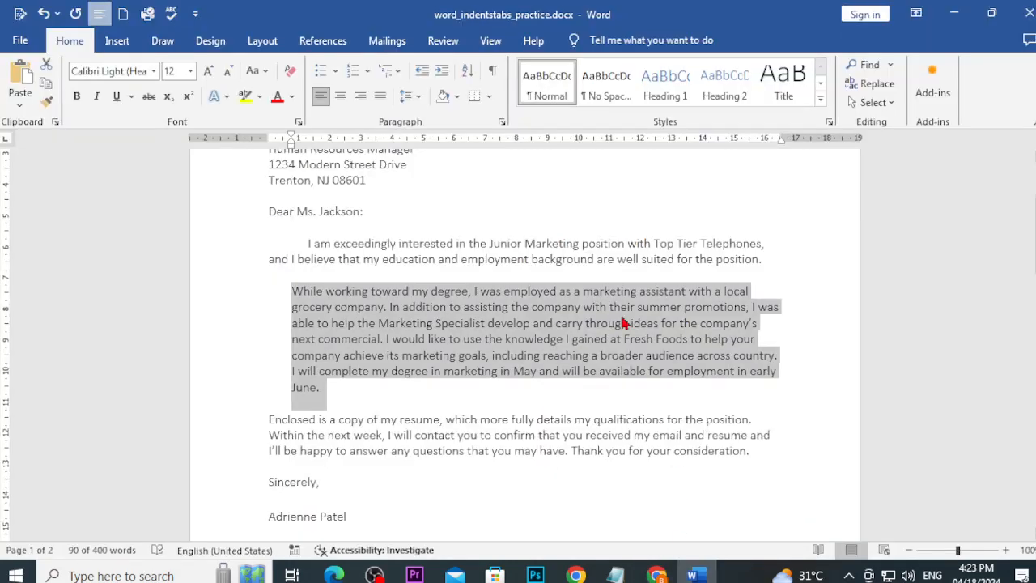
left_click(537, 211)
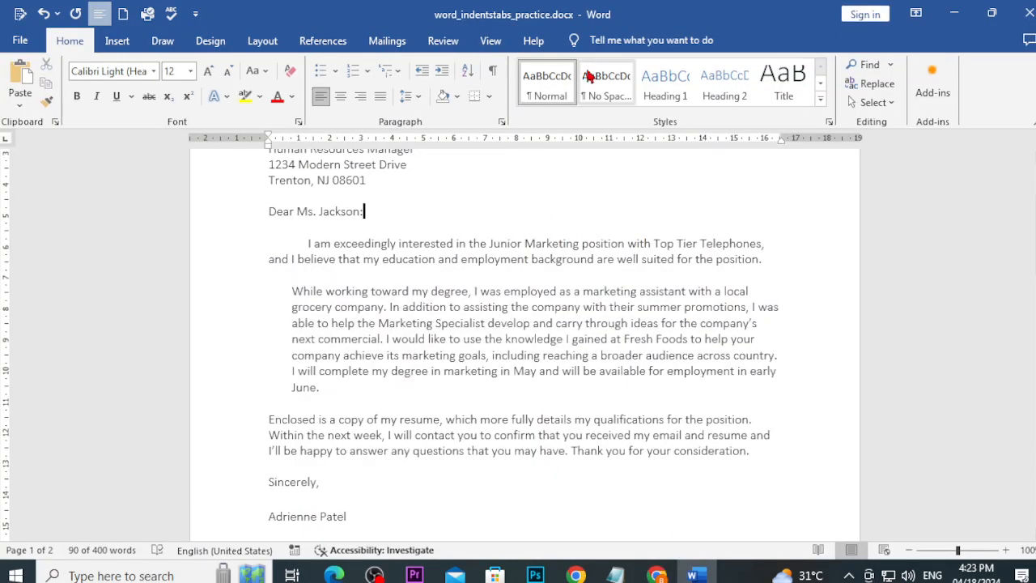
left_click(489, 42)
left_click(329, 65)
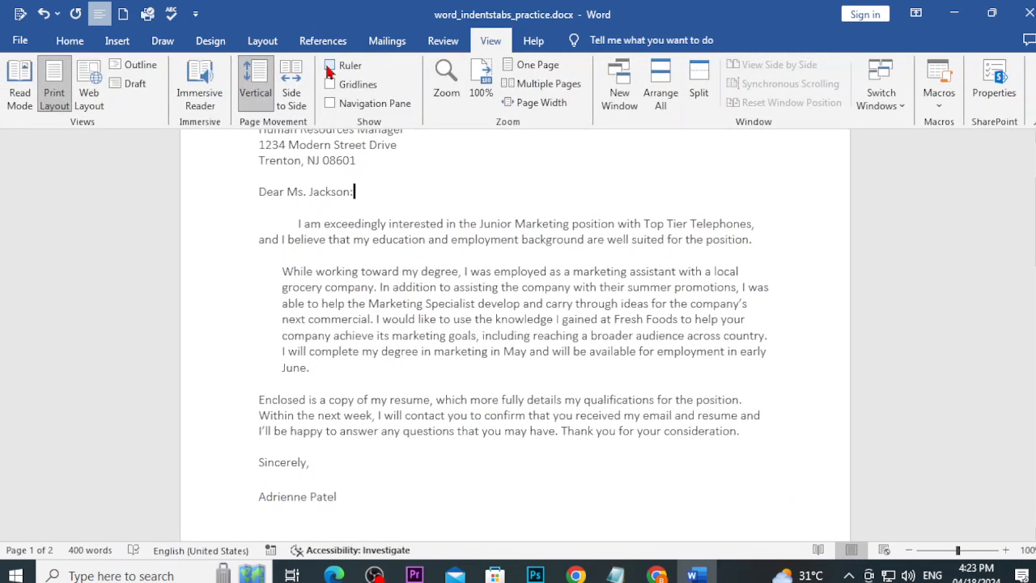
left_click(330, 68)
left_click(330, 68)
left_click(637, 41)
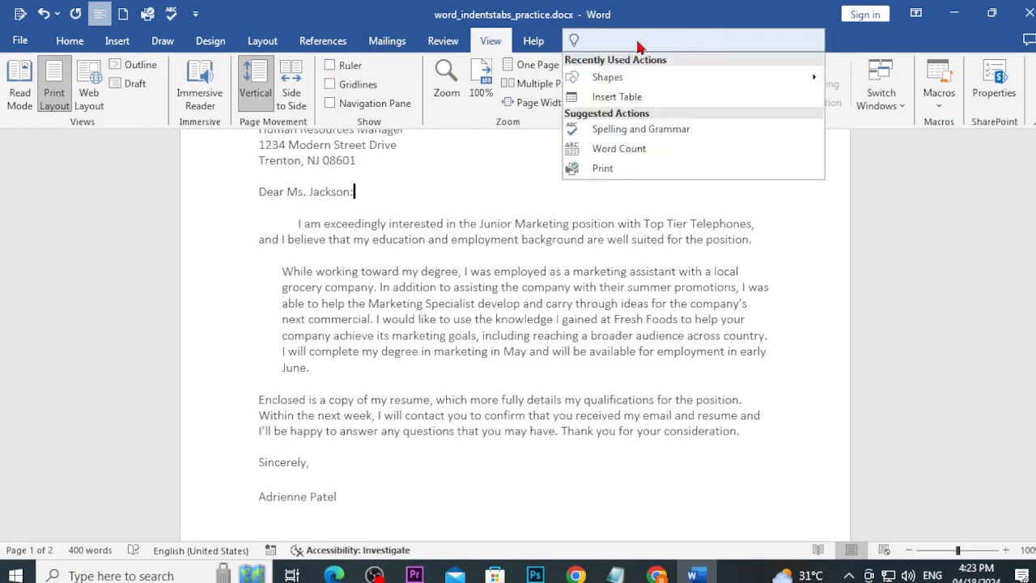
type("ruler")
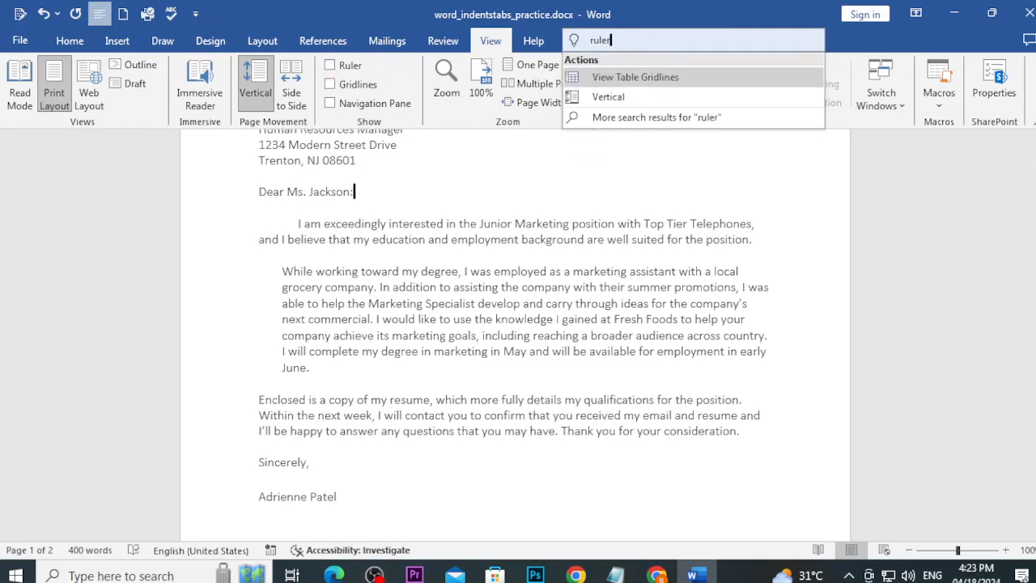
left_click(645, 83)
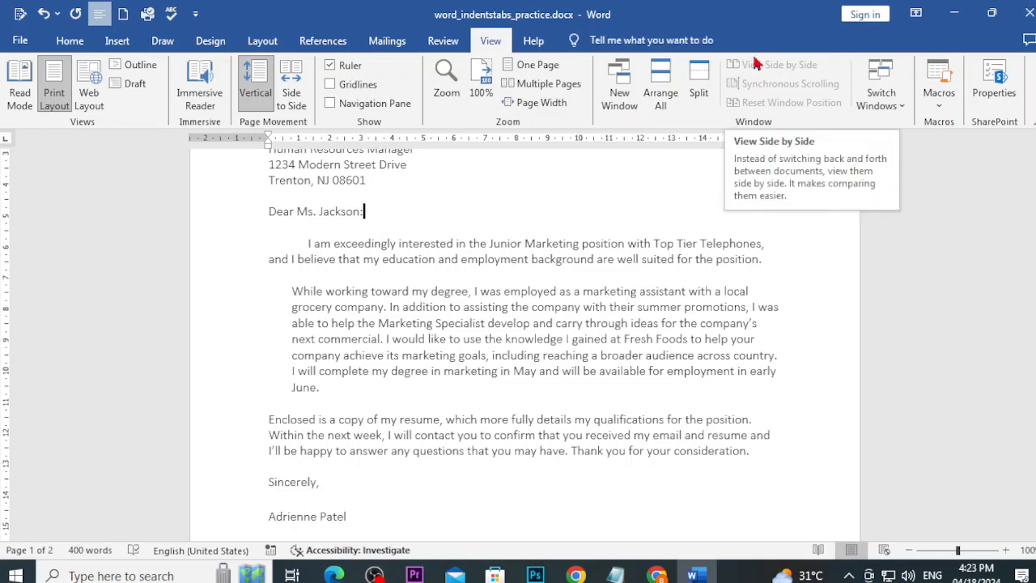
Step: Go back to the tutorial and scroll to its Indent markers section
left_click(710, 46)
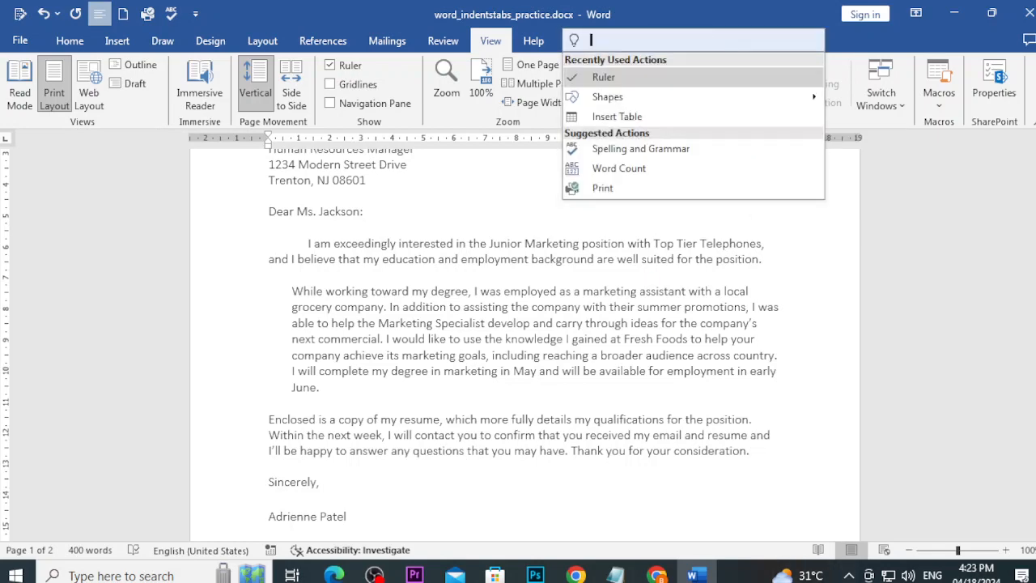
left_click(656, 575)
left_click(662, 540)
scroll(581, 441, "down", 4)
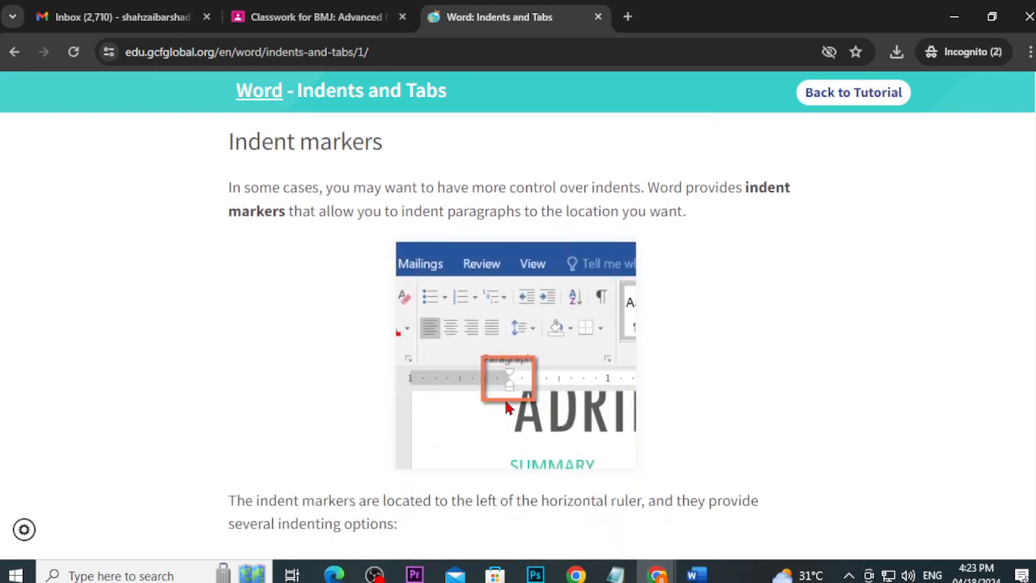
Step: Read the indent marker options, highlighting the hanging indent description, down to step 2 on dragging markers
scroll(510, 380, "down", 2)
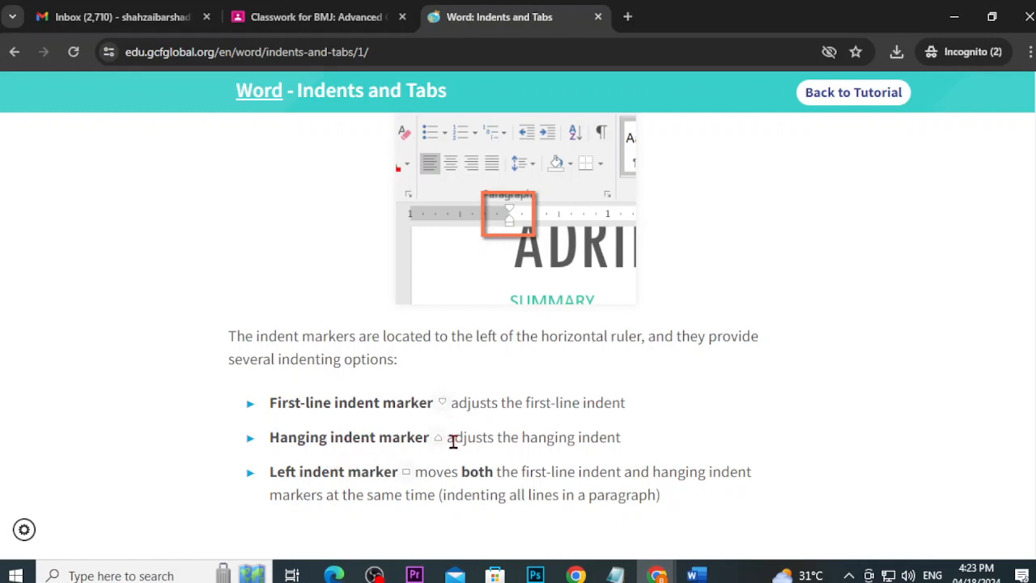
left_click_drag(453, 441, 665, 454)
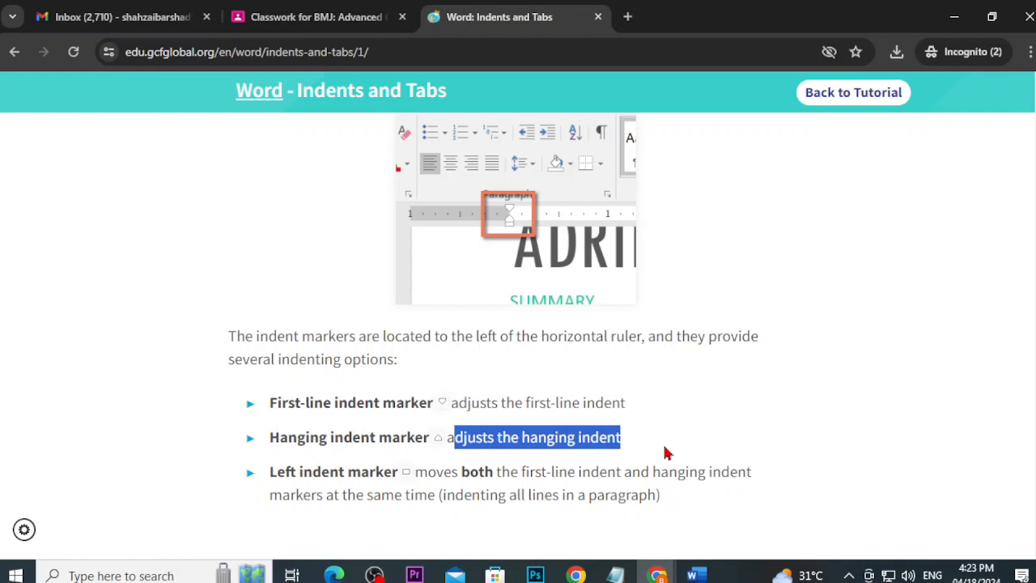
scroll(665, 454, "down", 2)
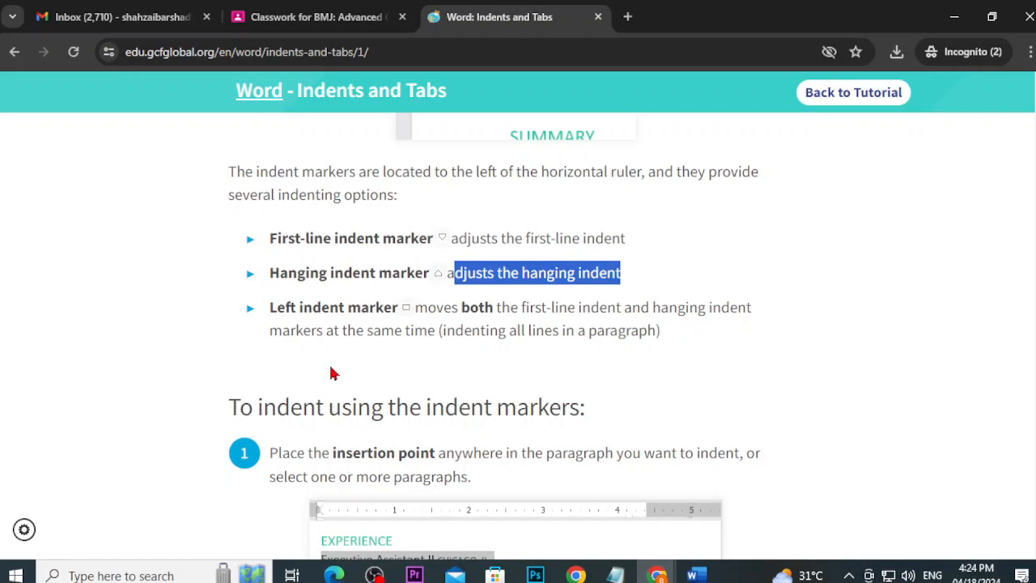
scroll(346, 396, "down", 2)
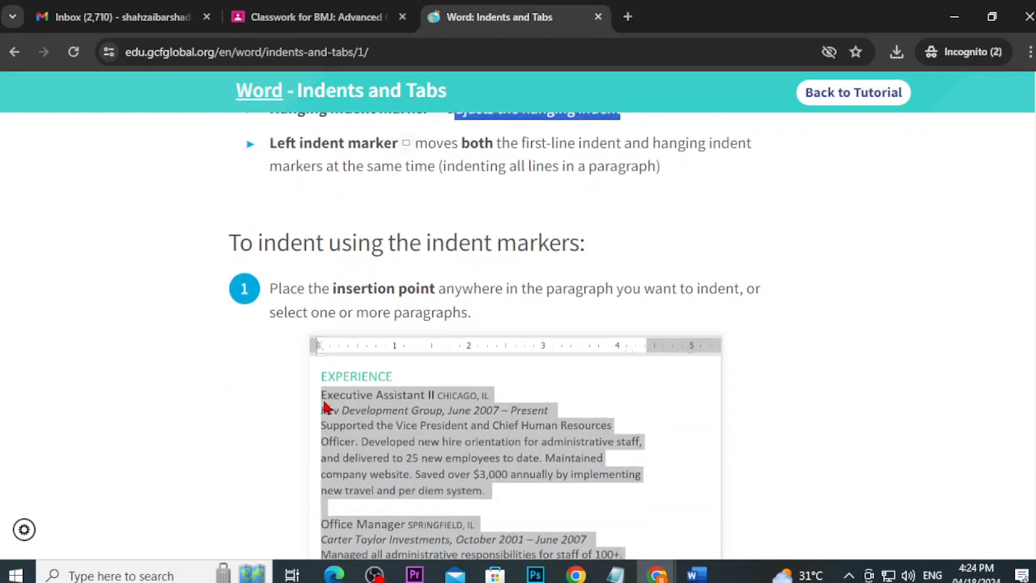
scroll(431, 454, "down", 2)
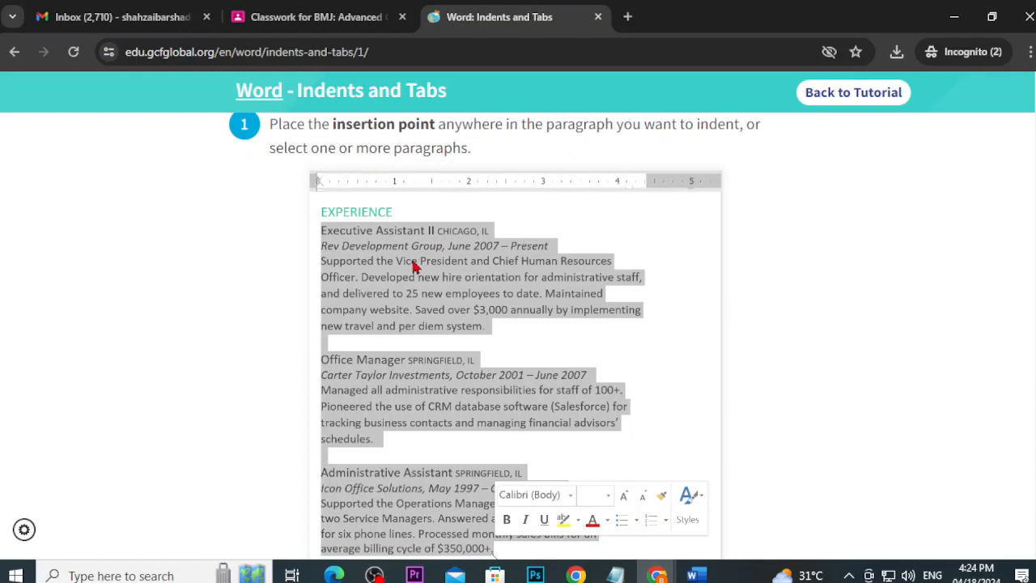
scroll(415, 267, "down", 2)
scroll(406, 323, "up", 1)
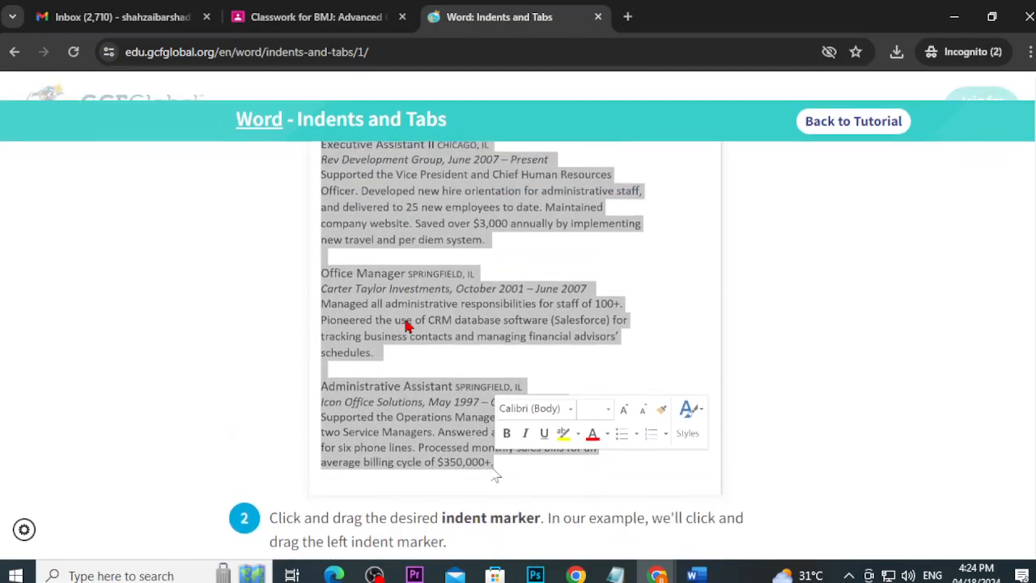
scroll(407, 326, "down", 4)
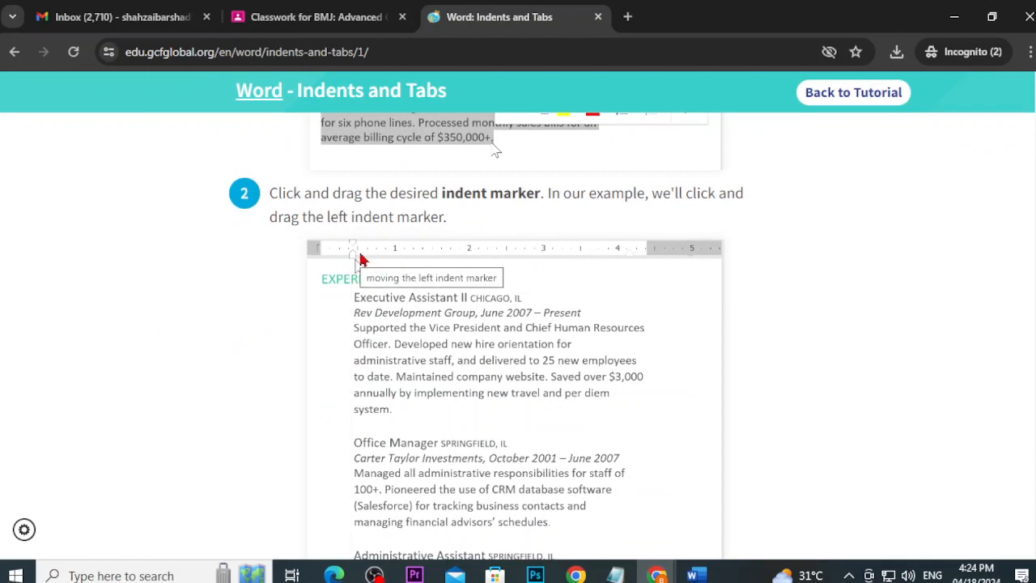
Step: Select the whole letter and try the left, first-line and hanging indent markers, undoing each change
left_click(692, 575)
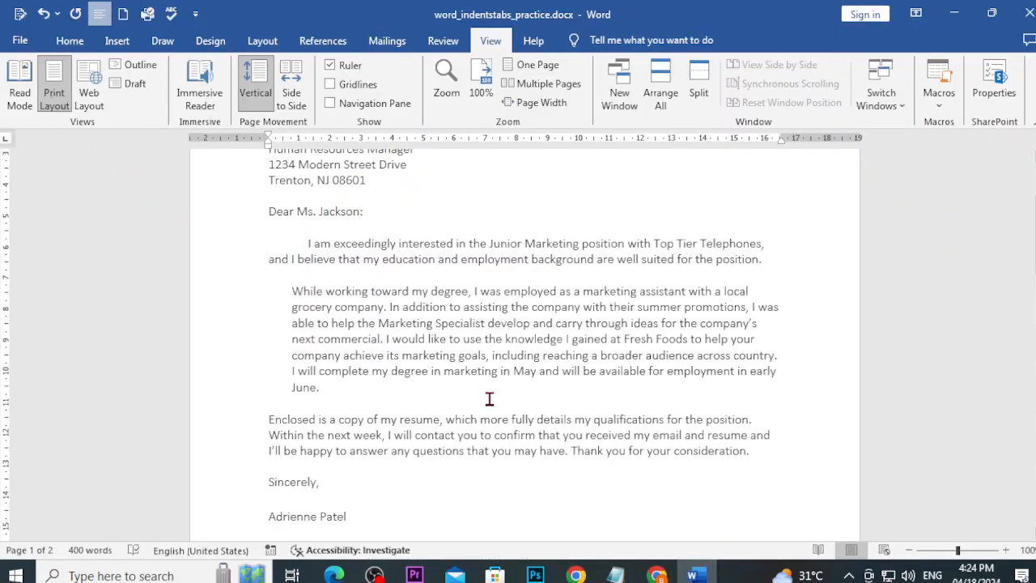
scroll(489, 398, "up", 4)
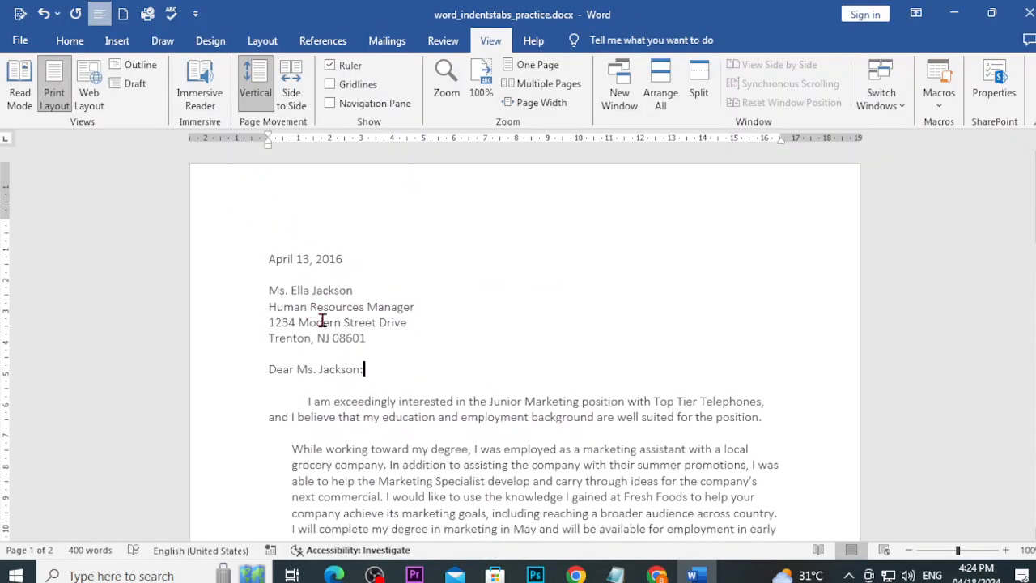
key("ctrl+a")
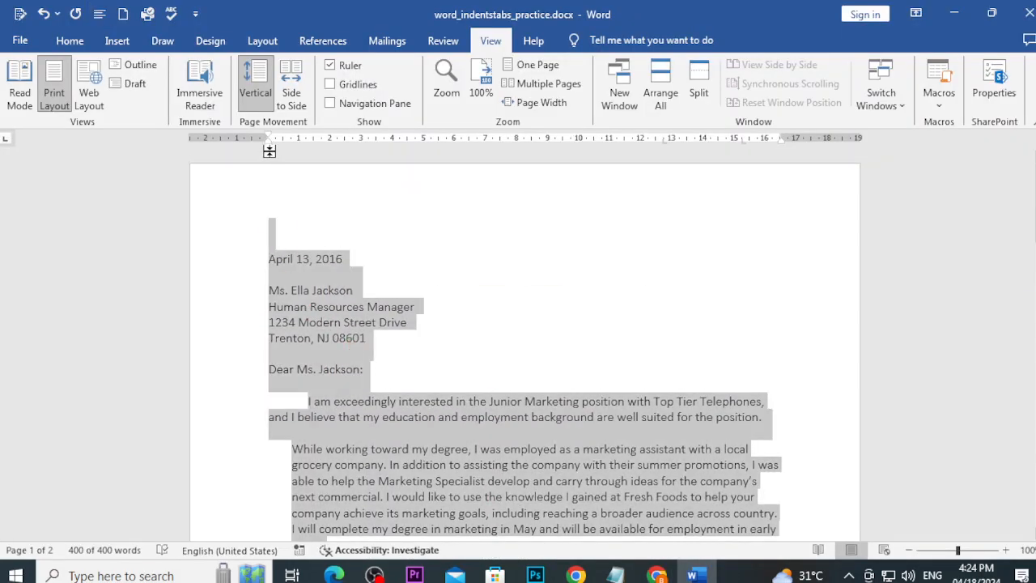
left_click_drag(271, 152, 423, 153)
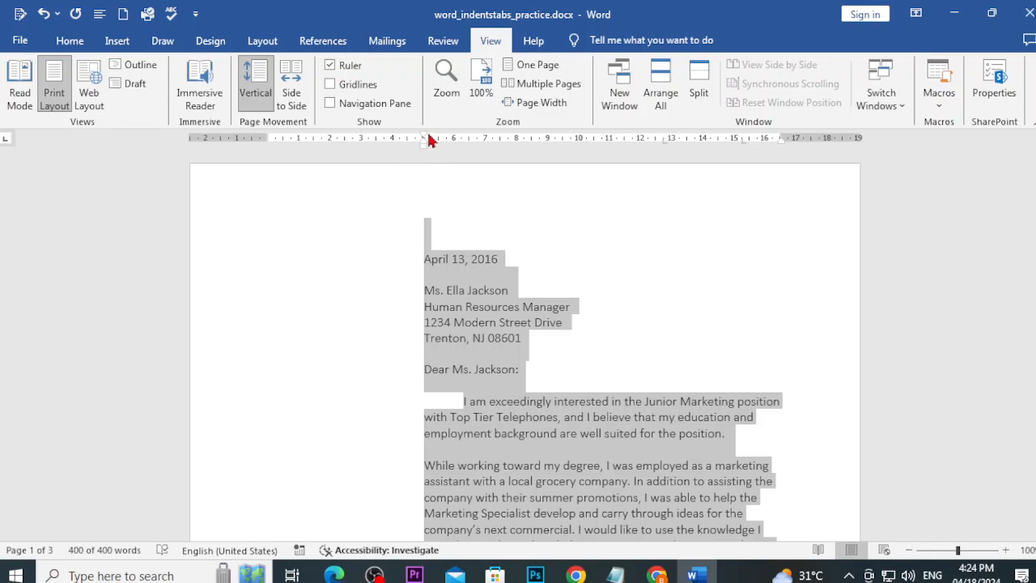
left_click_drag(429, 141, 251, 151)
key("ctrl+z")
key("ctrl+z")
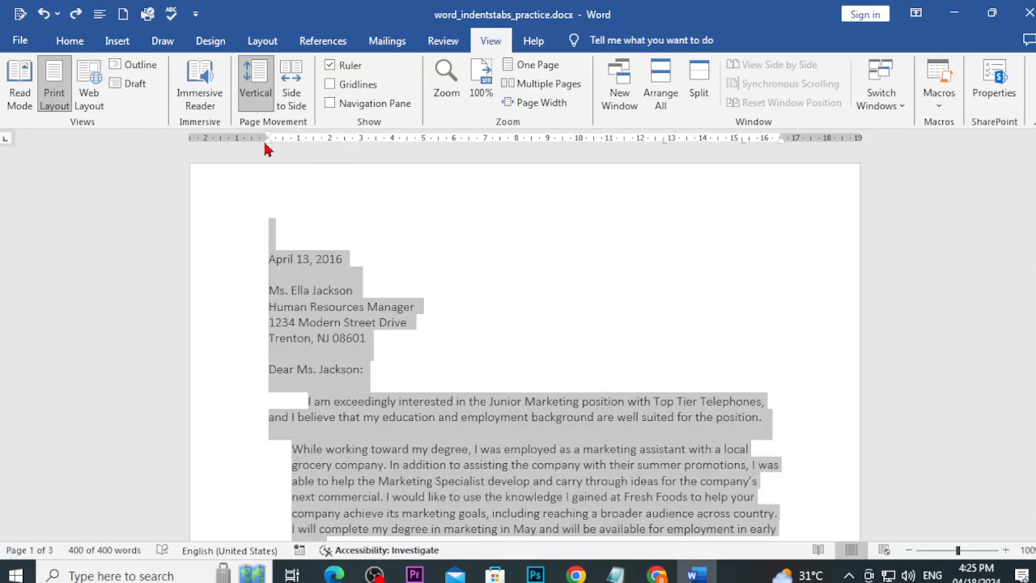
mouse_move(272, 148)
left_mouse_down()
mouse_move(279, 151)
mouse_move(270, 152)
left_mouse_up()
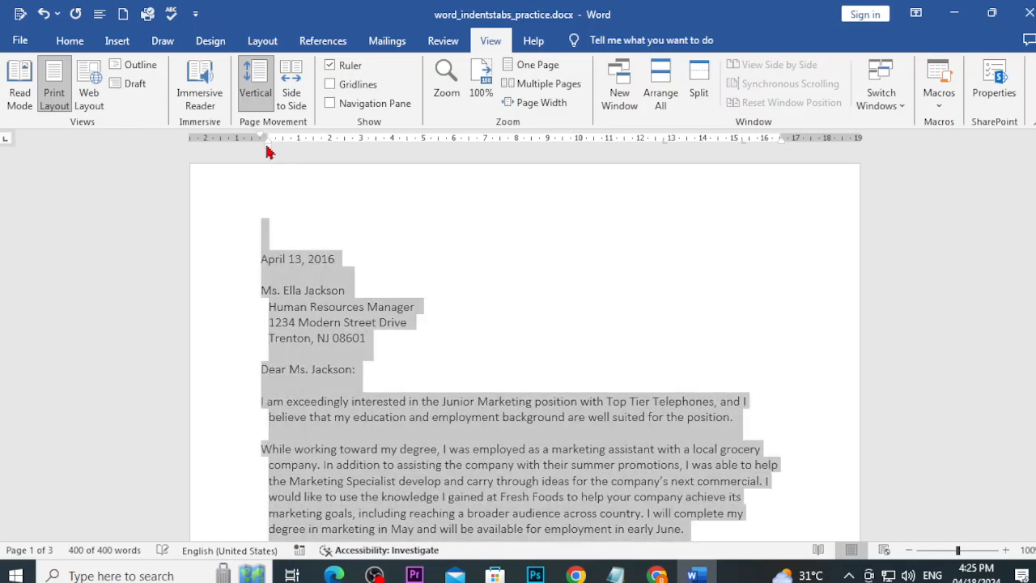
key("ctrl+z")
key("ctrl+z")
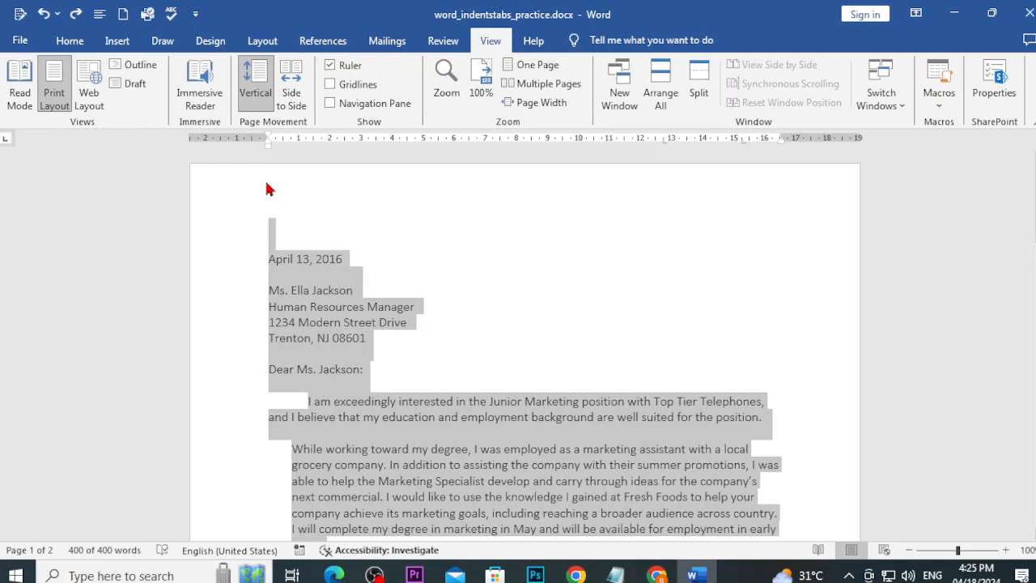
mouse_move(267, 149)
left_mouse_down()
mouse_move(365, 151)
mouse_move(247, 161)
mouse_move(267, 167)
left_mouse_up()
key("ctrl+a")
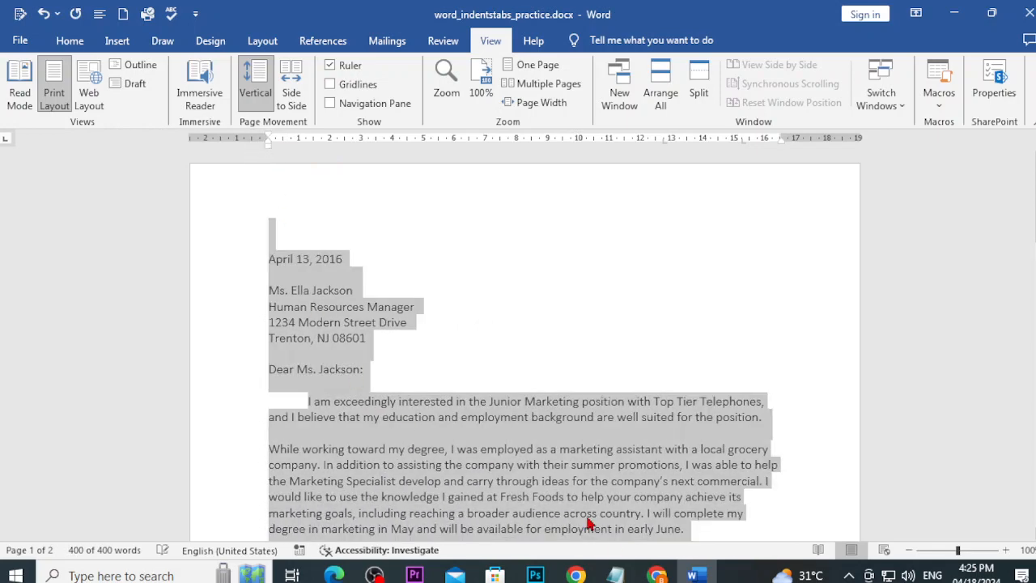
left_click(656, 575)
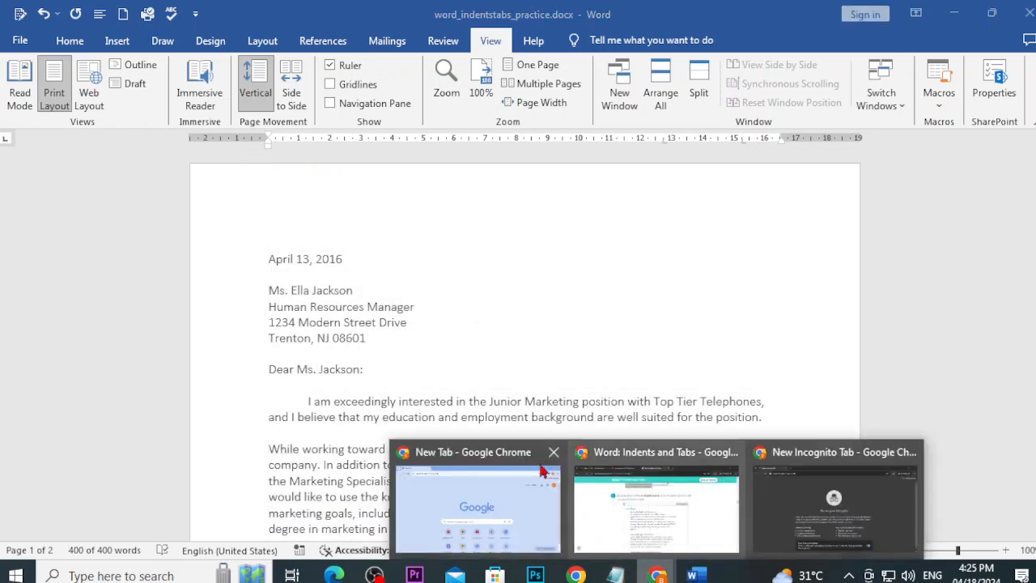
left_click(458, 318)
left_click(656, 575)
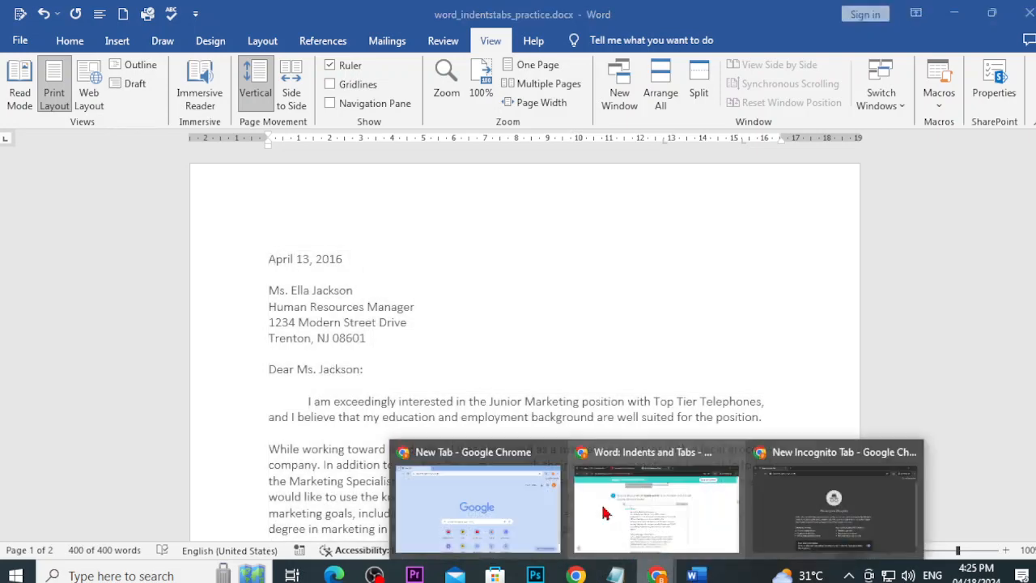
left_click(660, 515)
scroll(659, 515, "down", 4)
scroll(656, 518, "up", 3)
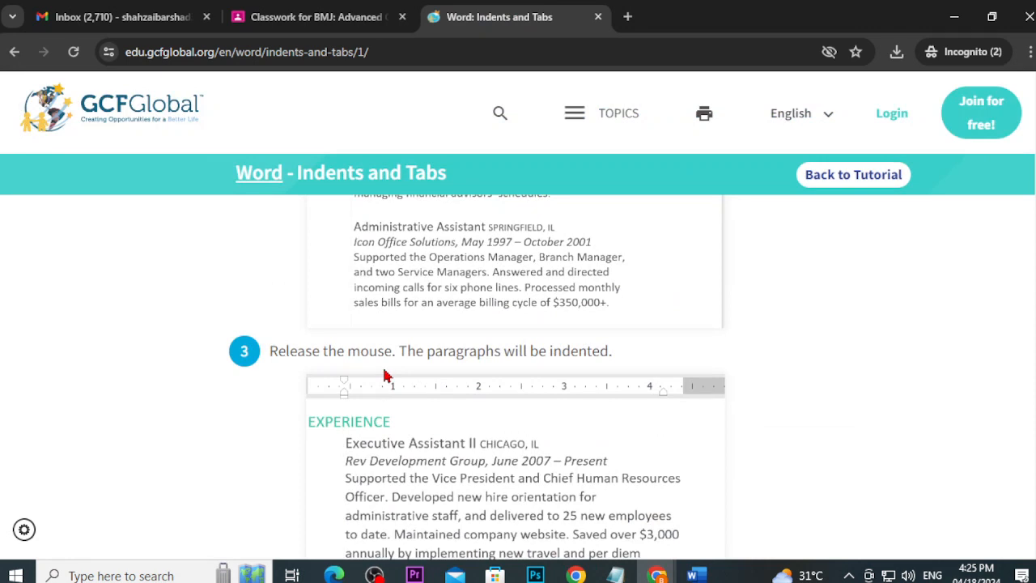
scroll(384, 375, "down", 8)
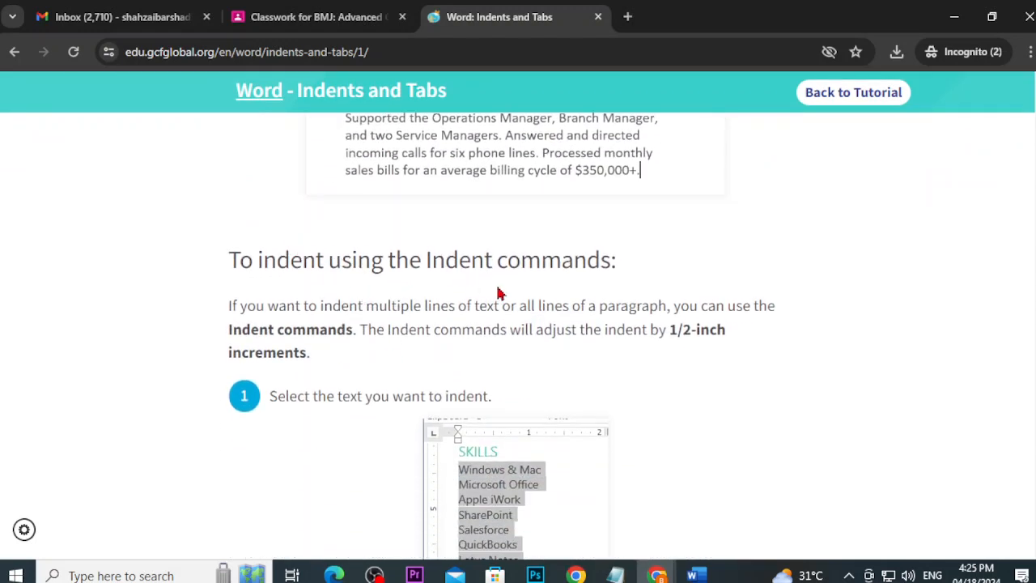
scroll(506, 293, "down", 2)
scroll(549, 370, "down", 1)
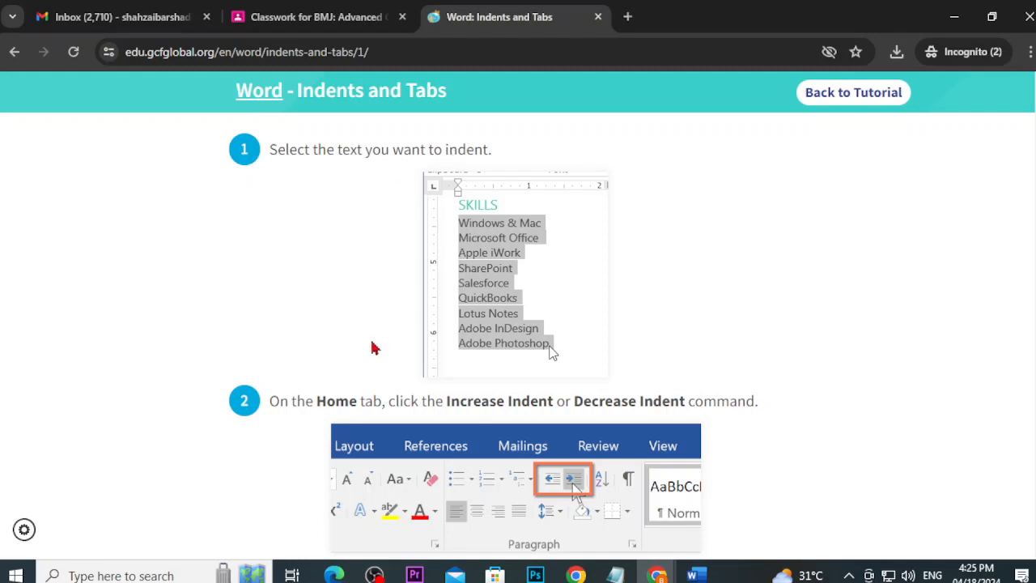
scroll(565, 407, "down", 1)
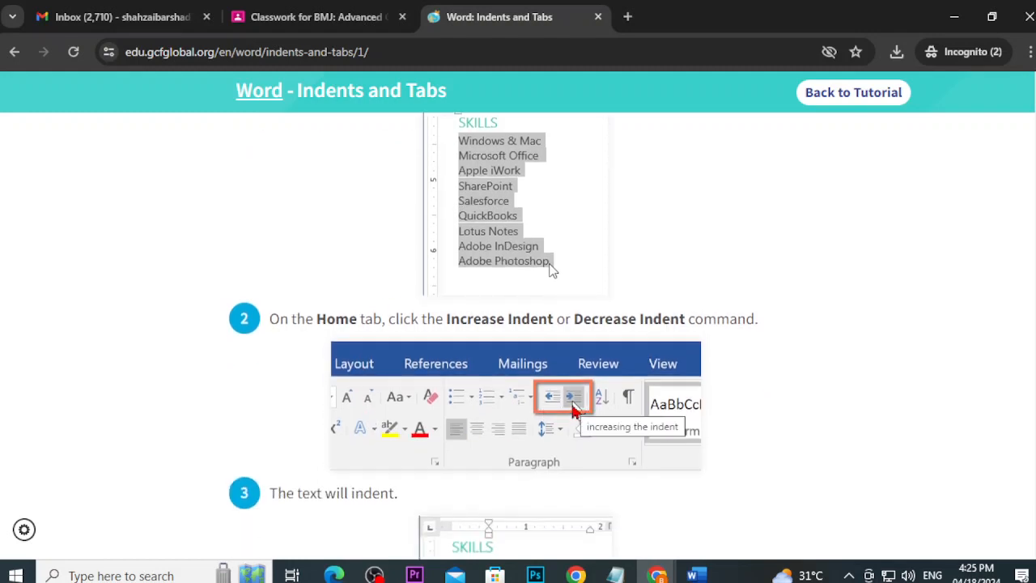
left_click(694, 575)
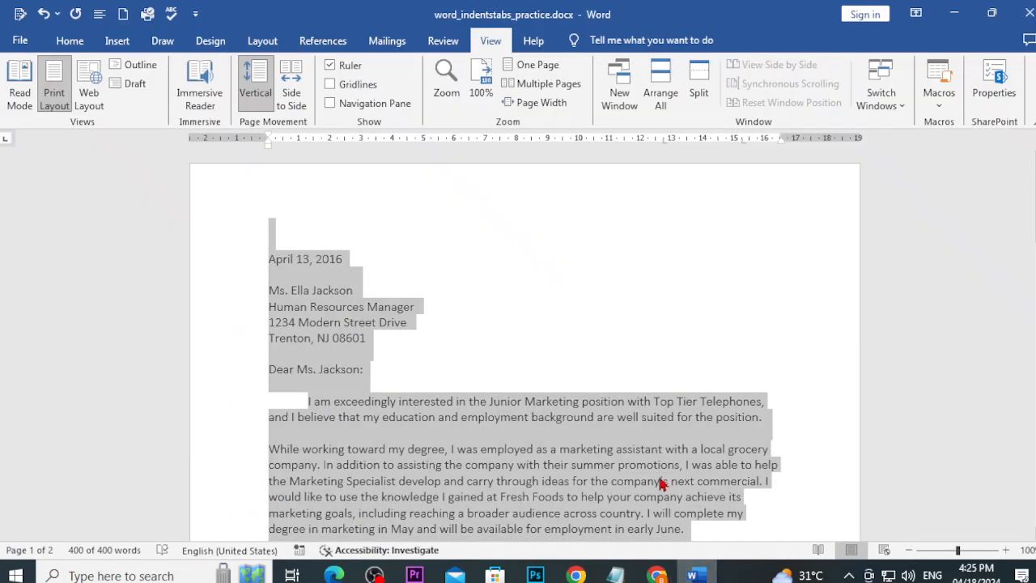
Step: Increase the whole letter's indent four steps with Increase Indent, then decrease it back to the margin
left_click(71, 41)
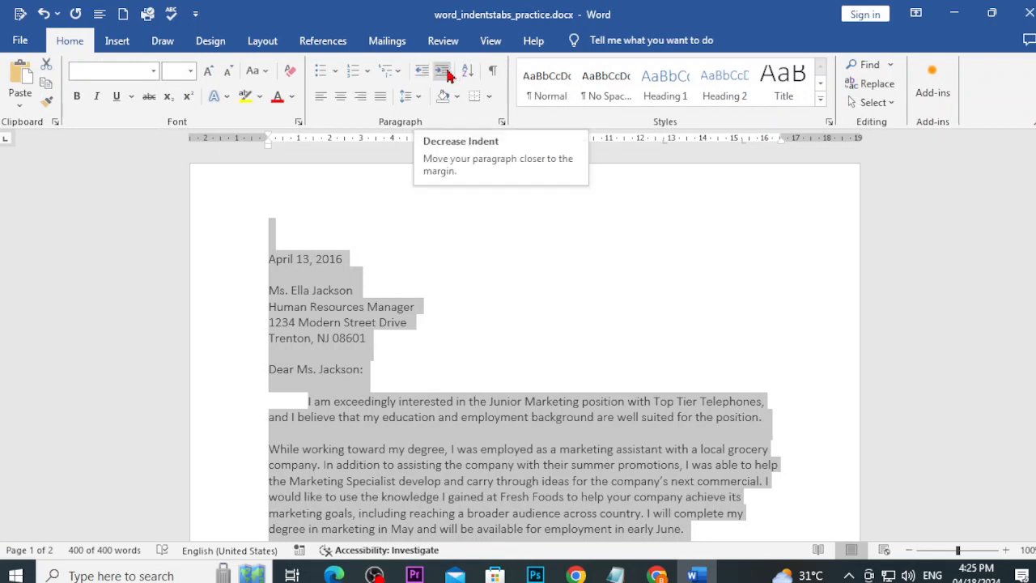
left_click(448, 74)
left_click(450, 74)
left_click(450, 74)
left_click(448, 74)
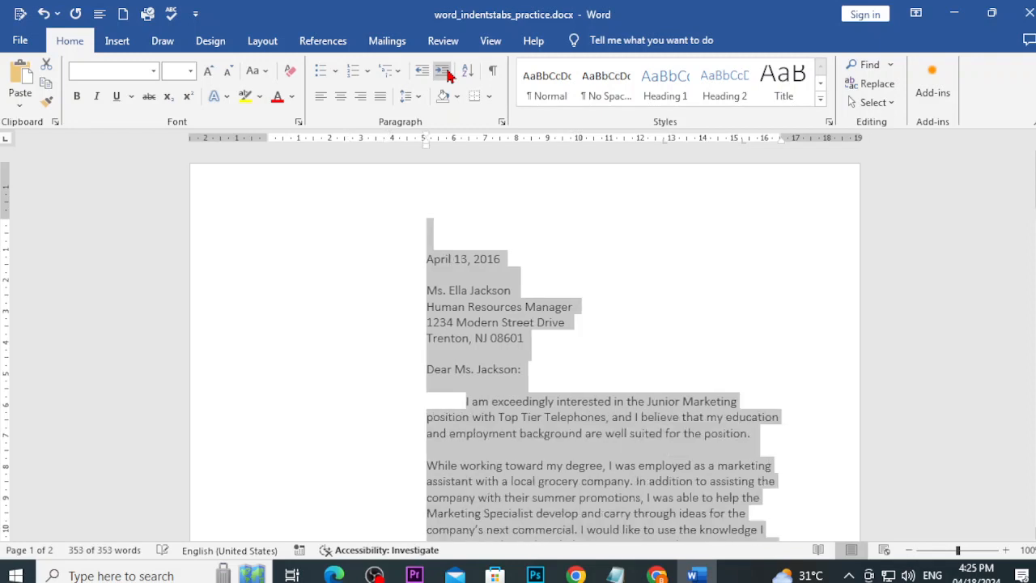
left_click(421, 74)
left_click(421, 74)
left_click(422, 74)
left_click(422, 73)
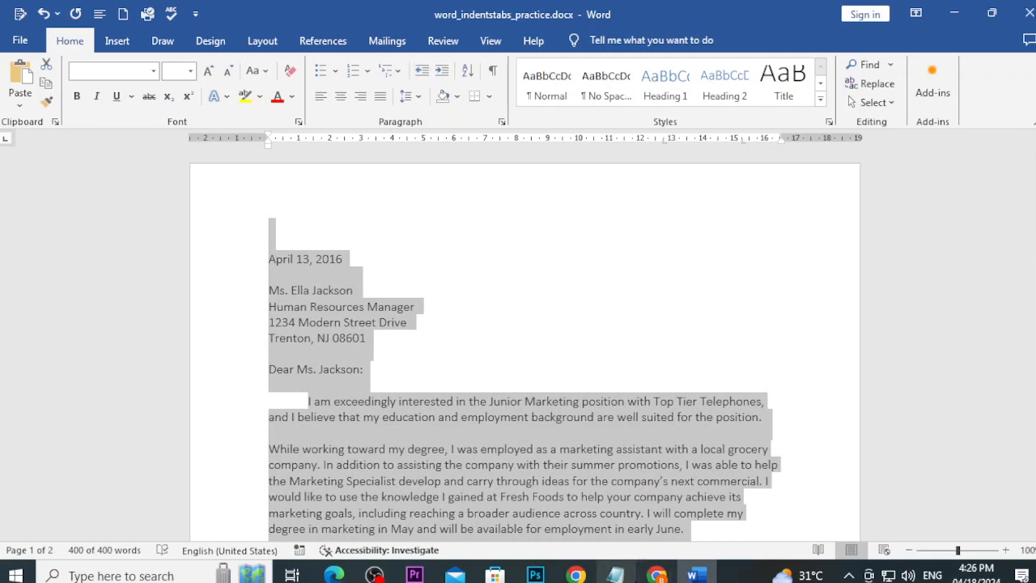
left_click(615, 575)
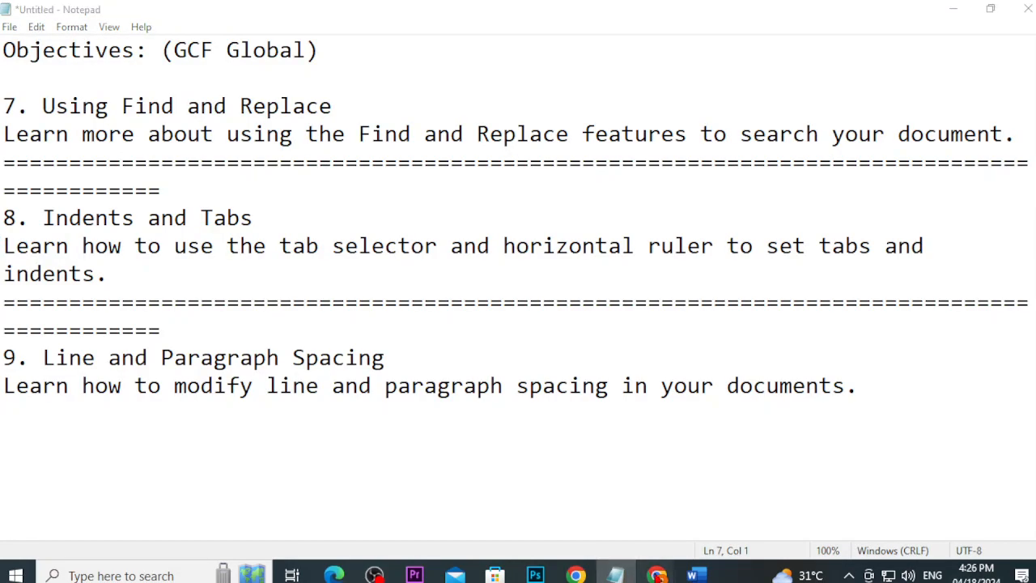
Step: Read the Indents and Tabs lesson down to 'The tab selector' section, then return to the letter
left_click(656, 574)
left_click(620, 513)
scroll(598, 468, "down", 4)
scroll(599, 468, "down", 3)
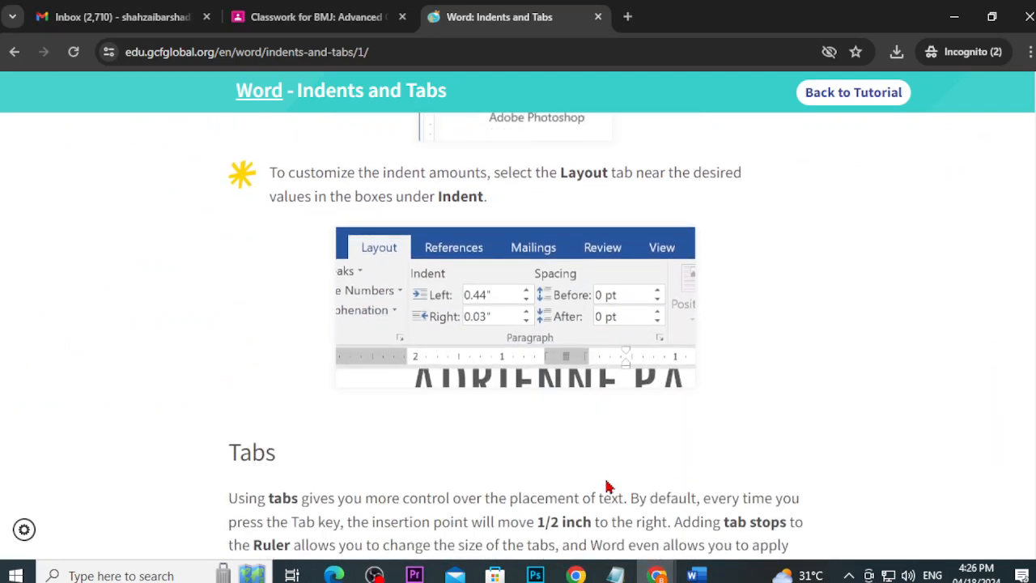
scroll(518, 432, "up", 2)
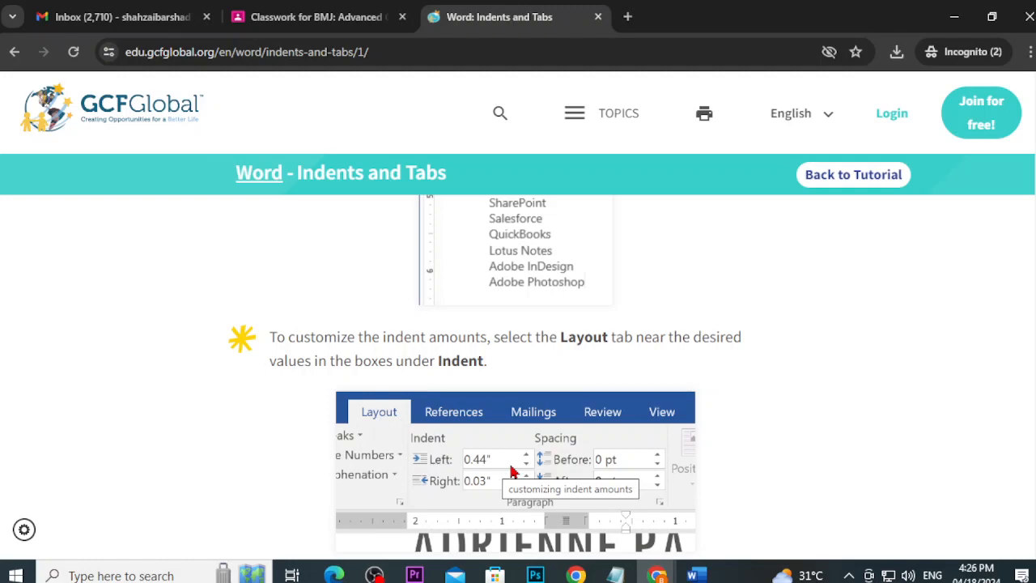
scroll(511, 472, "down", 4)
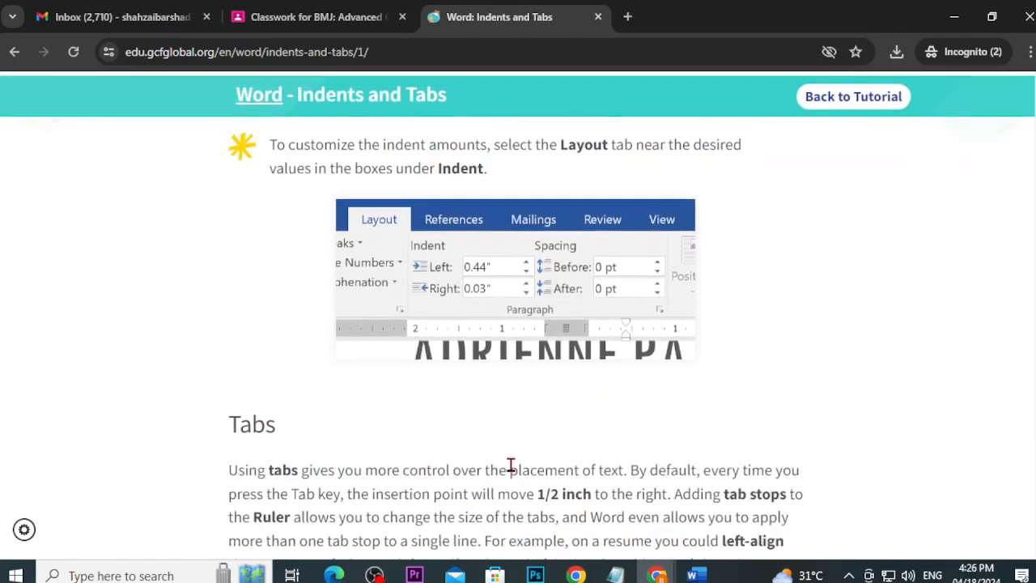
scroll(511, 471, "down", 1)
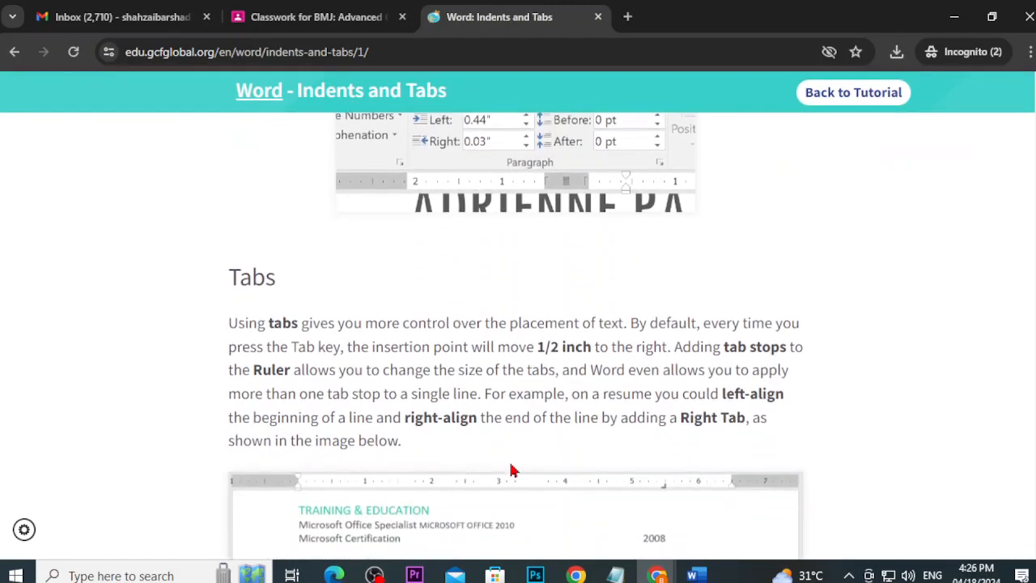
scroll(278, 323, "down", 3)
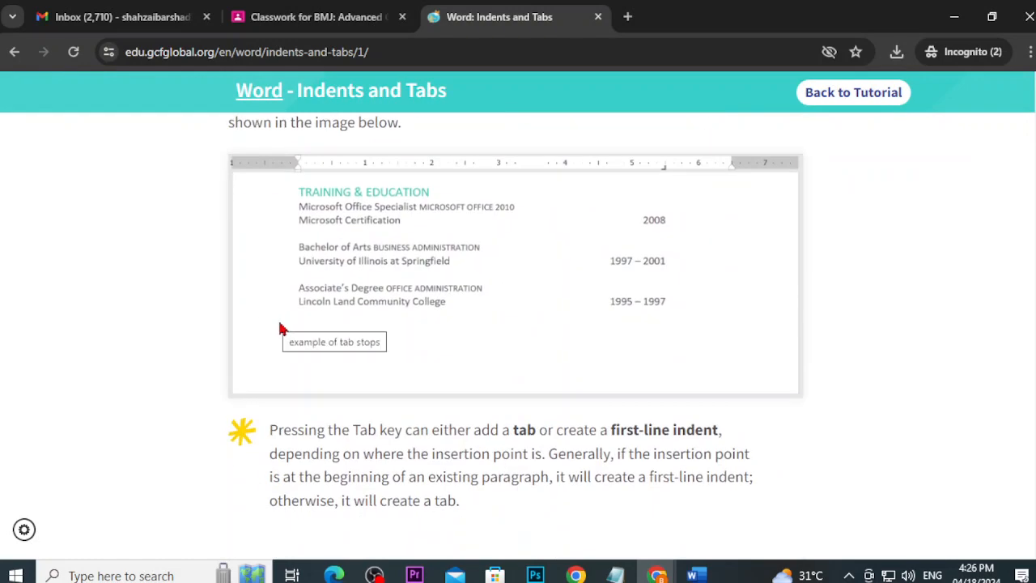
scroll(284, 331, "up", 1)
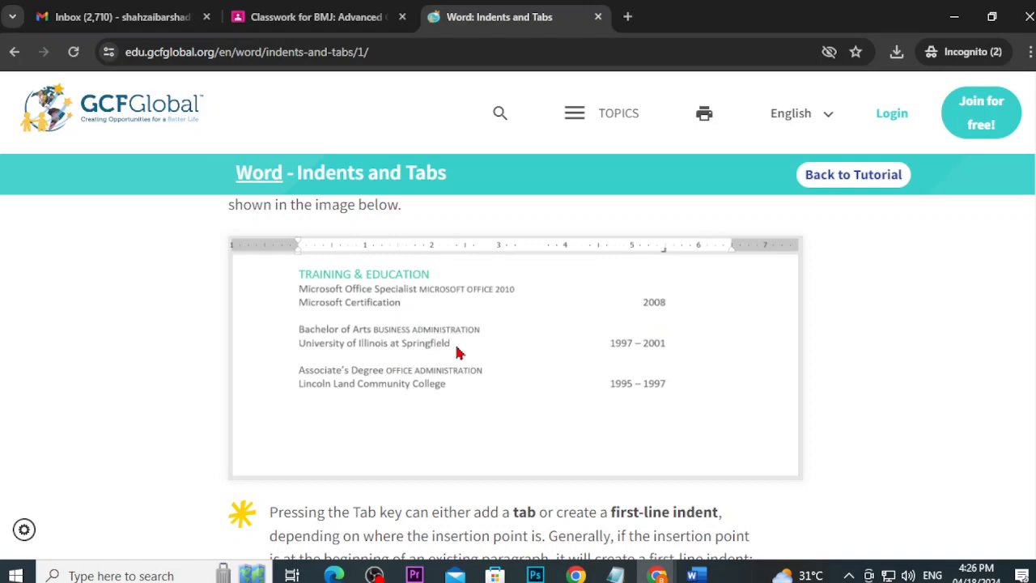
scroll(497, 372, "down", 4)
scroll(497, 375, "down", 3)
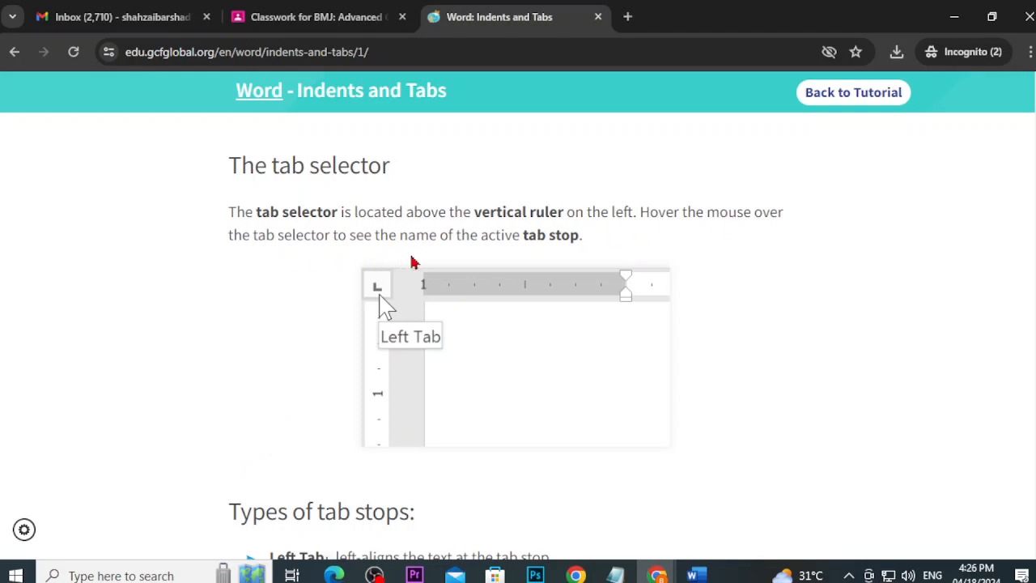
left_click(692, 573)
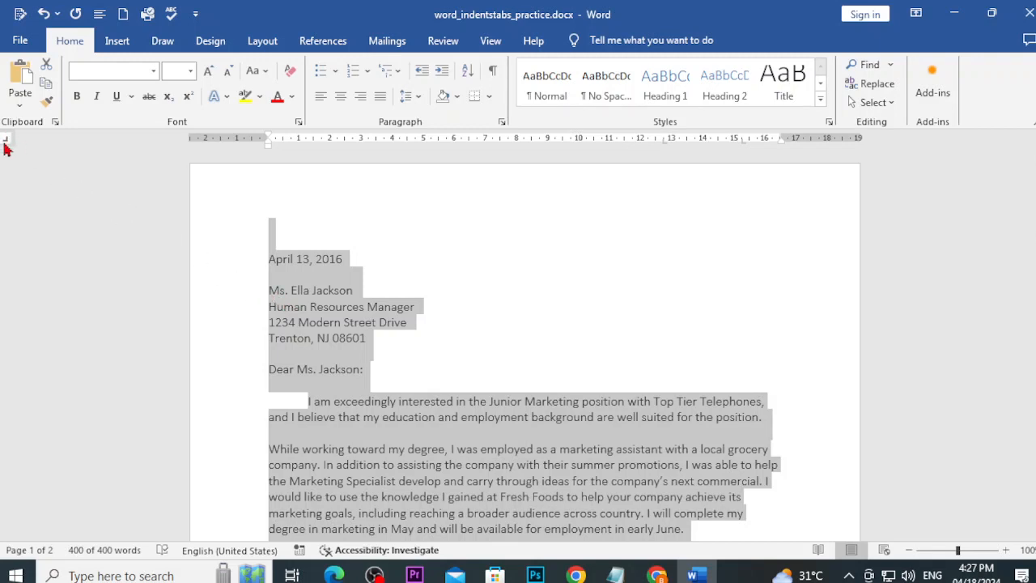
Step: Cycle the ruler's tab selector through several tab stop types and clear the letter's selection
left_click(5, 142)
left_click(6, 140)
left_click(368, 230)
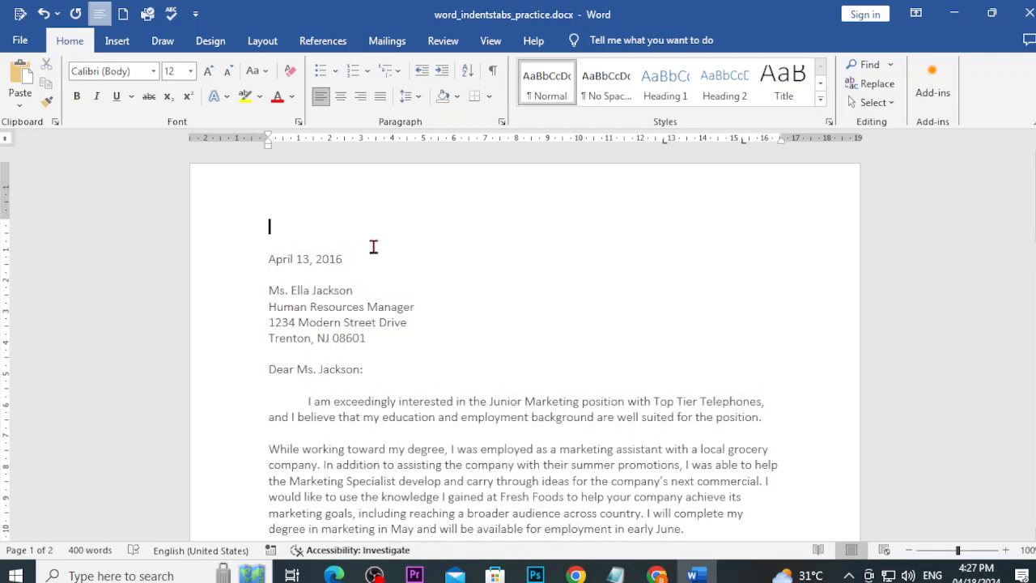
left_click(5, 142)
left_click(656, 574)
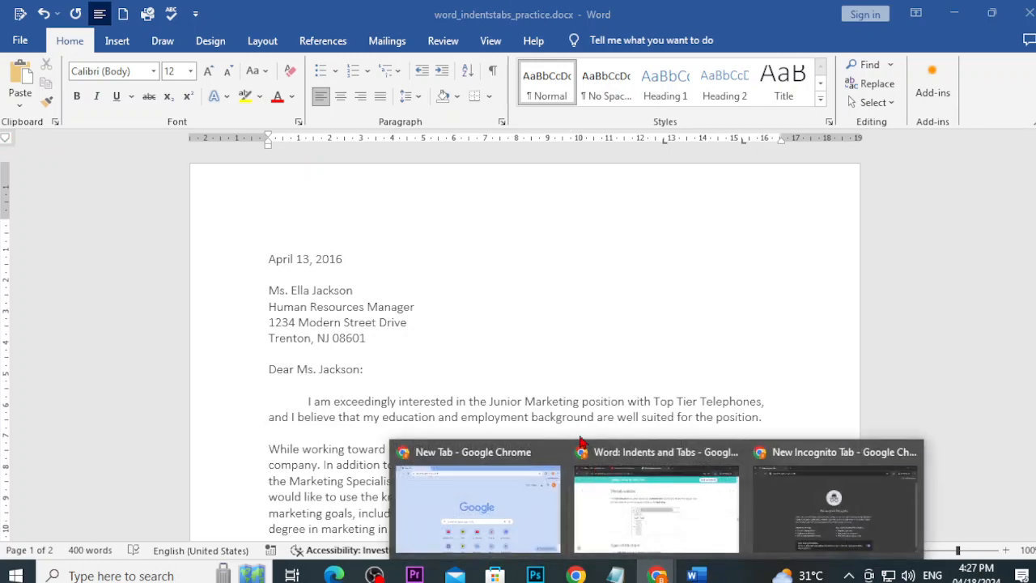
Step: Read Types of tab stops, To add tab stops, Removing tab stops and the Challenge sections
left_click(634, 485)
scroll(634, 486, "down", 5)
scroll(548, 448, "up", 2)
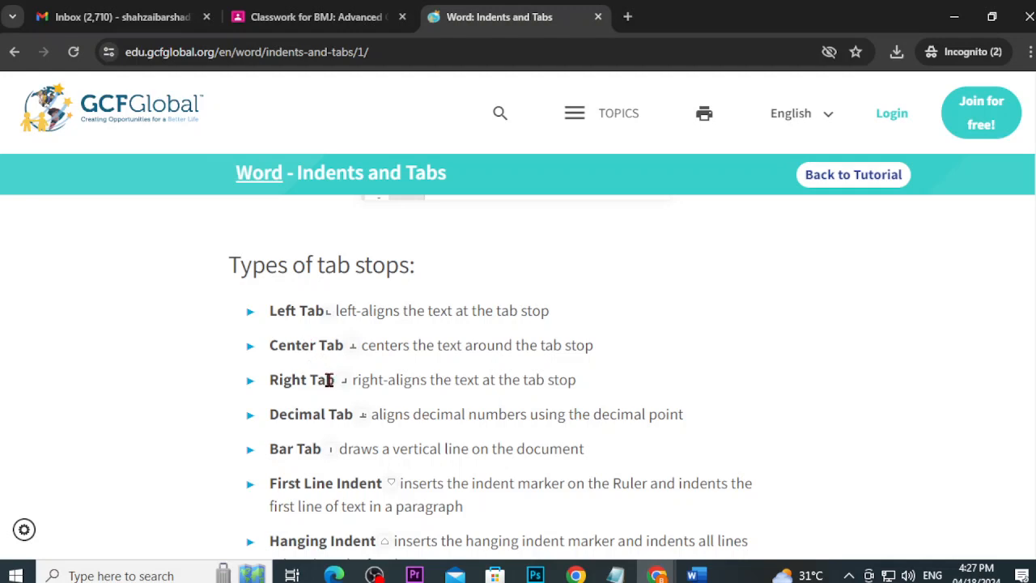
scroll(329, 379, "down", 1)
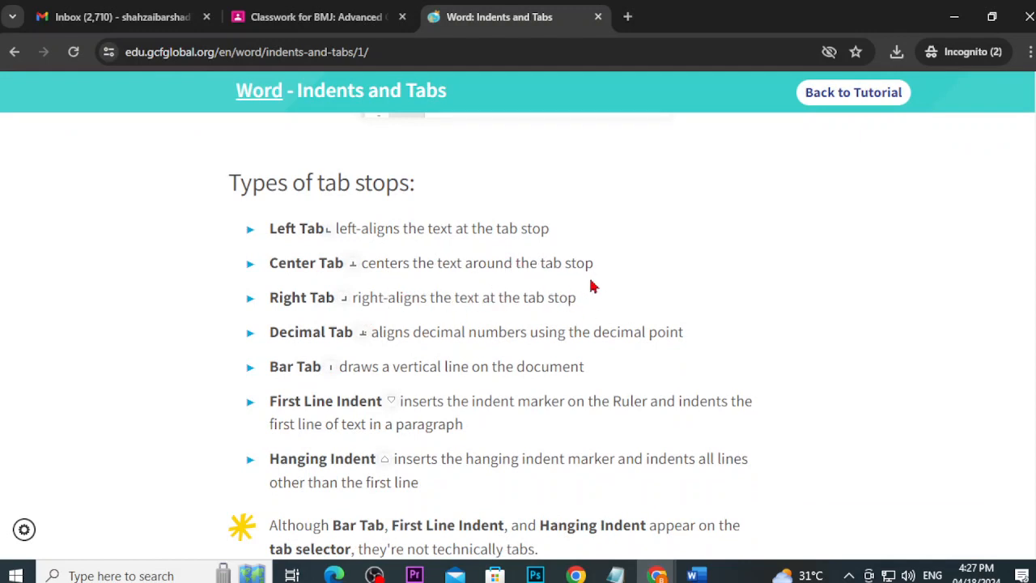
scroll(590, 286, "down", 2)
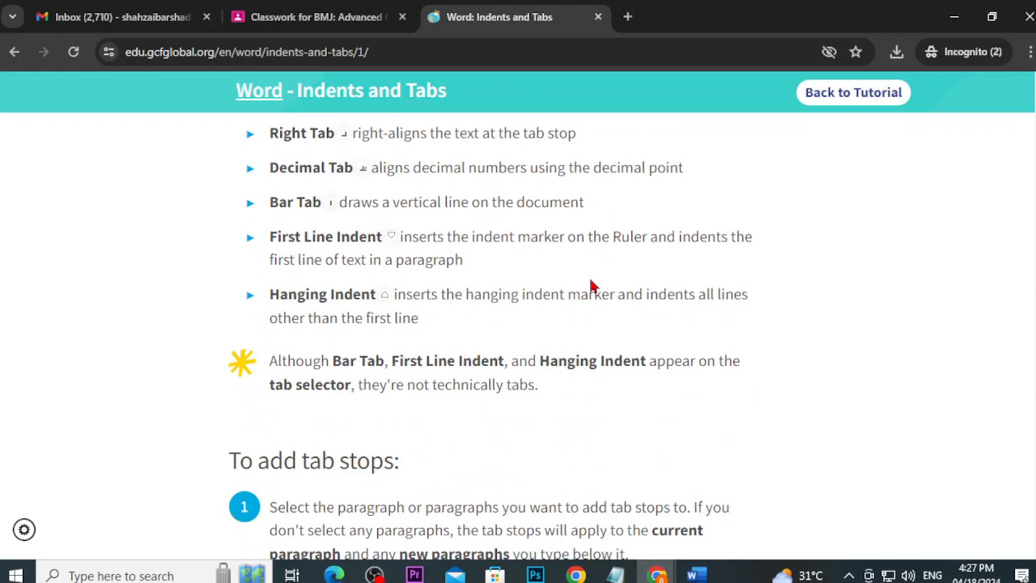
scroll(591, 286, "down", 1)
scroll(437, 364, "down", 2)
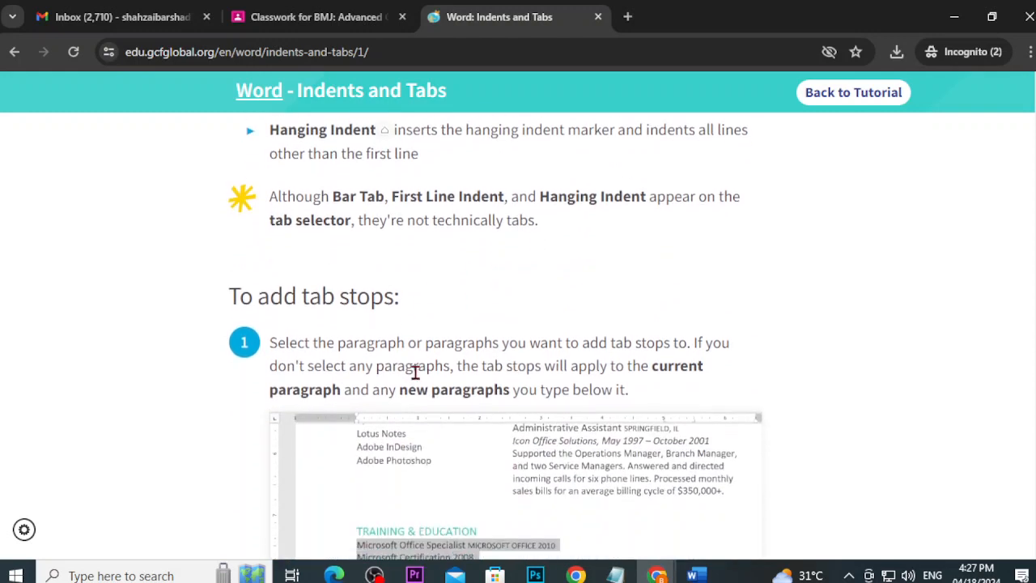
scroll(348, 322, "down", 2)
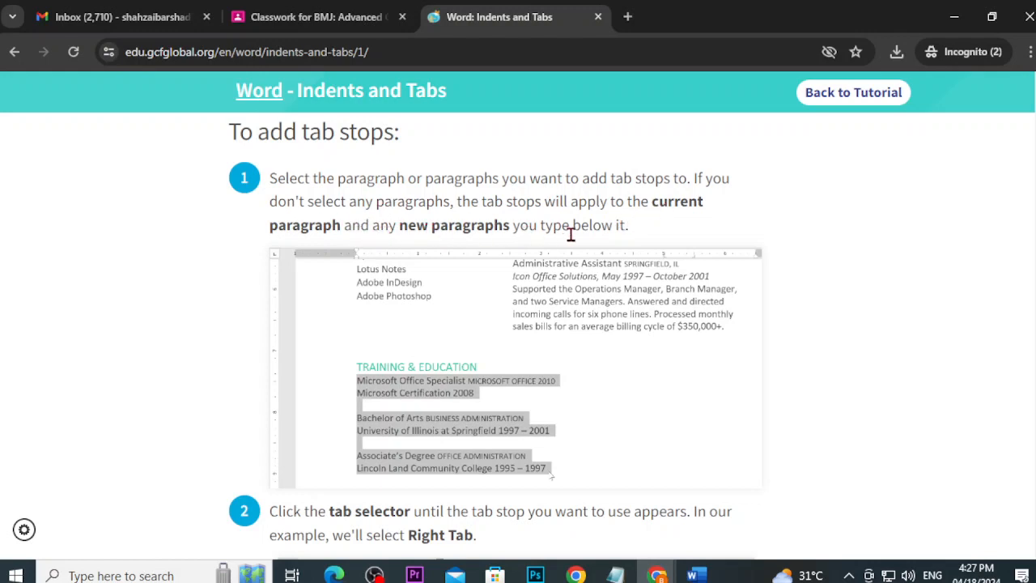
scroll(571, 234, "down", 3)
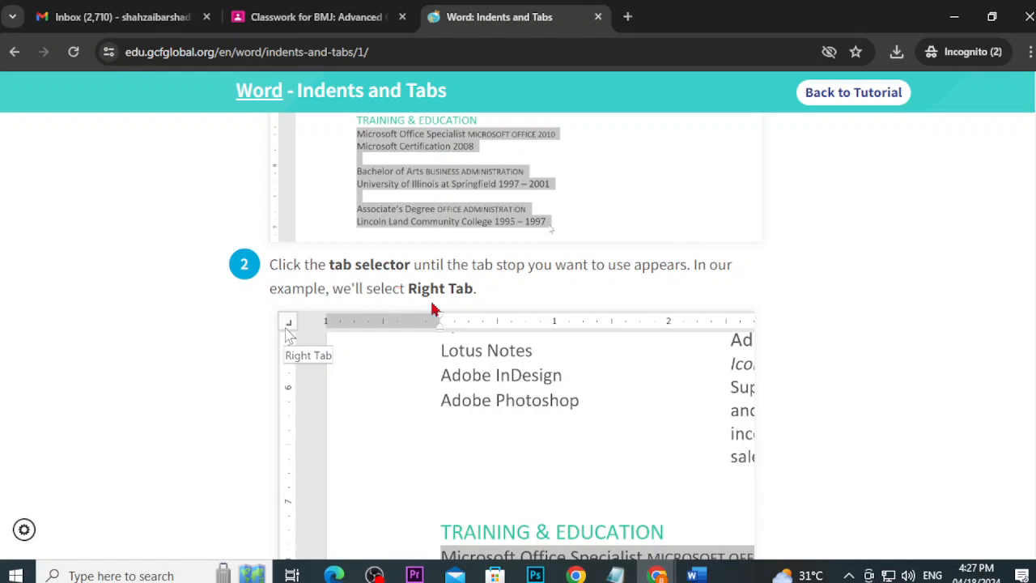
scroll(421, 315, "down", 3)
scroll(420, 330, "up", 1)
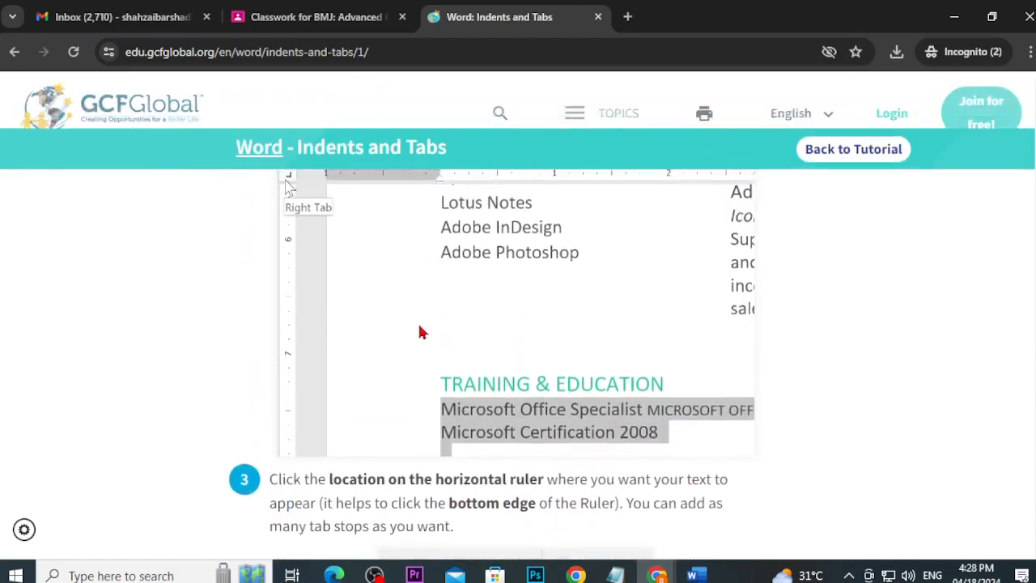
scroll(412, 340, "down", 4)
scroll(409, 346, "down", 15)
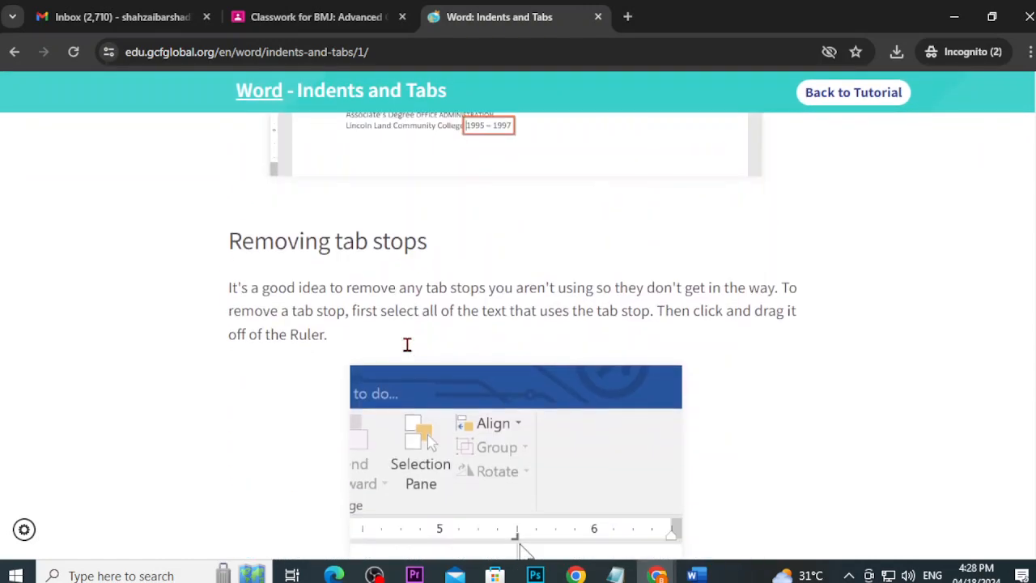
scroll(409, 355, "down", 2)
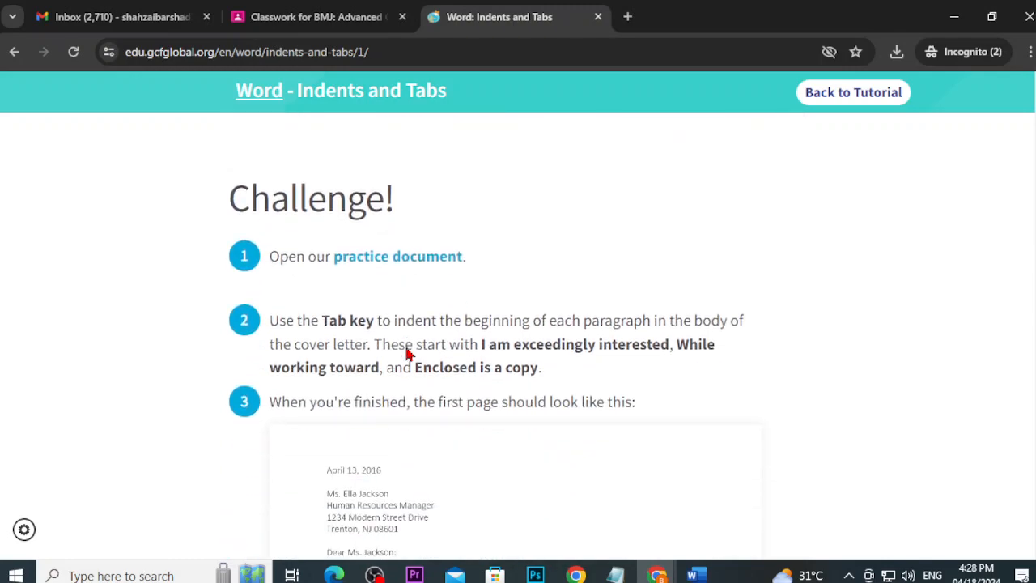
scroll(409, 354, "up", 17)
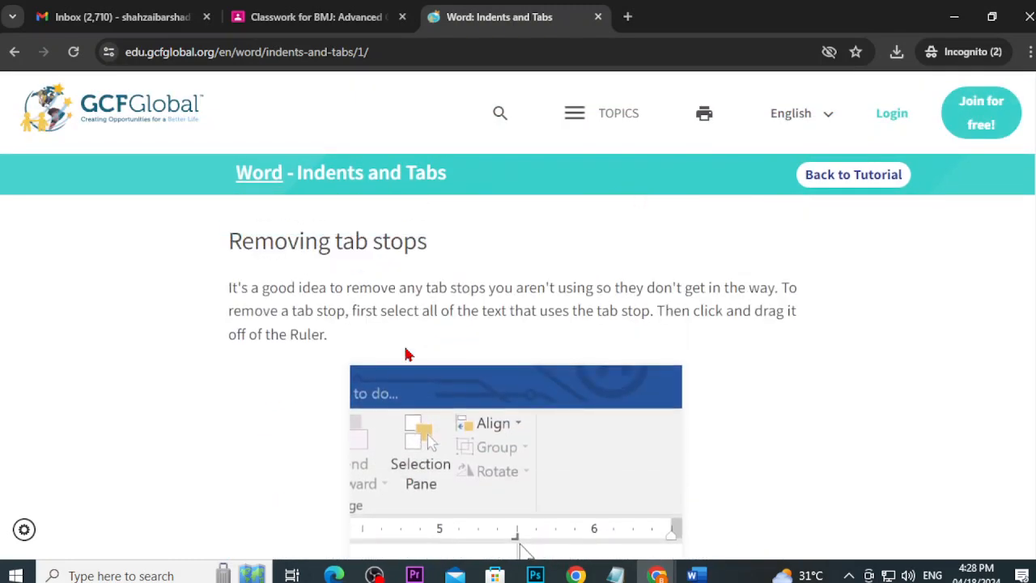
scroll(407, 354, "down", 2)
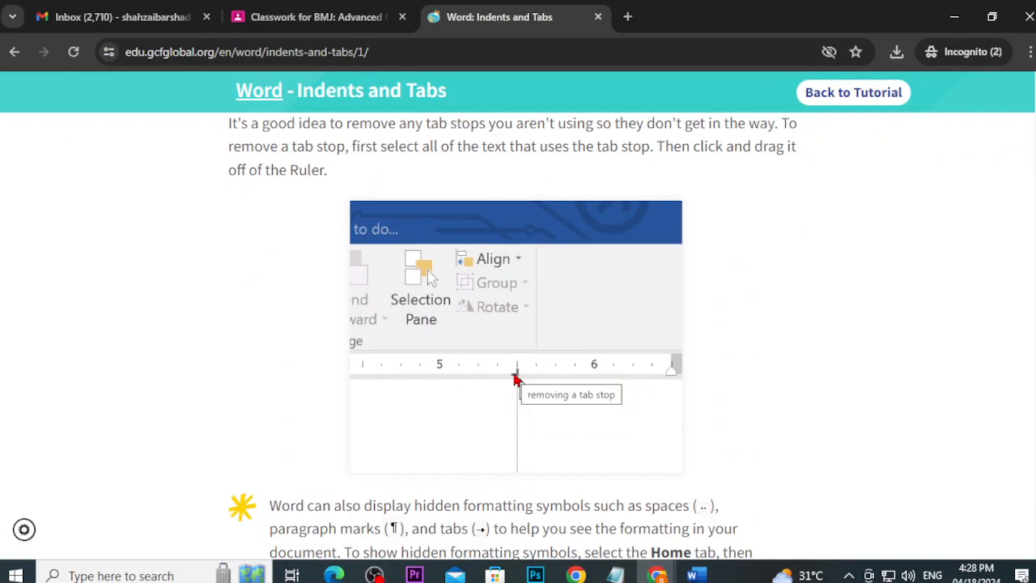
left_click(694, 575)
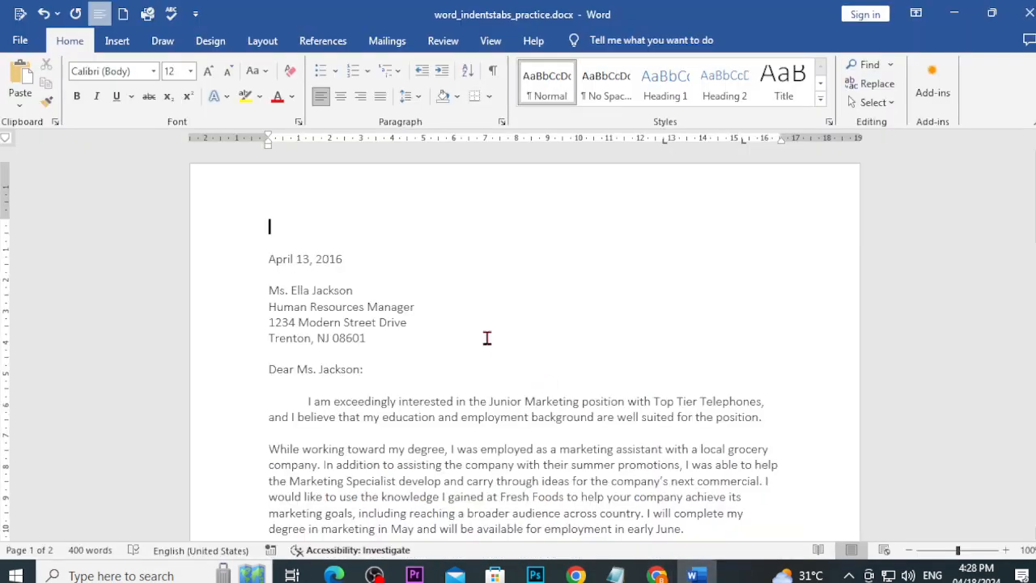
Step: Select the four-line recipient address and drag its left indent marker slightly right
left_click(743, 141)
left_click_drag(368, 340, 265, 293)
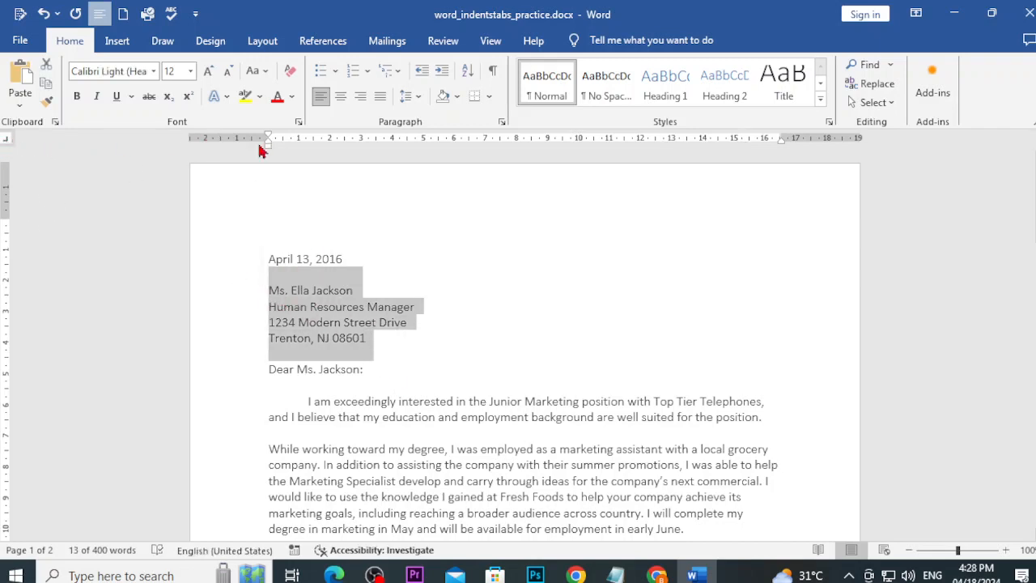
left_click_drag(272, 150, 283, 150)
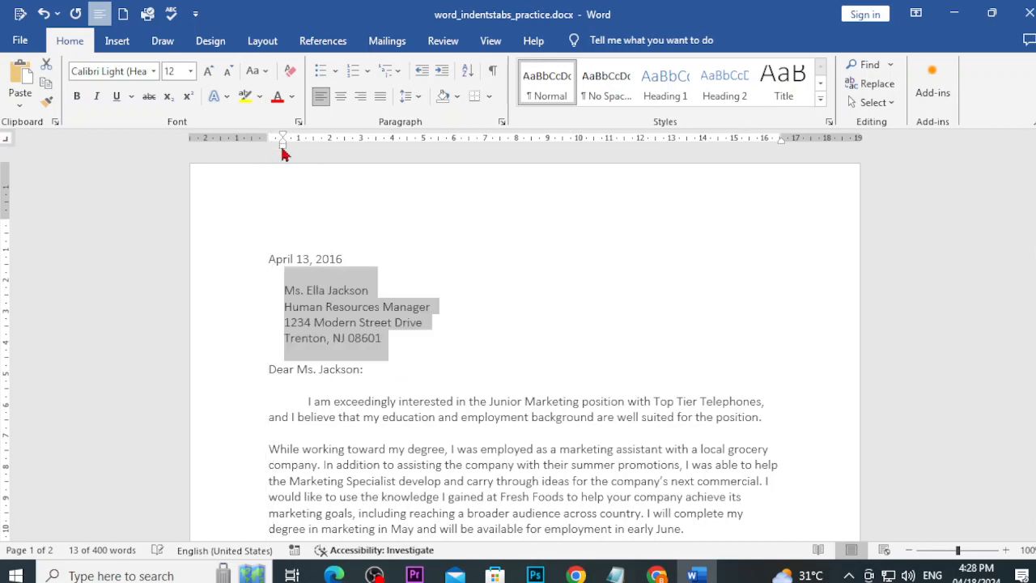
left_click(448, 314)
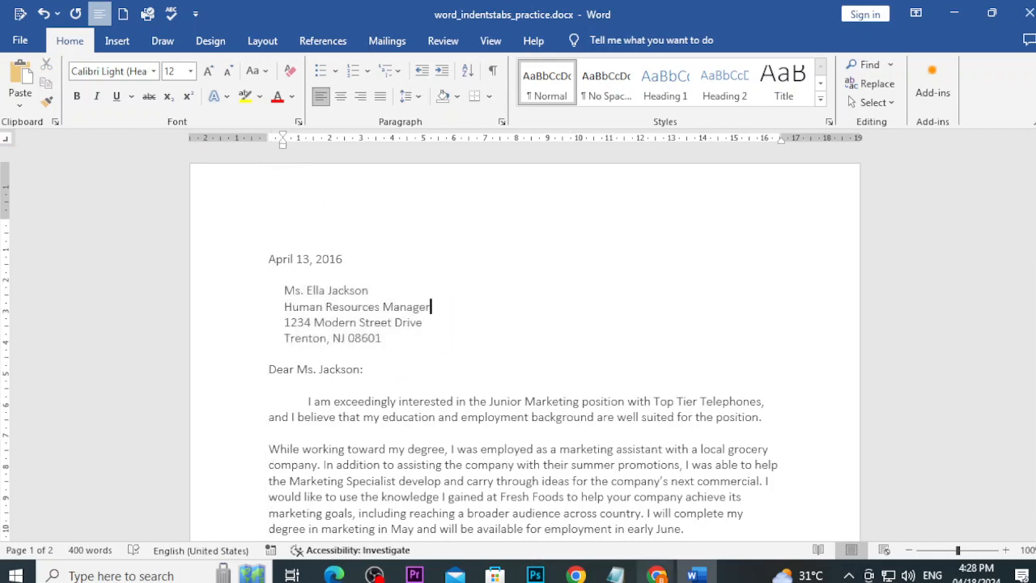
mouse_move(656, 574)
left_click(595, 500)
scroll(594, 498, "down", 5)
scroll(595, 499, "up", 3)
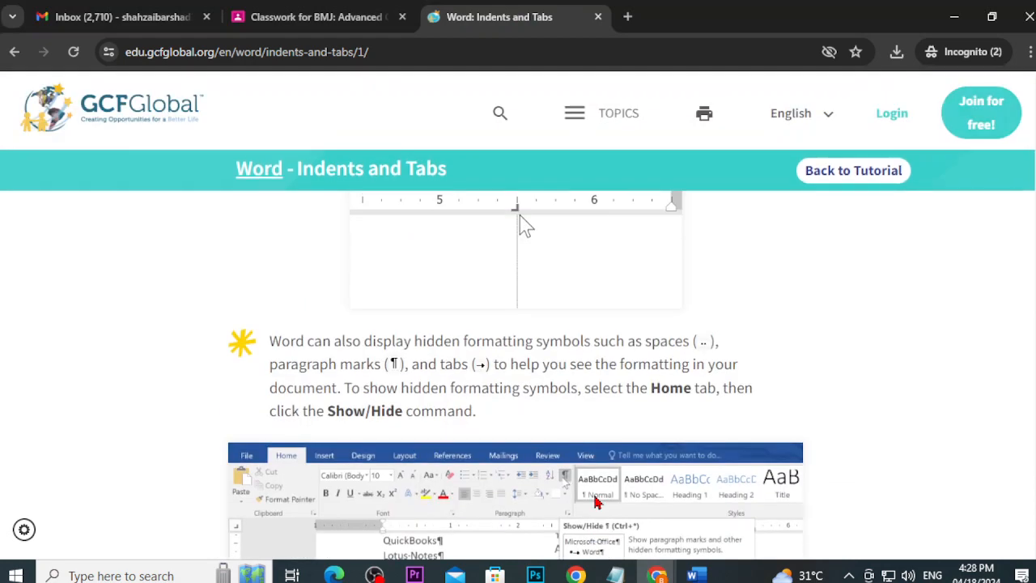
Step: Read GCF Global's tip on showing hidden formatting symbols with Show/Hide ¶, then switch back to the Word letter
scroll(524, 225, "down", 4)
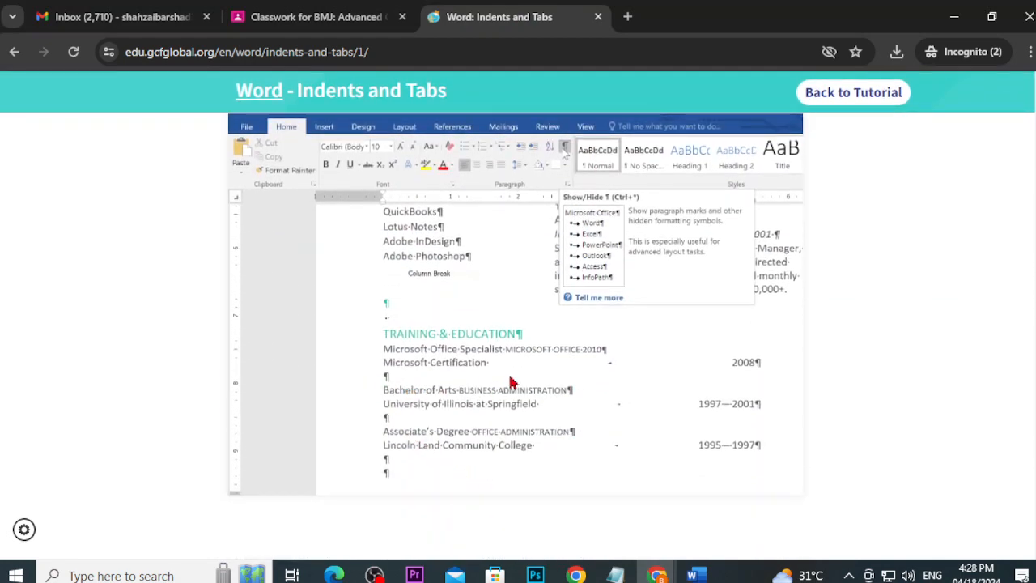
scroll(428, 336, "up", 4)
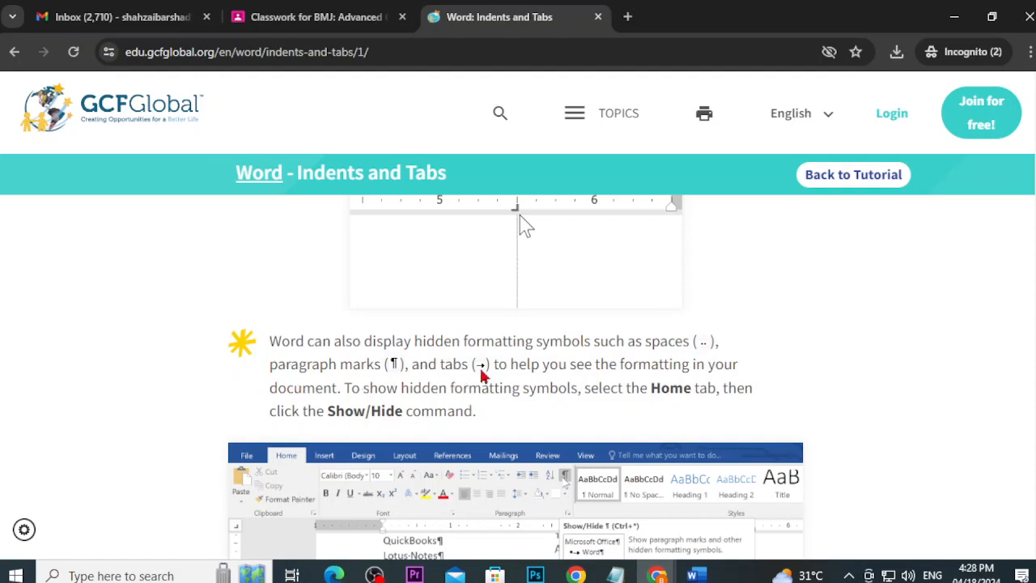
scroll(482, 376, "down", 3)
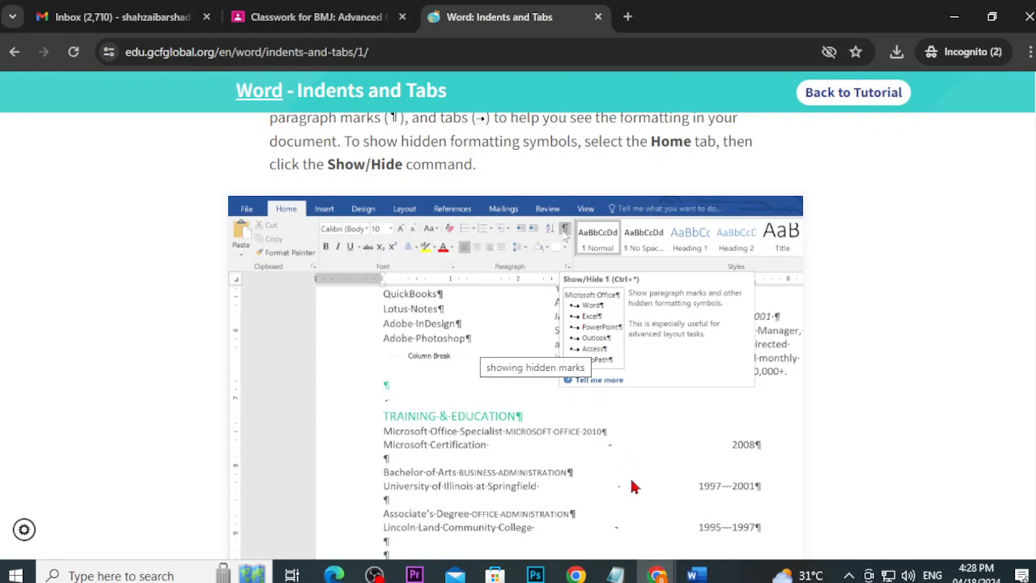
scroll(346, 455, "up", 2)
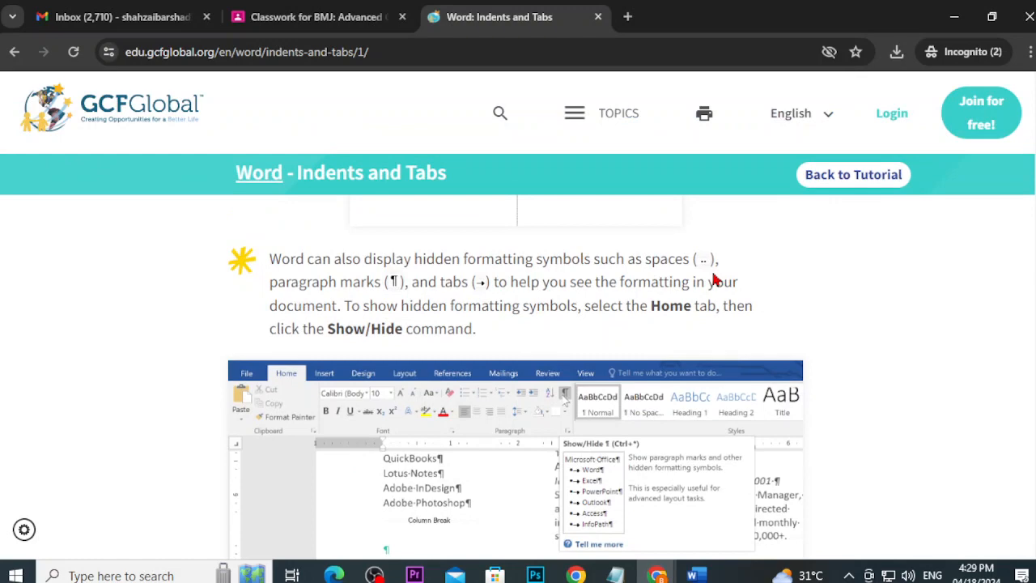
scroll(457, 502, "down", 2)
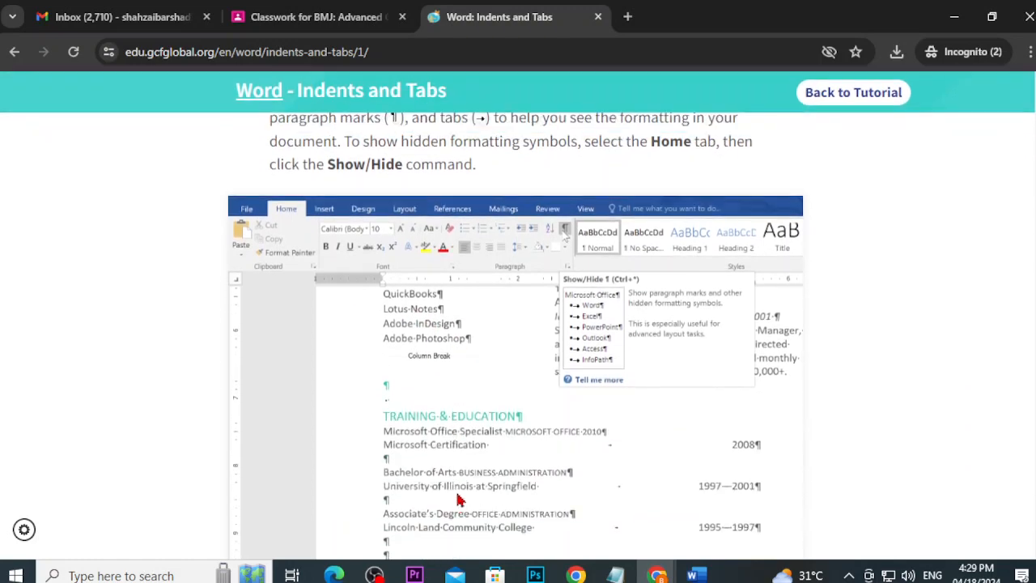
scroll(458, 502, "up", 2)
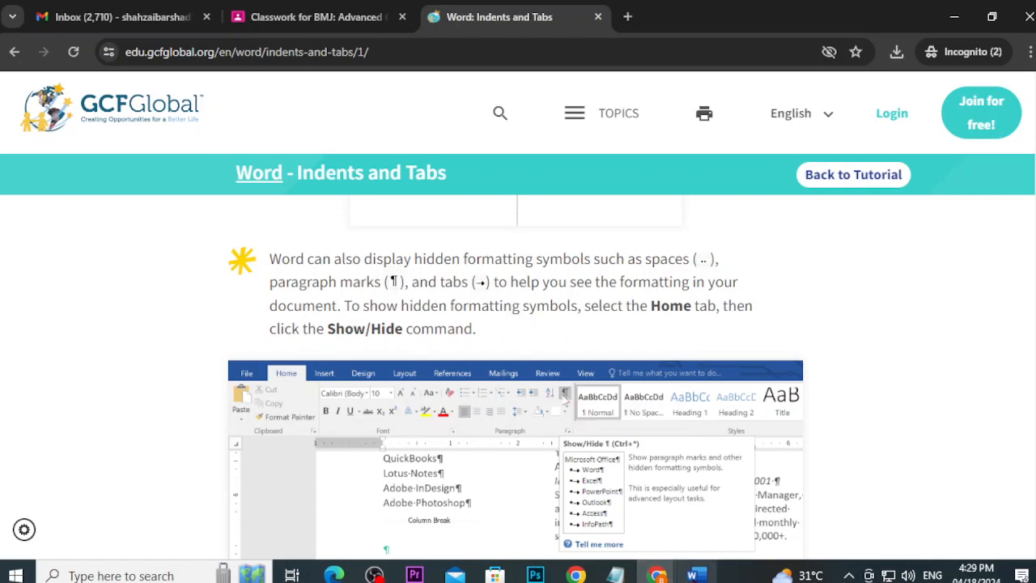
left_click(692, 575)
scroll(534, 485, "down", 3)
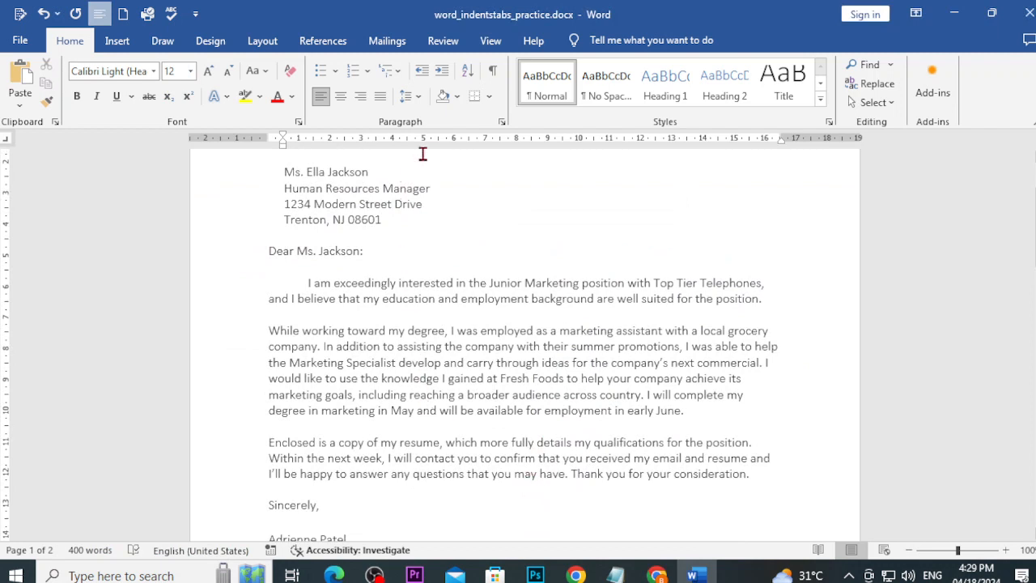
Step: Turn on the formatting marks and inspect the address line and the second body paragraph
left_click(494, 72)
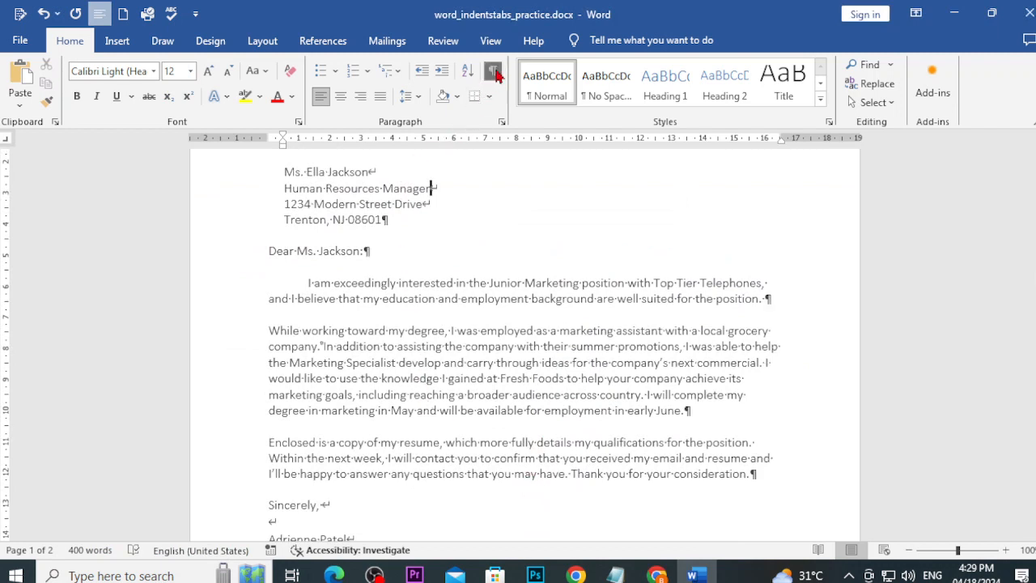
left_click(395, 224)
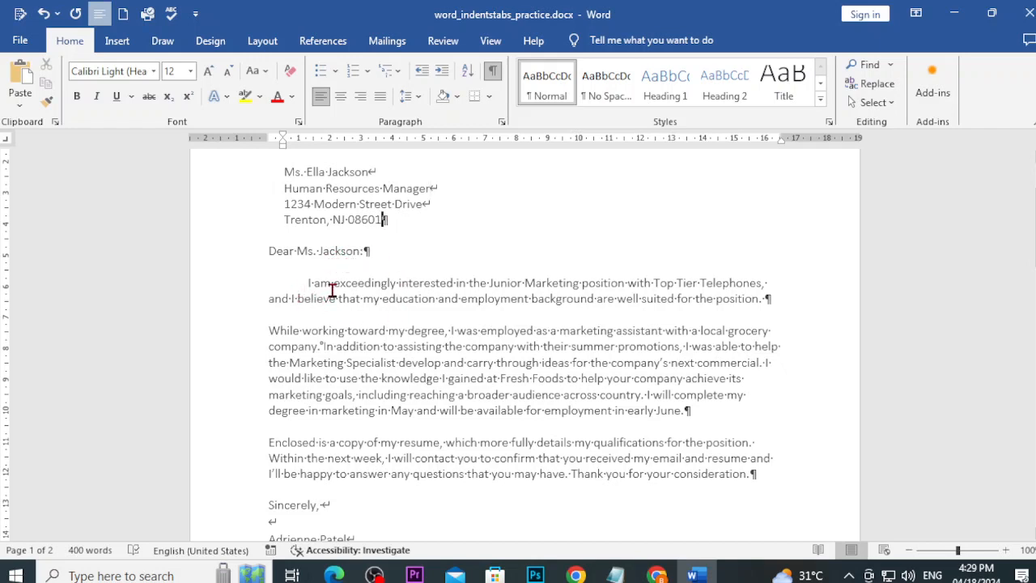
left_click(698, 415)
Step: Switch the formatting marks off, on and off again, then minimize Word
left_click(490, 74)
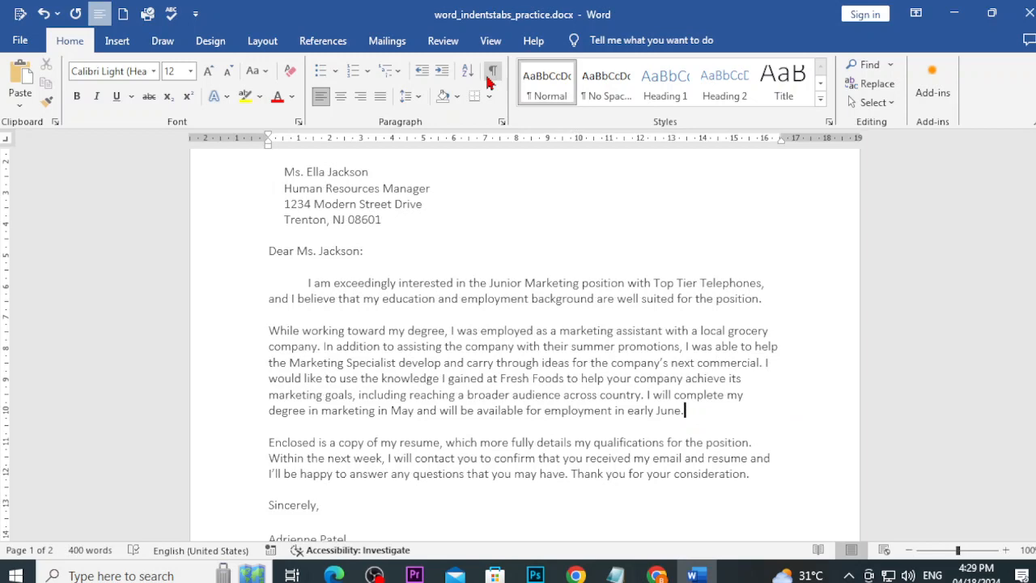
left_click(490, 74)
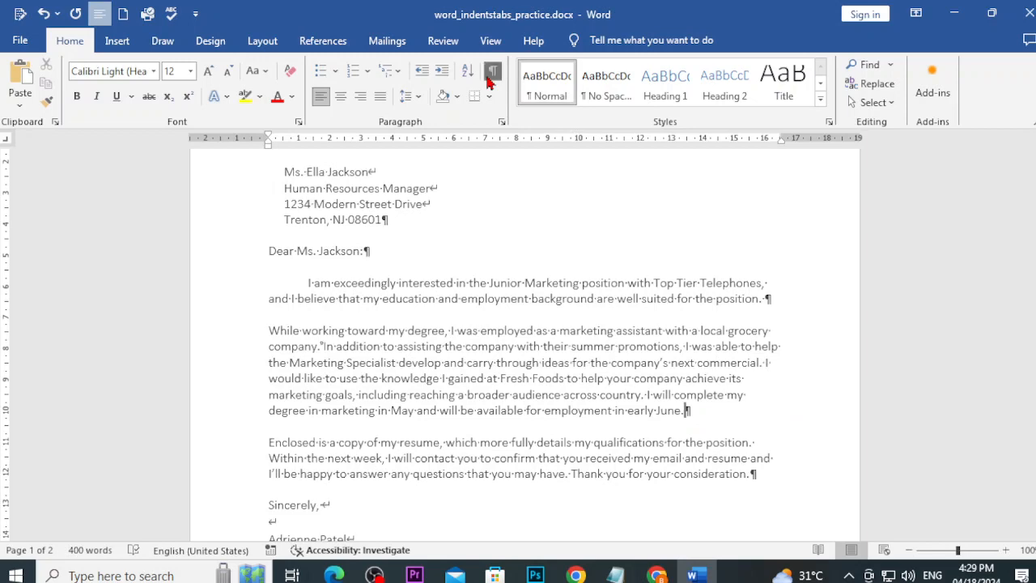
left_click(489, 76)
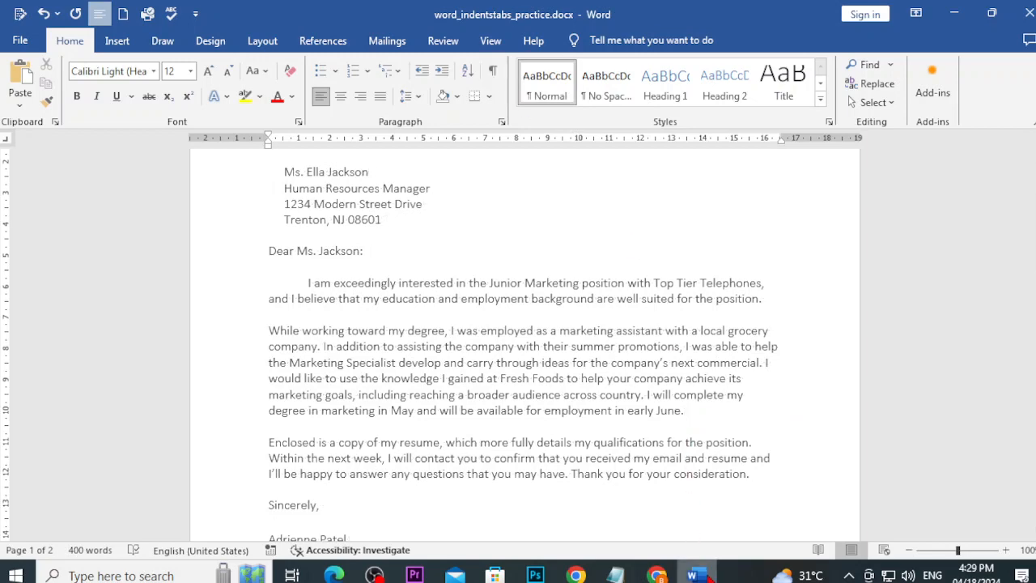
left_click(694, 575)
Step: Read the Challenge steps, sample letter and résumé, ending at the steps on a 6" right tab, then return to Word
scroll(610, 449, "down", 10)
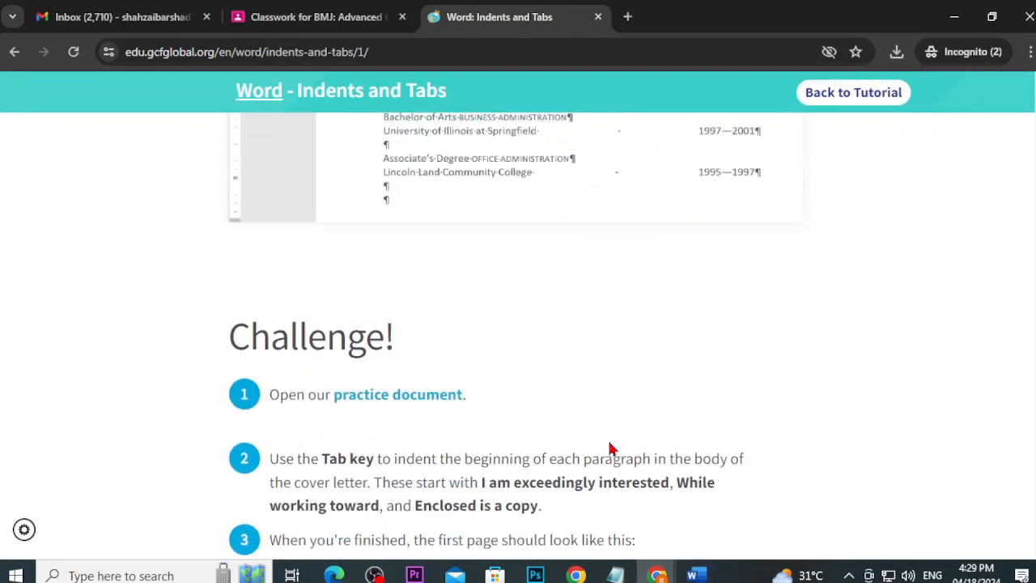
scroll(610, 449, "down", 1)
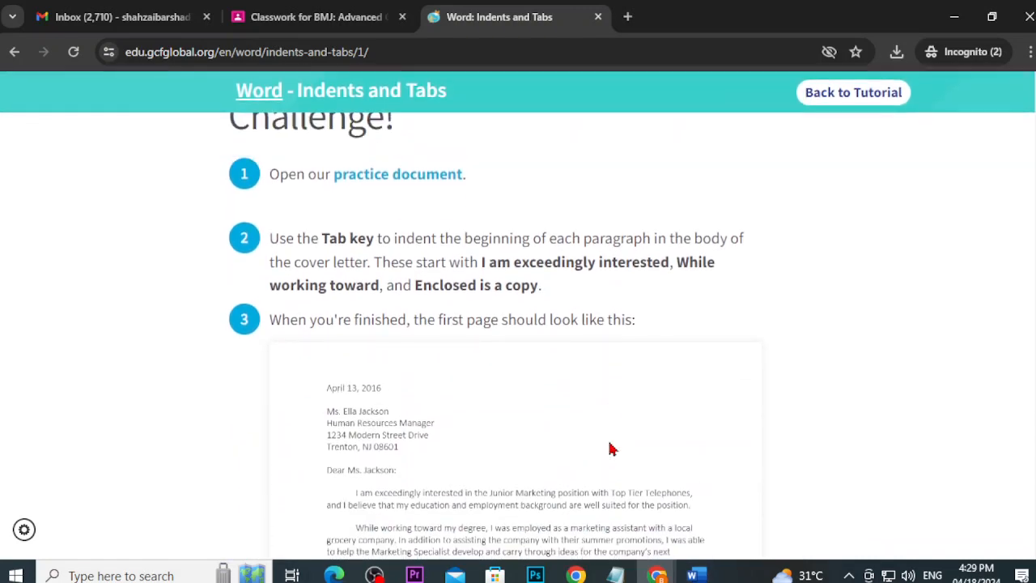
scroll(610, 448, "down", 1)
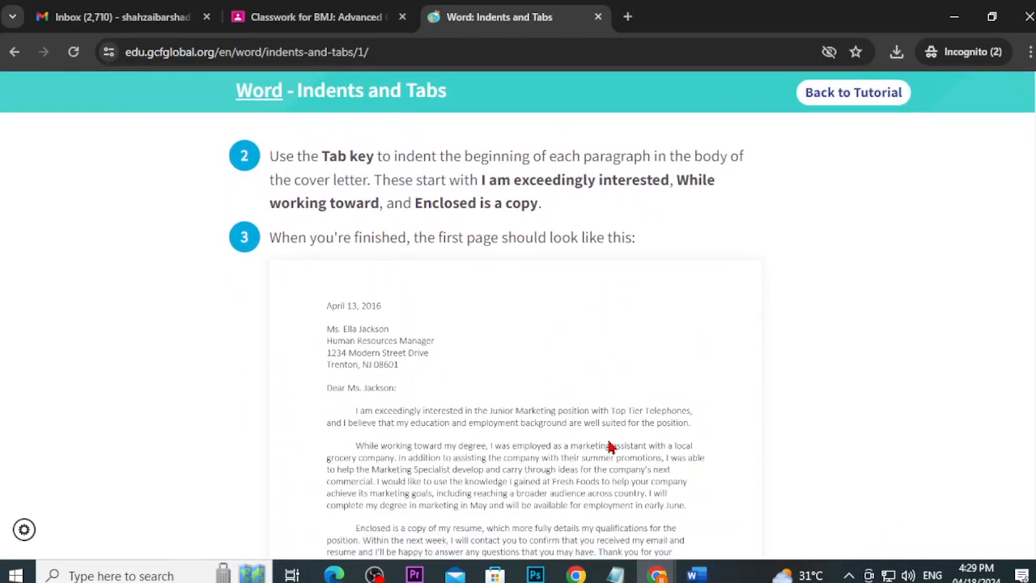
scroll(598, 437, "up", 2)
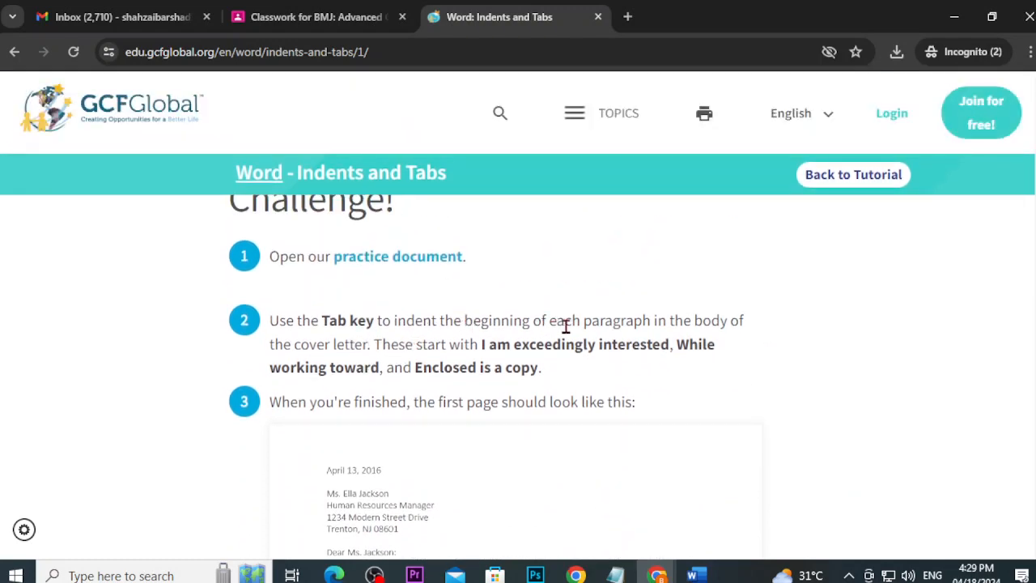
scroll(576, 326, "down", 1)
scroll(577, 326, "down", 4)
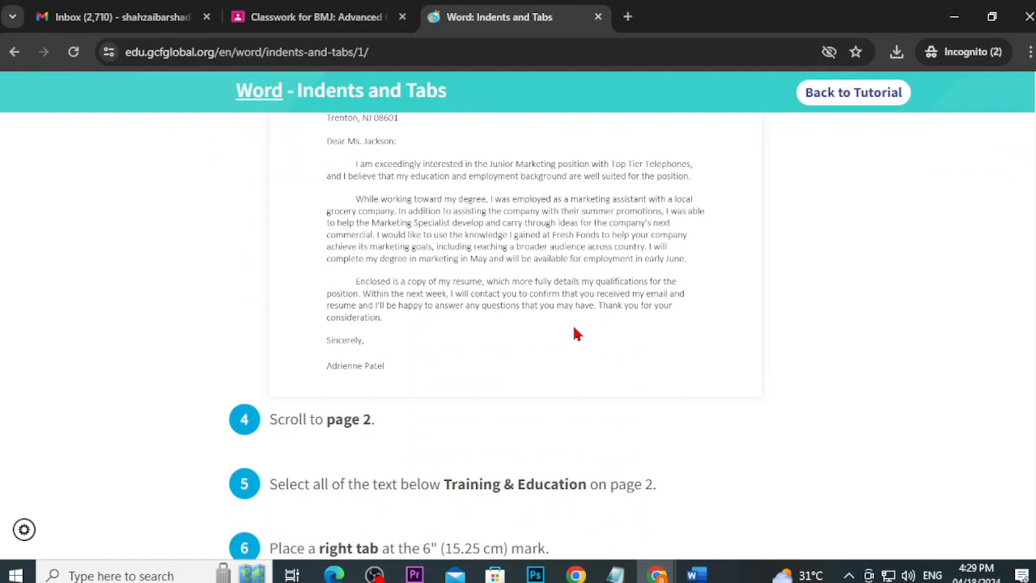
scroll(575, 333, "up", 4)
scroll(575, 333, "down", 2)
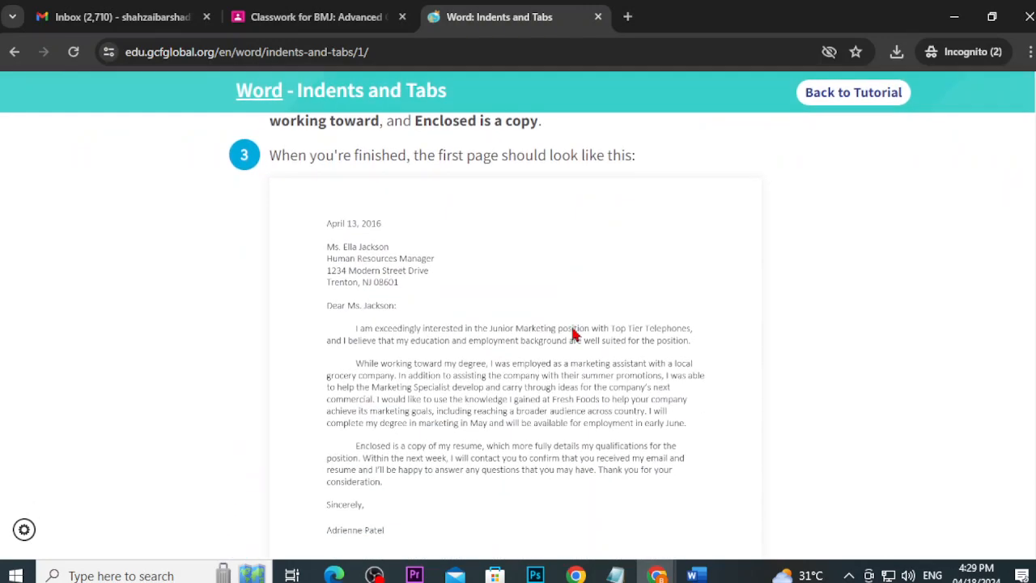
scroll(572, 333, "down", 8)
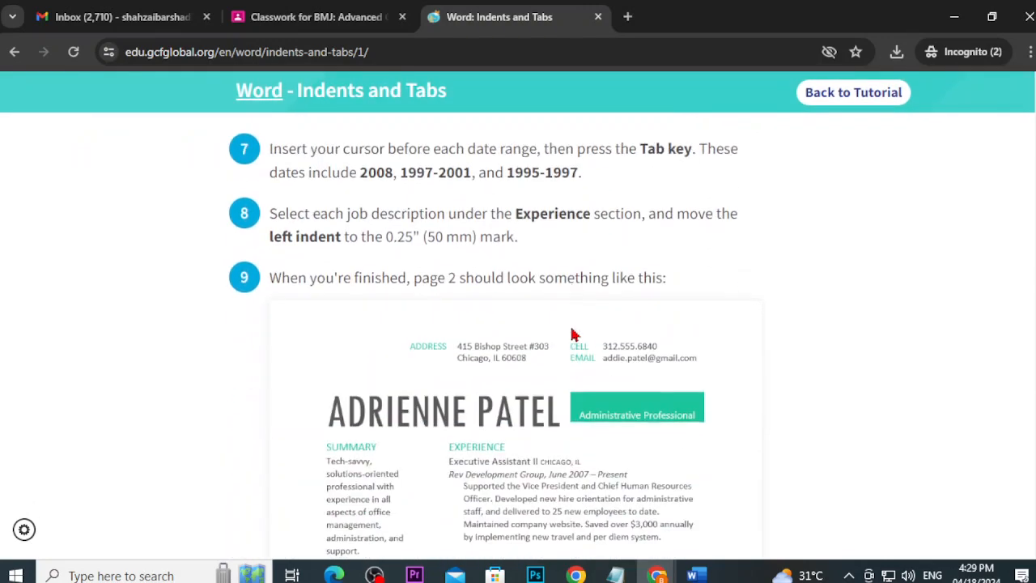
scroll(572, 335, "down", 5)
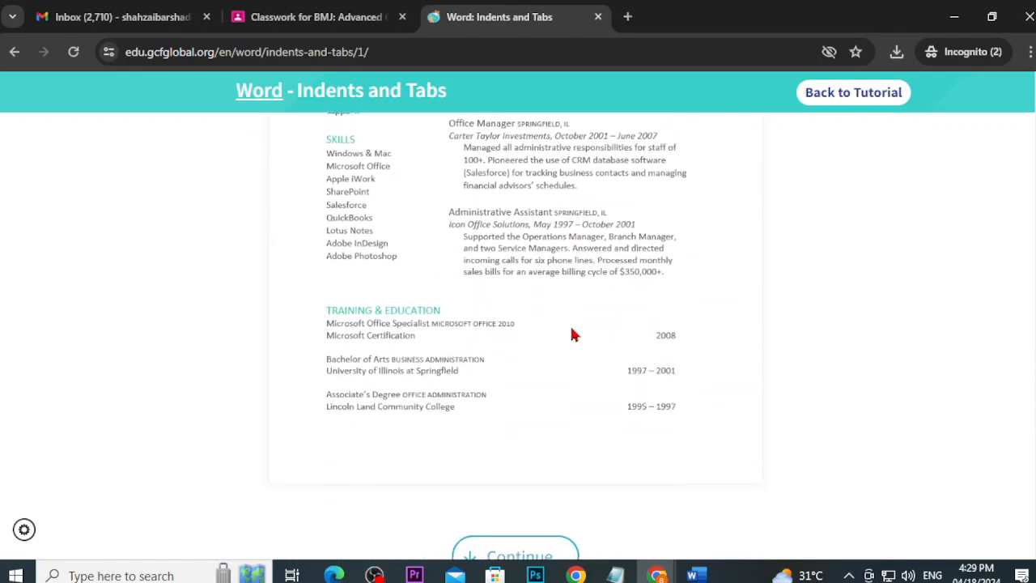
scroll(571, 334, "up", 5)
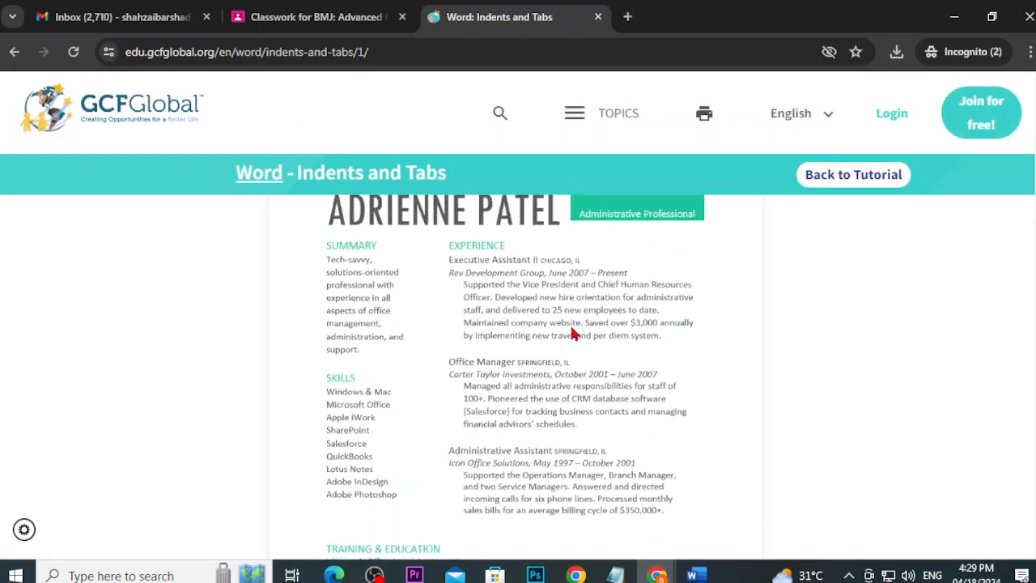
scroll(572, 333, "up", 1)
scroll(571, 327, "down", 5)
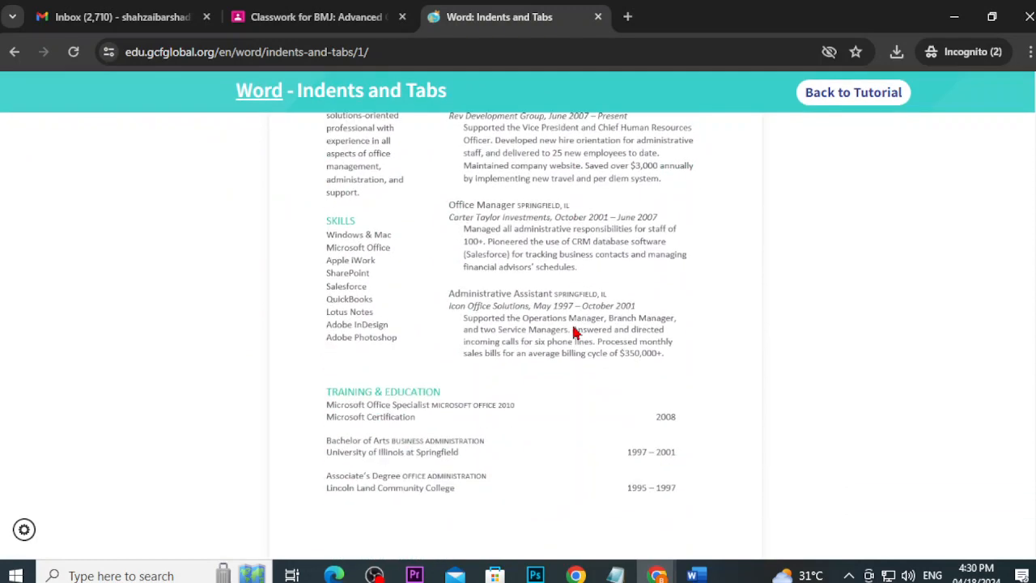
scroll(573, 332, "up", 8)
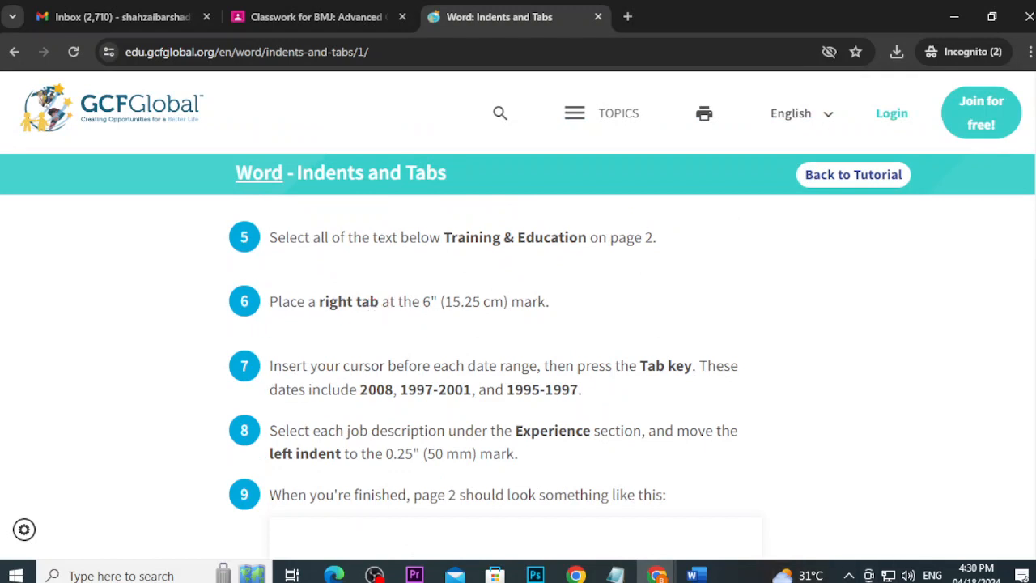
left_click(693, 574)
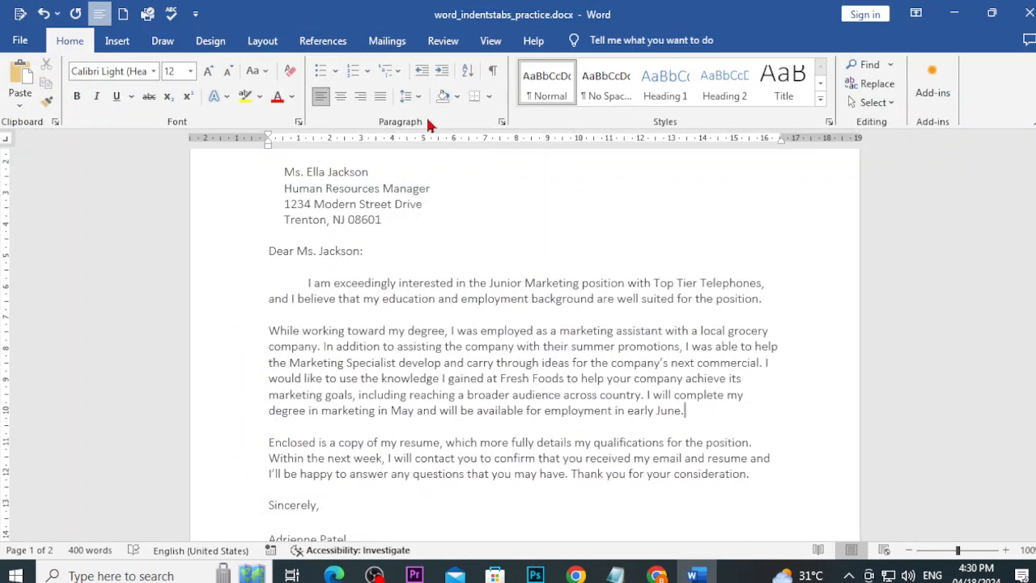
Step: Check the address block's indent, glance at the Notepad objectives, then return to the Indents and Tabs lesson
left_click(395, 219)
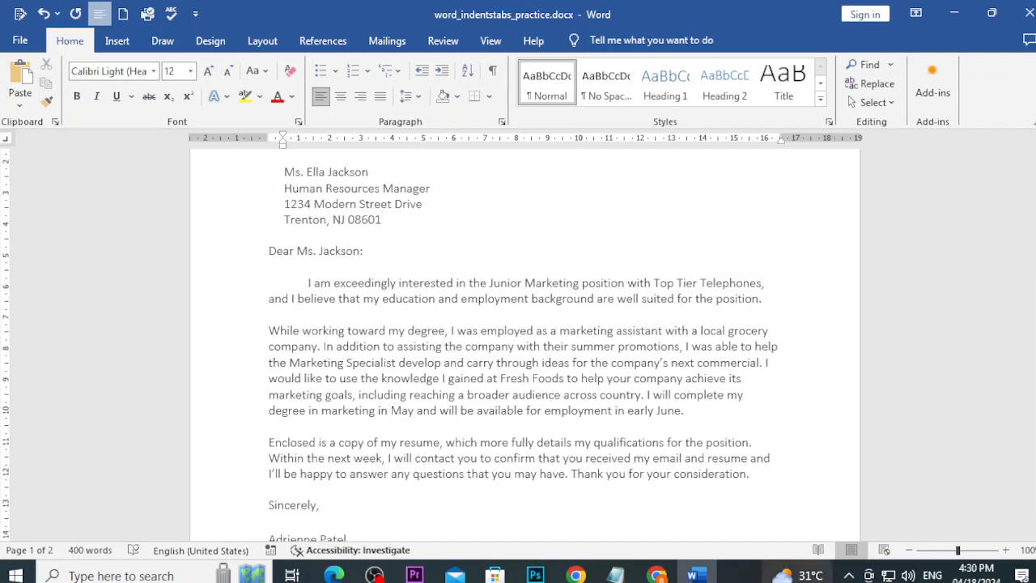
left_click(615, 575)
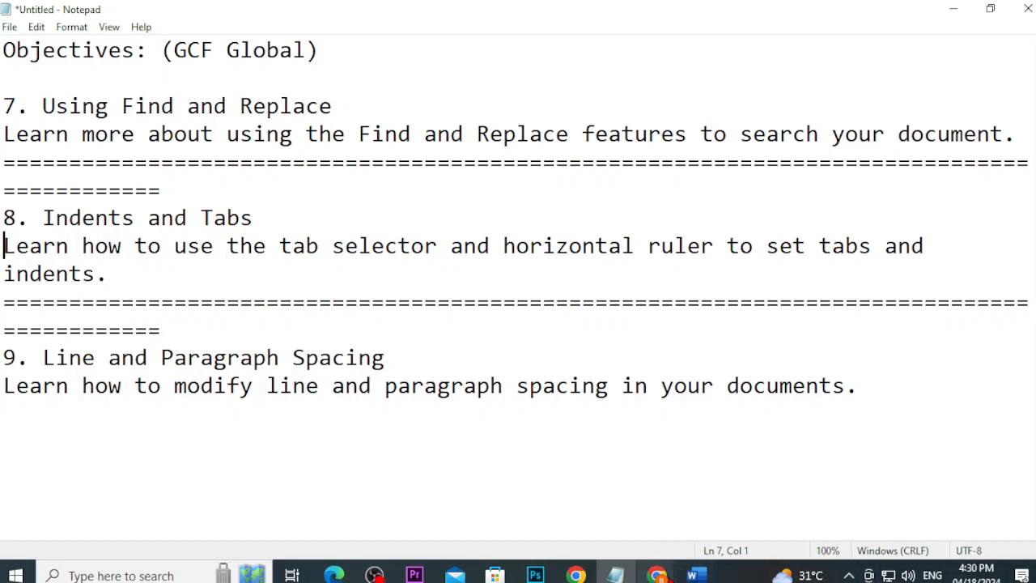
mouse_move(671, 571)
left_click(655, 505)
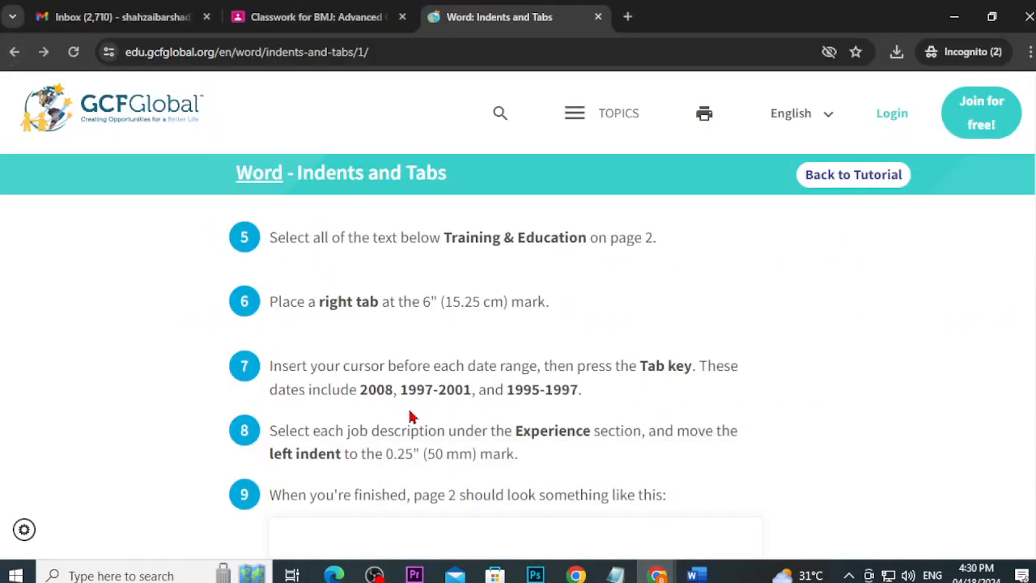
Step: Go back to the Word tutorial's lesson list, showing lessons 9 to 11, then bring up the OBS recorder
scroll(415, 413, "down", 2)
left_click(13, 52)
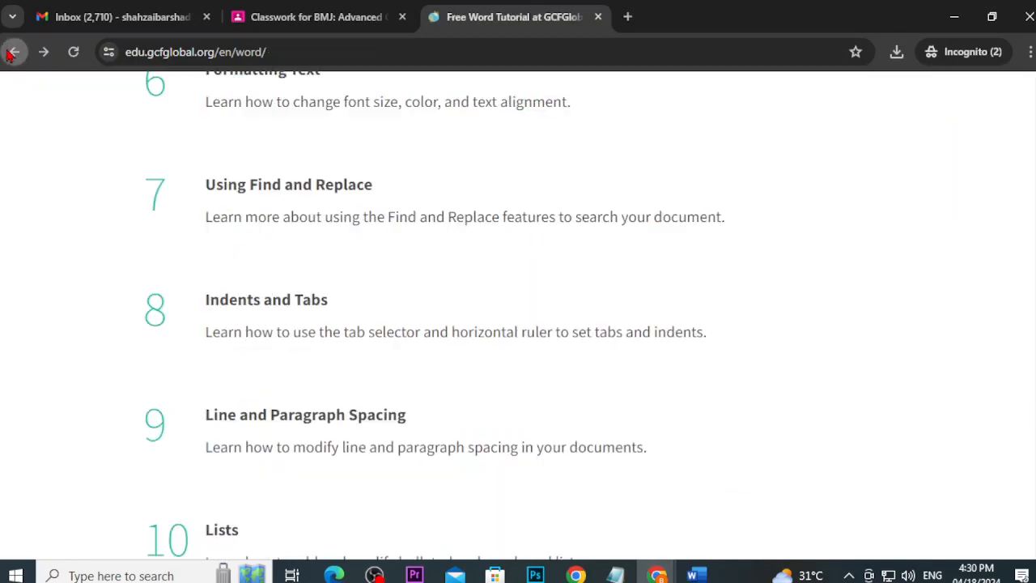
scroll(243, 289, "down", 3)
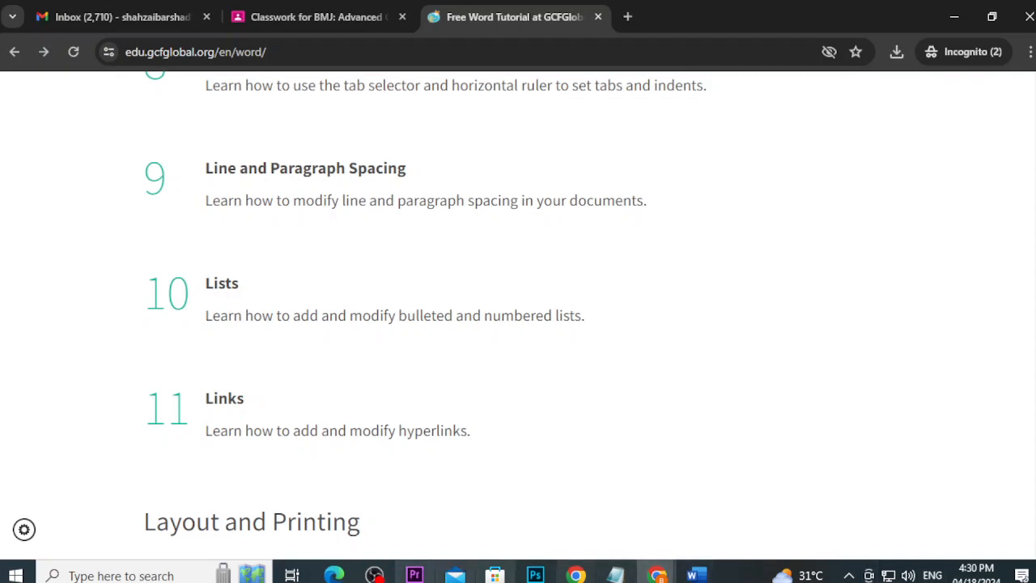
mouse_move(374, 573)
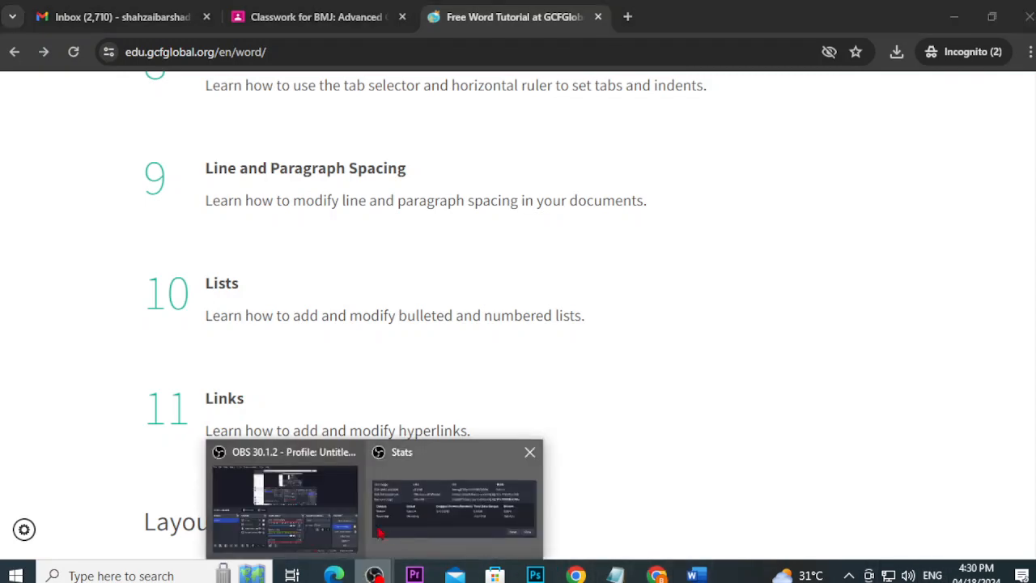
left_click(332, 516)
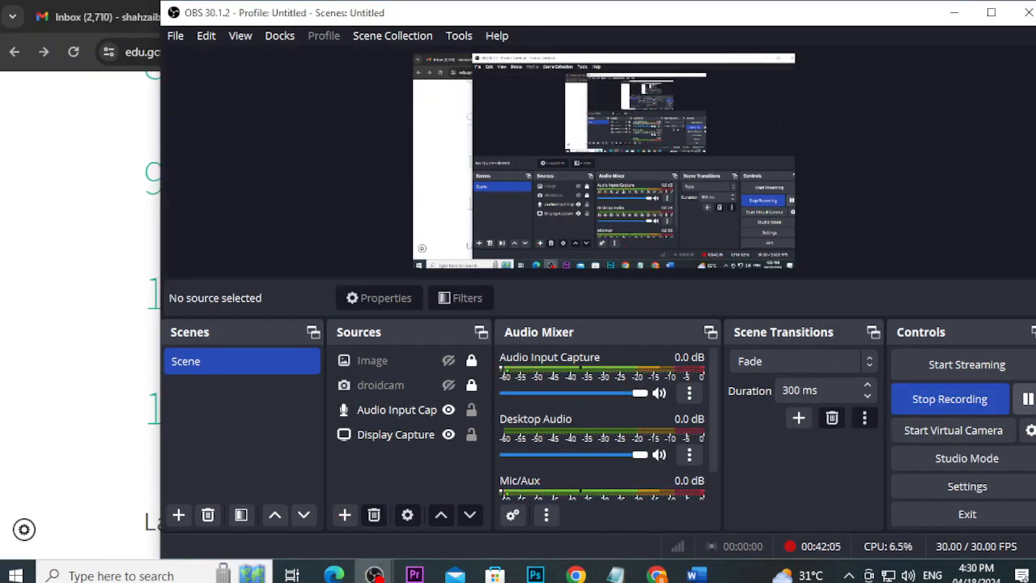